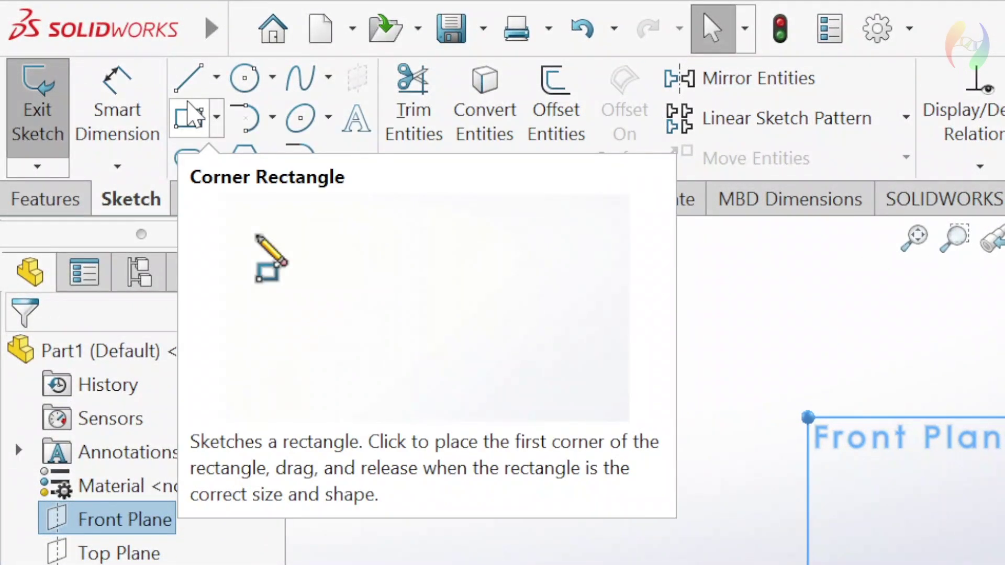
# Start a line on the Front Plane sketch, aligned vertically with the origin.
pyautogui.click(189, 77)
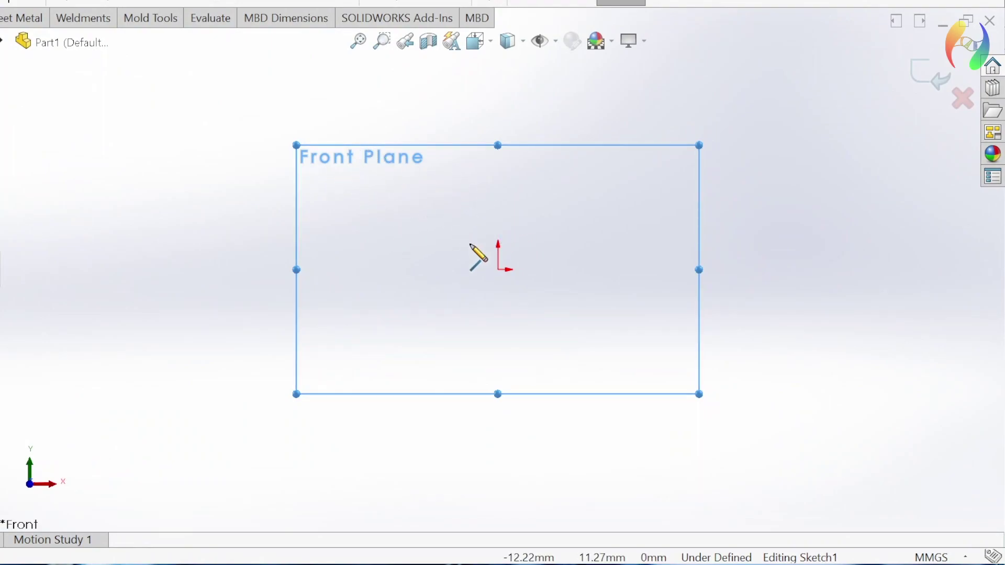
pyautogui.click(497, 270)
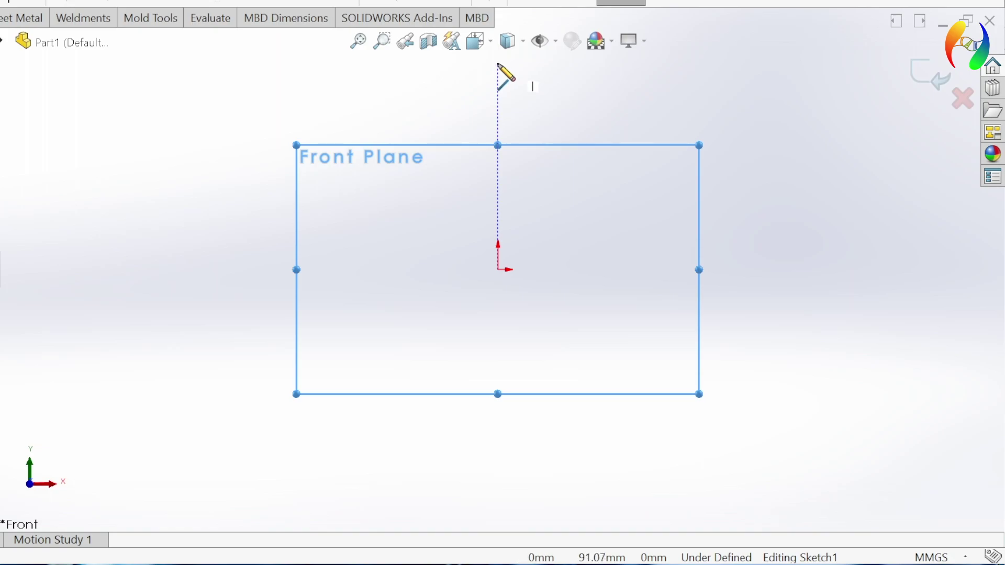
# Draw the profile's left edge, small step, sloping wall, outer wall and stepped flange.
pyautogui.click(497, 64)
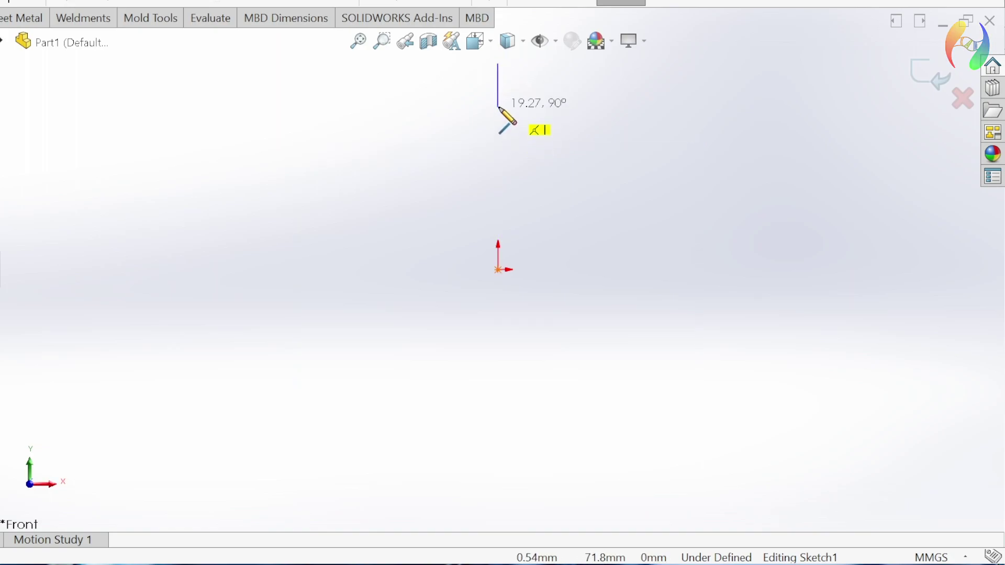
pyautogui.click(498, 108)
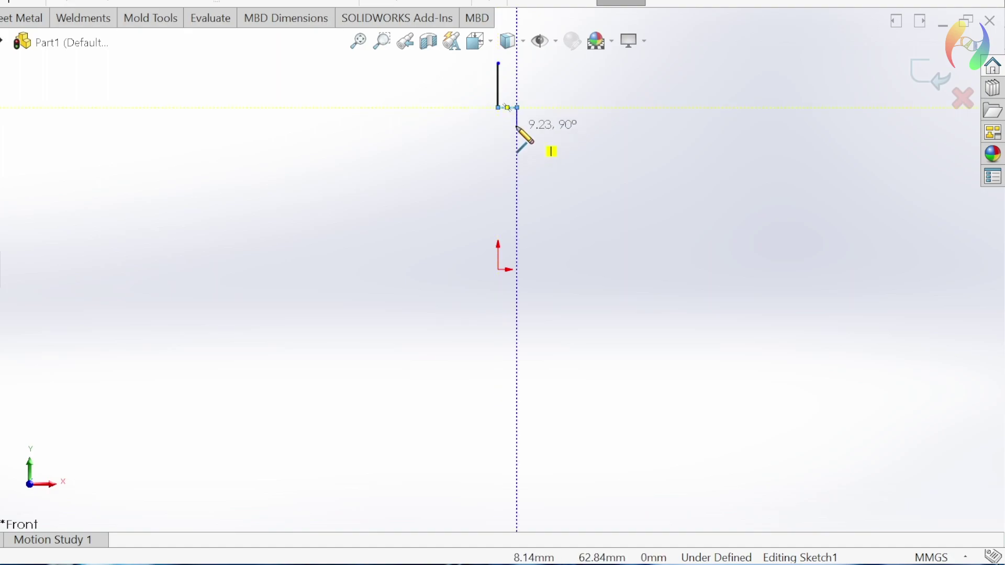
pyautogui.click(517, 108)
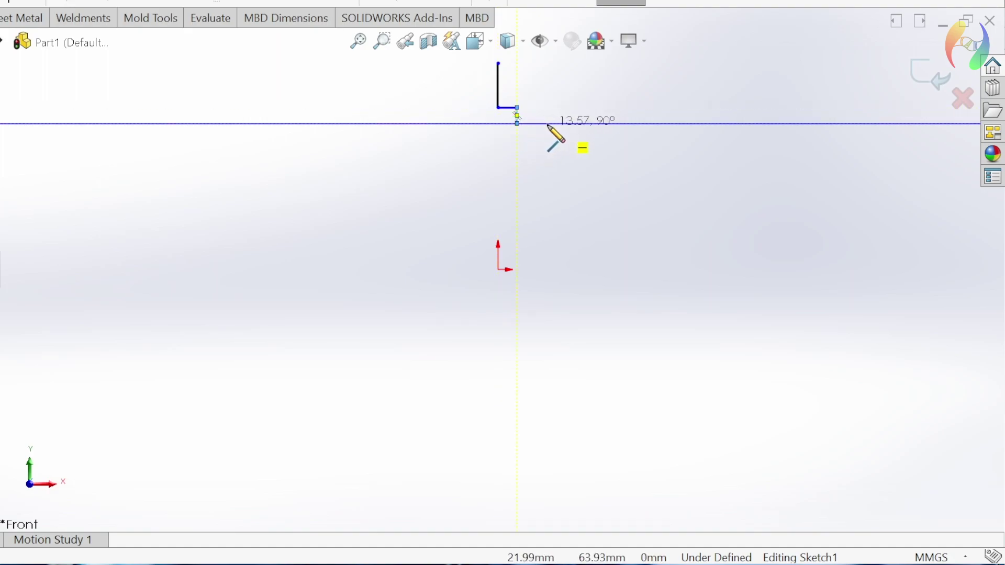
pyautogui.click(621, 133)
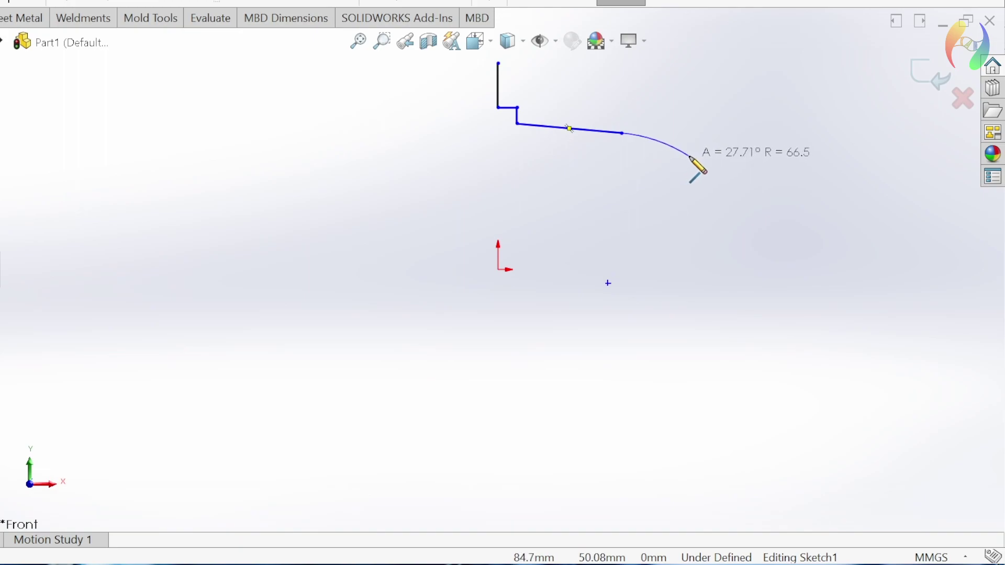
pyautogui.click(690, 156)
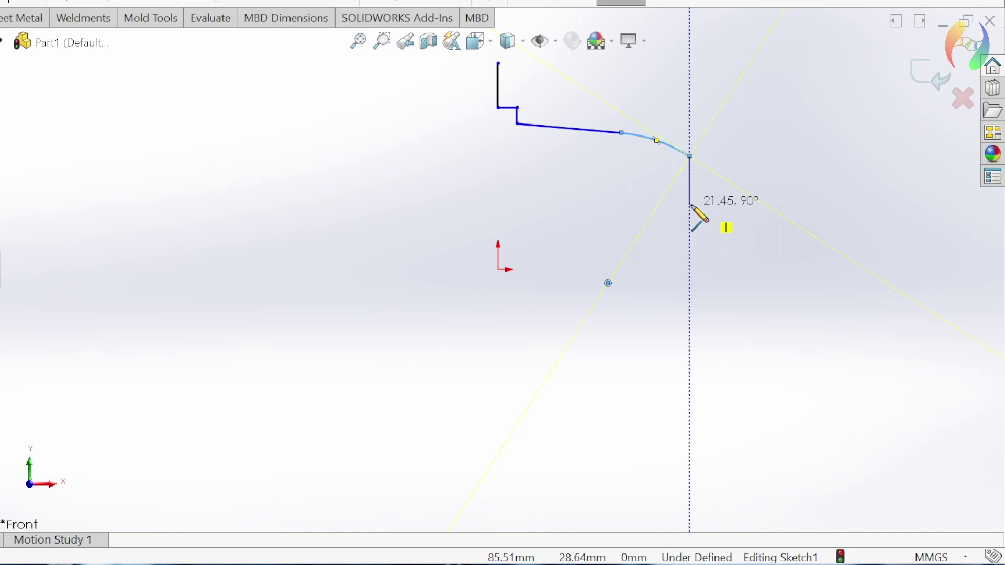
pyautogui.click(689, 205)
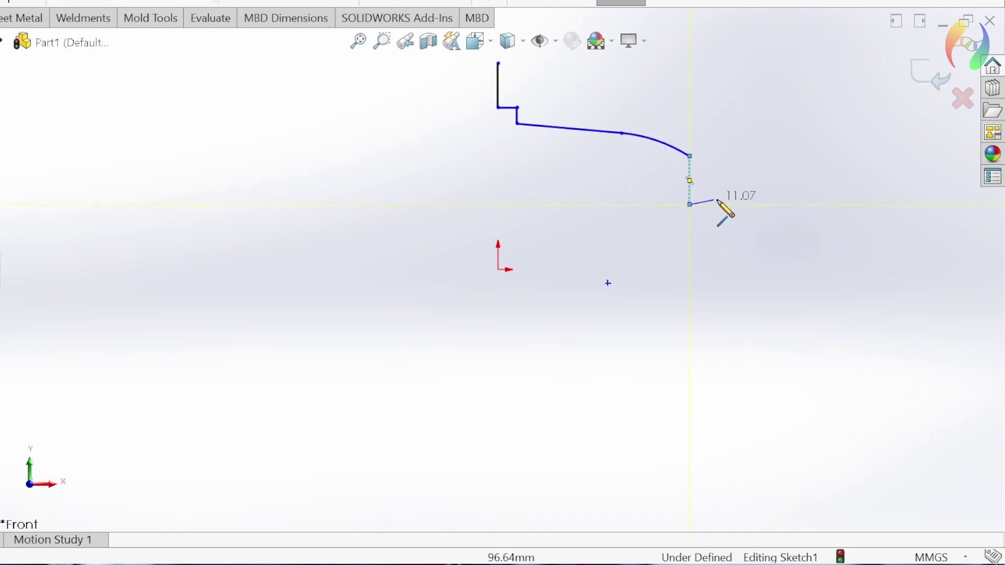
pyautogui.click(746, 204)
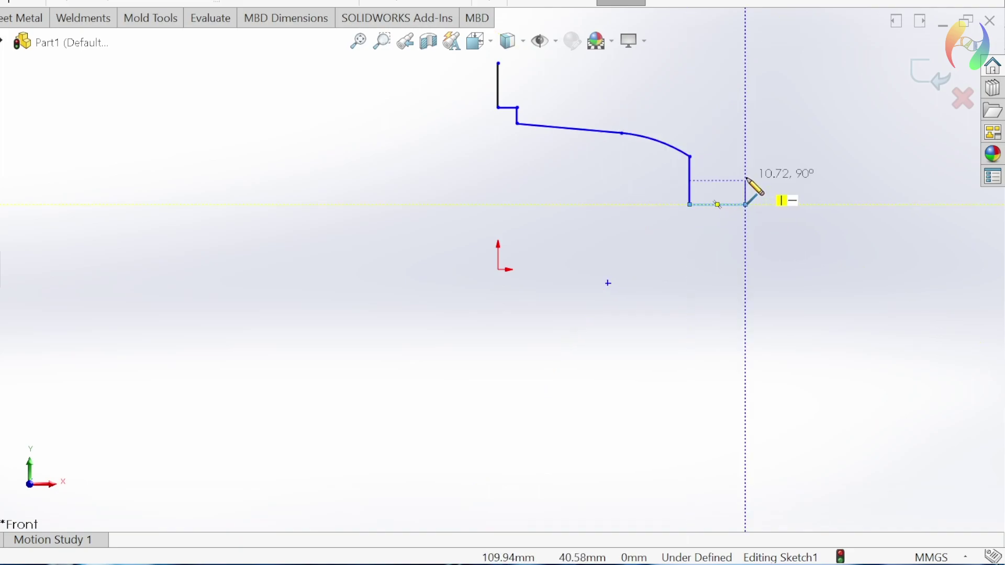
pyautogui.click(747, 180)
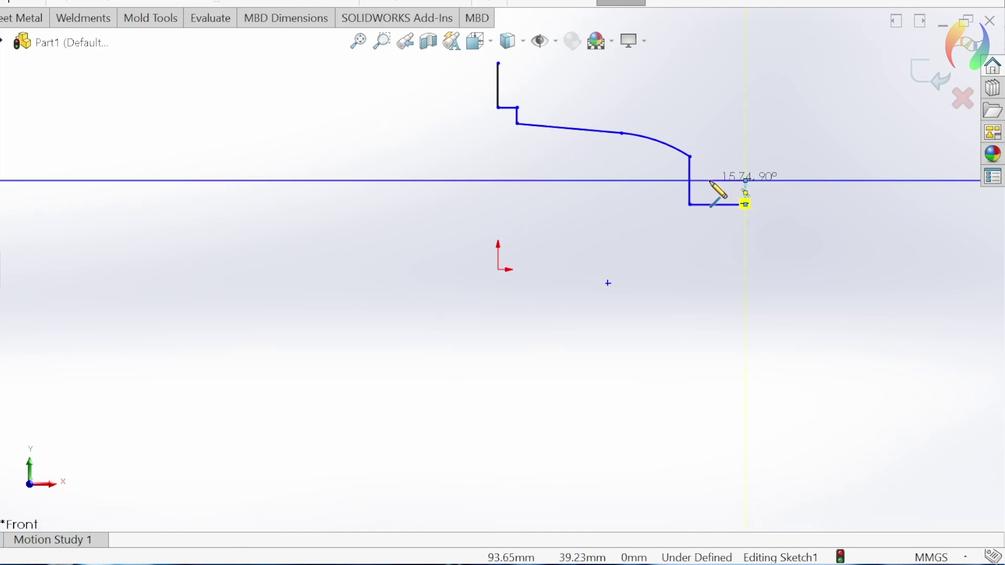
pyautogui.click(709, 180)
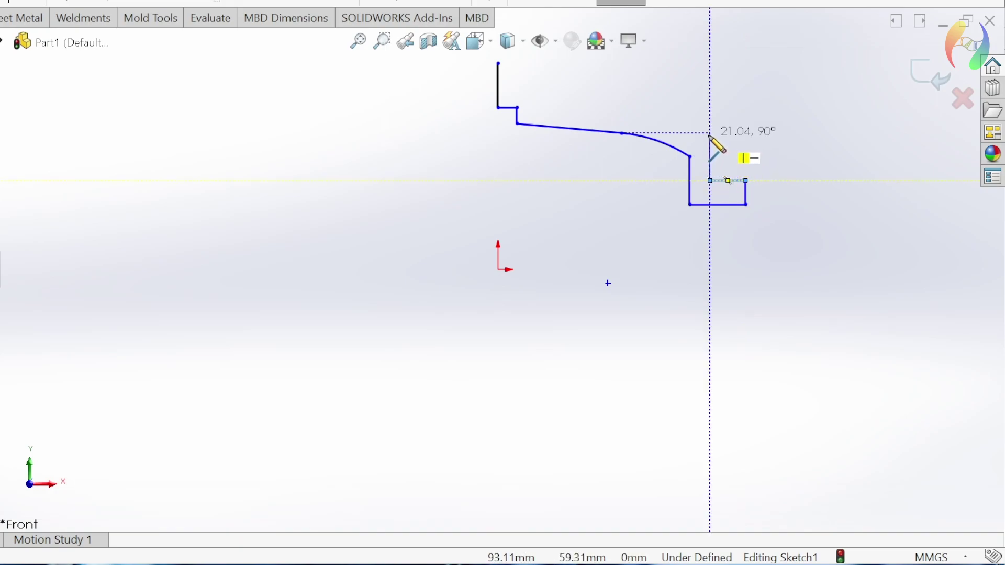
pyautogui.click(710, 145)
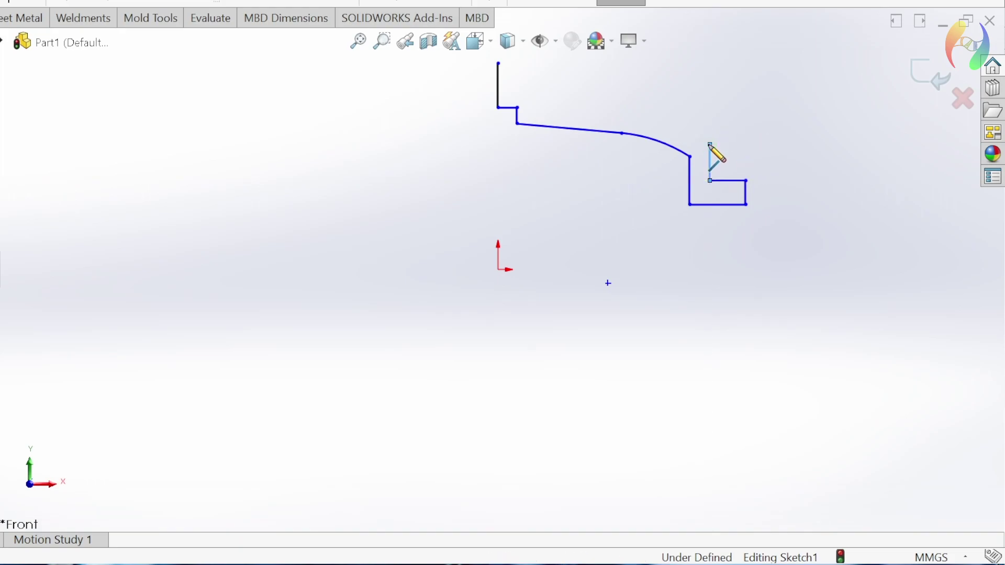
pyautogui.doubleClick(710, 145)
# Add the tangent-arc bump and upper sloping wall, closing the outline at its start.
pyautogui.press('a')
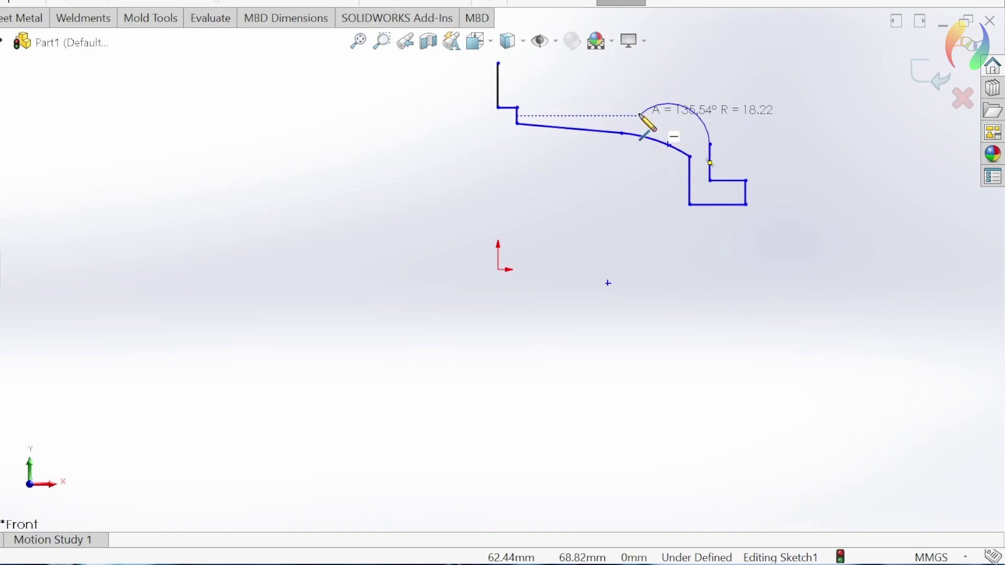
pyautogui.click(638, 114)
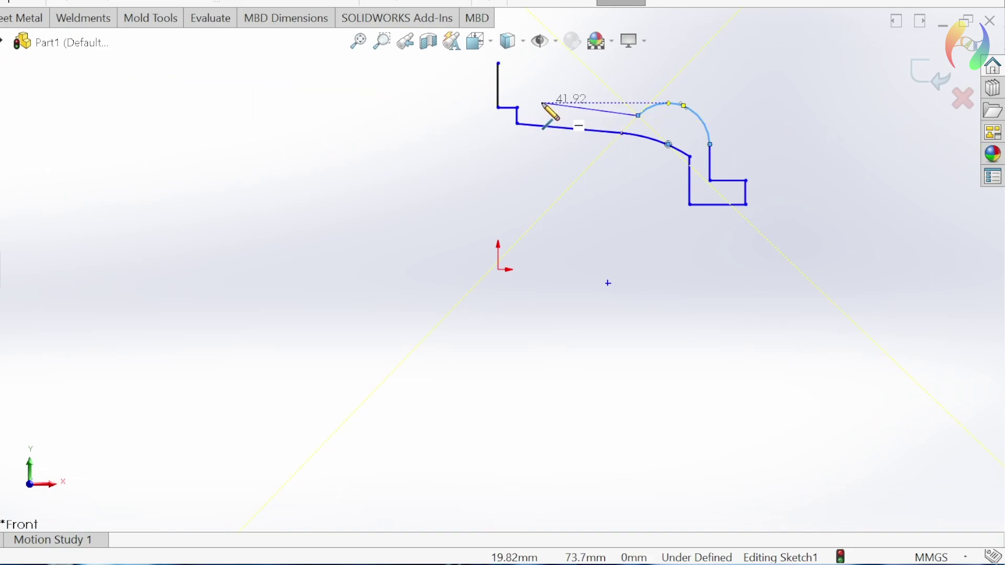
pyautogui.click(515, 99)
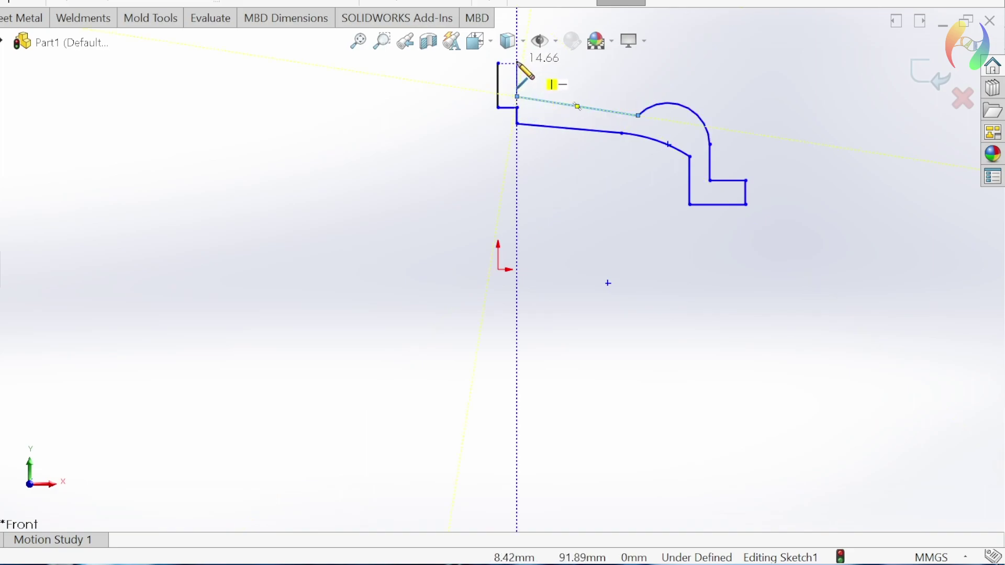
pyautogui.click(517, 62)
pyautogui.click(498, 63)
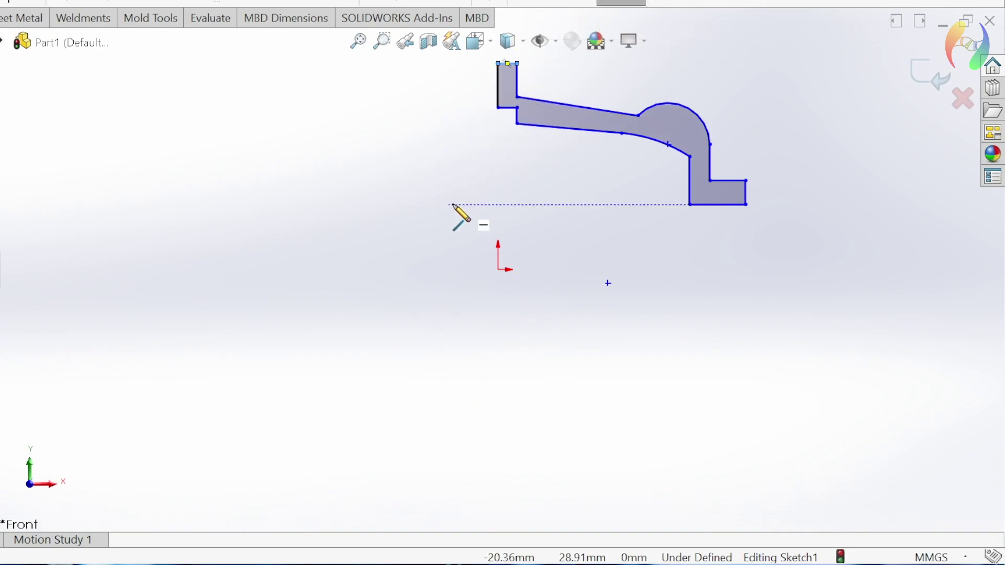
pyautogui.press('Escape')
# Draw a horizontal centerline about 112 mm long running right from the origin.
pyautogui.press('f')
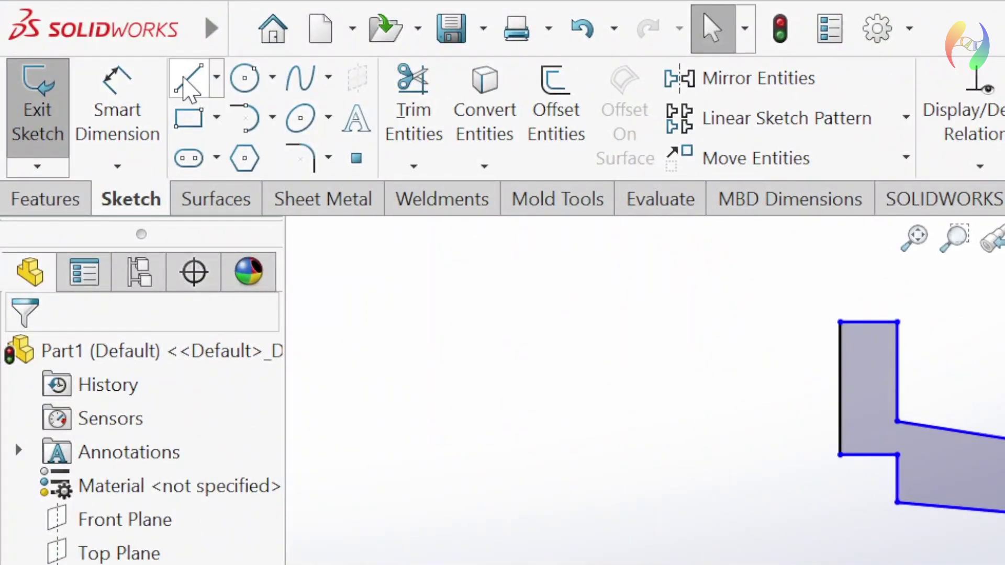
pyautogui.click(188, 78)
pyautogui.click(216, 79)
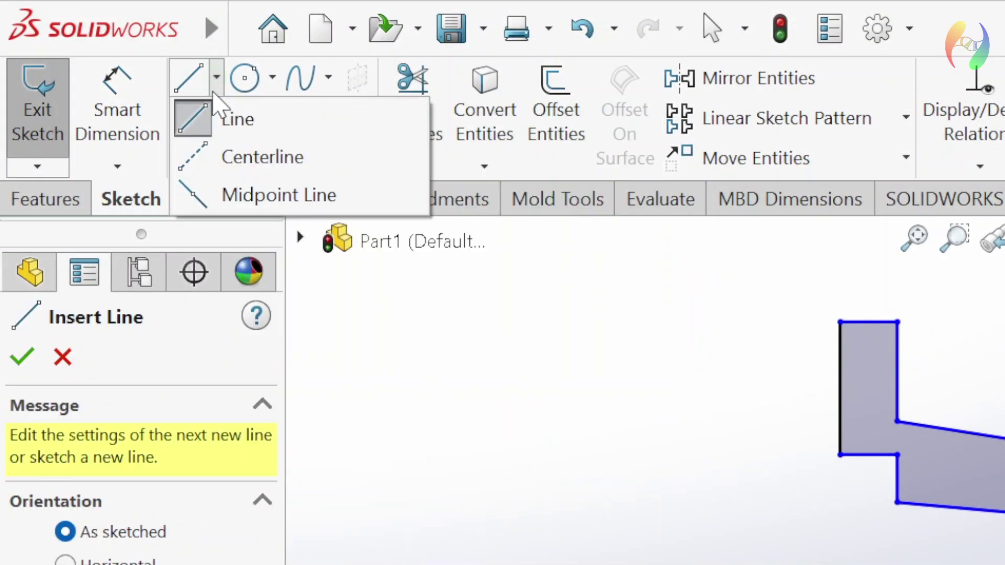
pyautogui.click(209, 156)
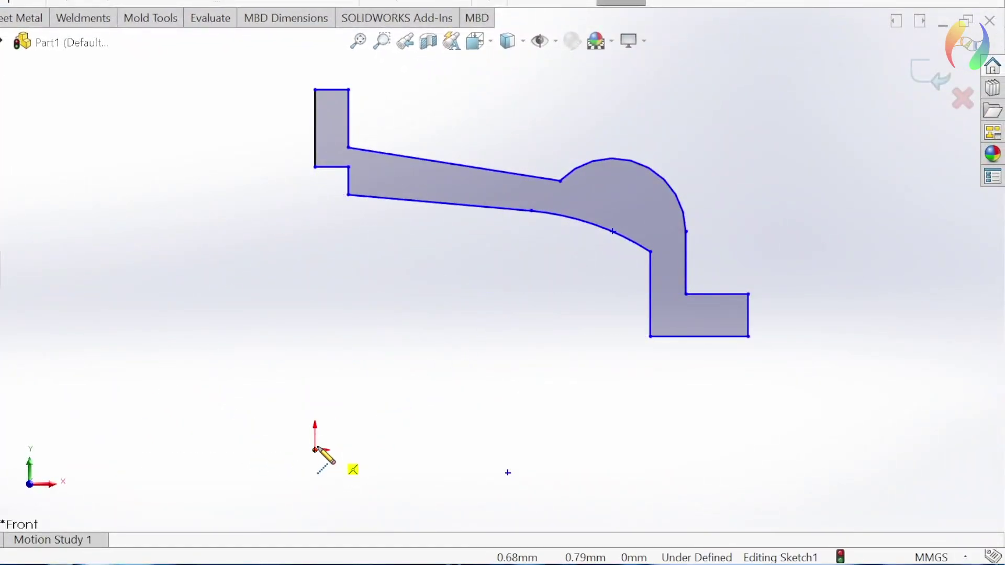
pyautogui.click(315, 449)
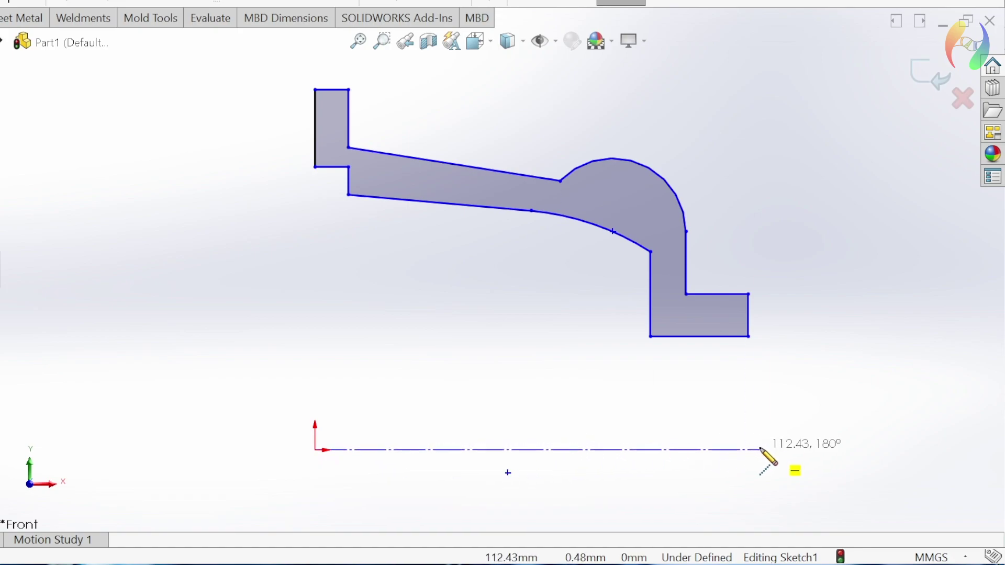
pyautogui.click(765, 450)
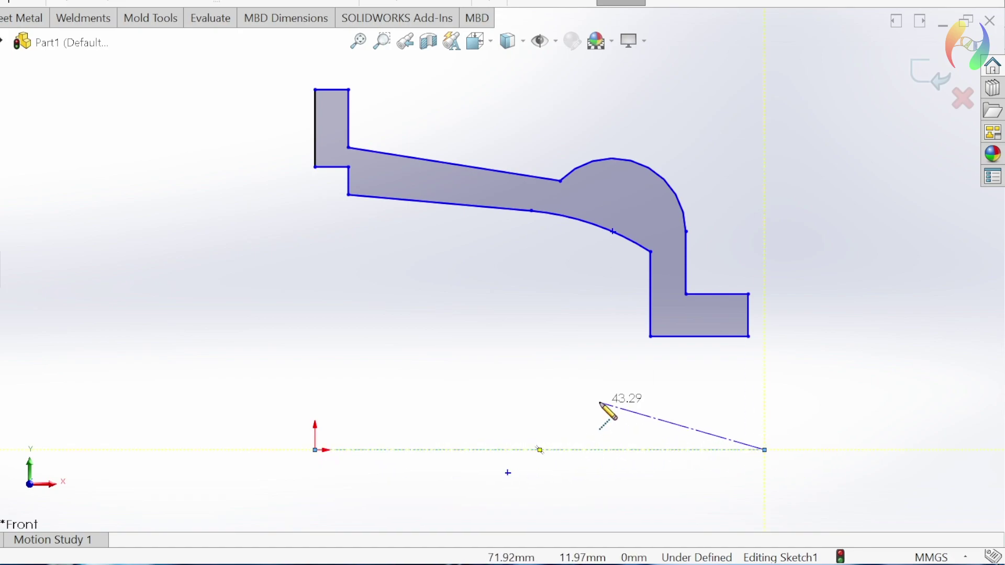
pyautogui.press('Escape')
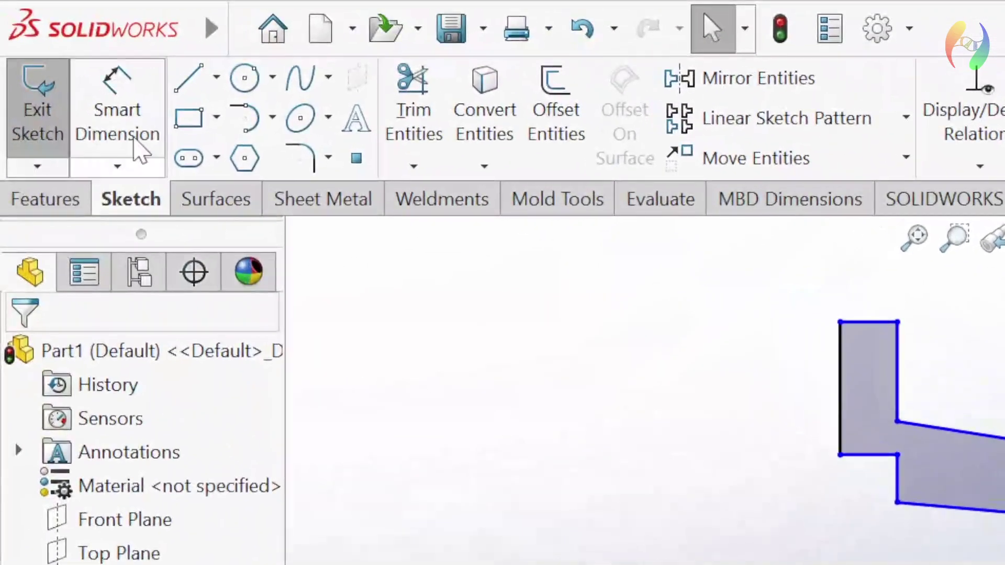
# Dimension the short left vertical edge at its current 19.55 mm length.
pyautogui.click(117, 121)
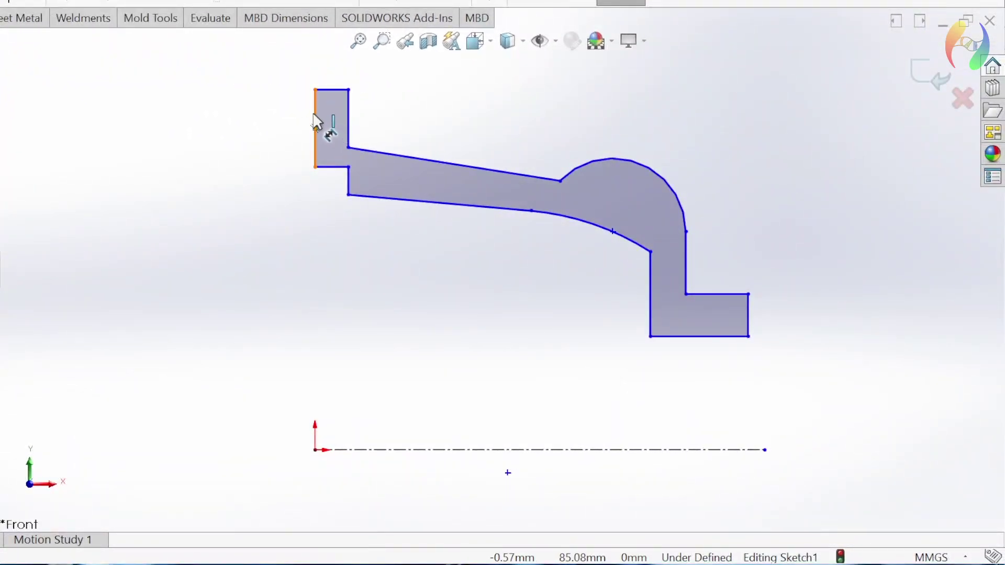
pyautogui.click(315, 121)
pyautogui.click(283, 126)
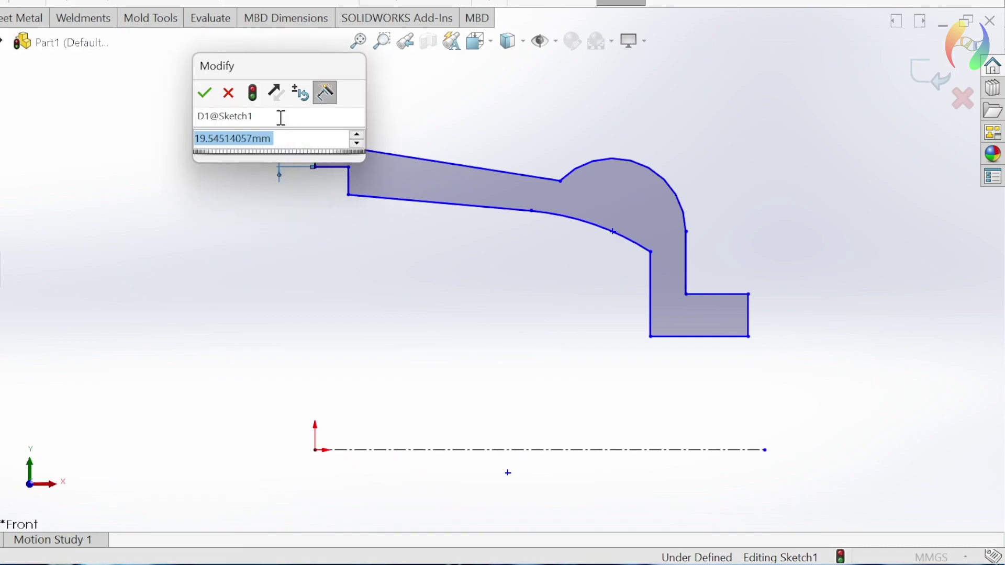
pyautogui.click(228, 94)
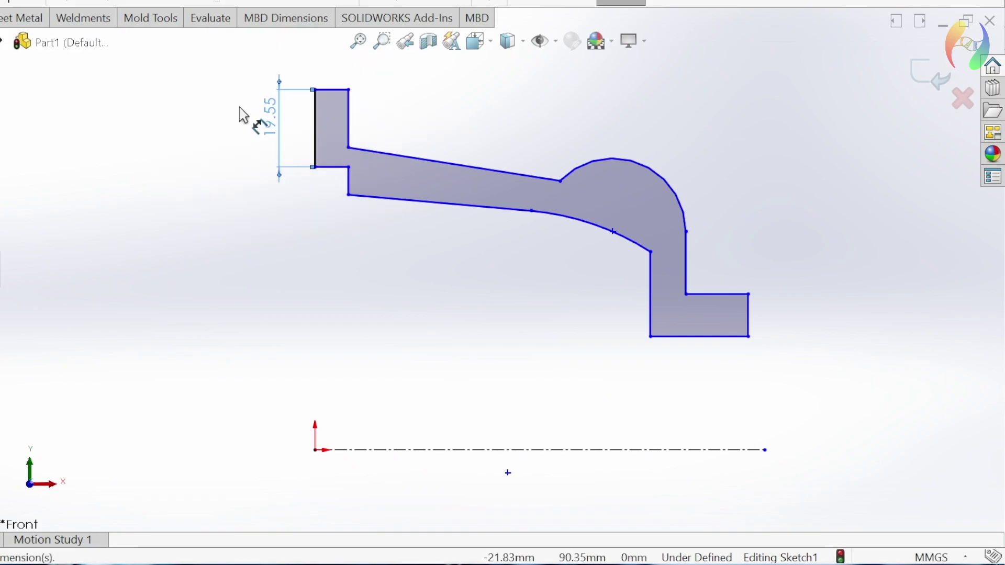
# Add a 33 mm height dimension from the edge's endpoint to the origin, then undo it.
pyautogui.click(316, 169)
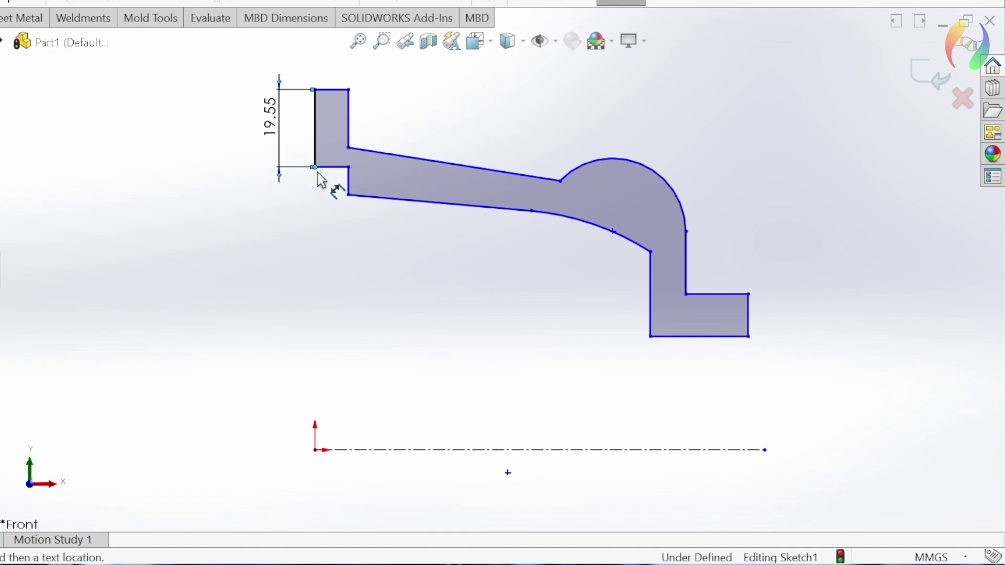
pyautogui.click(316, 450)
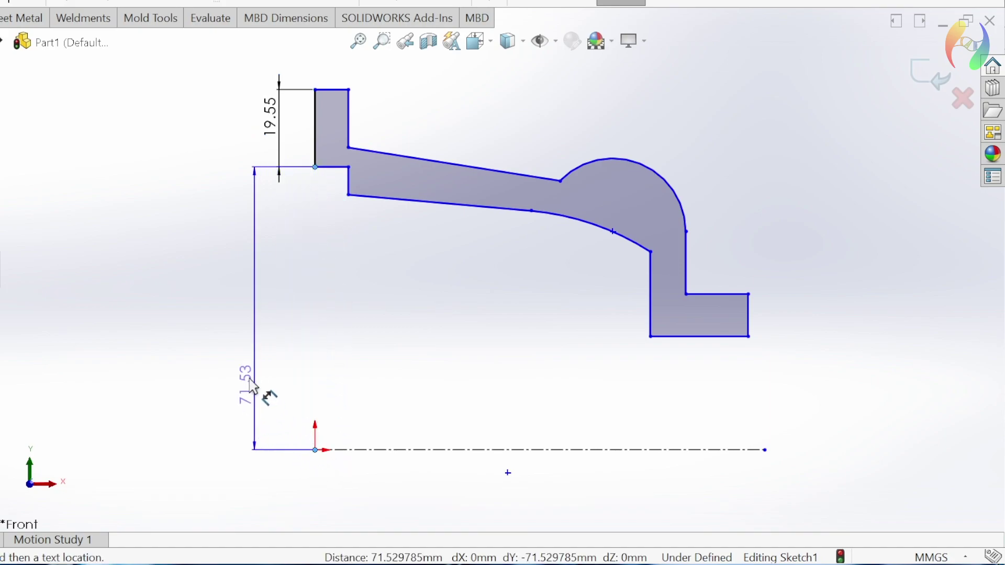
pyautogui.click(235, 346)
pyautogui.write('33')
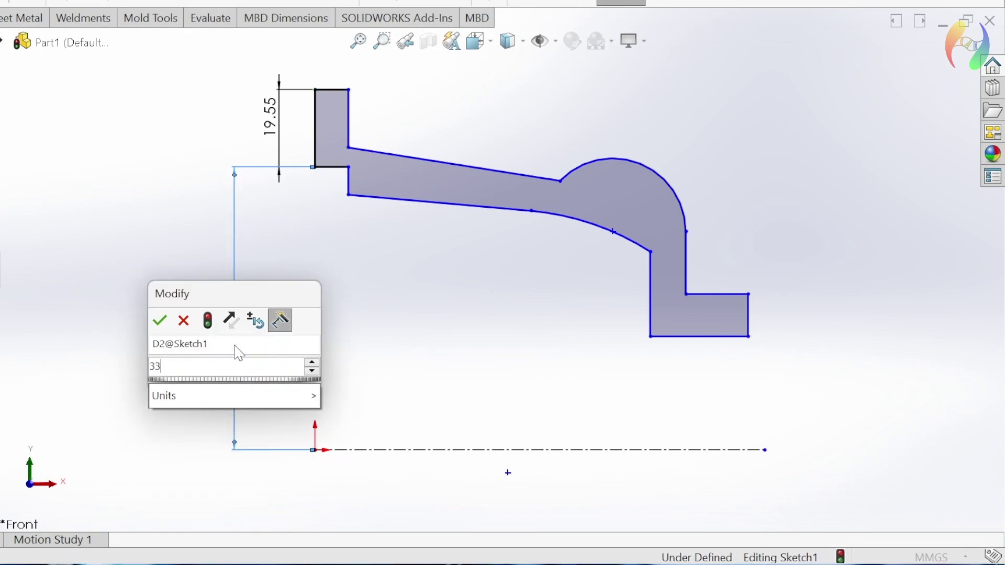
pyautogui.press('Return')
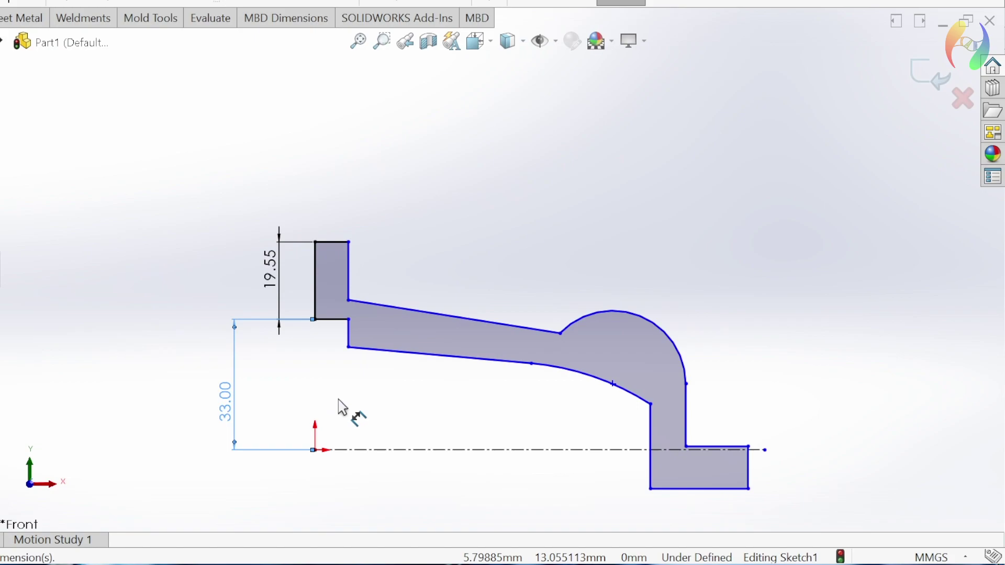
pyautogui.hotkey('ctrl', 'z')
pyautogui.hotkey('ctrl', 'z')
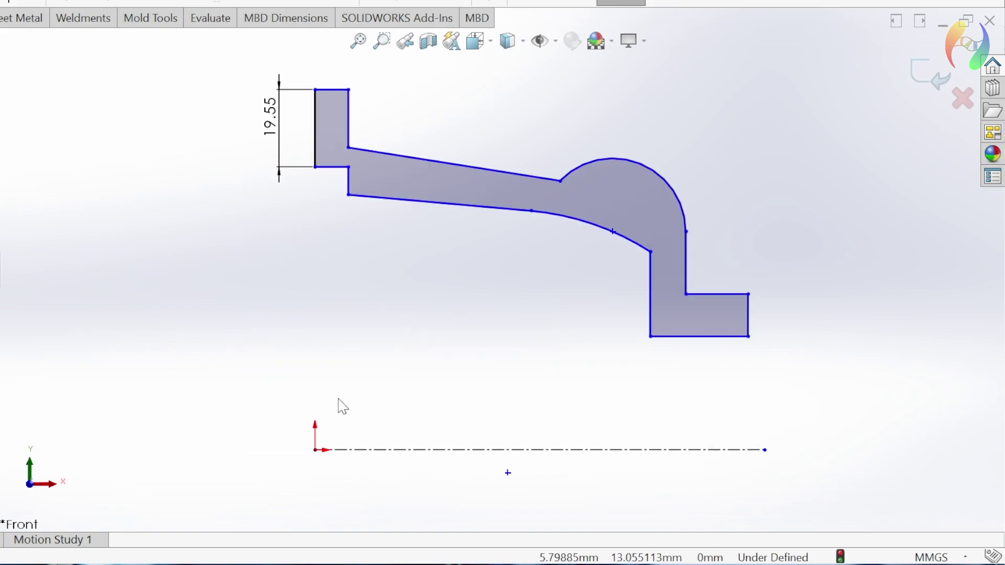
pyautogui.hotkey('ctrl', 'z')
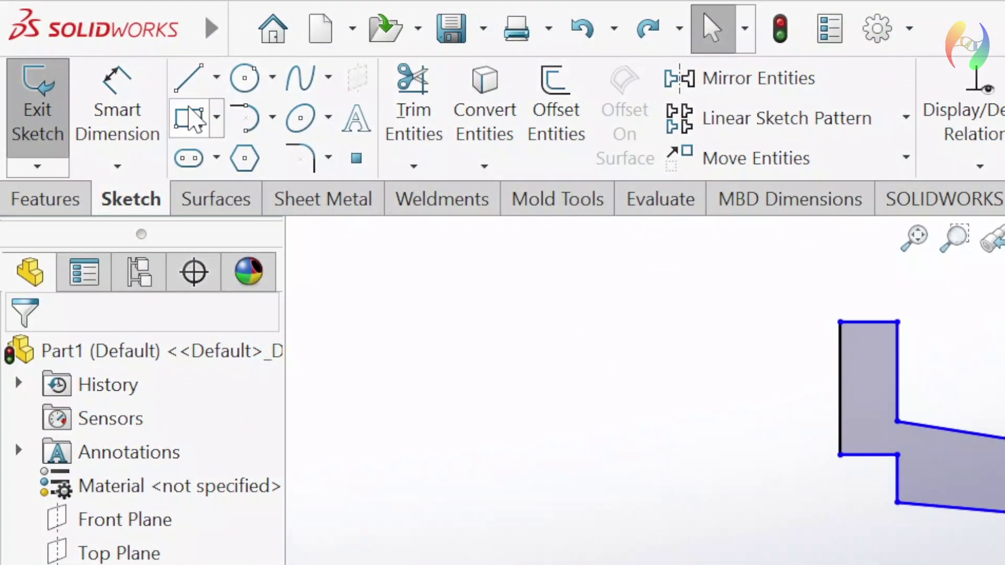
# Dimension the flange 33 mm above the origin and 13 mm tall.
pyautogui.press('d')
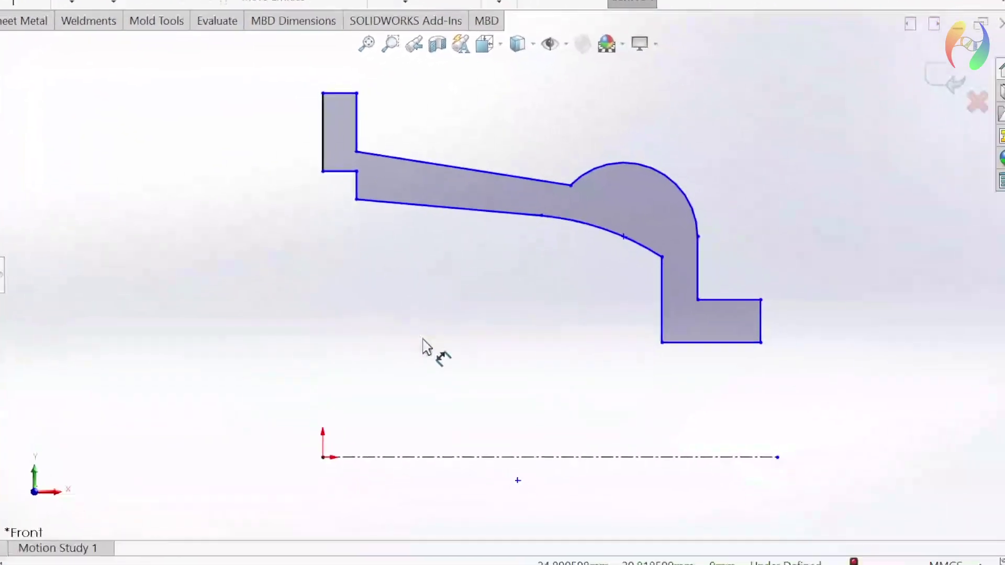
pyautogui.click(315, 167)
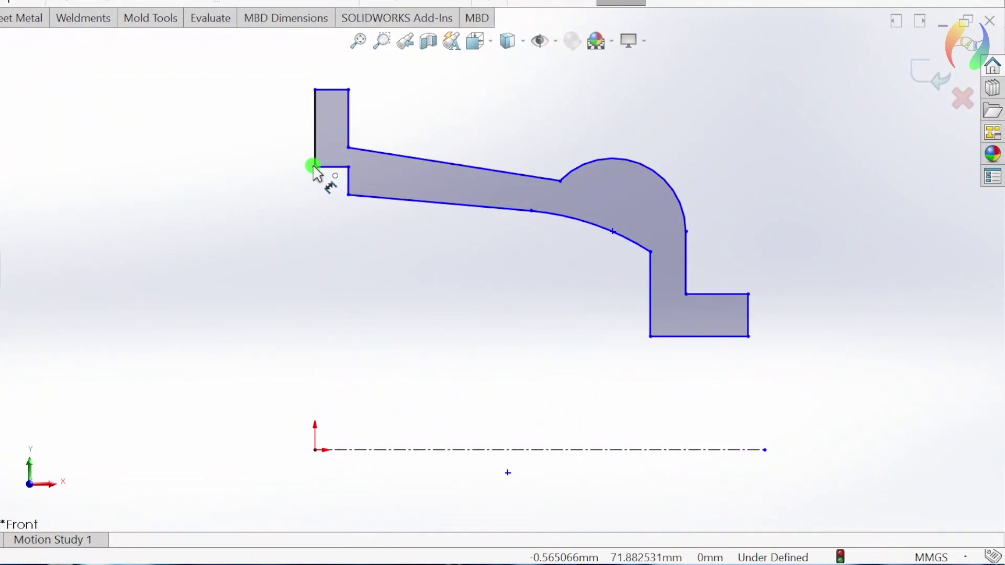
pyautogui.click(315, 450)
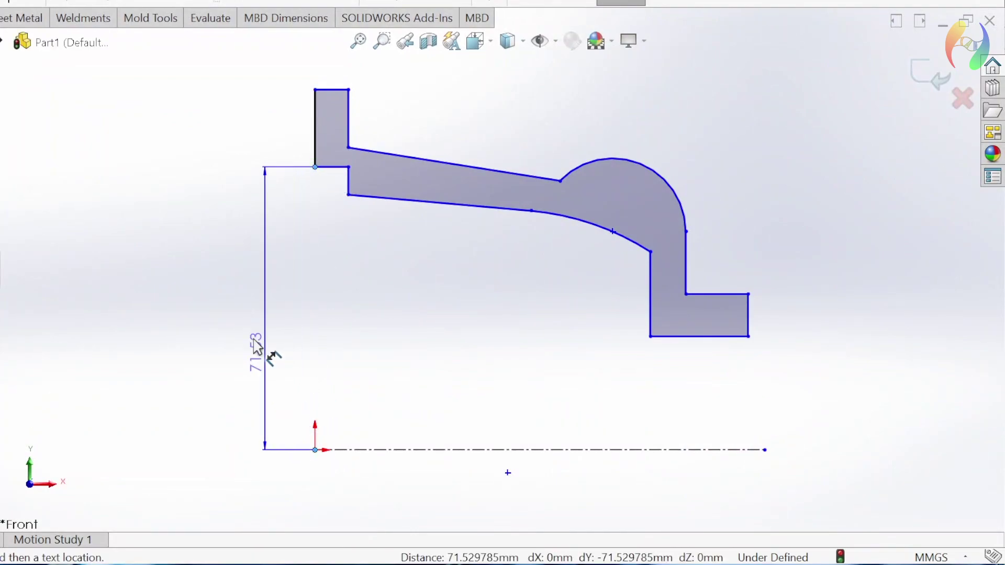
pyautogui.click(247, 325)
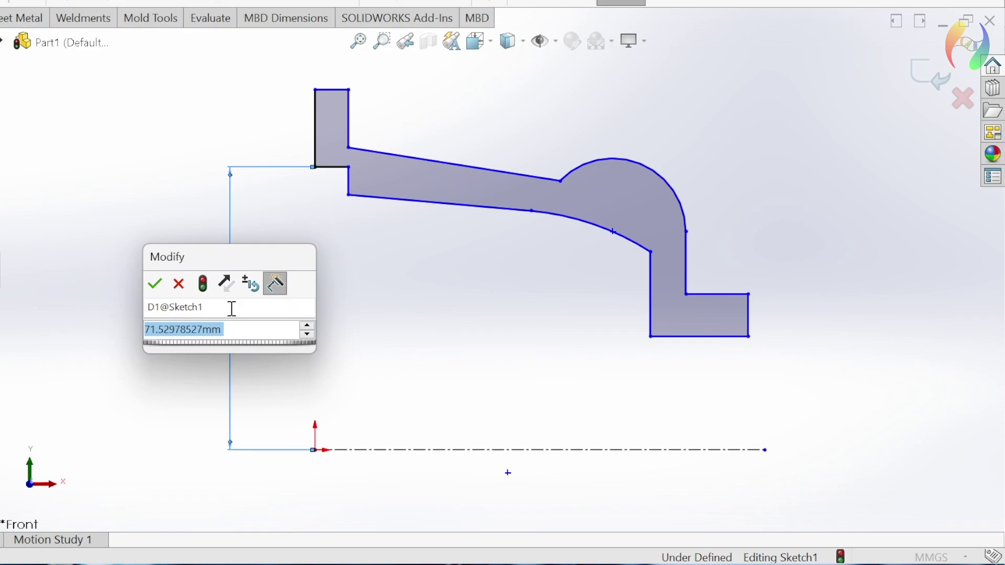
pyautogui.write('33')
pyautogui.press('Return')
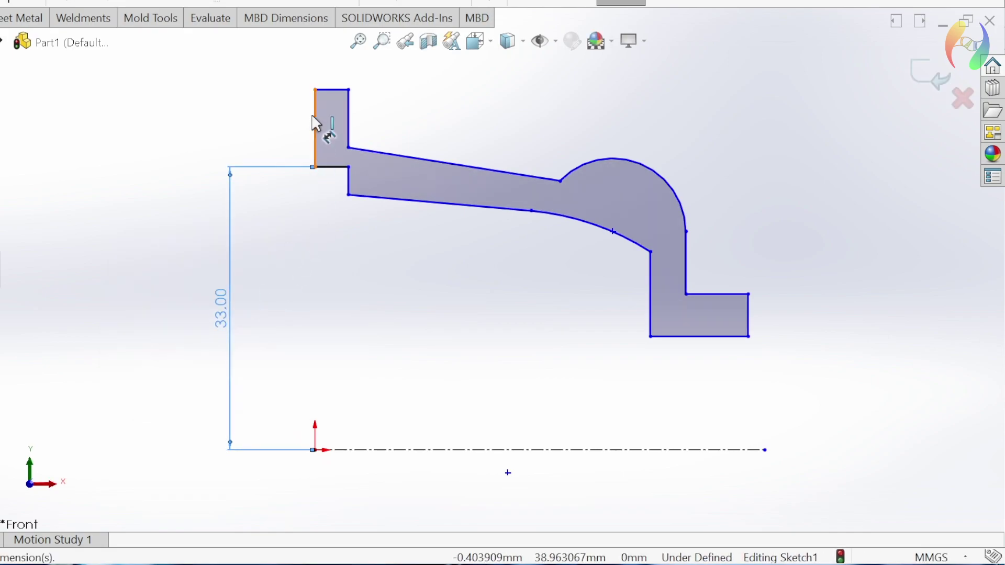
pyautogui.click(314, 116)
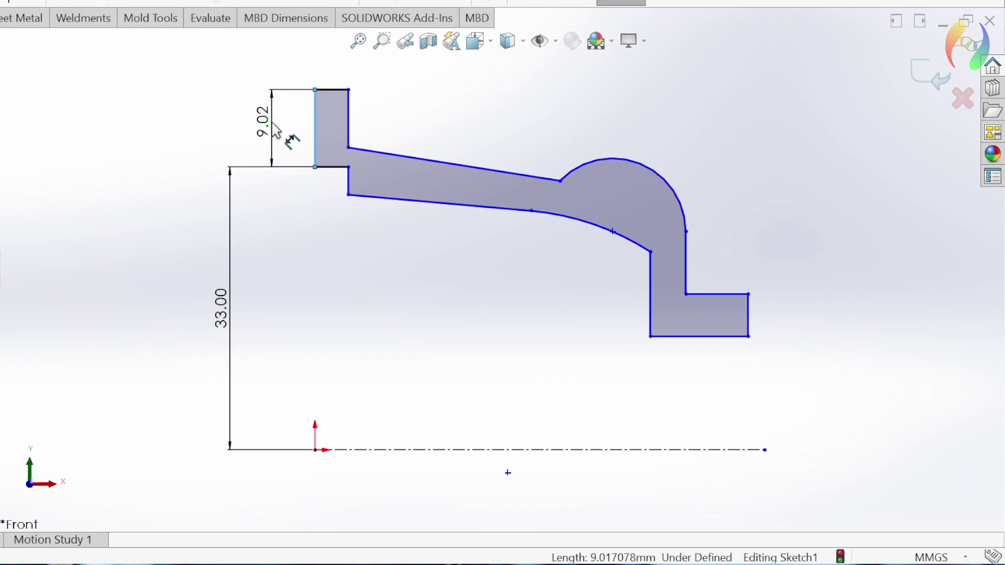
pyautogui.click(276, 130)
pyautogui.write('13')
pyautogui.press('Return')
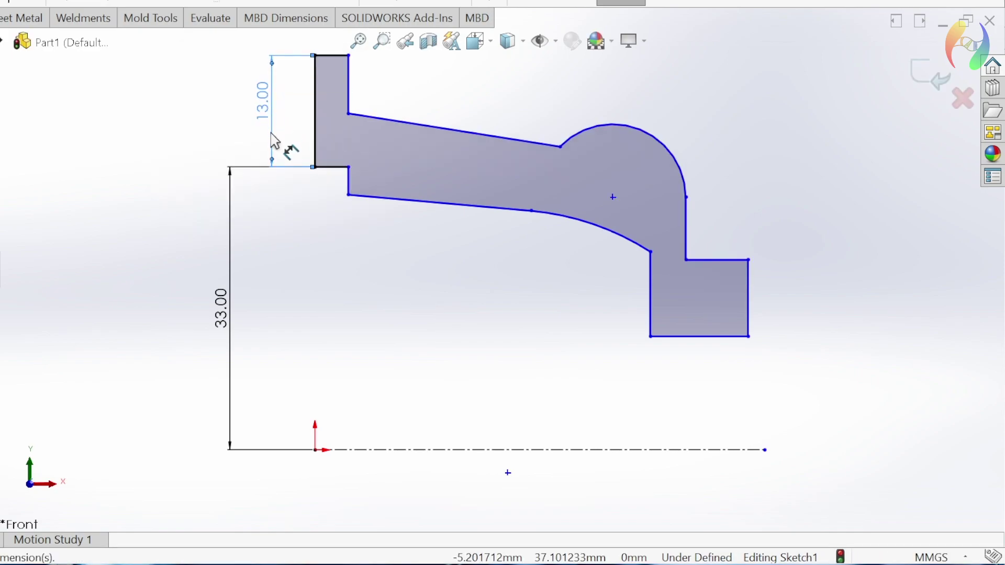
# Dimension the flange's 4 mm top width and 5 mm base step.
pyautogui.press('f')
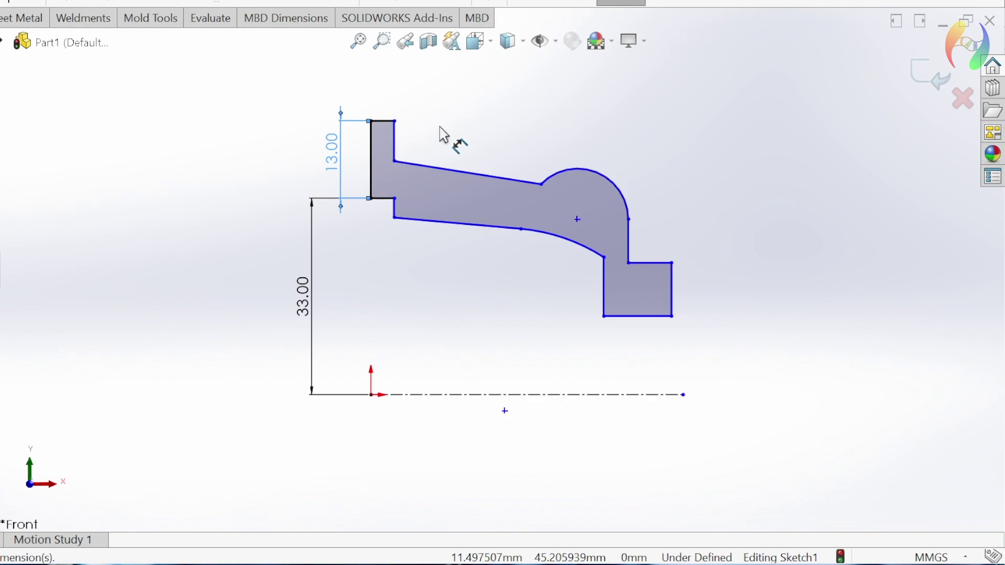
pyautogui.scroll(-2, 443, 135)
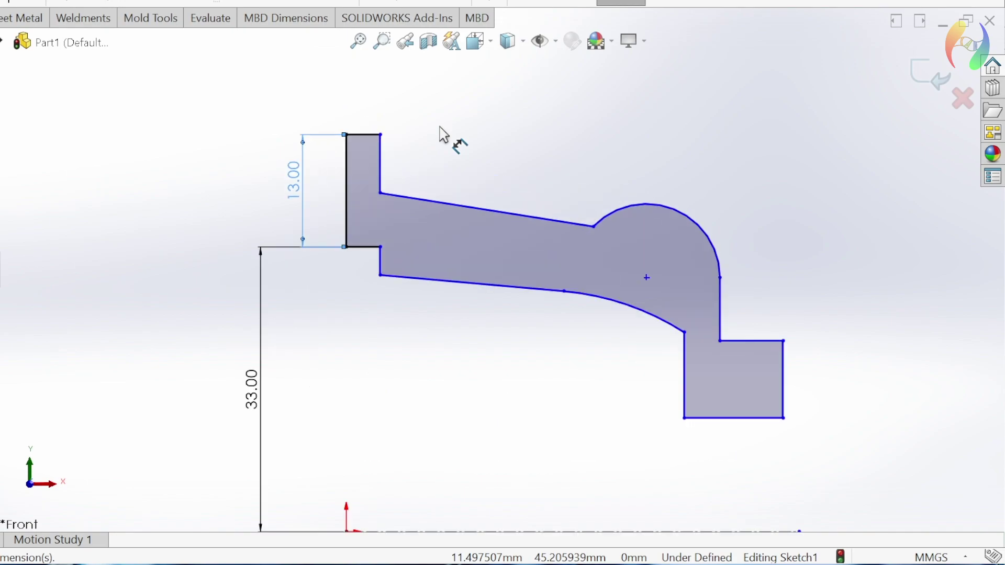
pyautogui.click(369, 137)
pyautogui.click(311, 111)
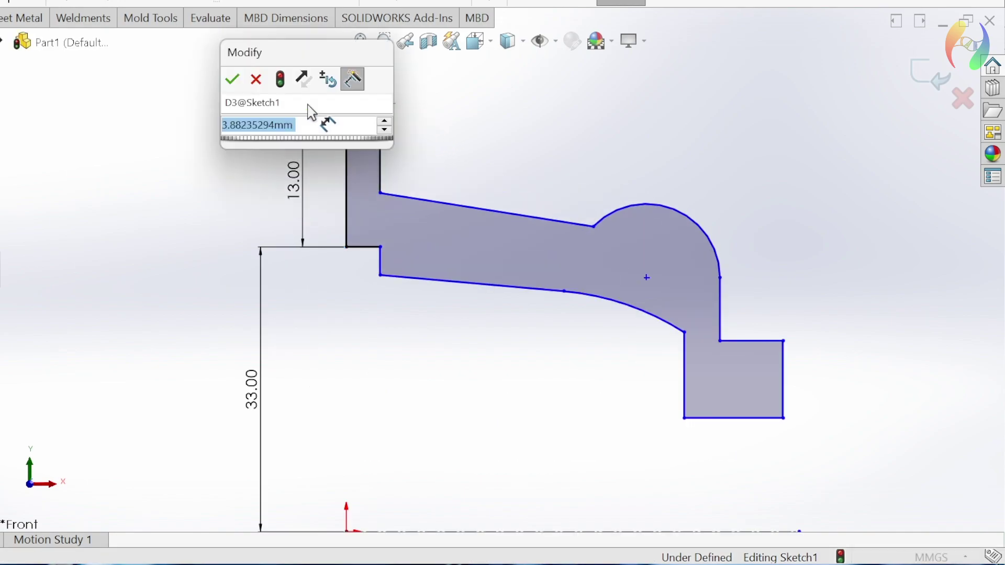
pyautogui.write('4')
pyautogui.press('Return')
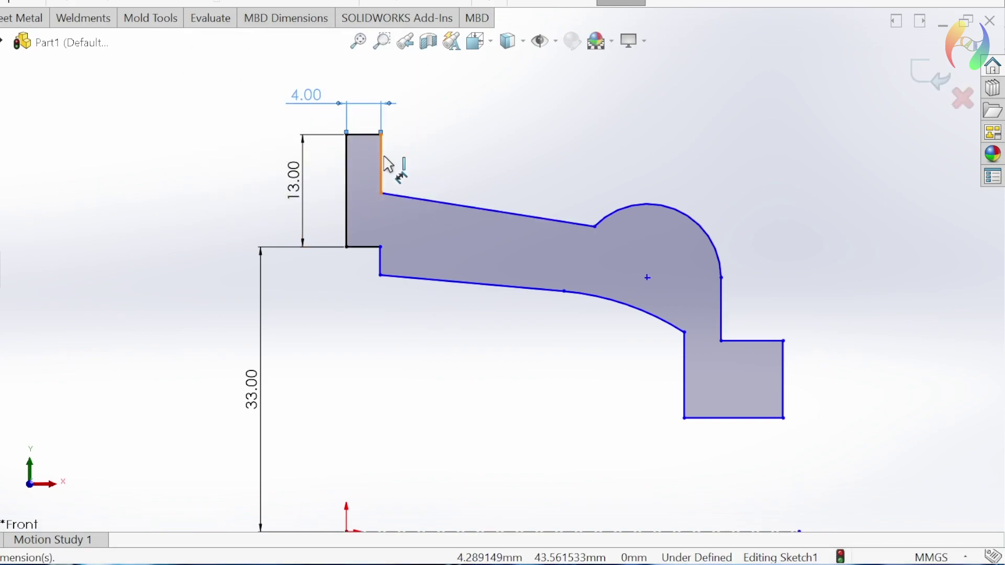
pyautogui.click(362, 247)
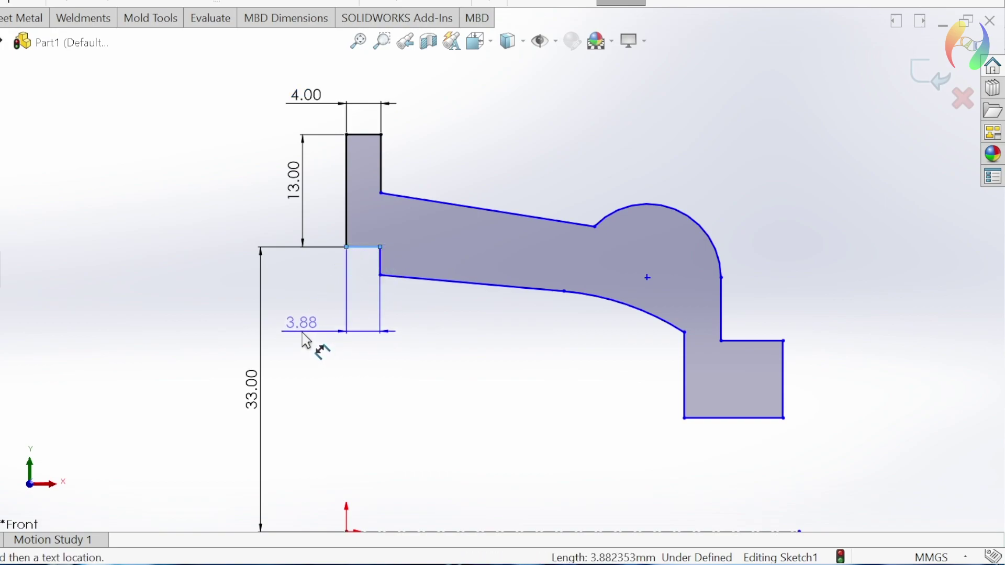
pyautogui.click(301, 328)
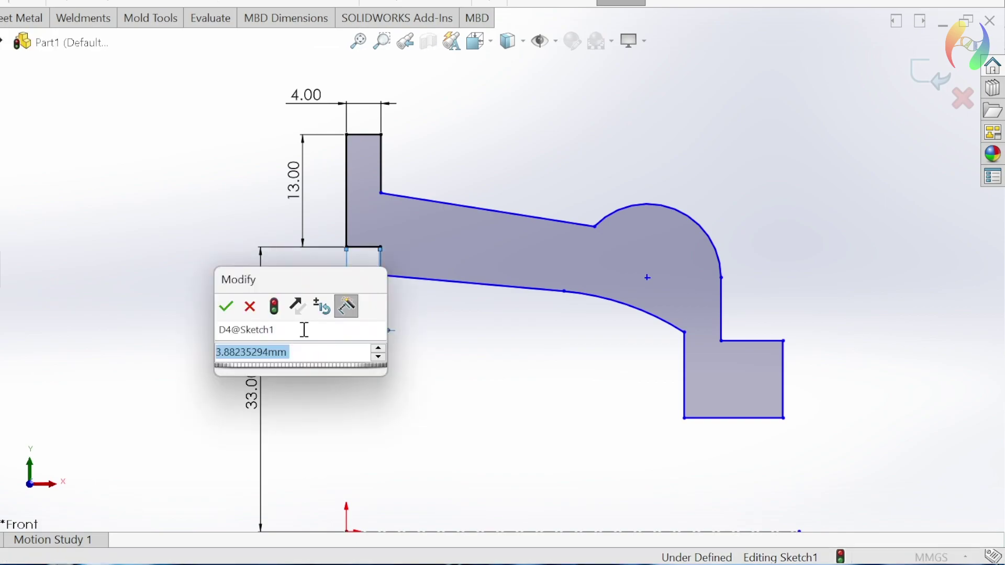
pyautogui.write('5')
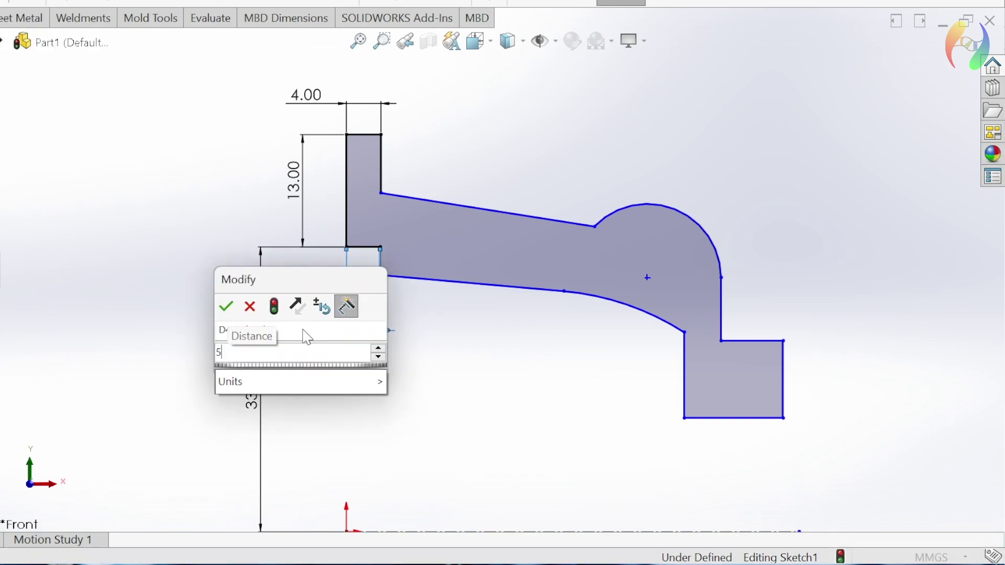
pyautogui.press('Return')
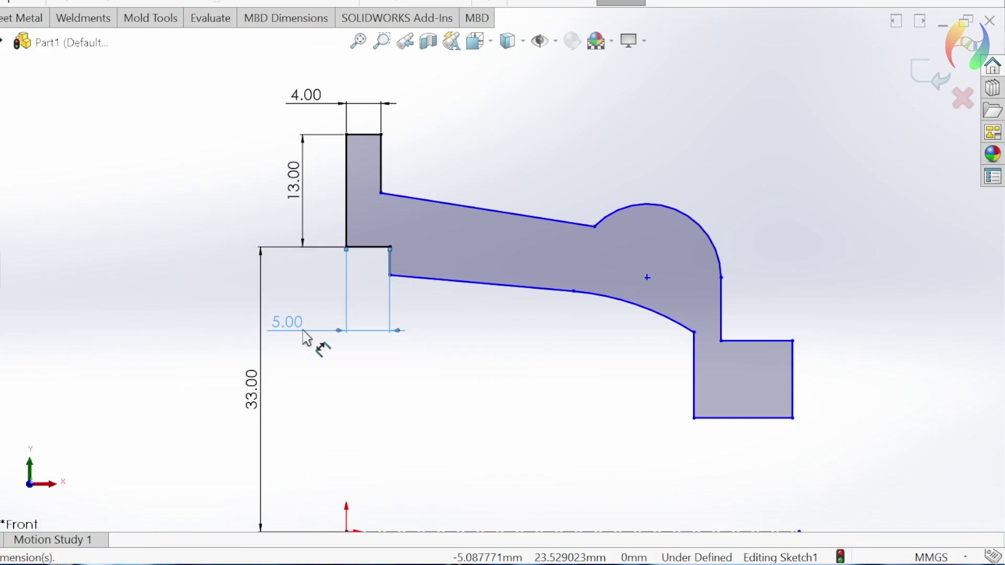
pyautogui.click(388, 266)
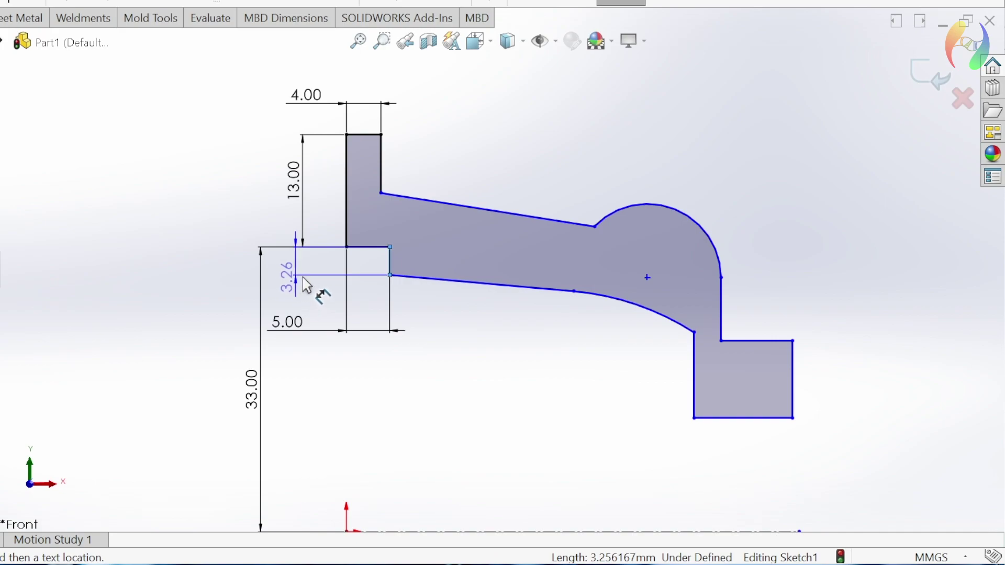
# Enter 1.75 for the short step height below the flange, then fit the profile in view.
pyautogui.click(327, 282)
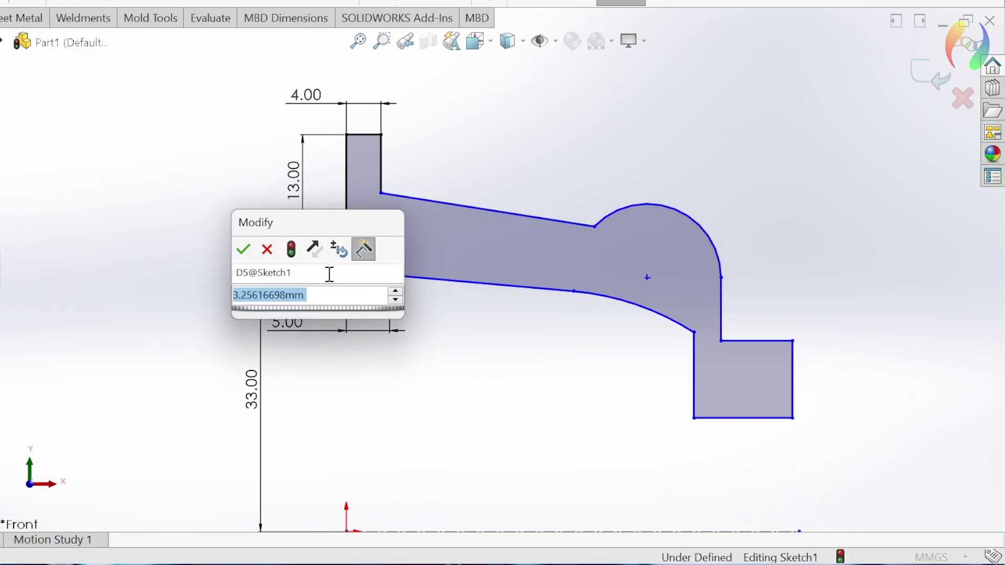
pyautogui.write('1')
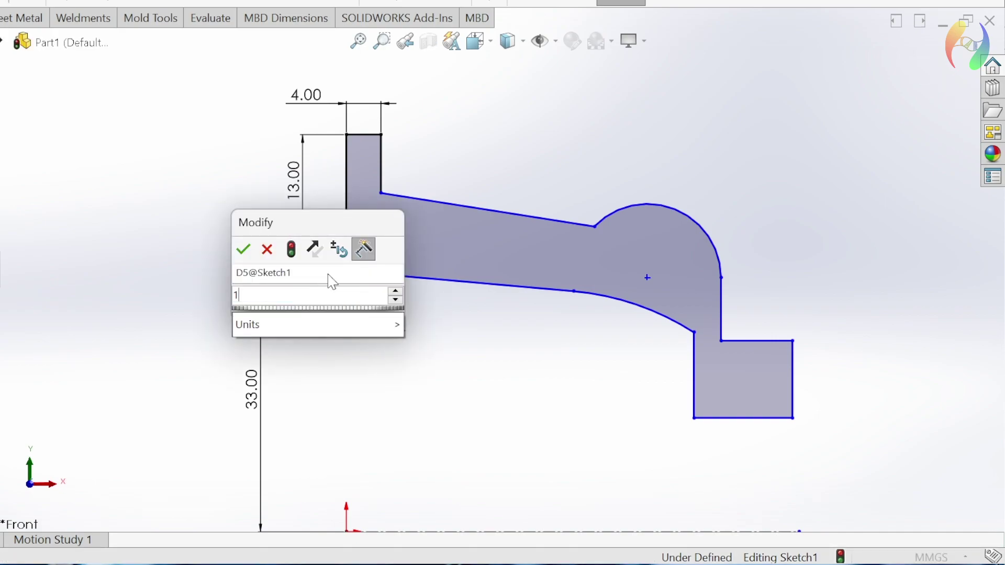
pyautogui.write('.75')
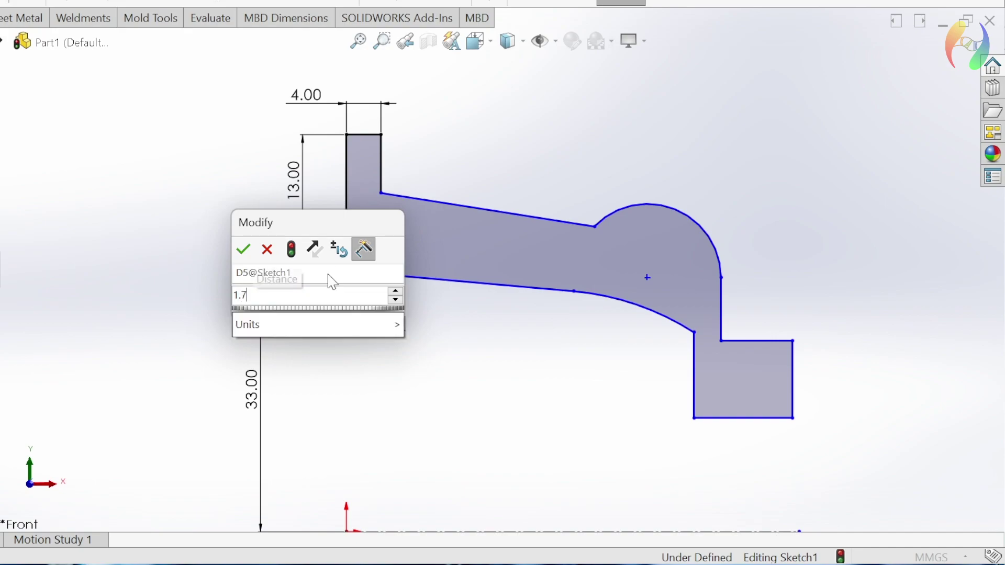
pyautogui.press('Return')
pyautogui.click(459, 338)
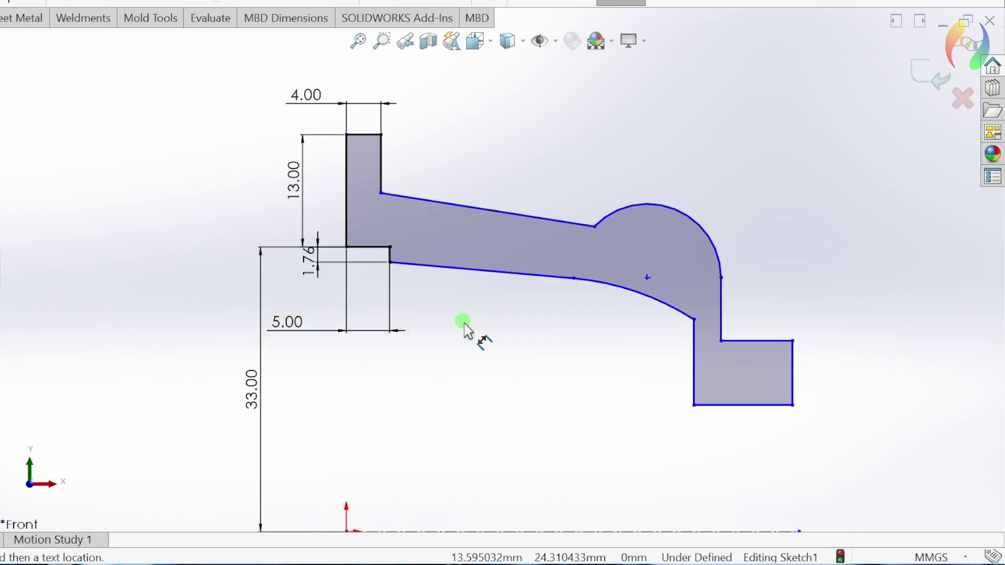
pyautogui.click(312, 286)
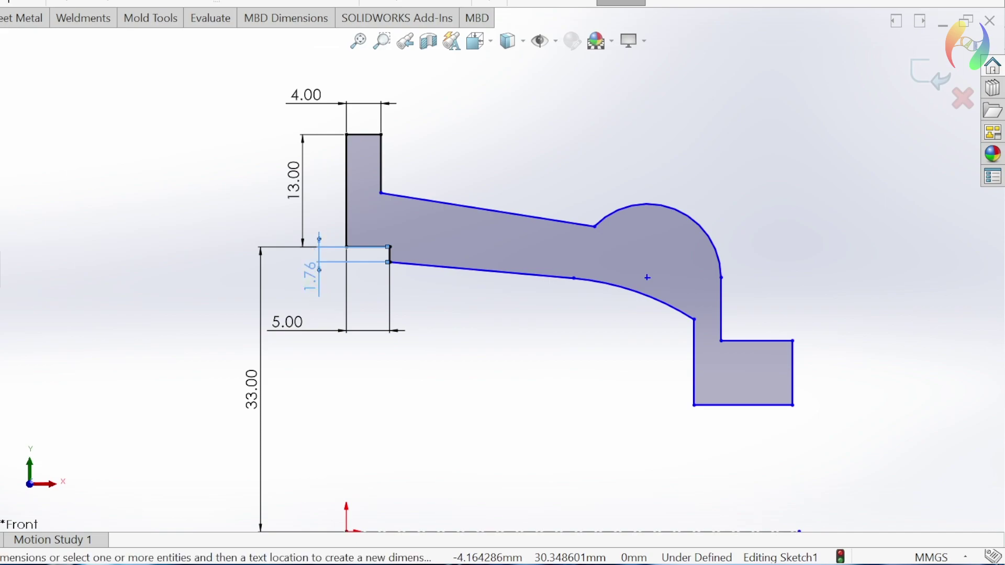
pyautogui.click(484, 320)
pyautogui.press('f')
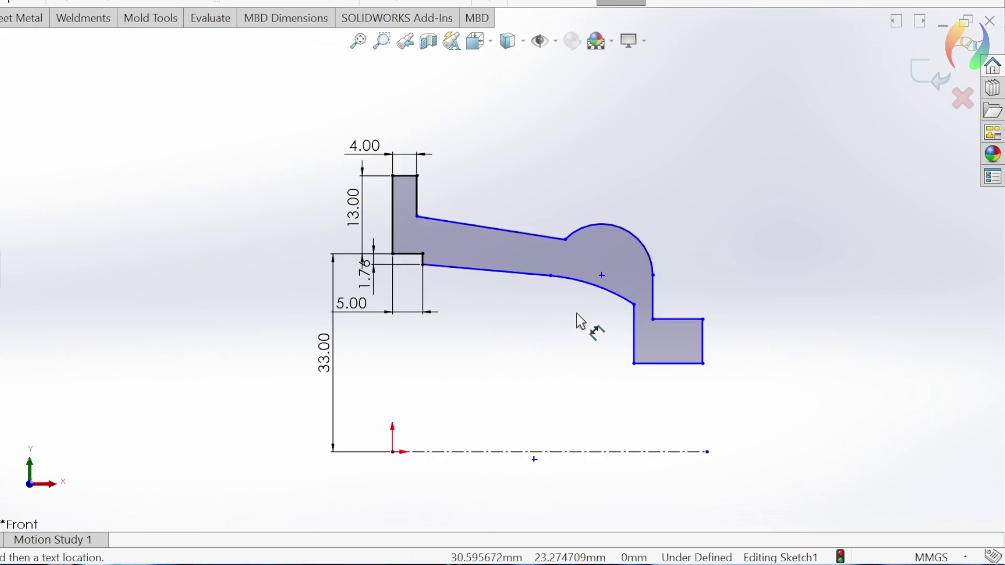
pyautogui.scroll(-1, 579, 322)
pyautogui.scroll(-1, 579, 322)
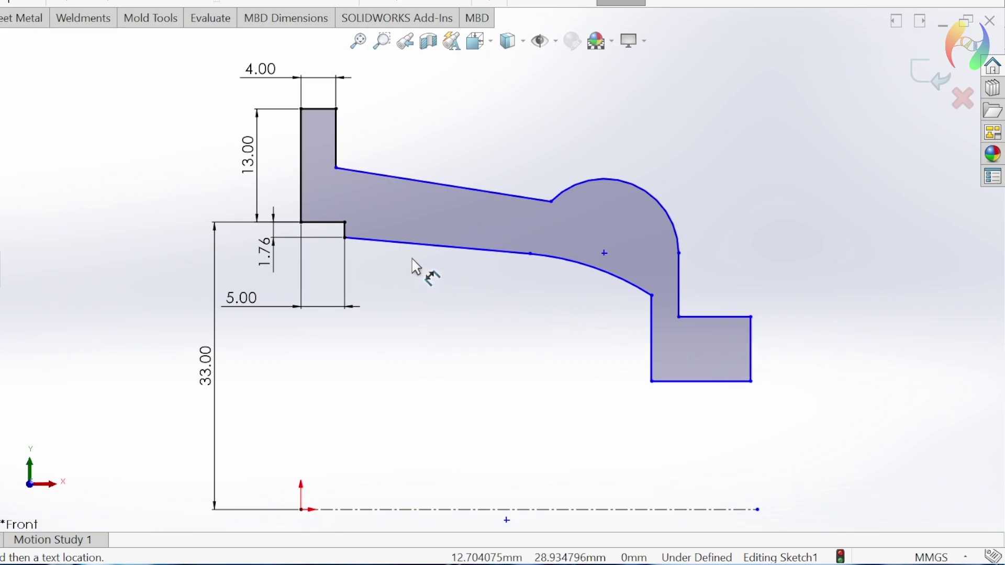
# Dimension the lower slanted edge's horizontal length at 20 mm and the curve-start span at 21.5 mm.
pyautogui.click(413, 243)
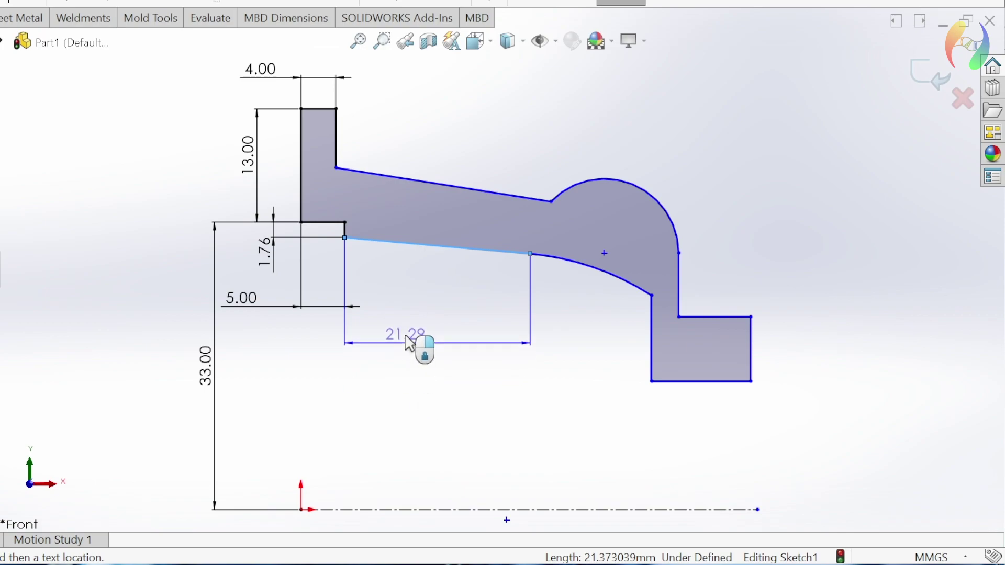
pyautogui.click(406, 291)
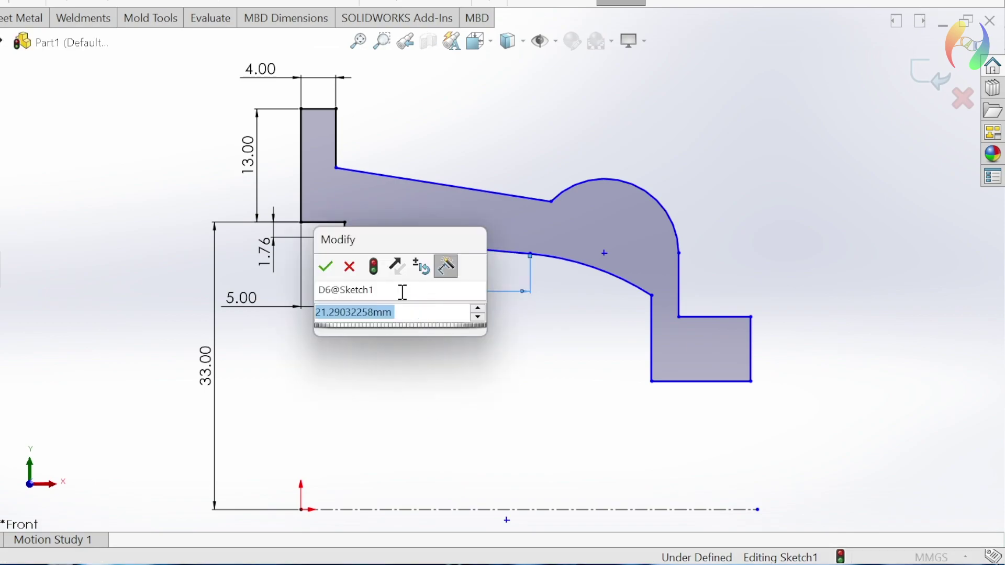
pyautogui.write('20')
pyautogui.press('Return')
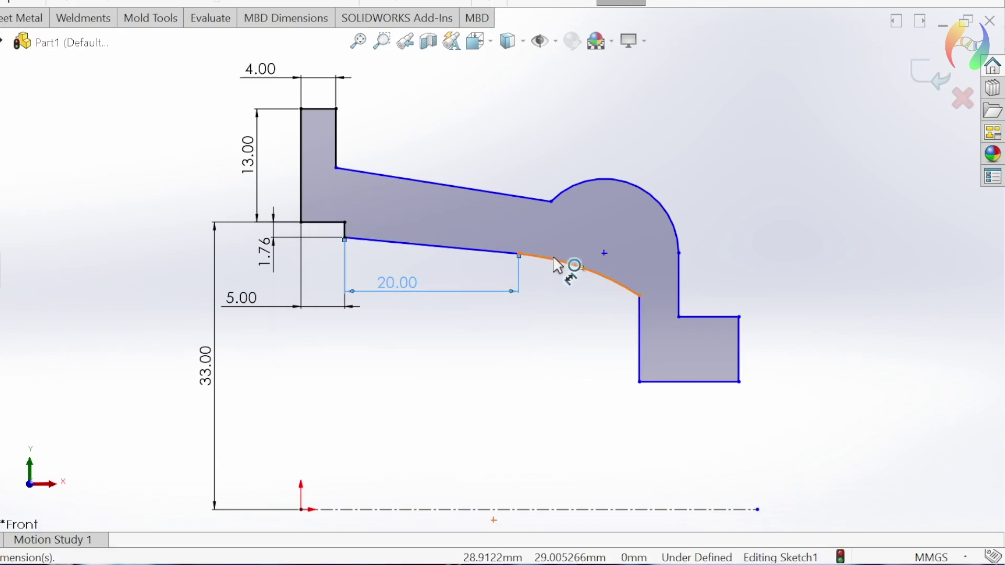
pyautogui.click(519, 254)
pyautogui.click(638, 361)
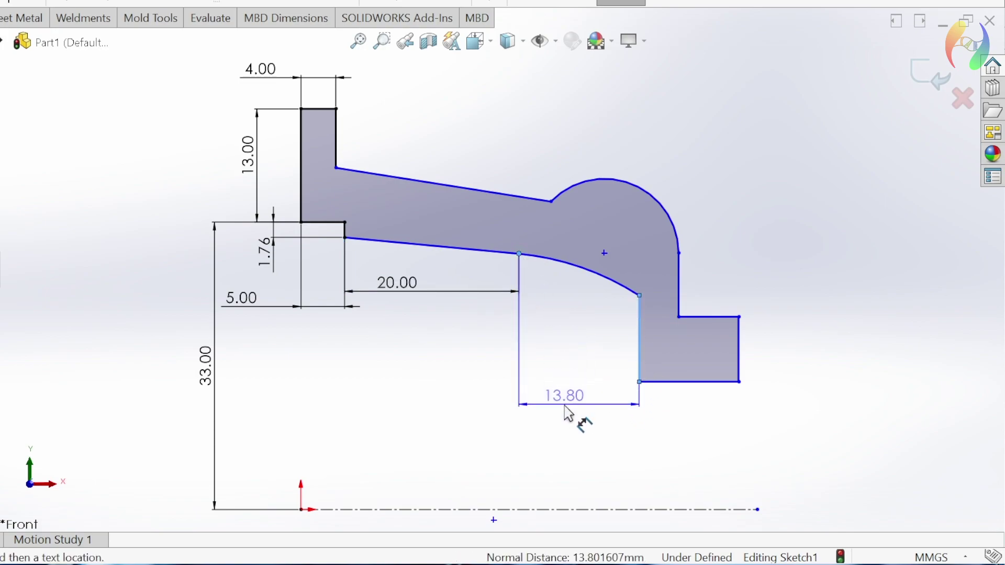
pyautogui.click(566, 404)
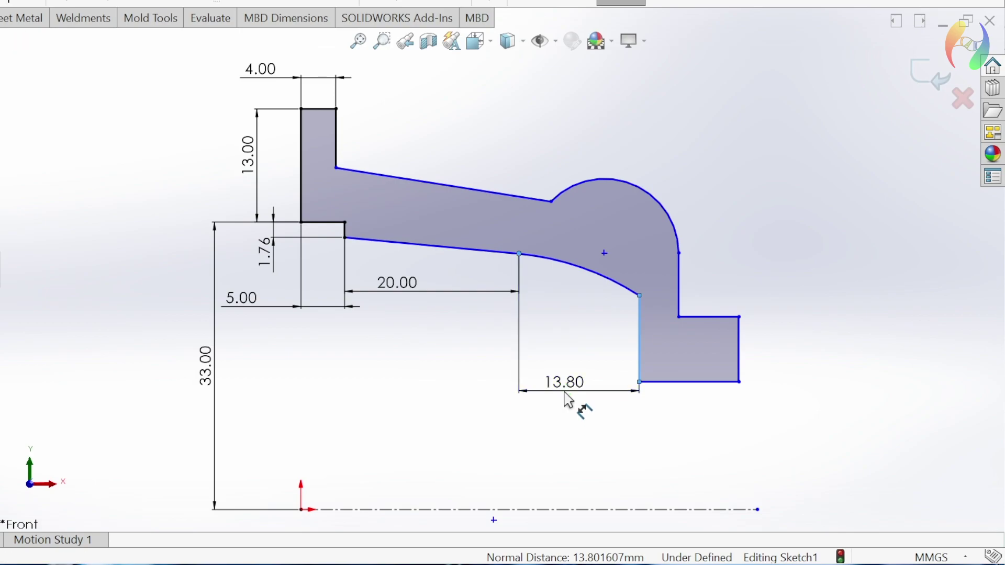
pyautogui.write('21.5')
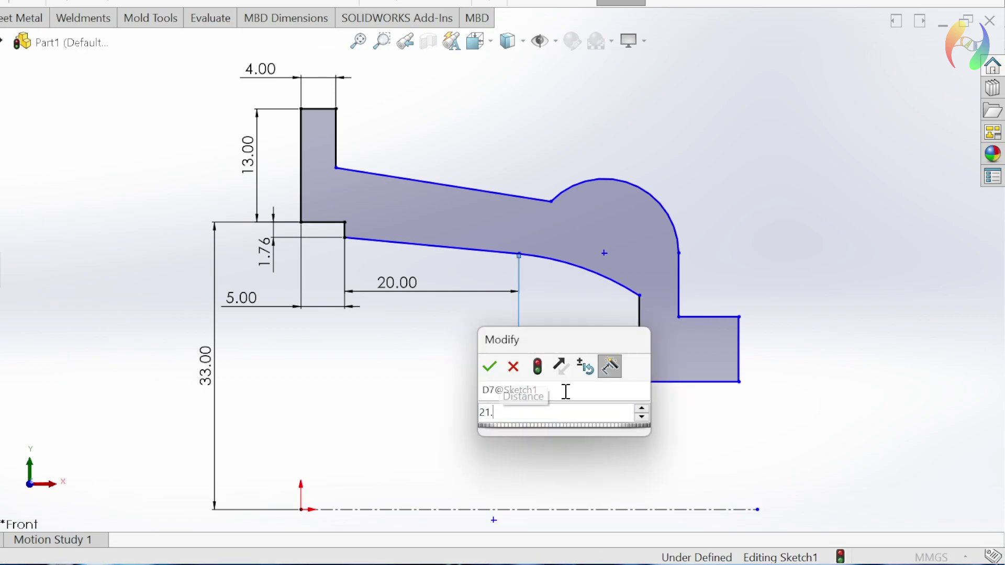
pyautogui.press('Return')
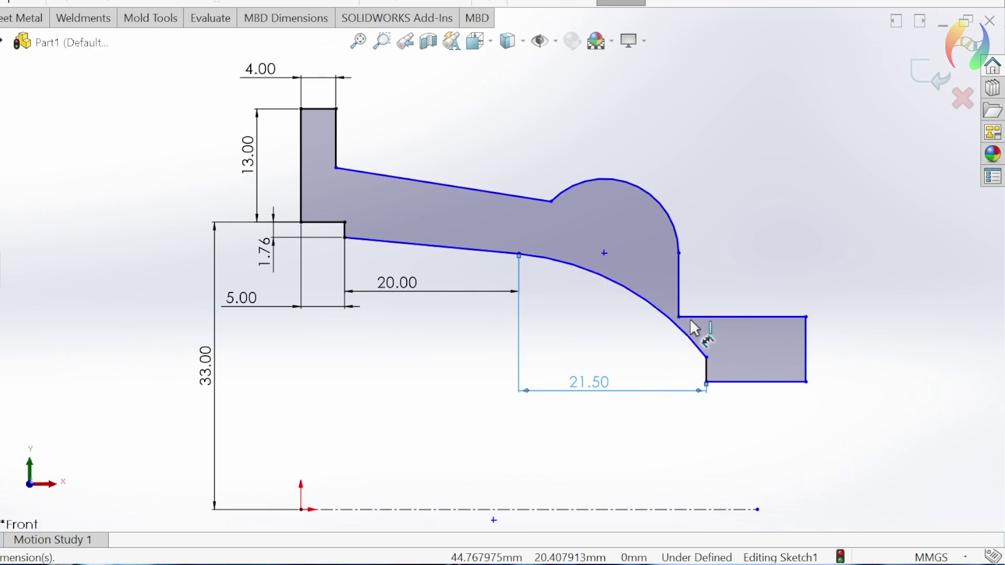
pyautogui.click(587, 320)
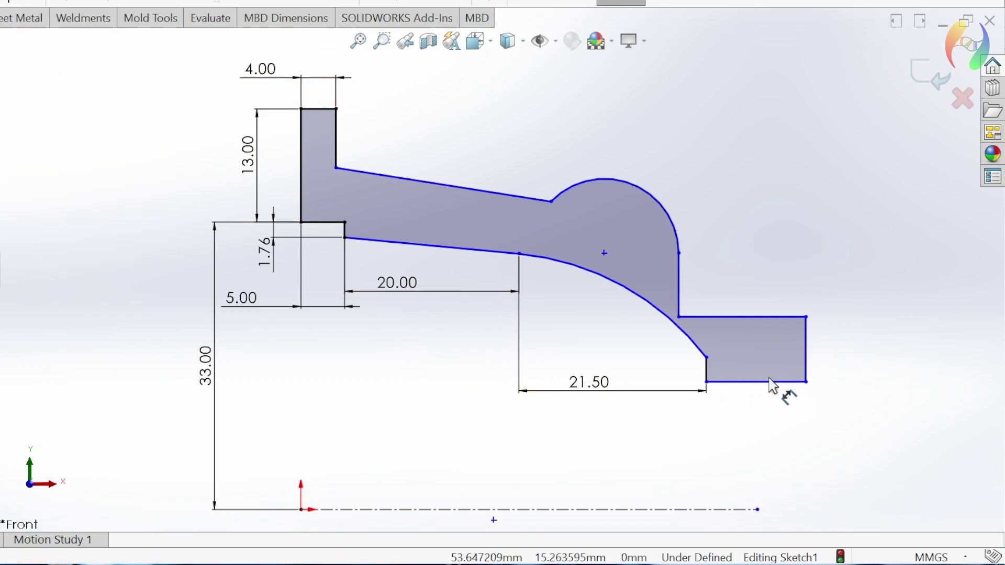
# Dimension the right tab's edges: 15 mm bottom, 11 mm top, 4 mm end height.
pyautogui.click(736, 383)
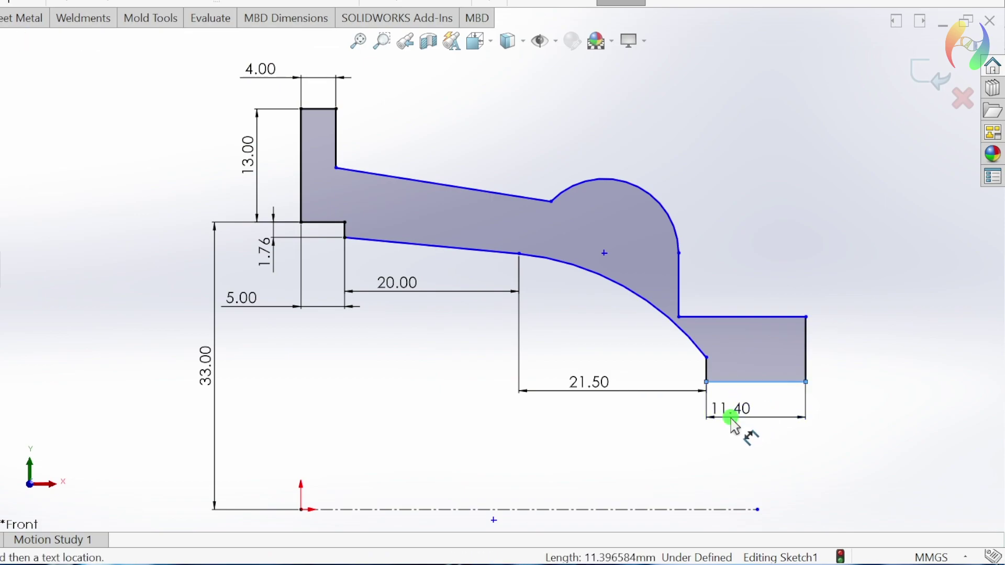
pyautogui.click(732, 419)
pyautogui.write('15')
pyautogui.press('Return')
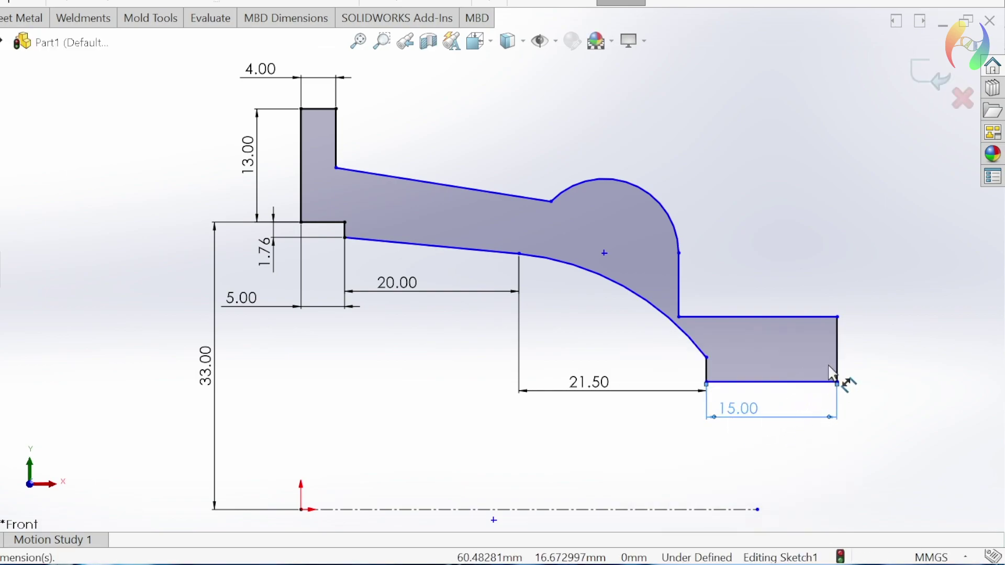
pyautogui.click(797, 317)
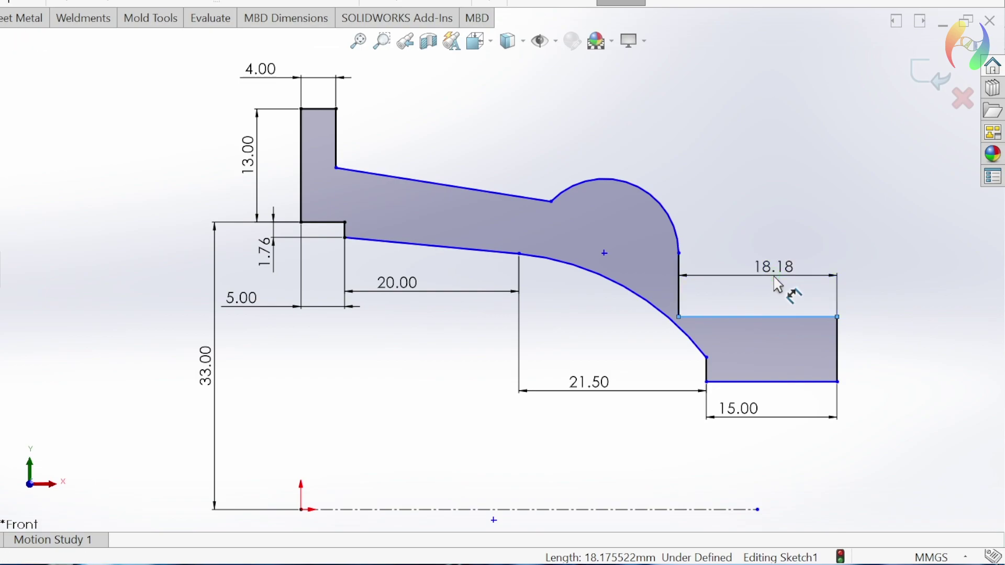
pyautogui.click(778, 286)
pyautogui.write('11')
pyautogui.press('Return')
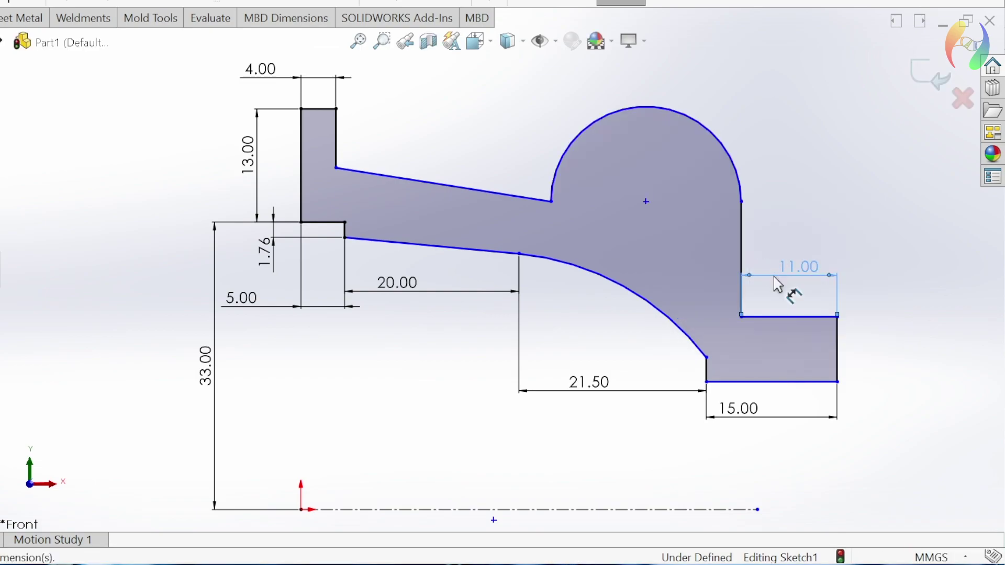
pyautogui.click(849, 347)
pyautogui.click(873, 345)
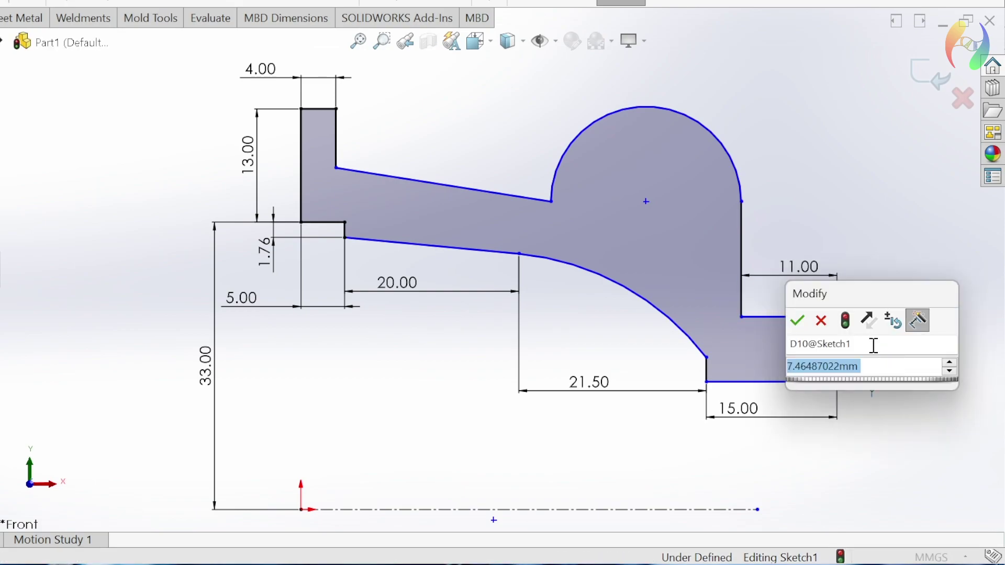
pyautogui.write('4')
pyautogui.press('Return')
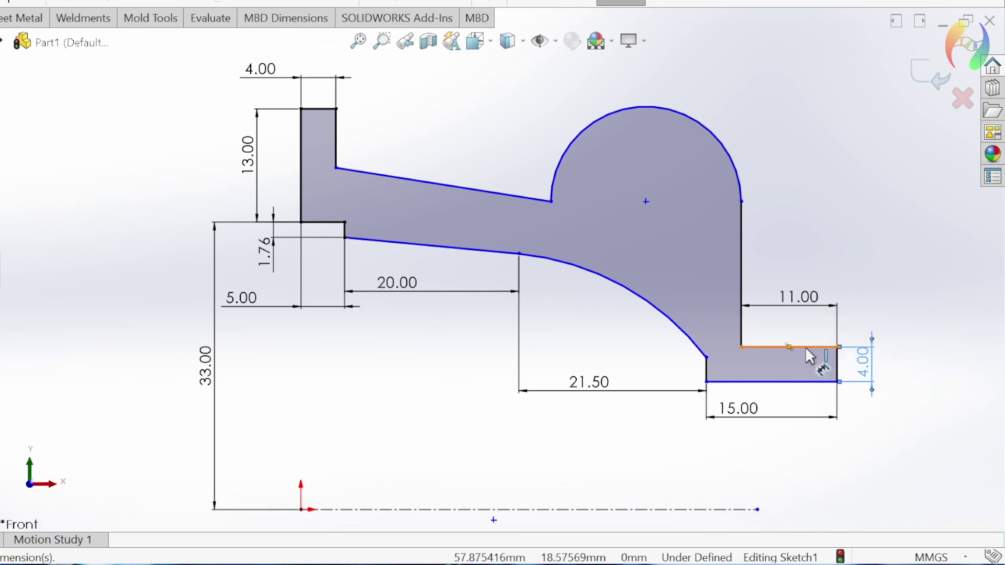
# Place the tab's bottom edge 14.5 mm above the centerline.
pyautogui.click(798, 385)
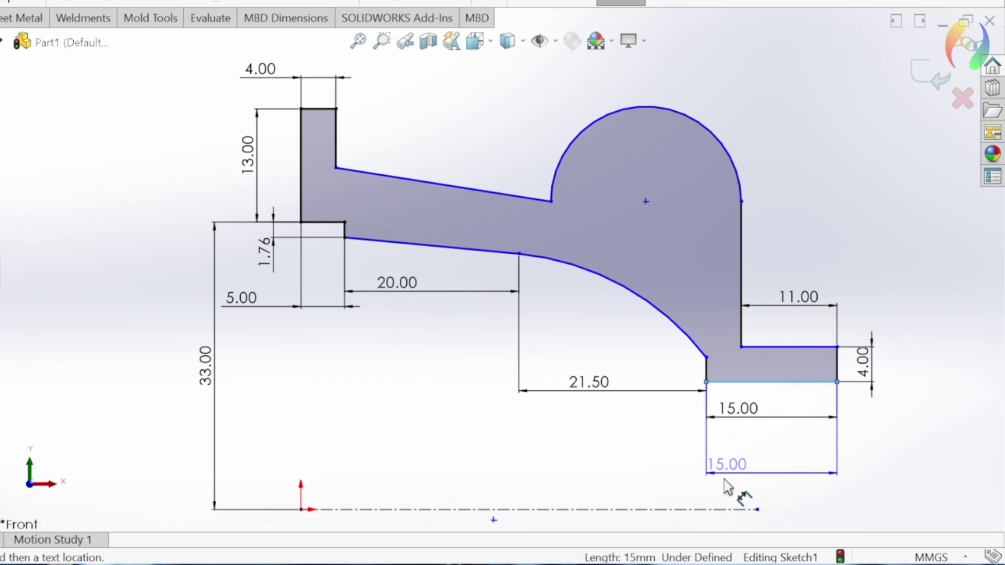
pyautogui.click(713, 511)
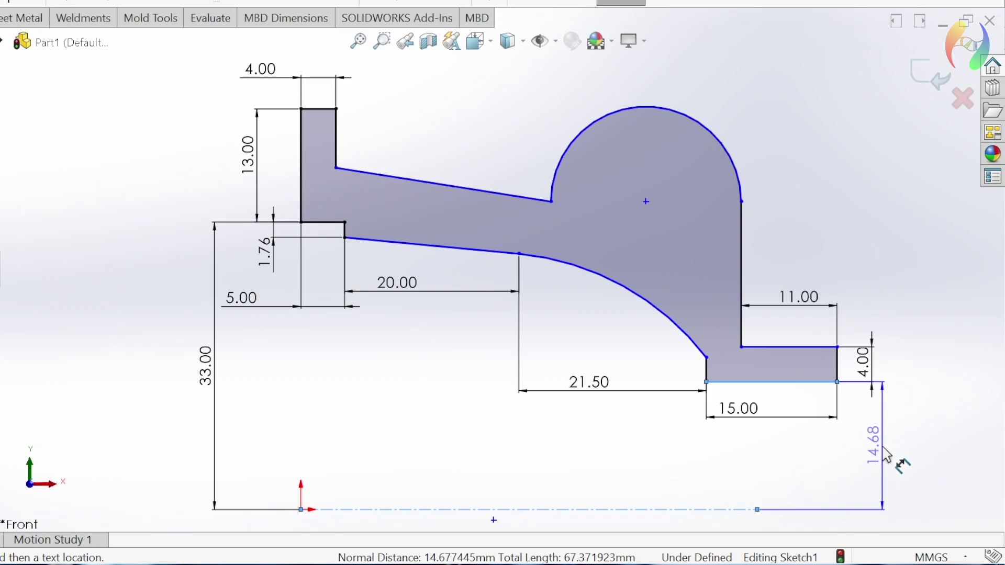
pyautogui.click(885, 453)
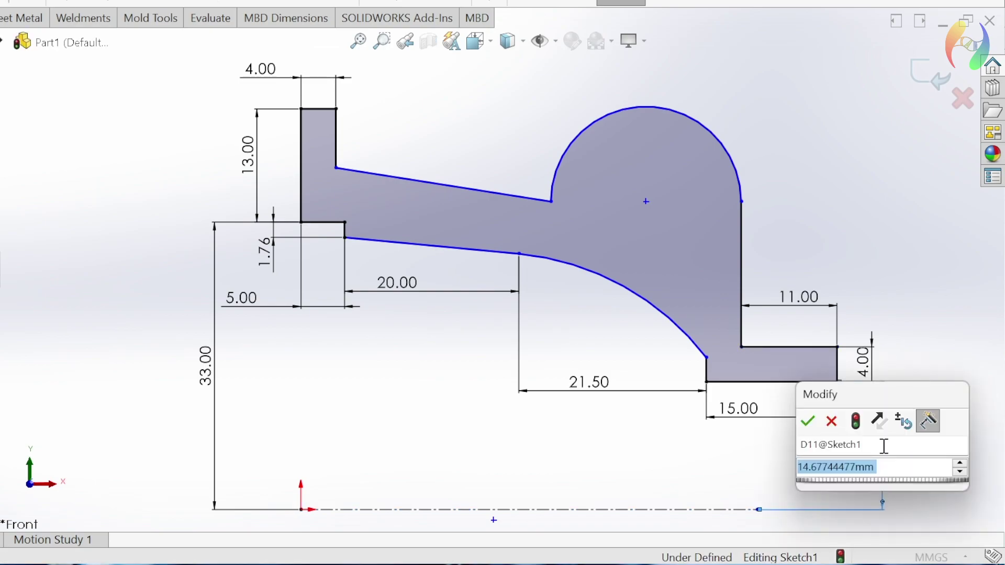
pyautogui.write('14.5')
pyautogui.press('Return')
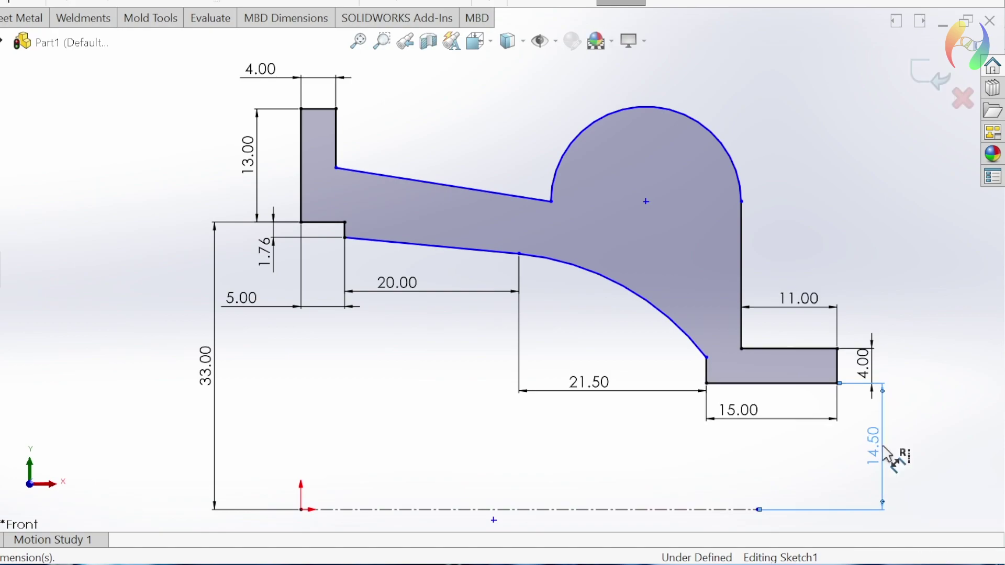
pyautogui.click(924, 429)
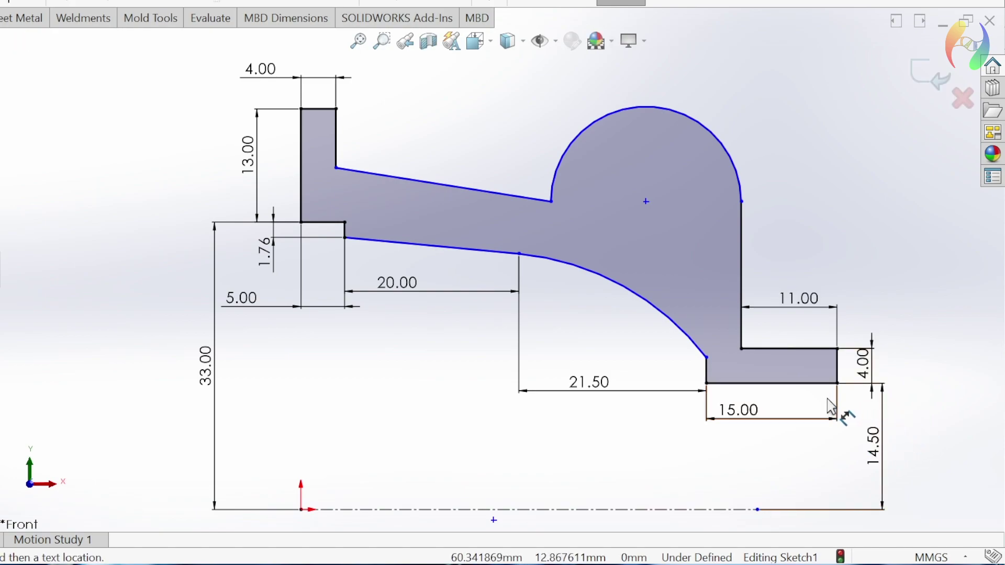
# Give the lower curve an R47.47 radius and the vertical edge below it 9.25 mm.
pyautogui.click(631, 291)
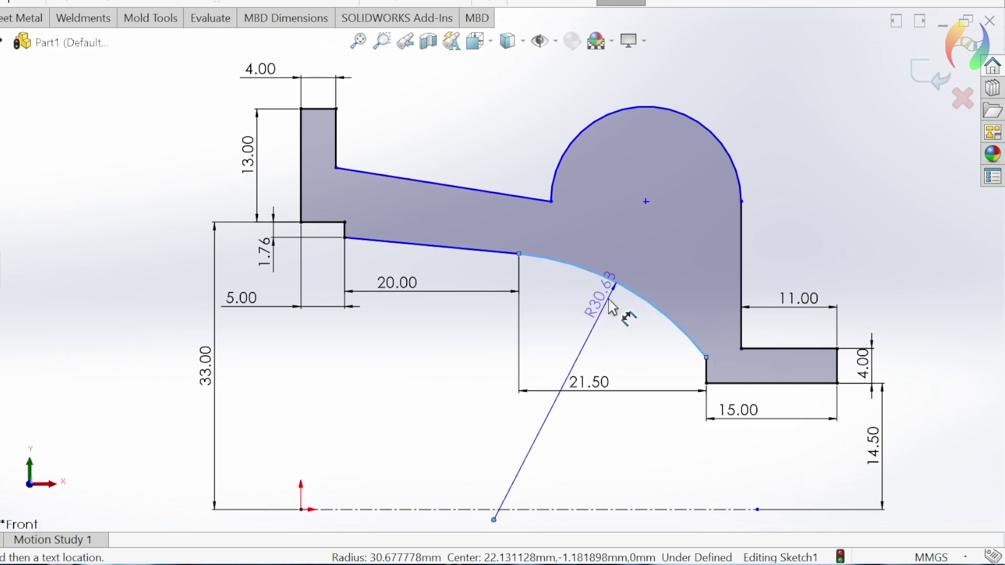
pyautogui.click(582, 321)
pyautogui.write('47')
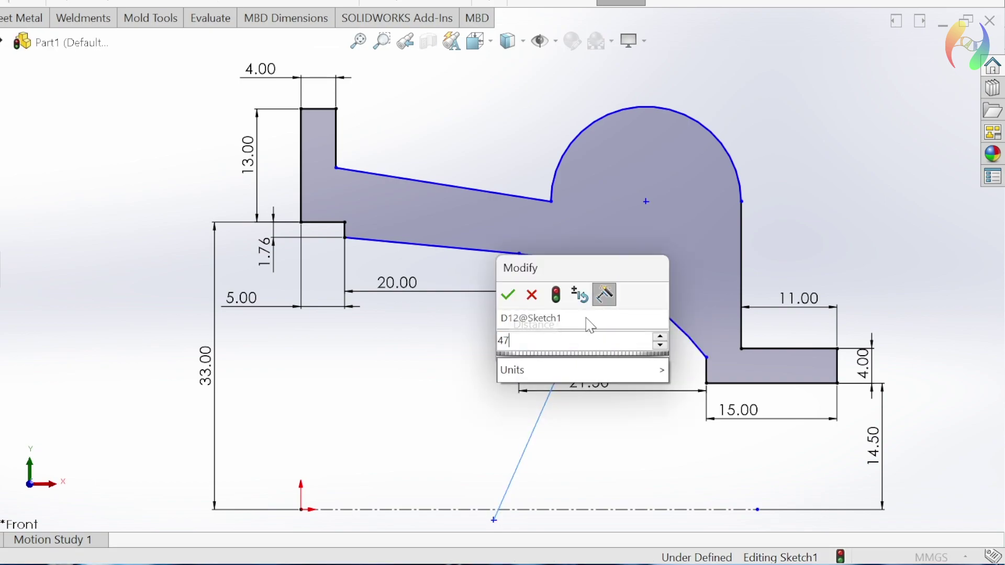
pyautogui.write('.47')
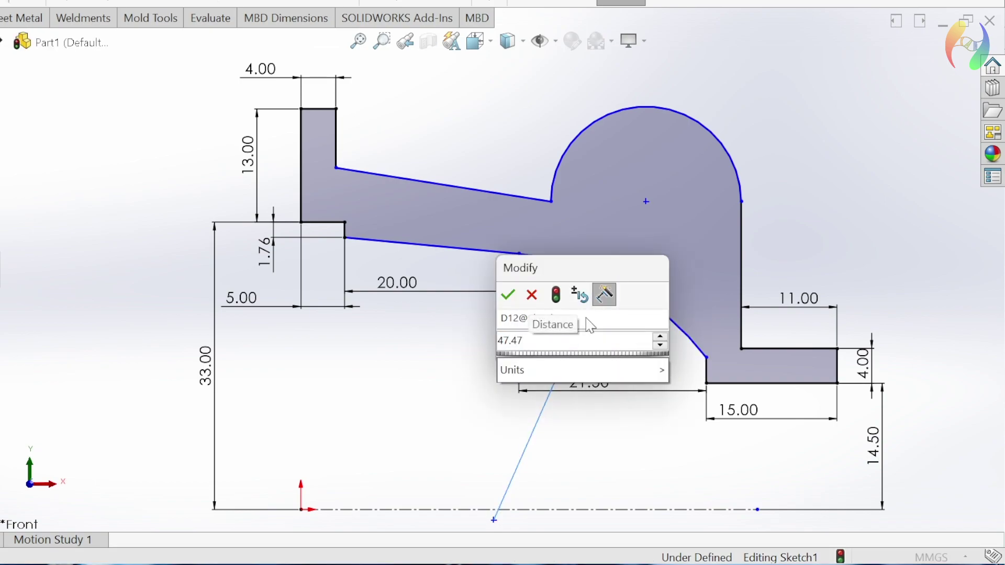
pyautogui.press('Return')
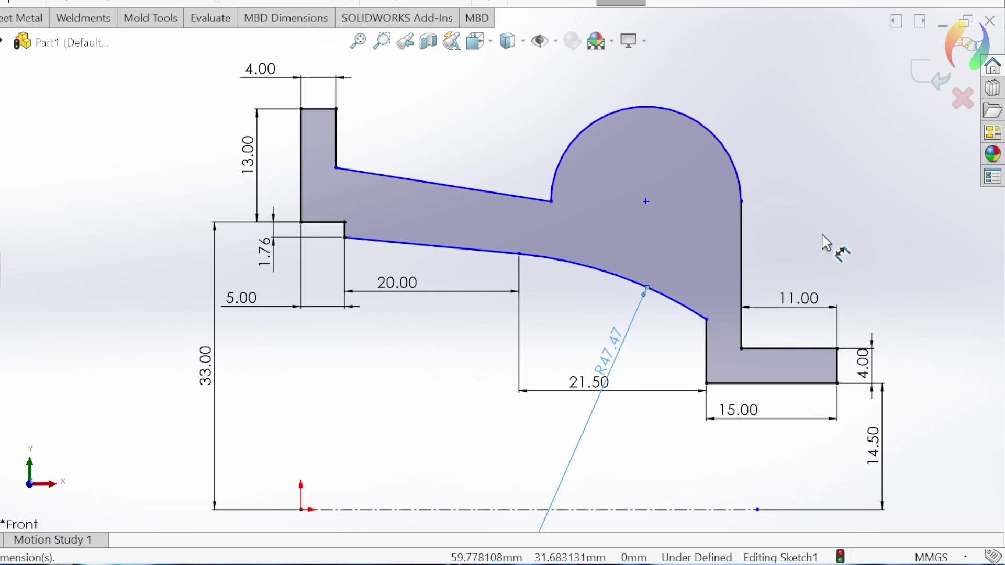
pyautogui.click(706, 356)
pyautogui.click(683, 358)
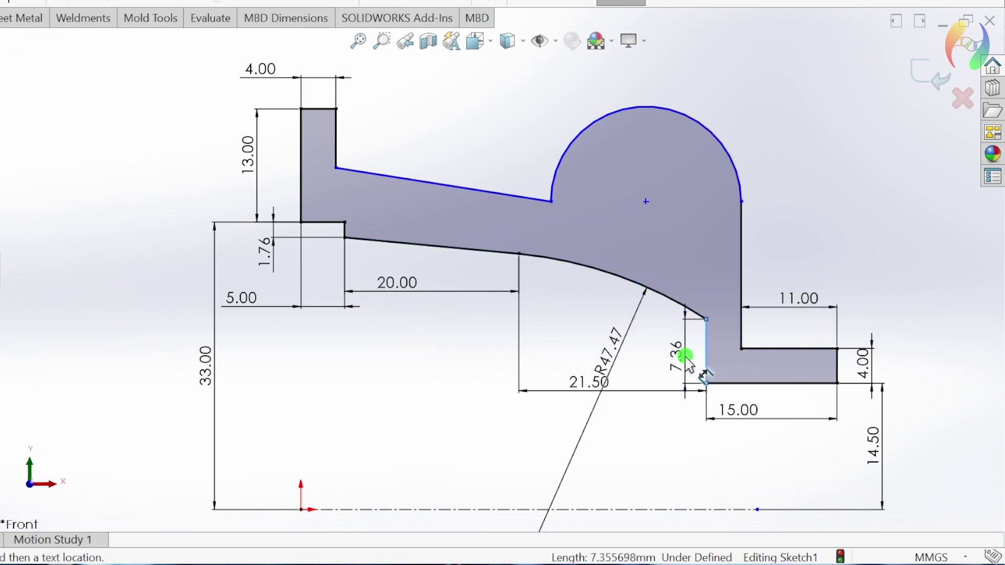
pyautogui.write('9.')
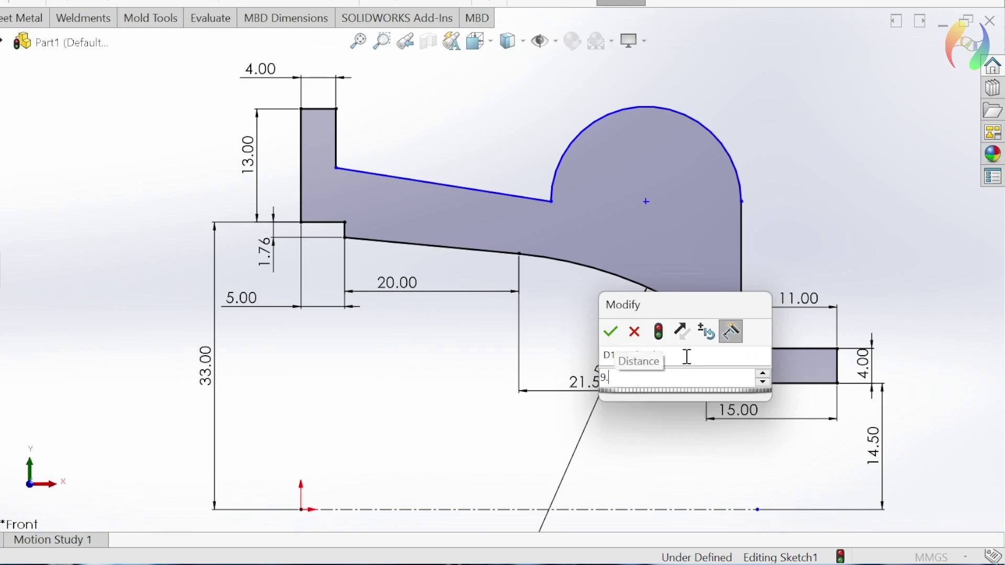
pyautogui.write('25')
pyautogui.press('Return')
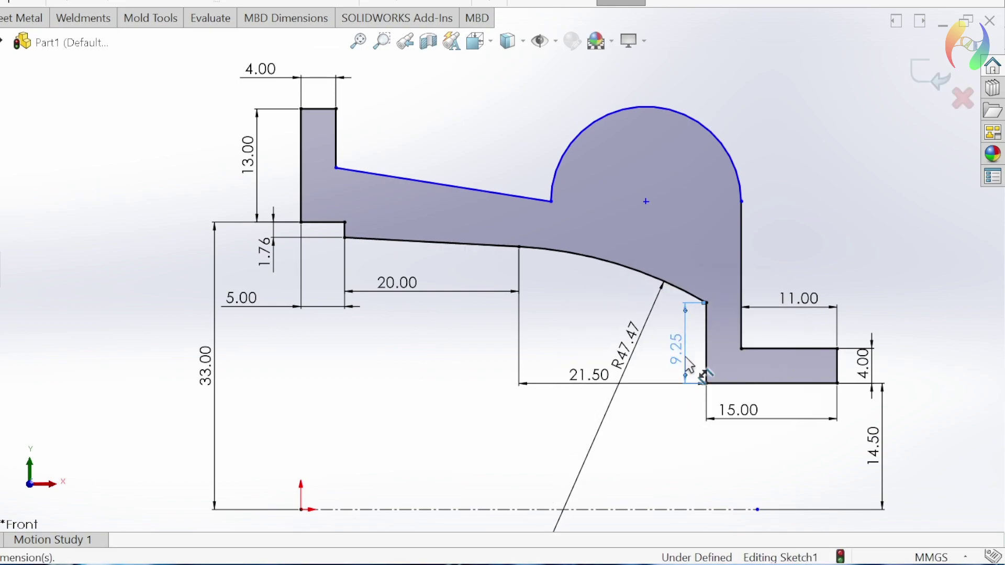
pyautogui.moveTo(652, 346); pyautogui.dragTo(554, 313)
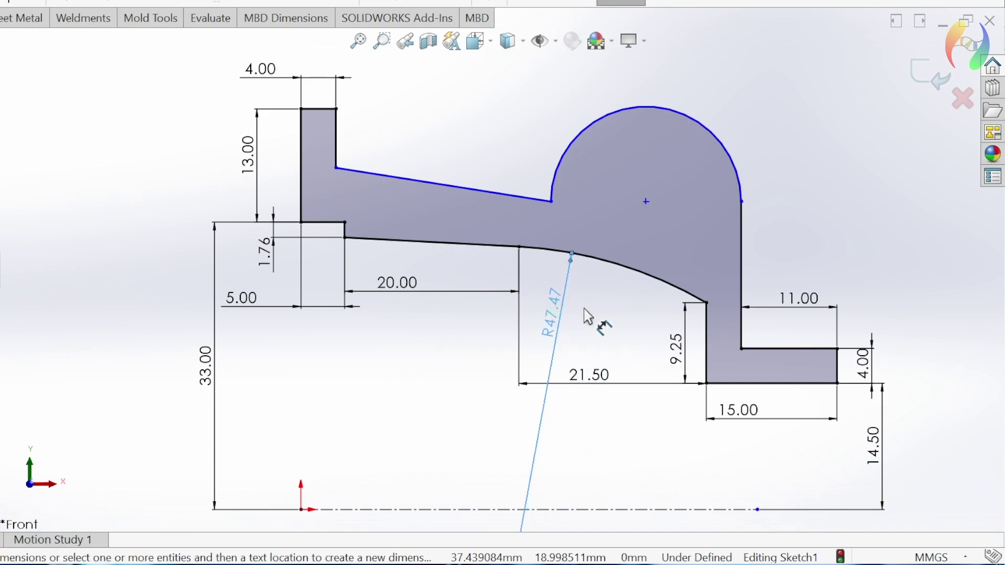
pyautogui.click(607, 308)
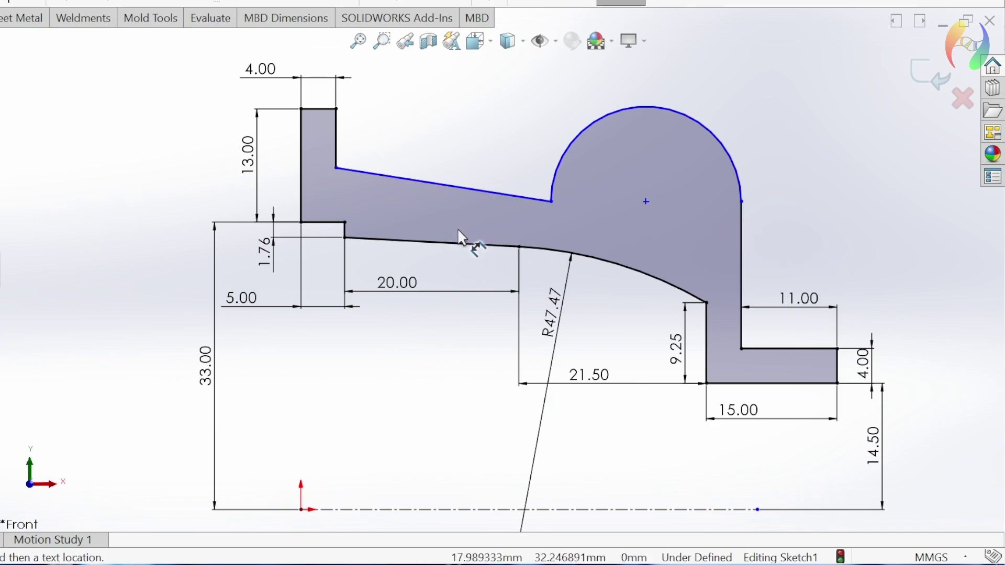
# Make the arm's upper sloped edge parallel to the lower sloped edge.
pyautogui.click(458, 244)
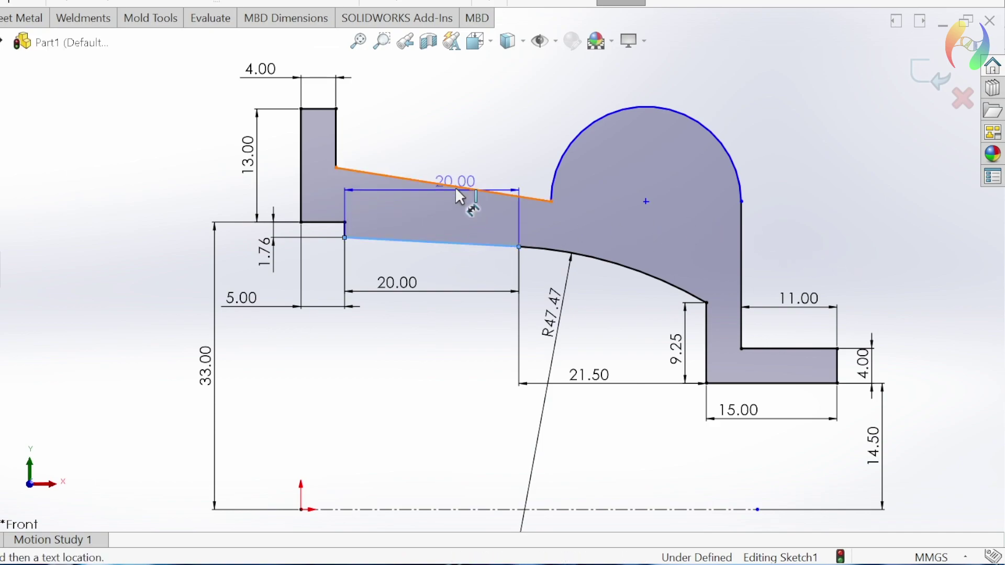
pyautogui.click(455, 184)
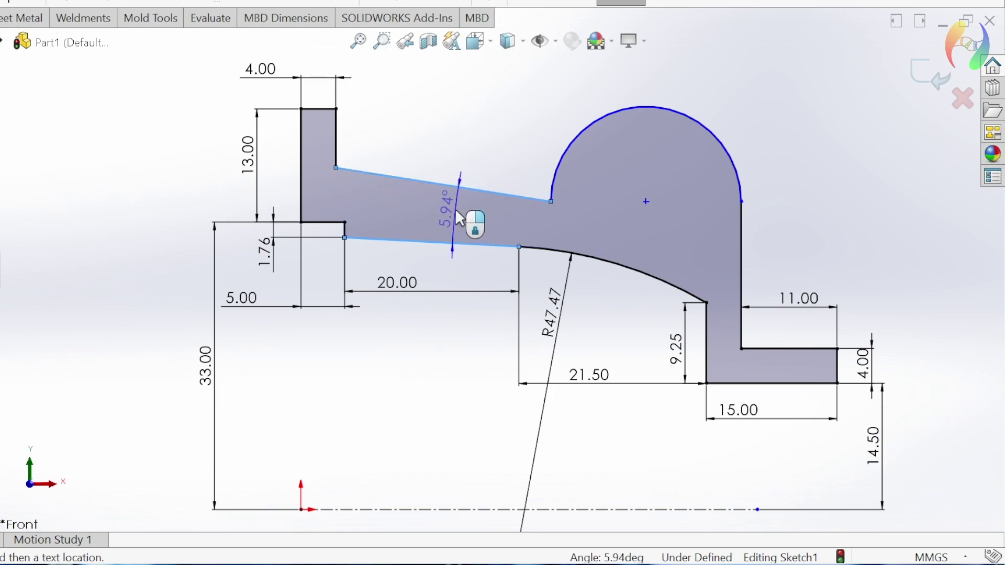
pyautogui.press('Escape')
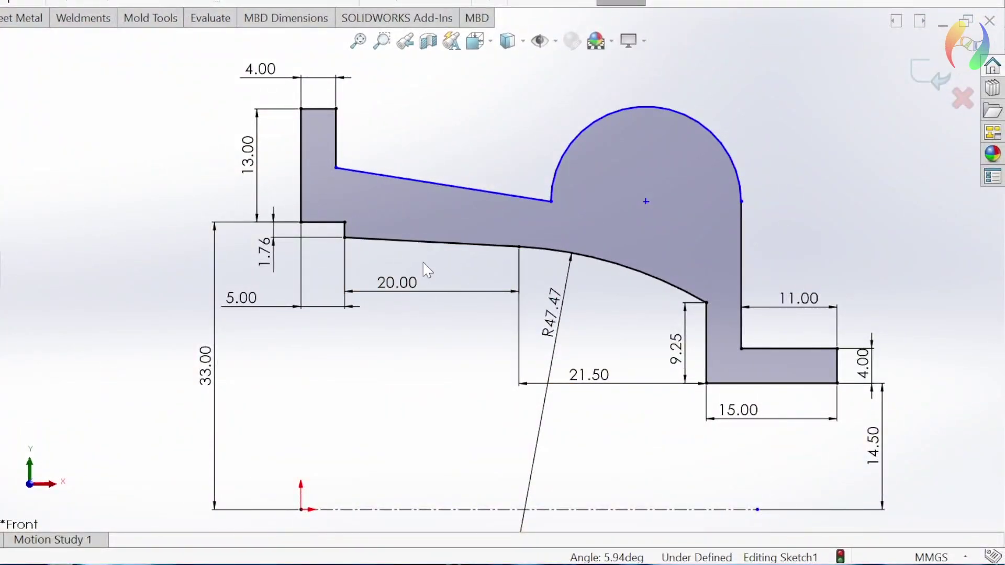
pyautogui.click(426, 241)
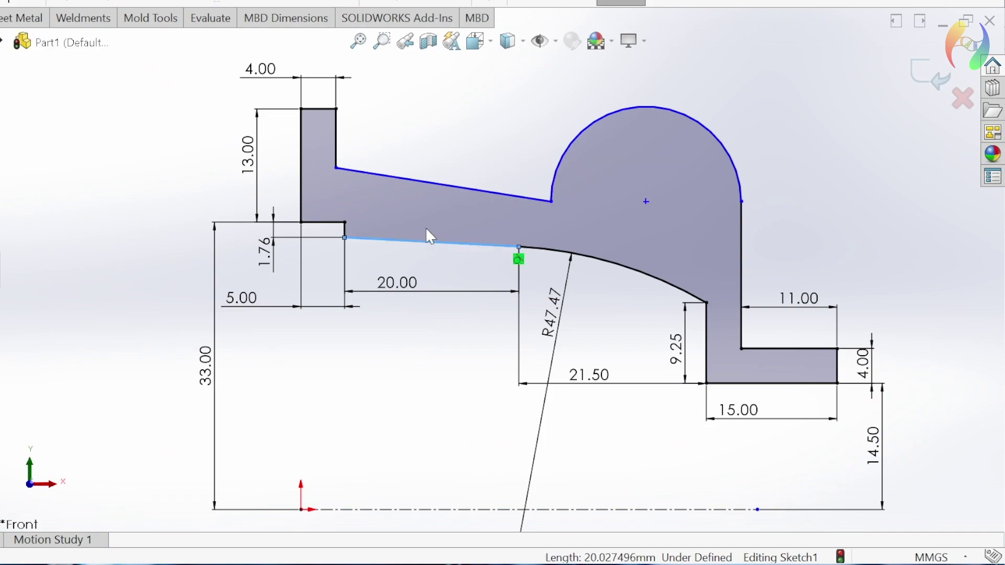
pyautogui.keyDown('ctrl'); pyautogui.click(426, 184); pyautogui.keyUp('ctrl')
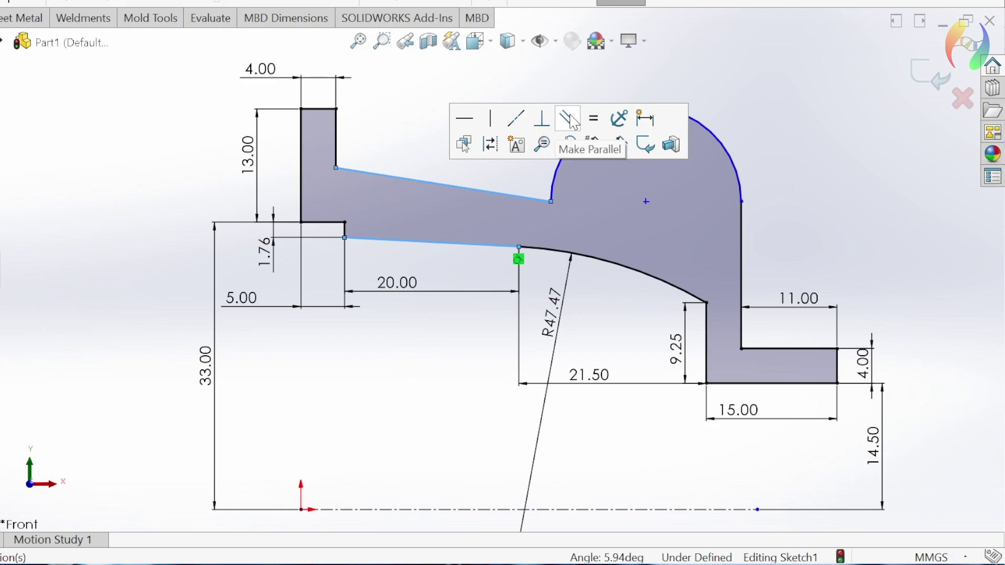
pyautogui.click(572, 120)
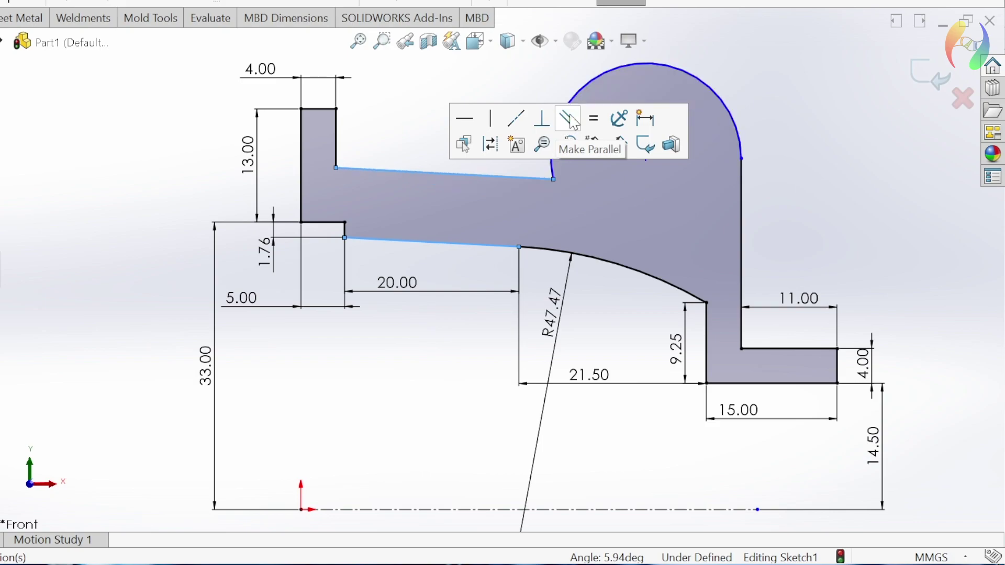
pyautogui.click(467, 269)
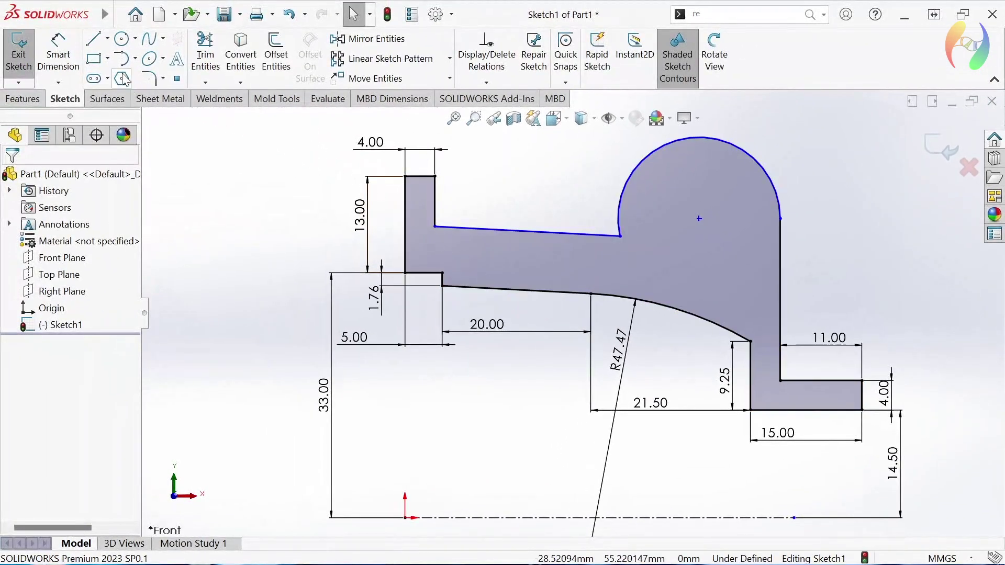
# Dimension the distance between the two sloped lines as 4 mm.
pyautogui.click(58, 52)
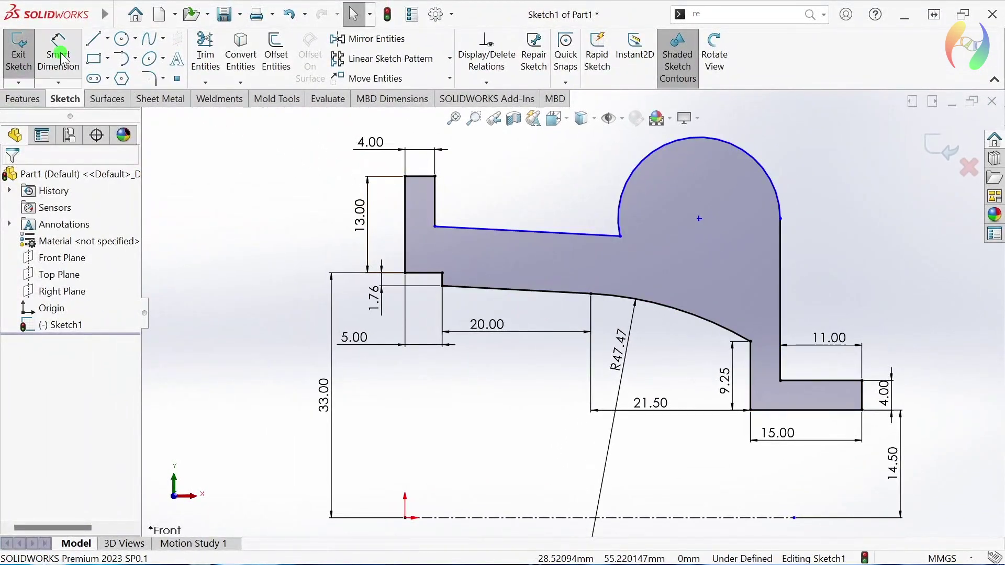
pyautogui.click(505, 231)
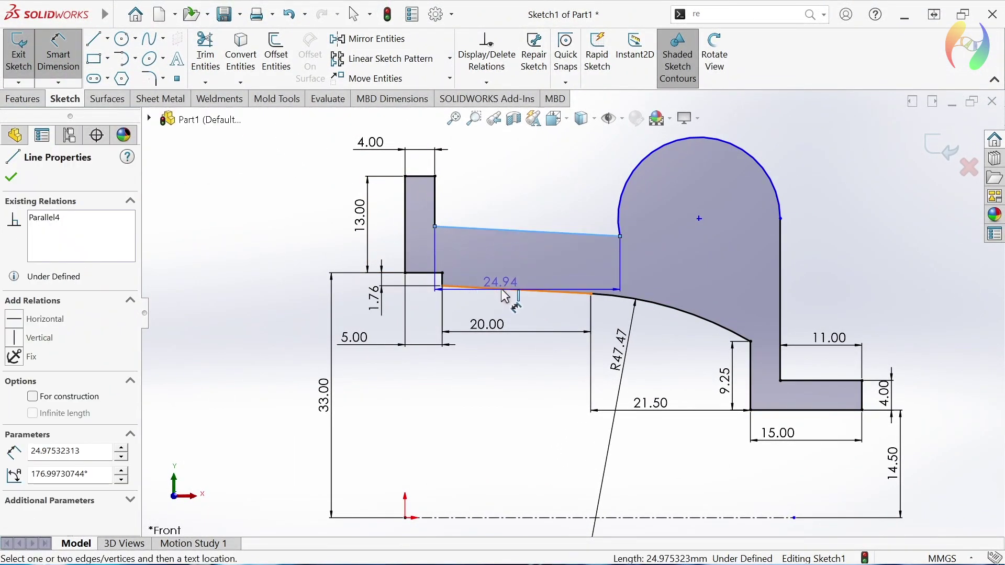
pyautogui.click(505, 289)
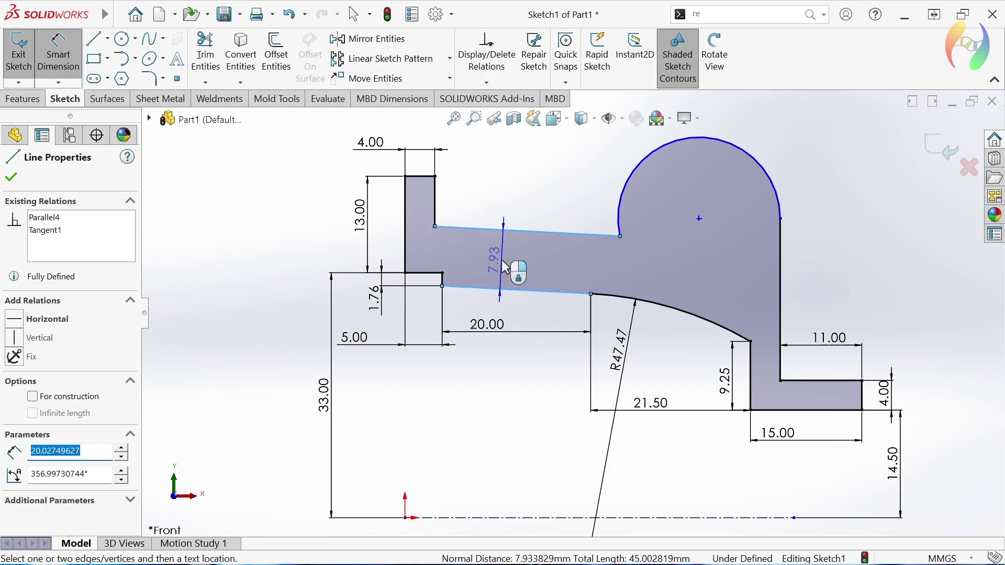
pyautogui.click(497, 183)
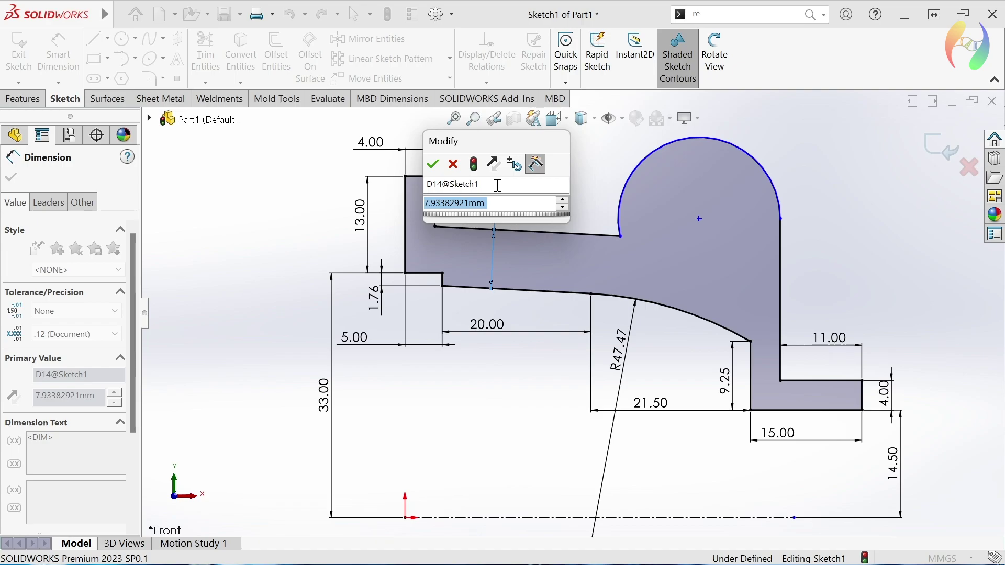
pyautogui.write('4')
pyautogui.press('Return')
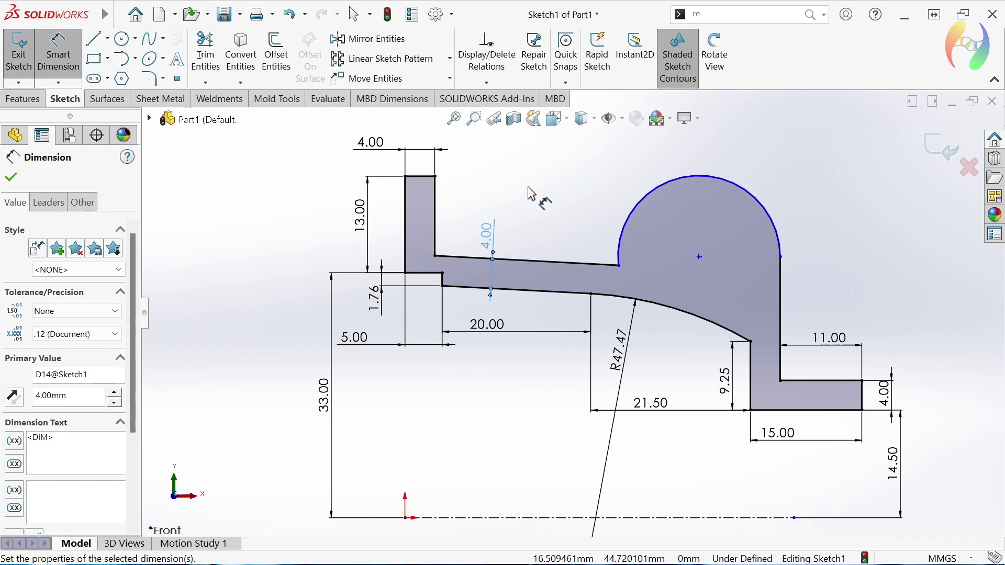
pyautogui.press('Escape')
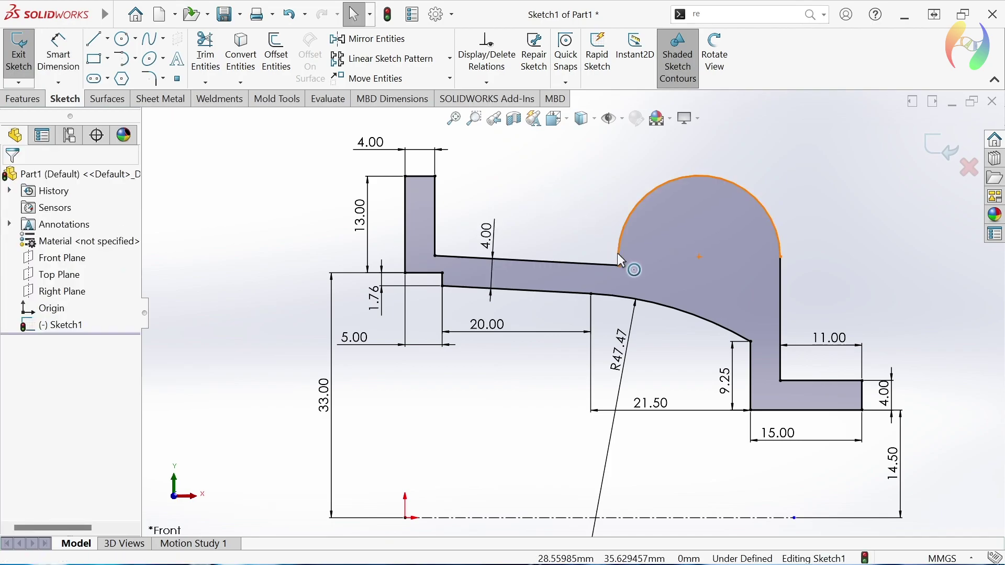
pyautogui.click(617, 253)
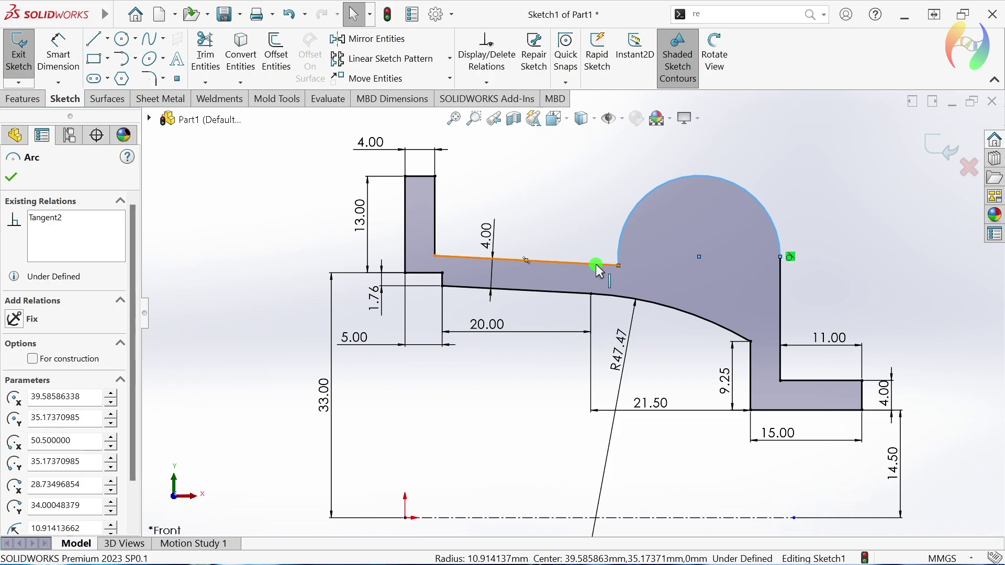
# Try tangent and concentric relations on the large arc, undo both, and shift its centre down-left.
pyautogui.keyDown('ctrl'); pyautogui.click(597, 264); pyautogui.keyUp('ctrl')
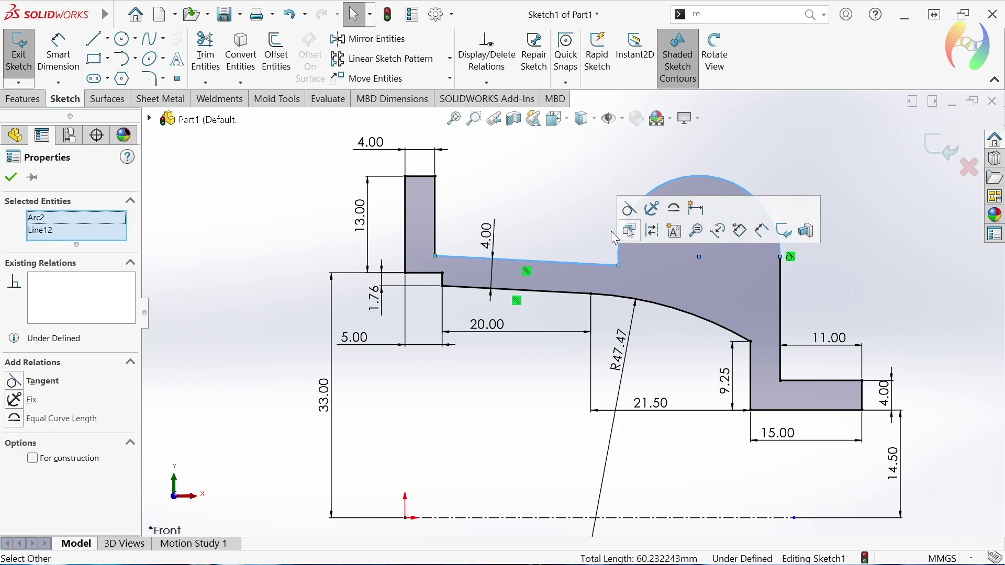
pyautogui.click(630, 210)
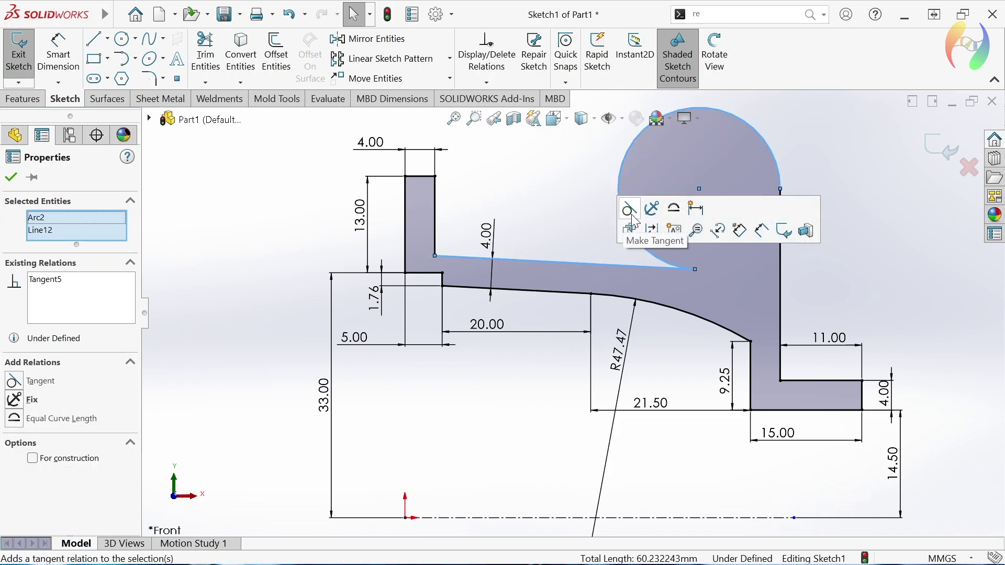
pyautogui.hotkey('ctrl', 'z')
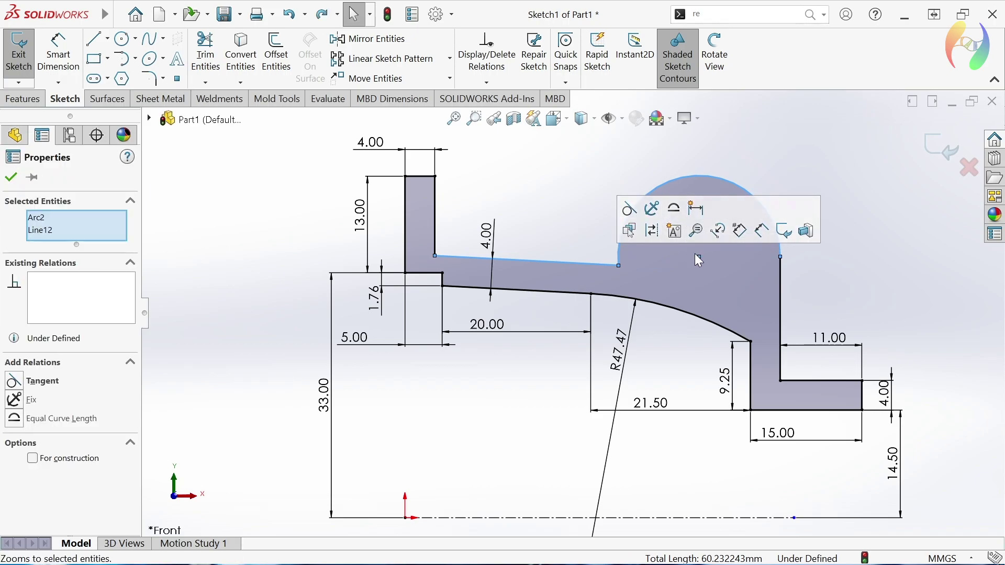
pyautogui.moveTo(700, 258)
pyautogui.mouseDown()
pyautogui.moveTo(654, 381)
pyautogui.moveTo(665, 346)
pyautogui.mouseUp()
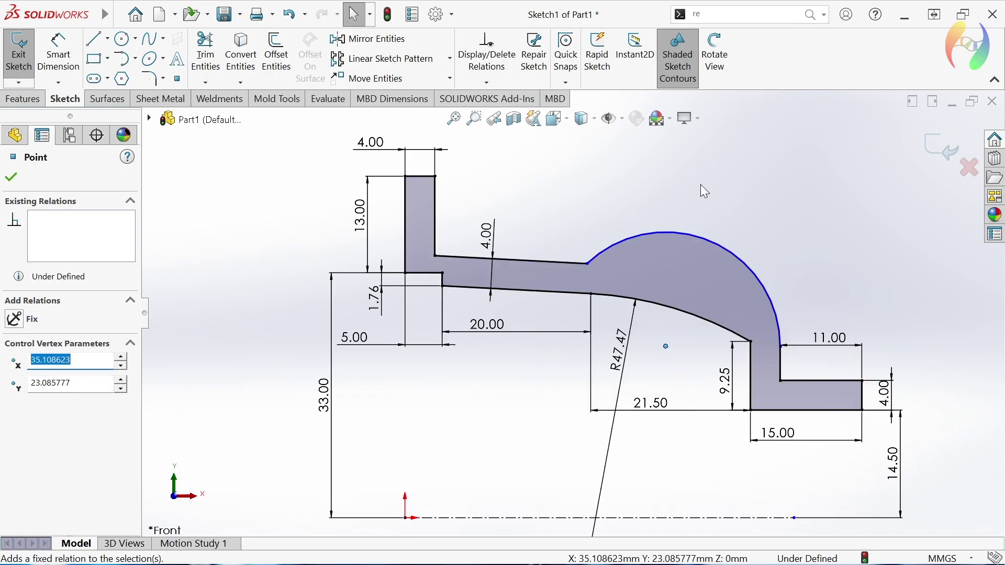
pyautogui.click(699, 237)
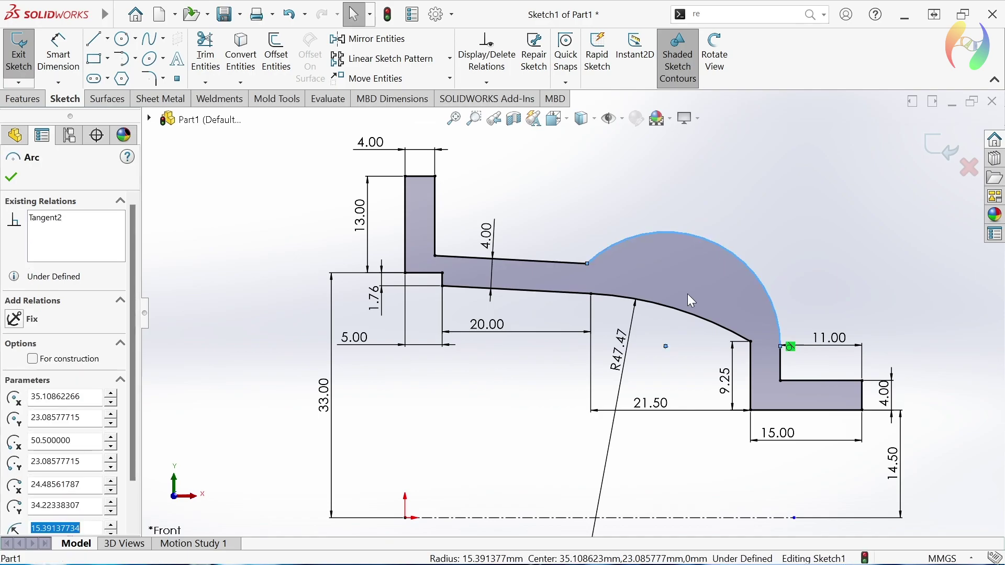
pyautogui.keyDown('ctrl'); pyautogui.click(683, 320); pyautogui.keyUp('ctrl')
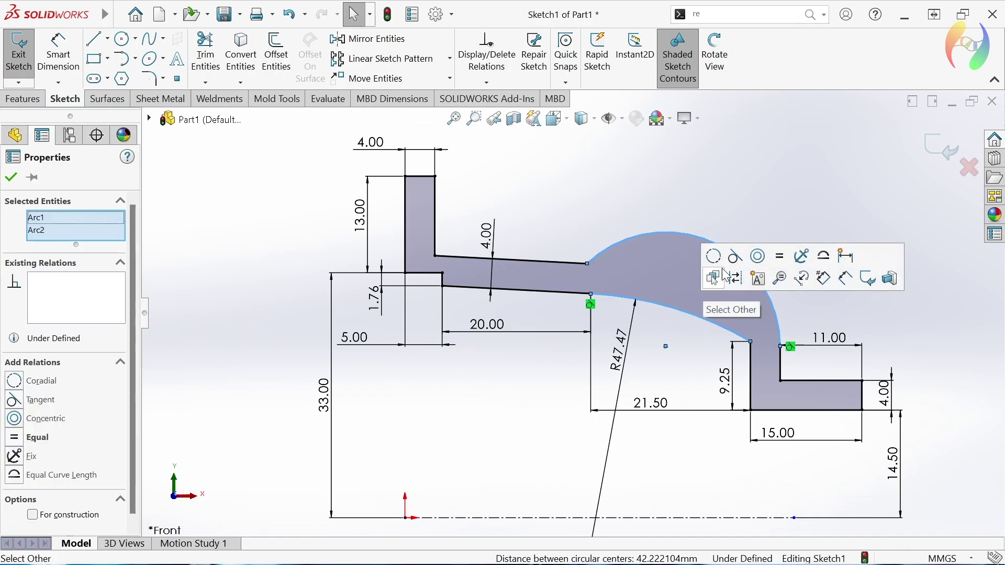
pyautogui.click(754, 263)
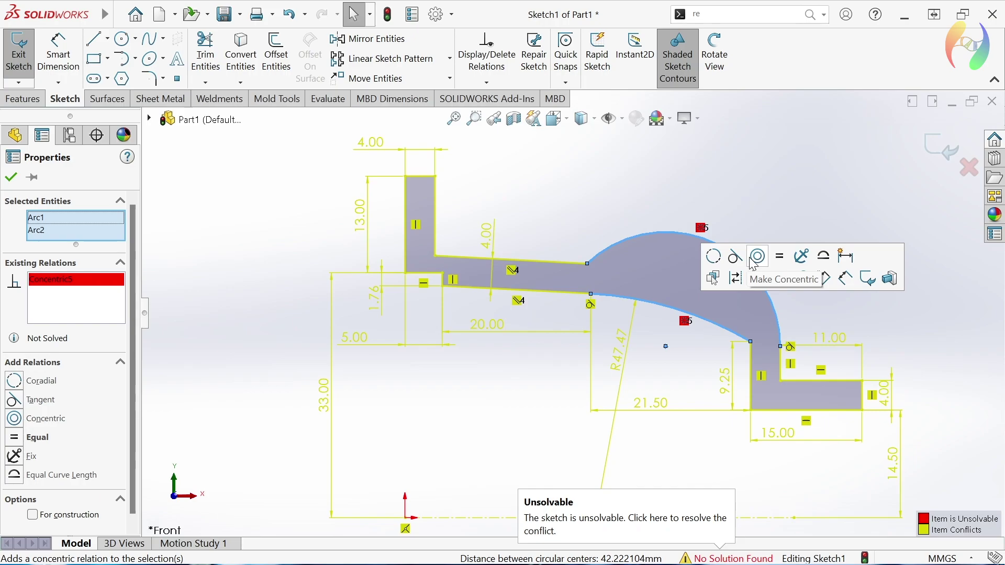
pyautogui.hotkey('ctrl', 'z')
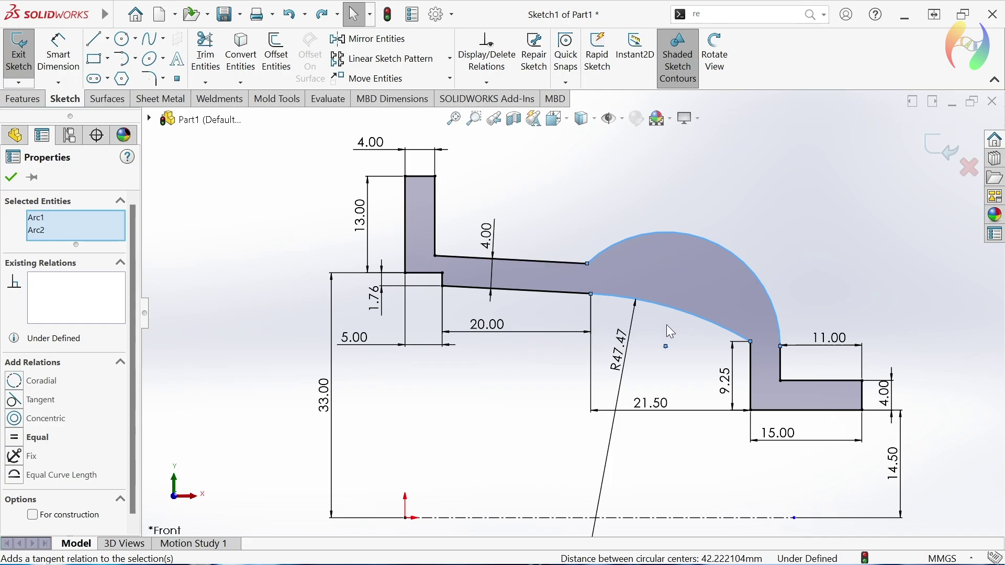
pyautogui.moveTo(667, 348)
pyautogui.mouseDown()
pyautogui.moveTo(663, 383)
pyautogui.moveTo(645, 370)
pyautogui.mouseUp()
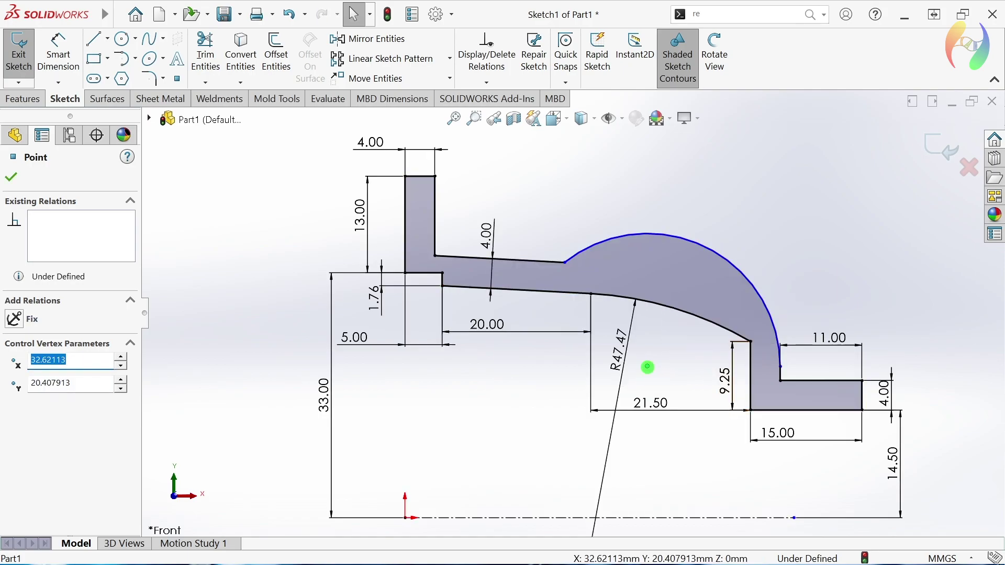
# Turn on View Sketch Relations and drag the arc's endpoints and centre to enlarge it.
pyautogui.click(620, 125)
pyautogui.click(611, 287)
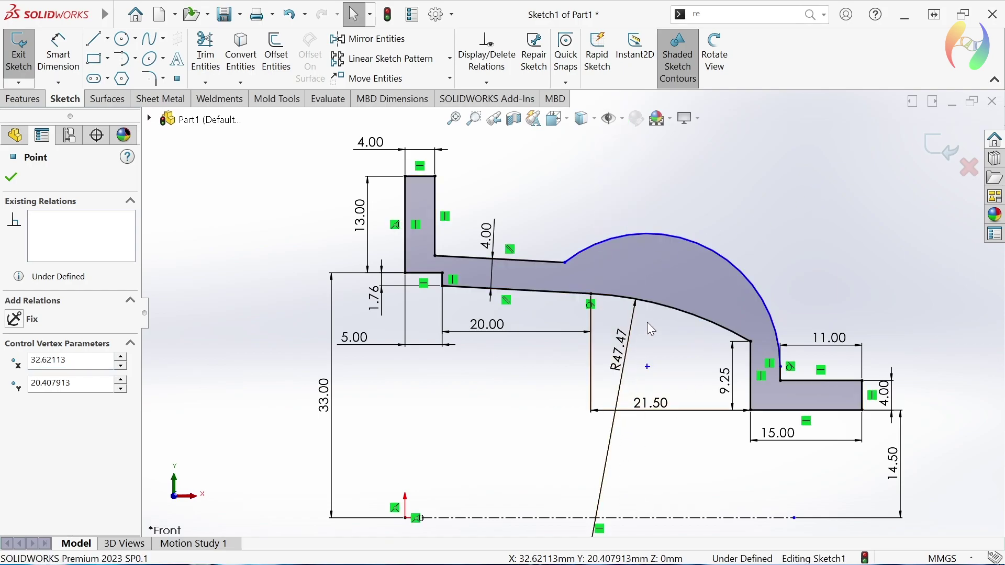
pyautogui.click(698, 246)
pyautogui.write('50.5')
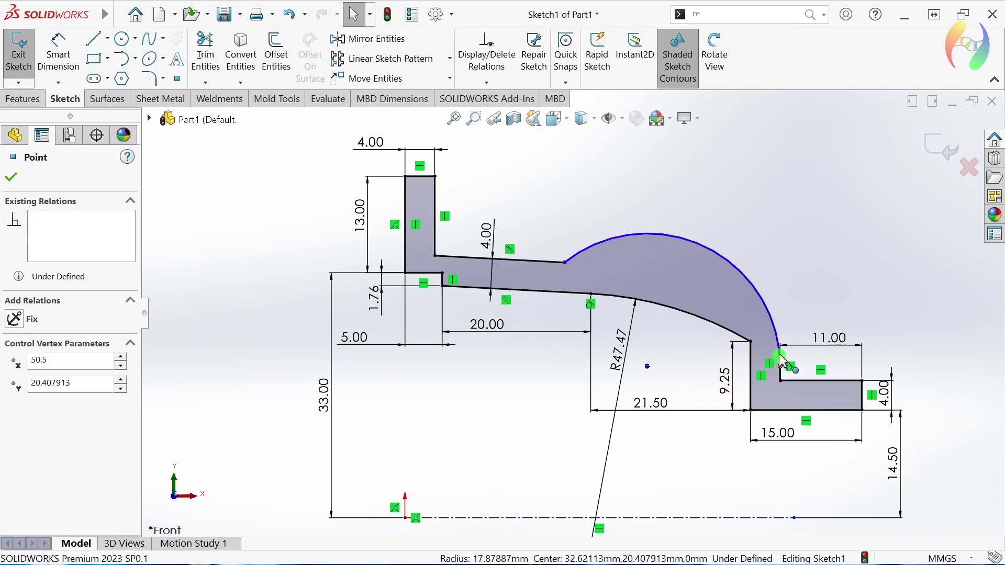
pyautogui.moveTo(780, 369); pyautogui.dragTo(781, 269)
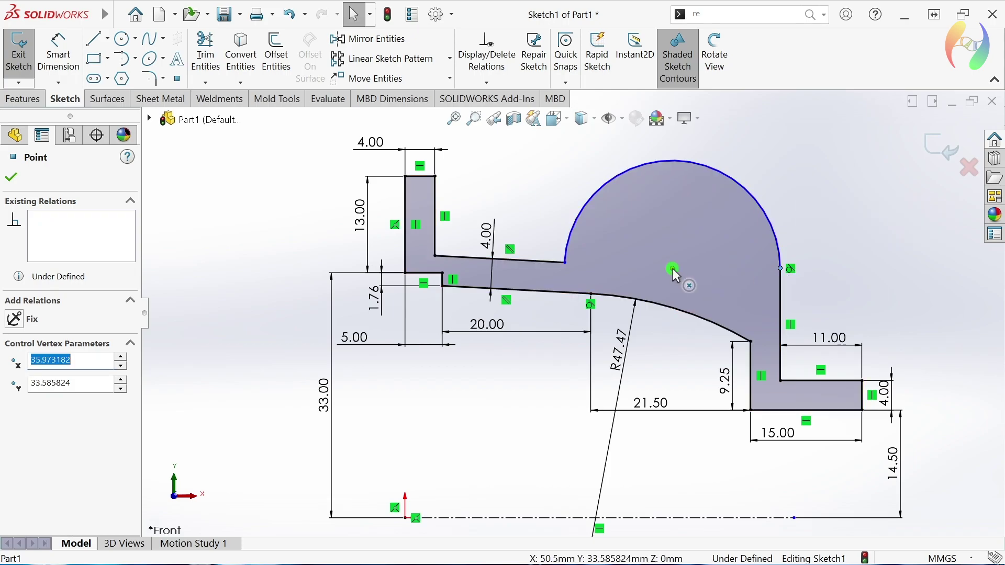
pyautogui.moveTo(674, 270)
pyautogui.mouseDown()
pyautogui.moveTo(709, 272)
pyautogui.moveTo(682, 267)
pyautogui.mouseUp()
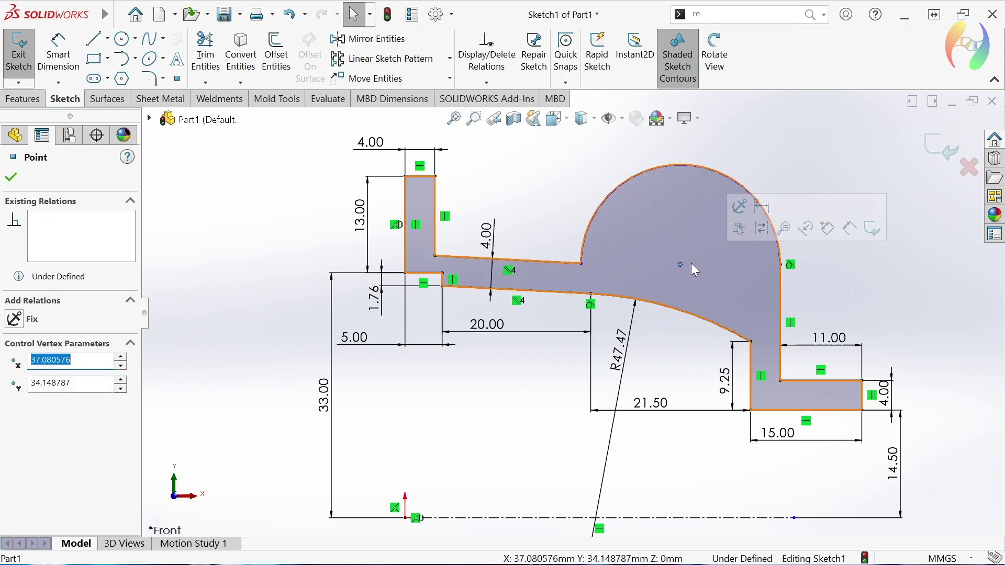
pyautogui.rightClick(788, 265)
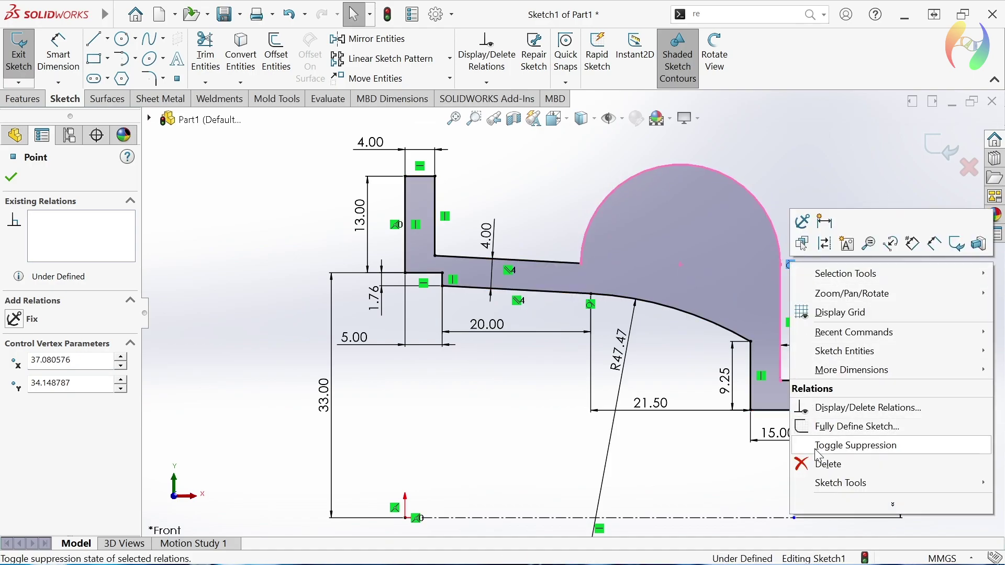
pyautogui.press('Escape')
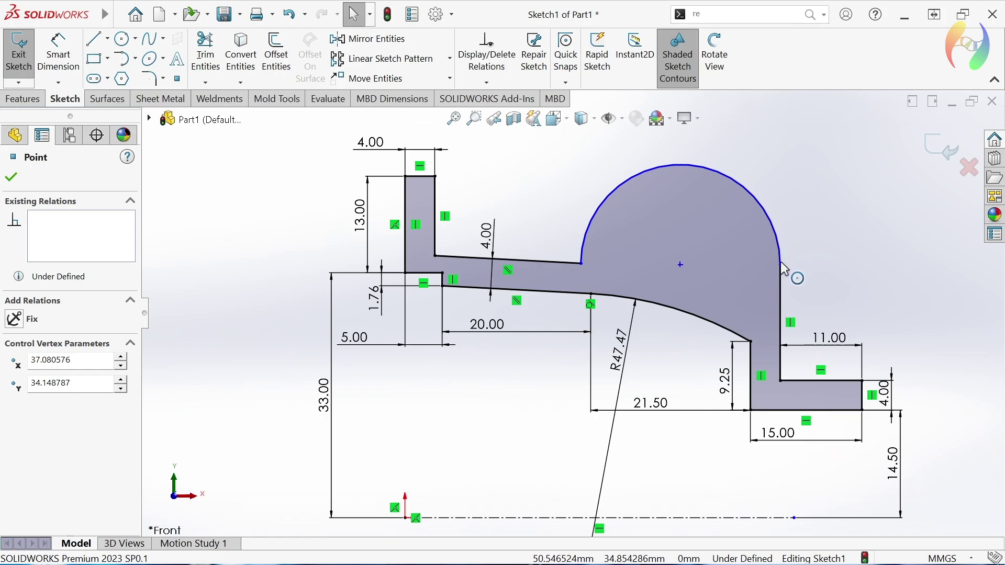
pyautogui.moveTo(784, 271); pyautogui.dragTo(762, 205)
# Pull the arc's end onto the vertical edge and make it concentric with the R47.47 curve.
pyautogui.click(682, 226)
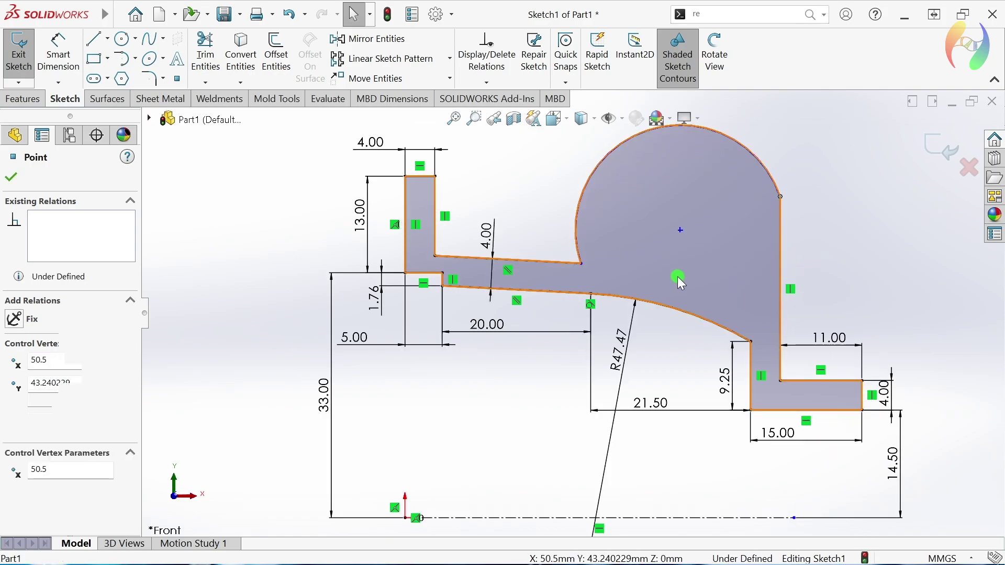
pyautogui.click(677, 228)
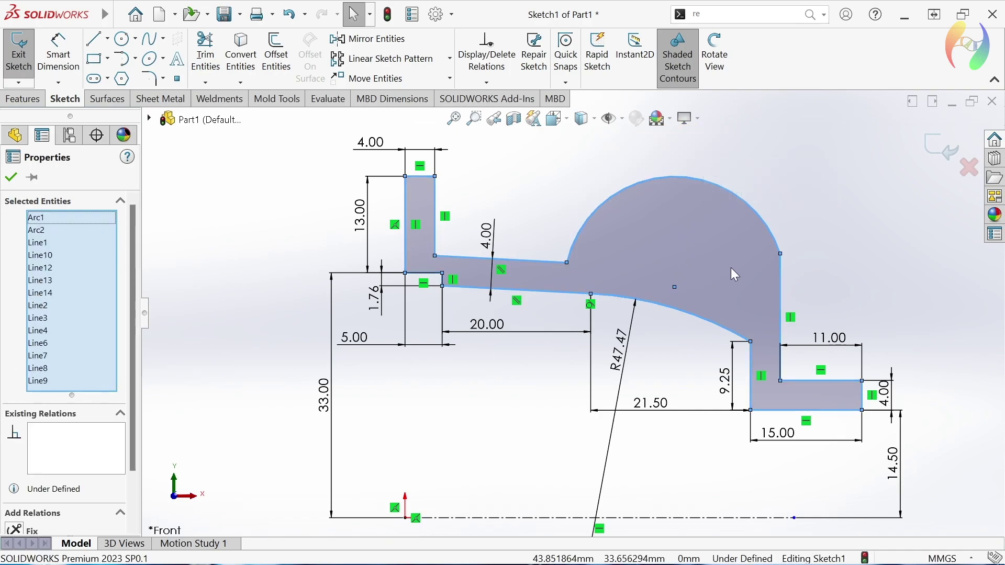
pyautogui.moveTo(674, 287)
pyautogui.mouseDown()
pyautogui.moveTo(698, 301)
pyautogui.moveTo(698, 252)
pyautogui.mouseUp()
pyautogui.click(852, 257)
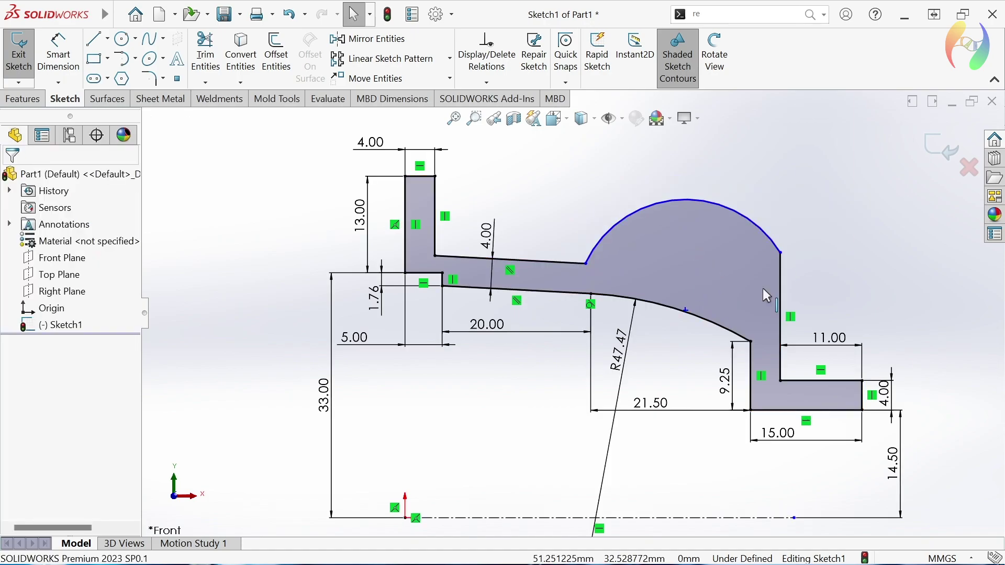
pyautogui.moveTo(686, 312); pyautogui.dragTo(682, 330)
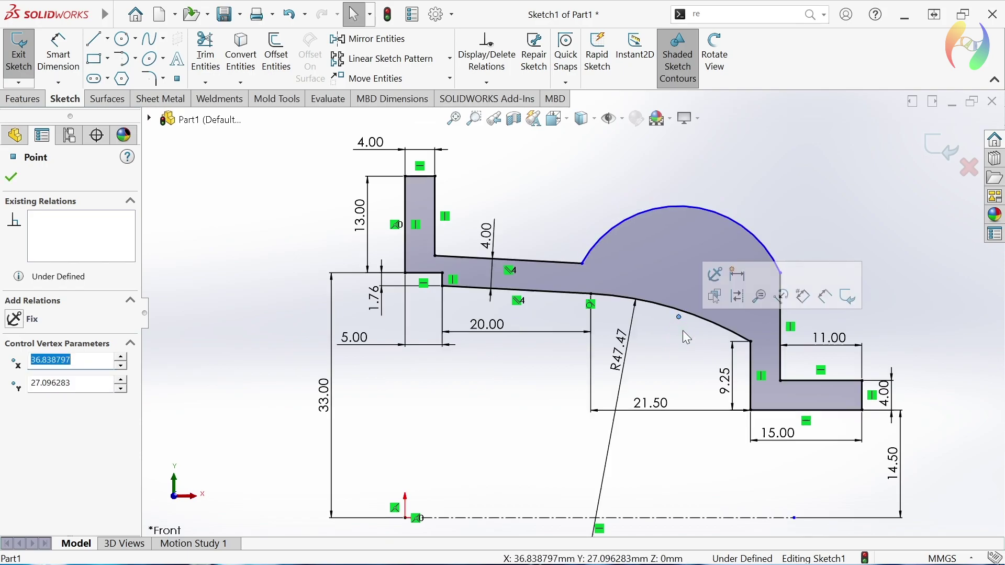
pyautogui.click(834, 169)
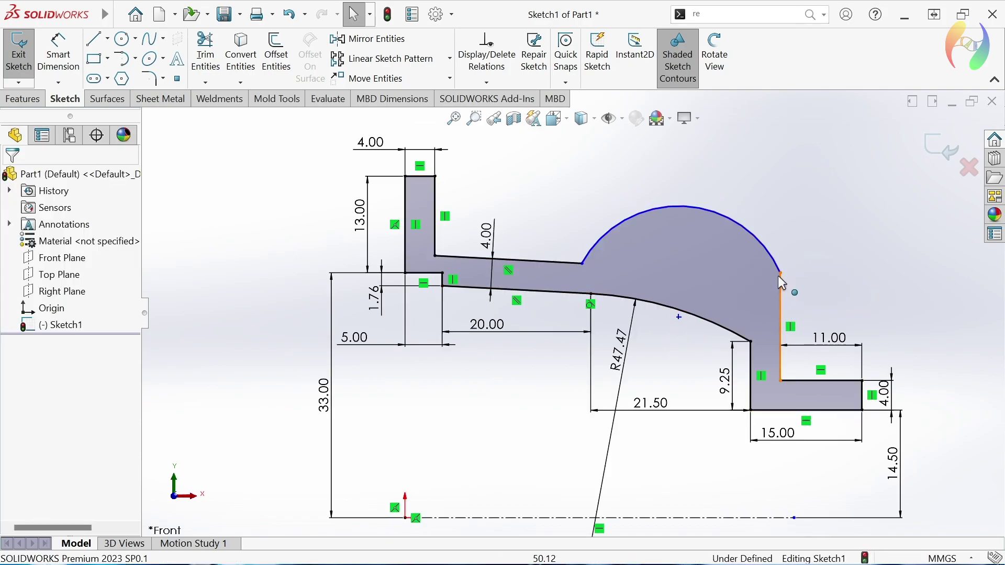
pyautogui.moveTo(782, 278); pyautogui.dragTo(781, 331)
pyautogui.moveTo(670, 331)
pyautogui.mouseDown()
pyautogui.moveTo(689, 302)
pyautogui.moveTo(679, 315)
pyautogui.mouseUp()
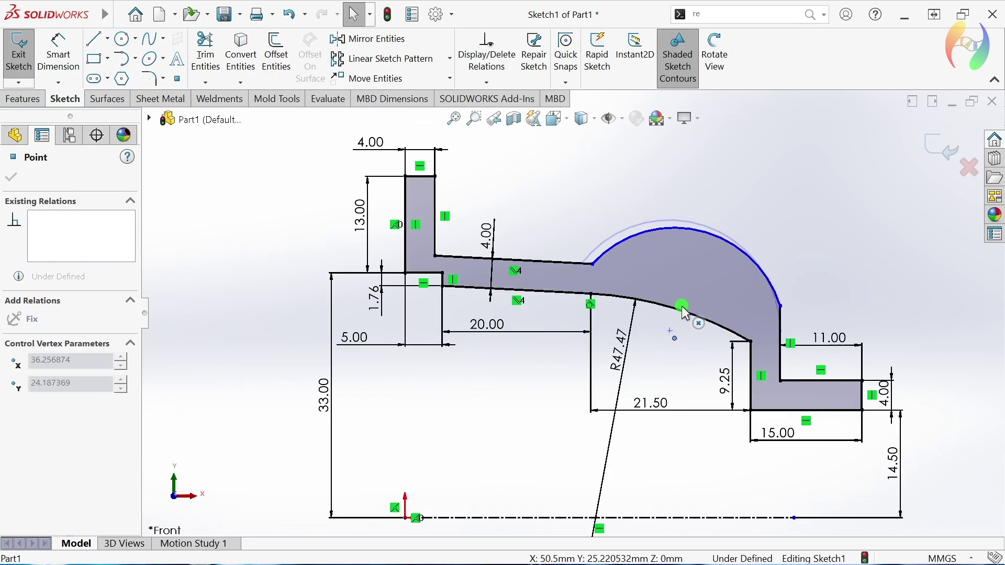
pyautogui.click(678, 314)
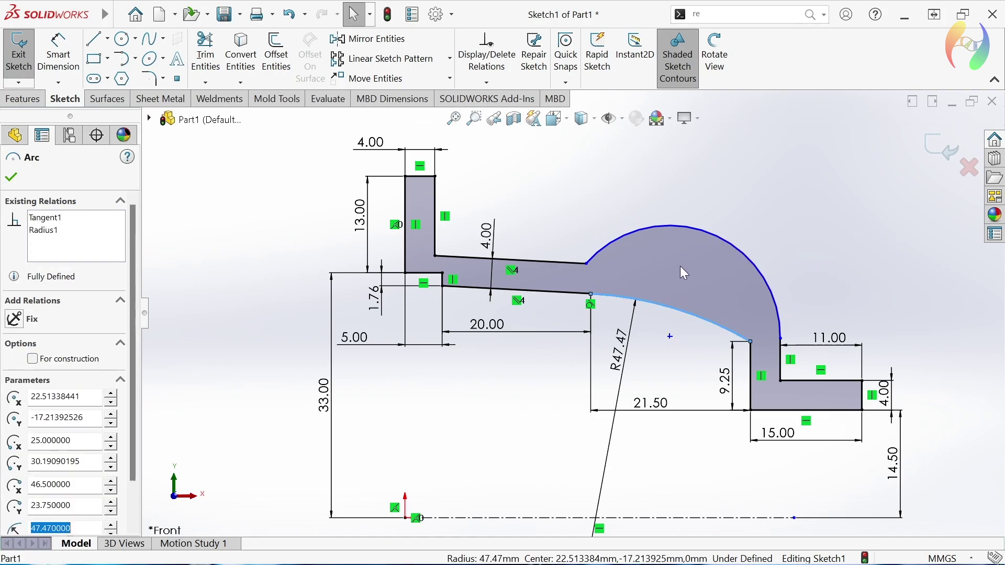
pyautogui.keyDown('ctrl'); pyautogui.click(682, 229); pyautogui.keyUp('ctrl')
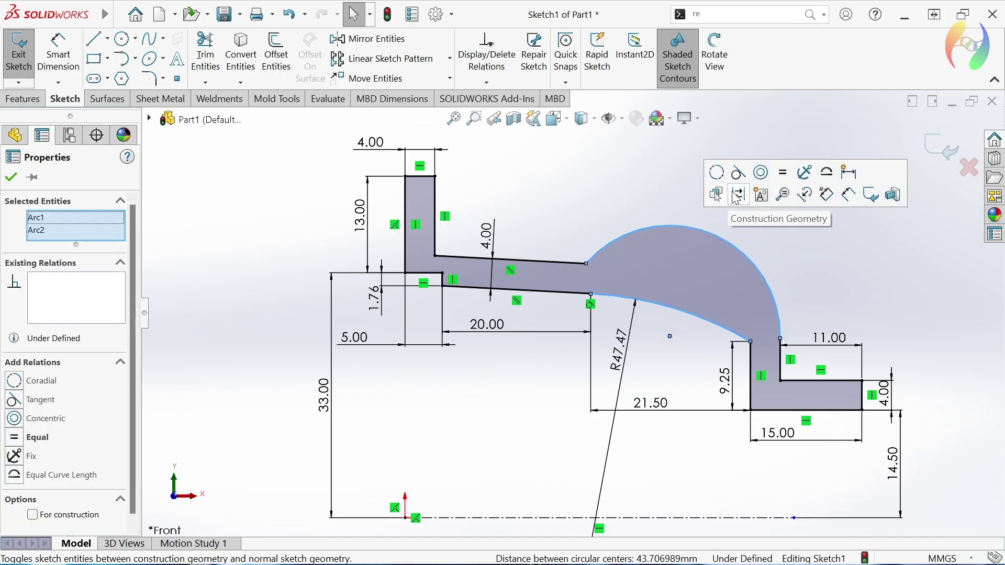
pyautogui.click(762, 176)
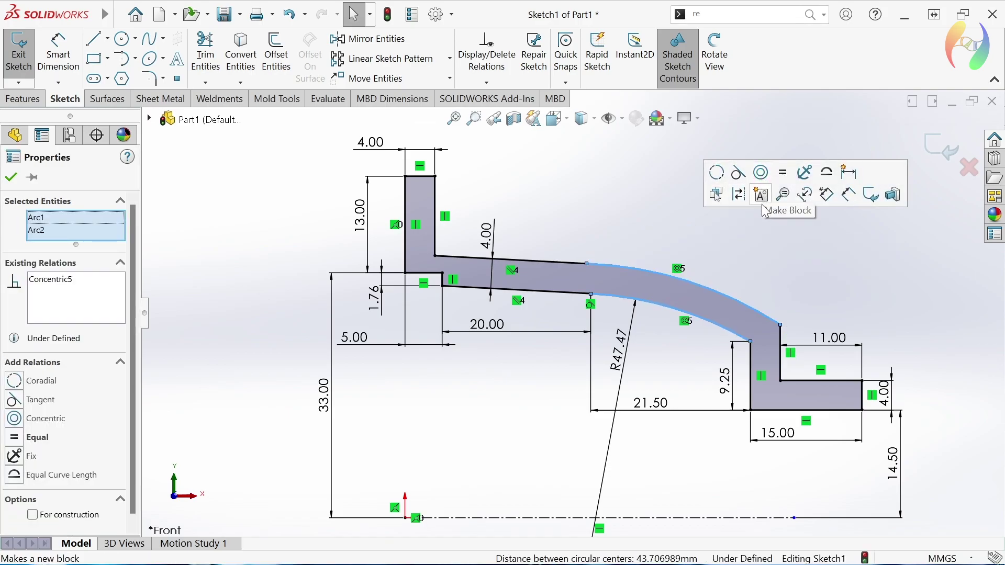
# Make Arc2 tangent to Line12 to fully define the sketch, and move the 4.00 dimension aside.
pyautogui.click(785, 270)
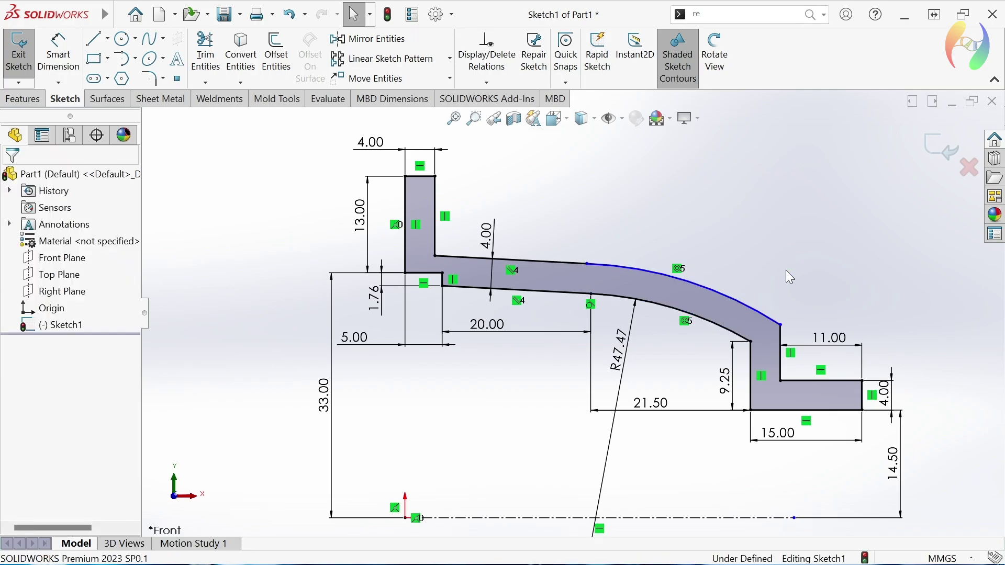
pyautogui.click(574, 261)
pyautogui.click(603, 267)
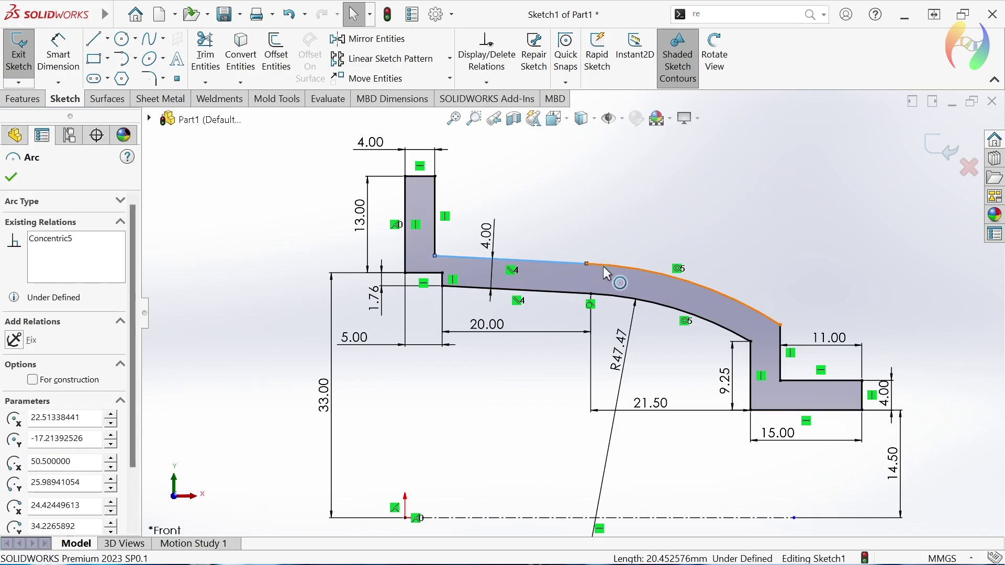
pyautogui.click(642, 214)
pyautogui.click(592, 193)
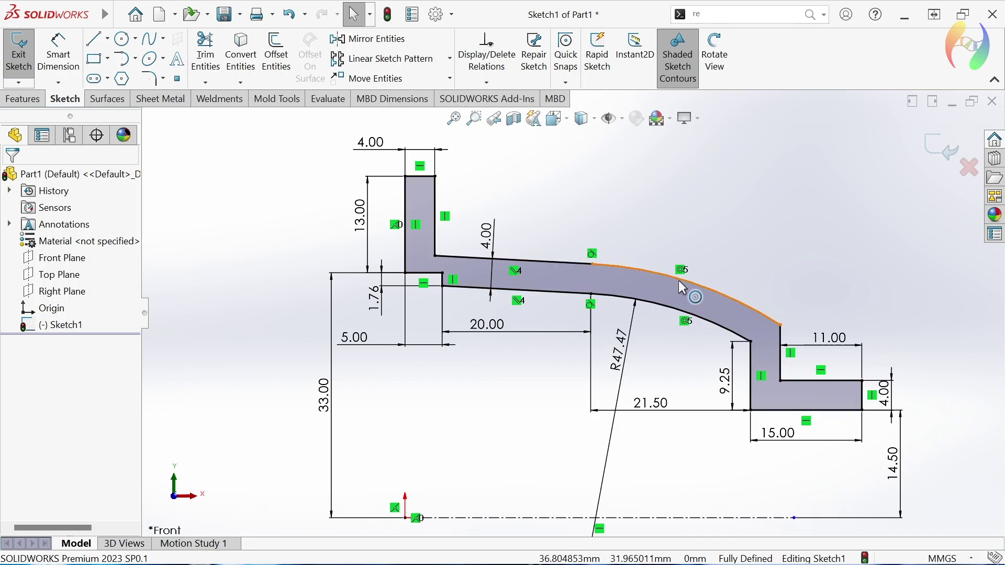
pyautogui.moveTo(486, 236); pyautogui.dragTo(512, 229)
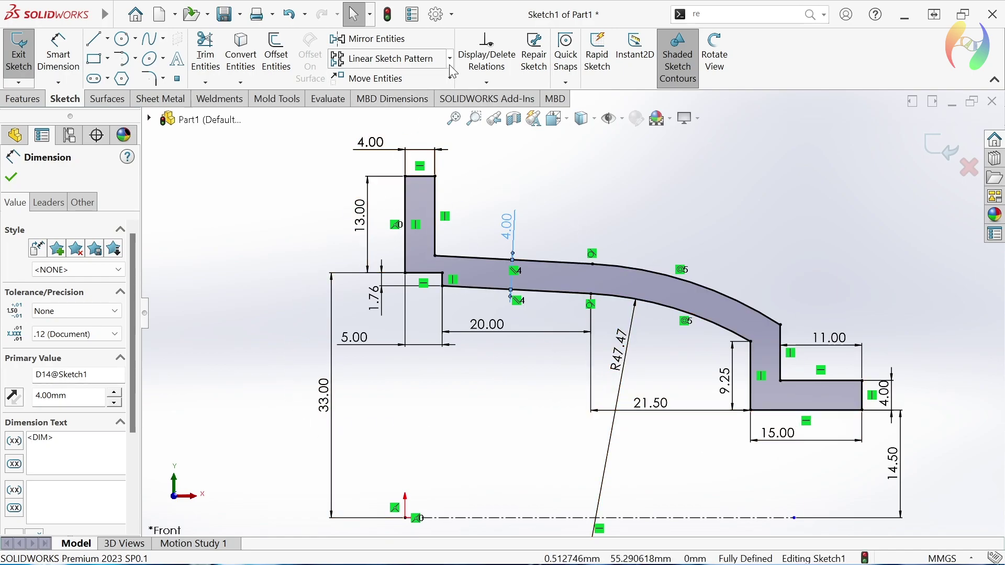
pyautogui.click(150, 81)
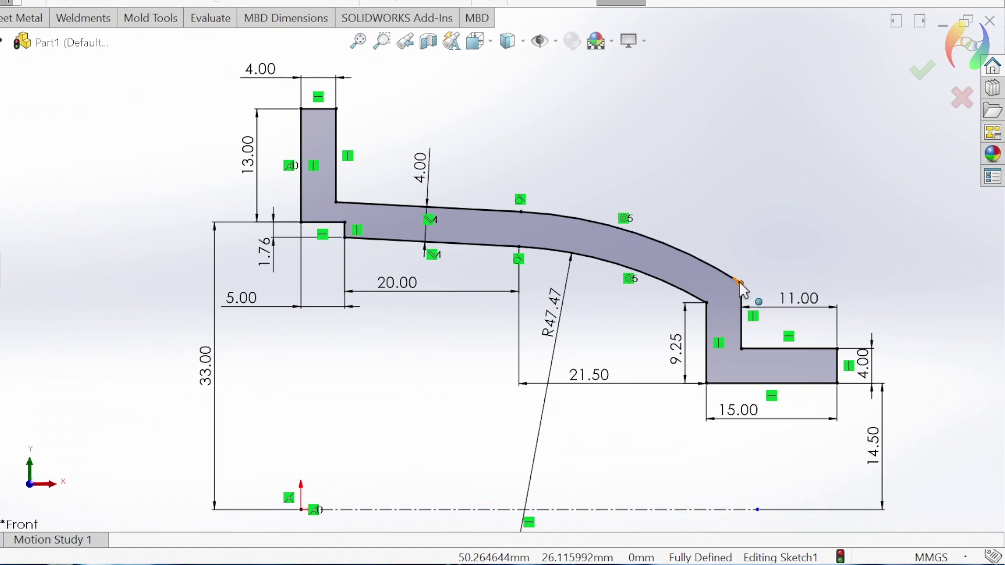
# Fillet the arc-to-lug, inner lug and outer lug corners with 2 mm radius.
pyautogui.click(740, 284)
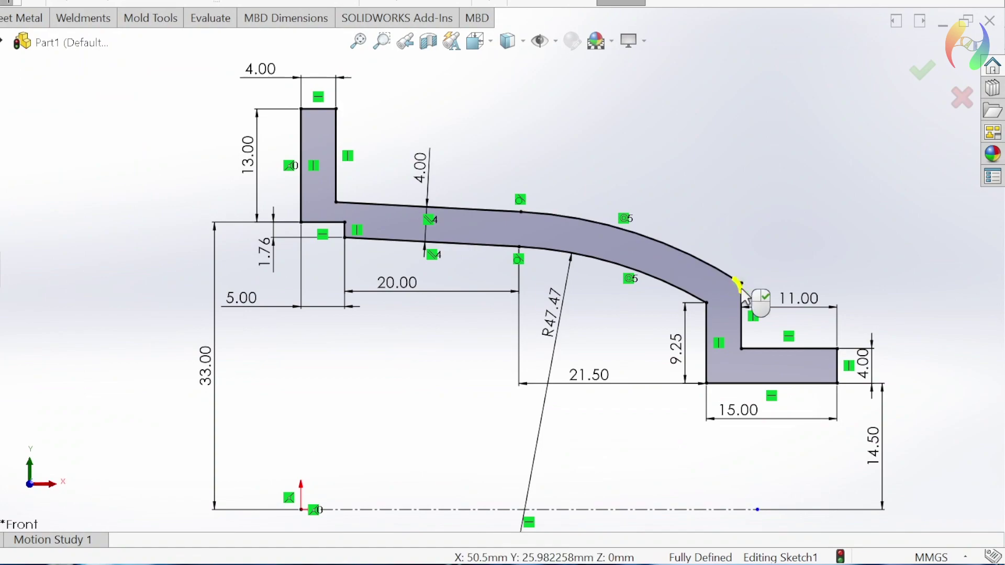
pyautogui.click(744, 349)
pyautogui.click(836, 351)
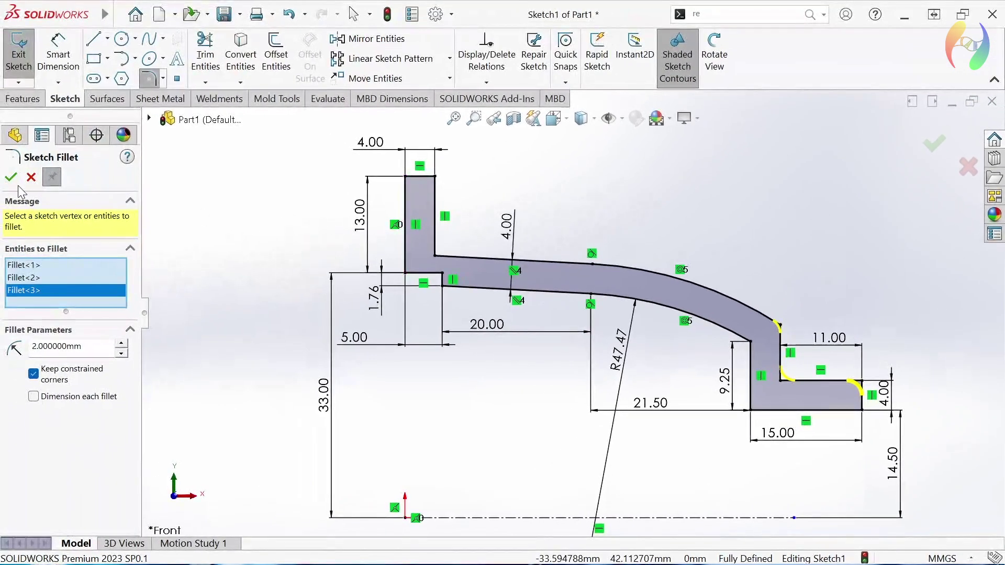
pyautogui.click(8, 184)
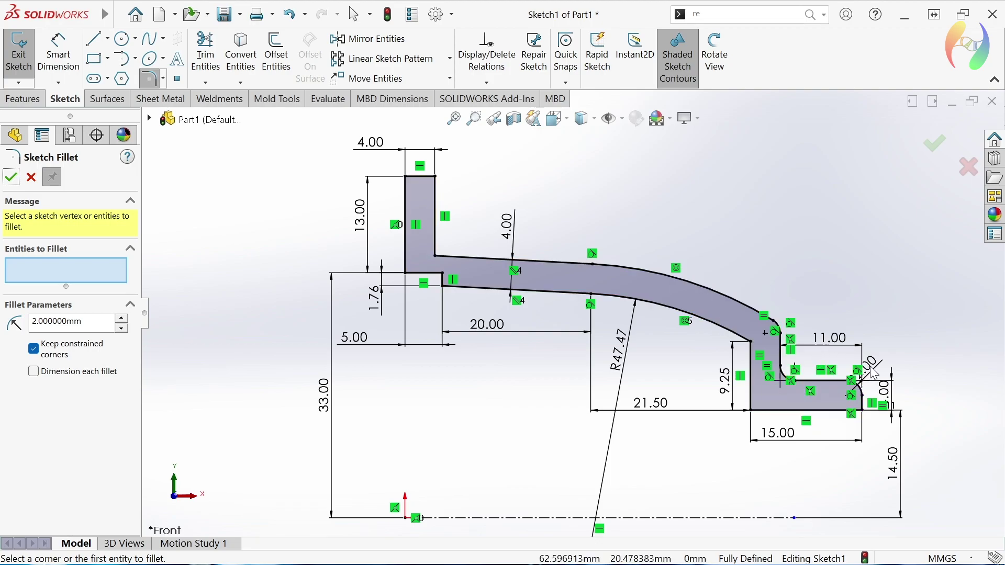
pyautogui.scroll(-2, 886, 347)
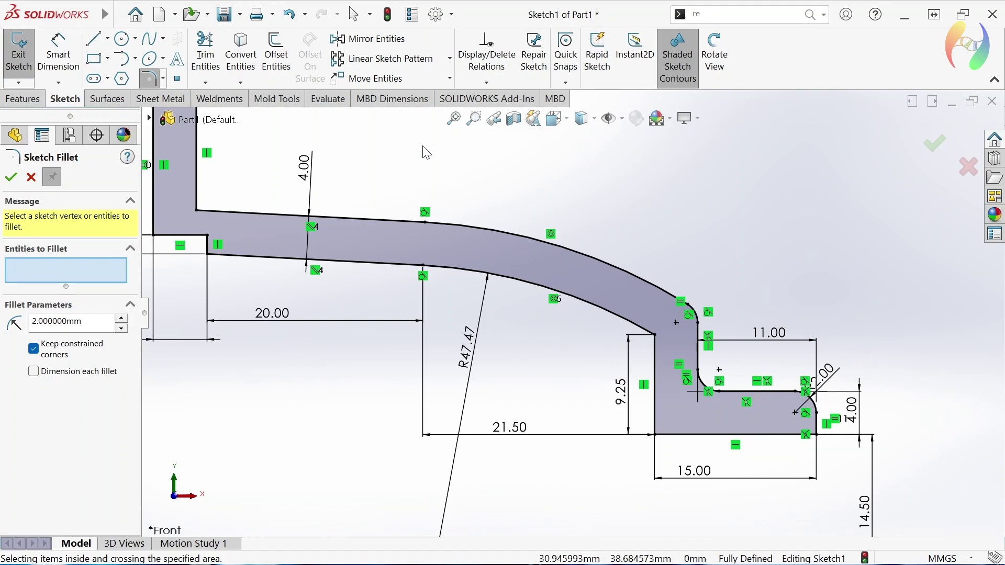
# Close the fillet and move the R2.00, 11.00 and 15.00 dimensions to clear spots.
pyautogui.click(11, 178)
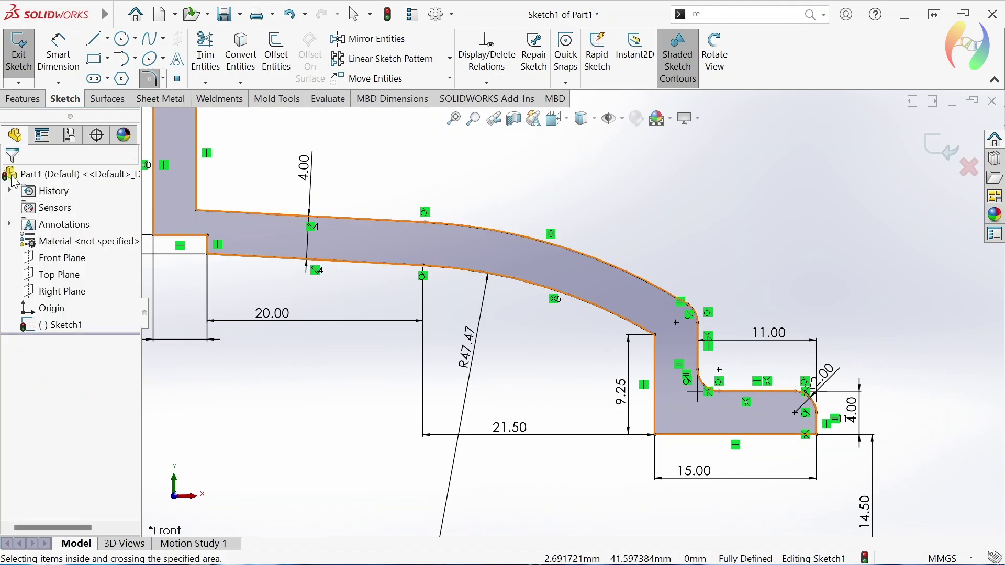
pyautogui.moveTo(828, 381); pyautogui.dragTo(860, 340)
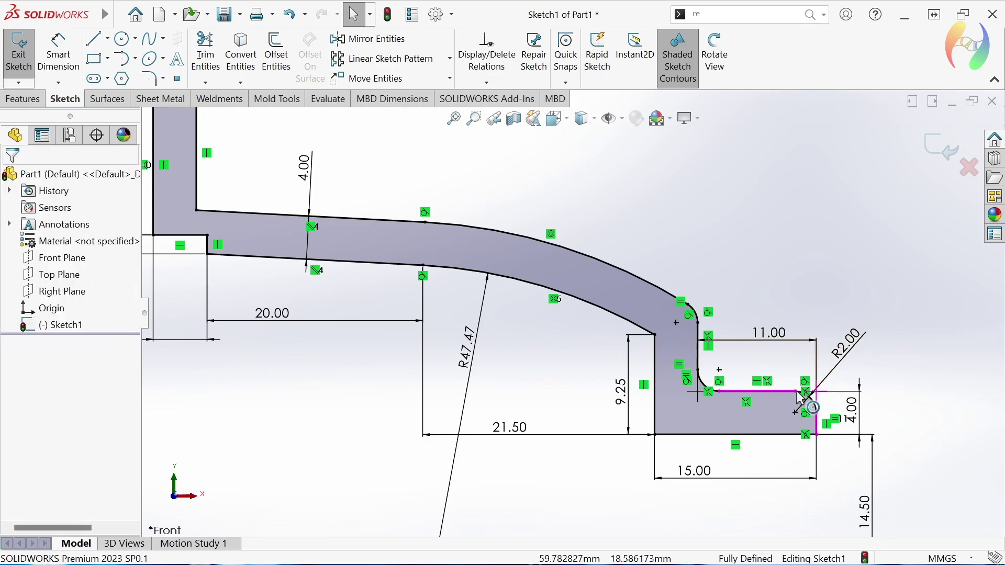
pyautogui.scroll(1, 744, 267)
pyautogui.scroll(1, 576, 304)
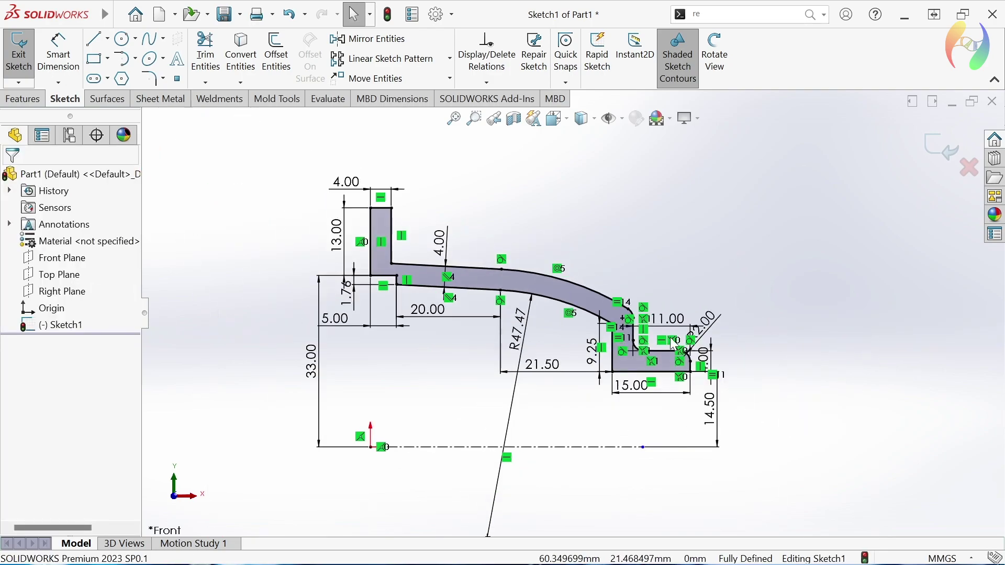
pyautogui.scroll(-1, 422, 342)
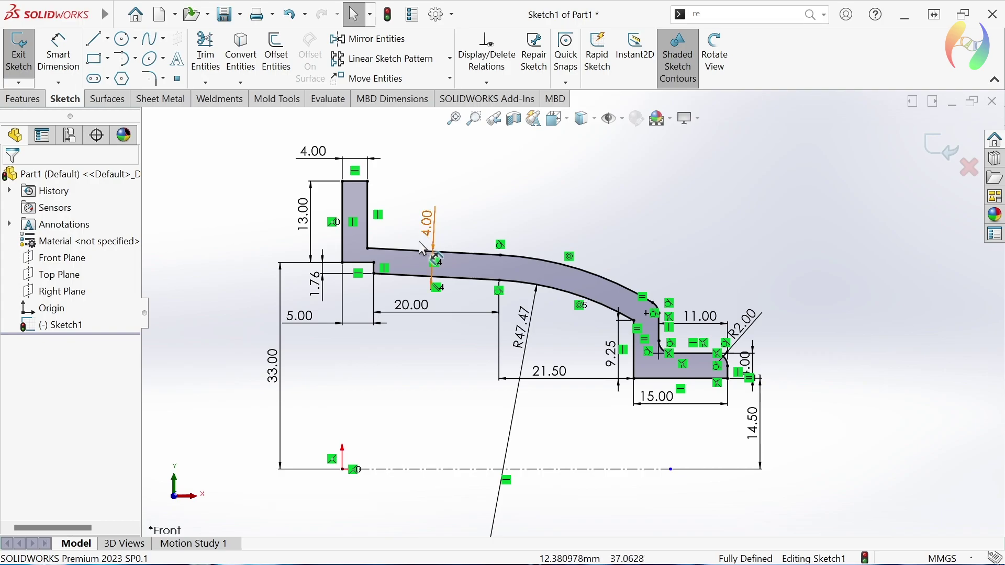
pyautogui.moveTo(706, 318); pyautogui.dragTo(702, 232)
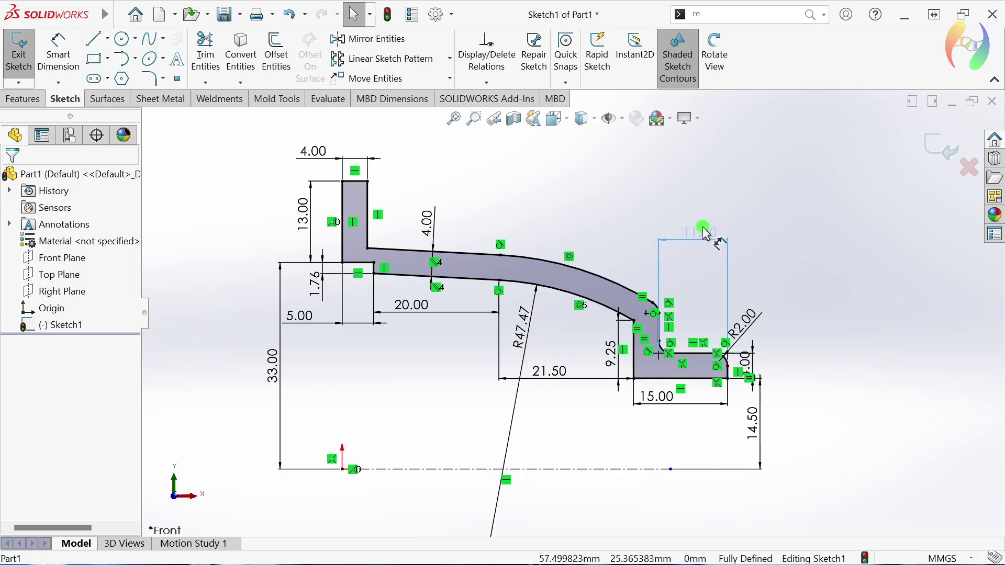
pyautogui.moveTo(659, 396); pyautogui.dragTo(663, 427)
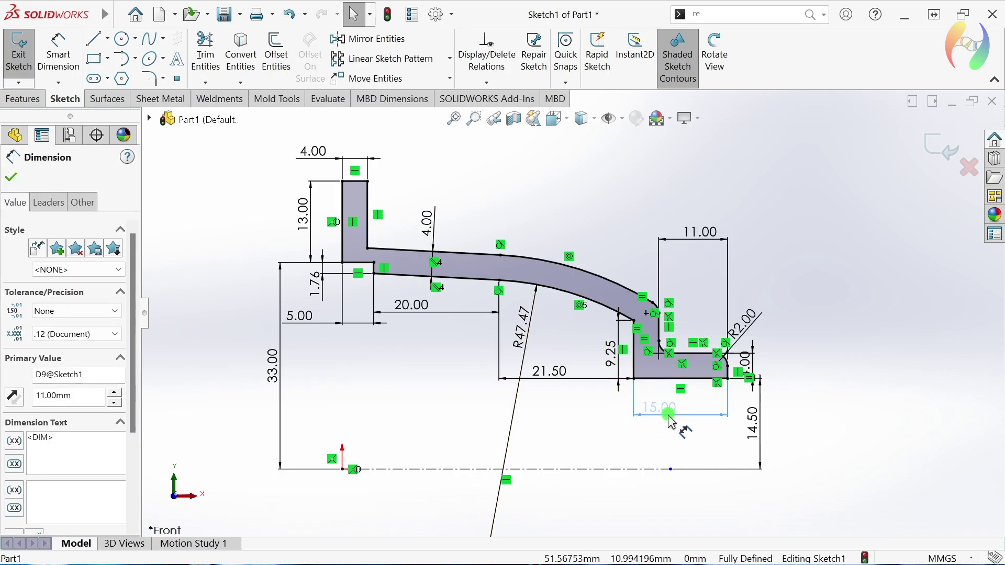
# Reposition the 21.50, 9.25, 4.00, 14.50 and R2.00 dimensions away from the lug.
pyautogui.moveTo(538, 376)
pyautogui.mouseDown()
pyautogui.moveTo(534, 399)
pyautogui.moveTo(550, 414)
pyautogui.mouseUp()
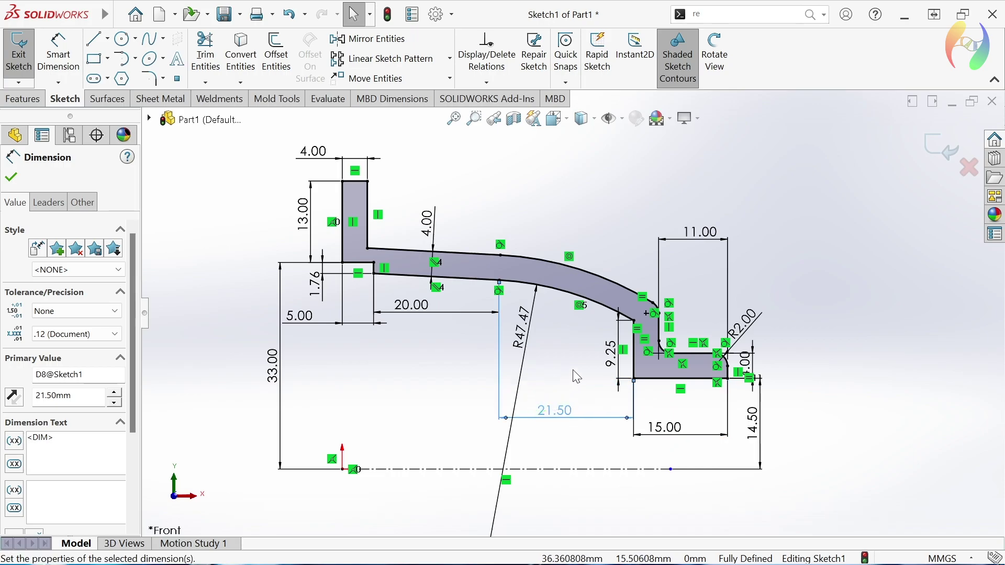
pyautogui.moveTo(614, 360)
pyautogui.mouseDown()
pyautogui.moveTo(595, 348)
pyautogui.moveTo(592, 359)
pyautogui.mouseUp()
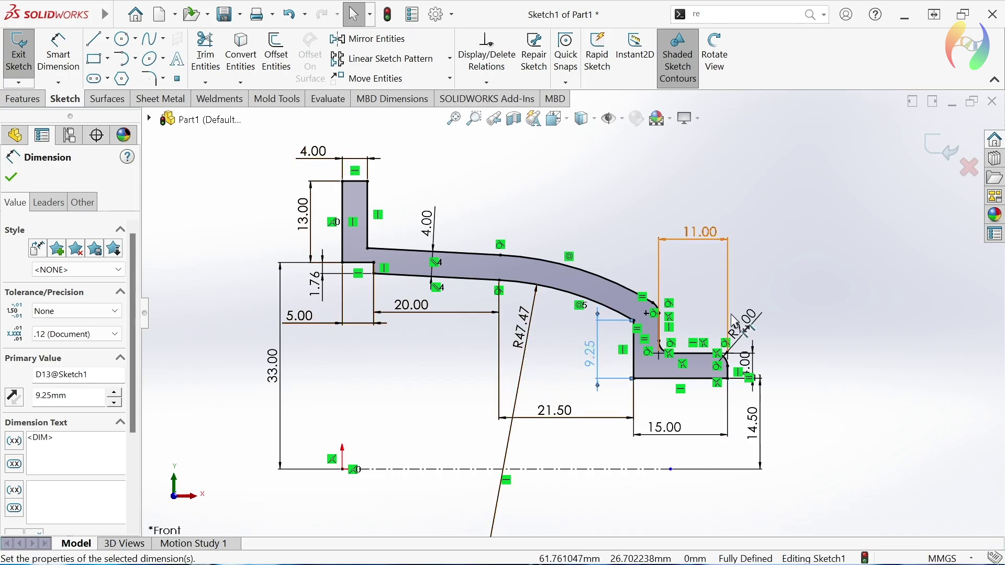
pyautogui.moveTo(746, 362); pyautogui.dragTo(794, 358)
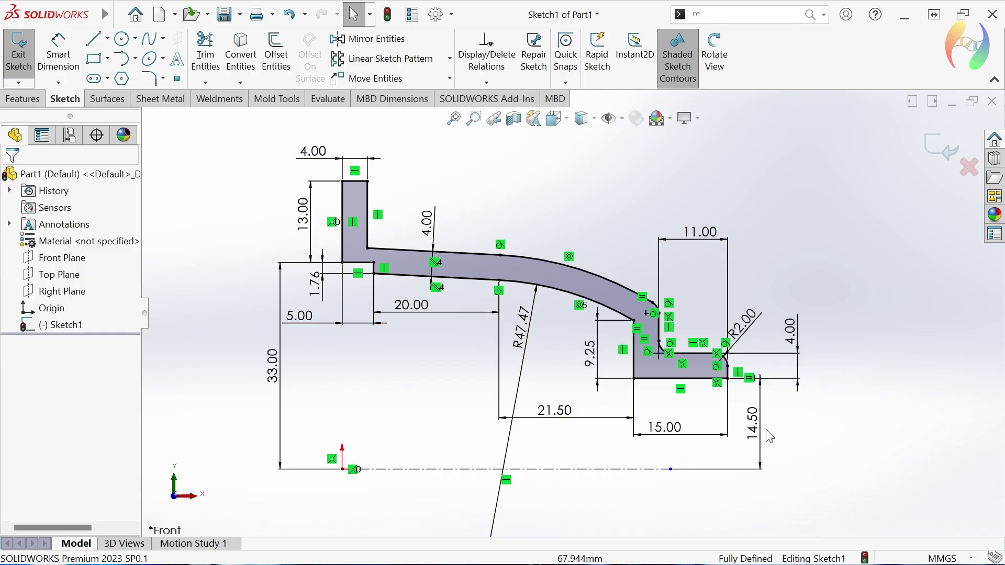
pyautogui.moveTo(753, 425); pyautogui.dragTo(780, 435)
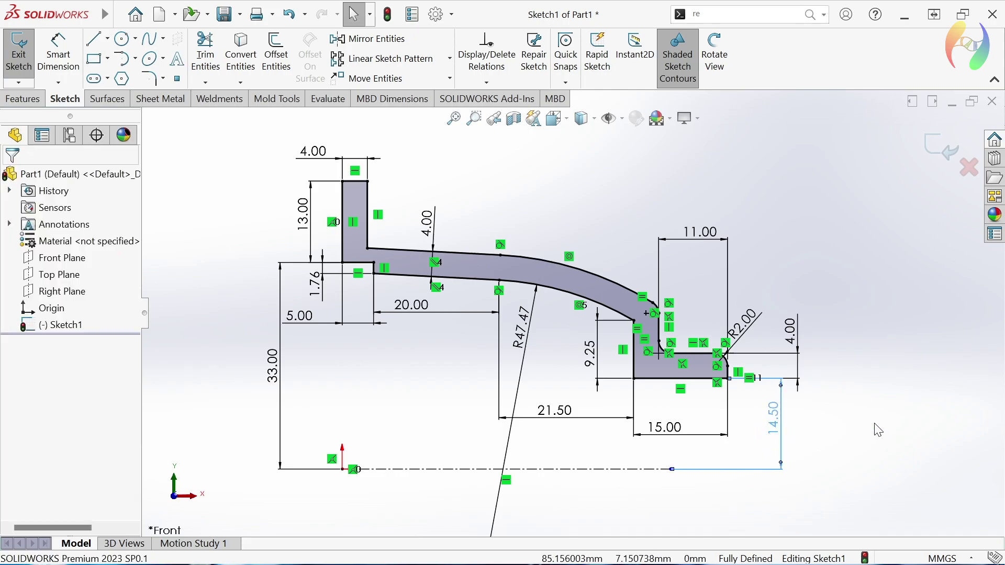
pyautogui.moveTo(747, 324); pyautogui.dragTo(772, 298)
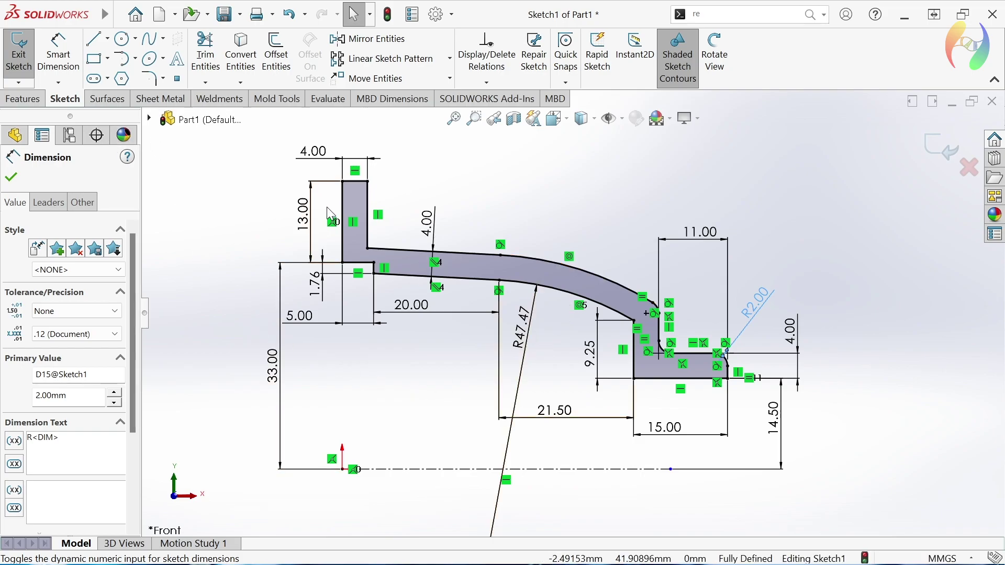
pyautogui.click(39, 101)
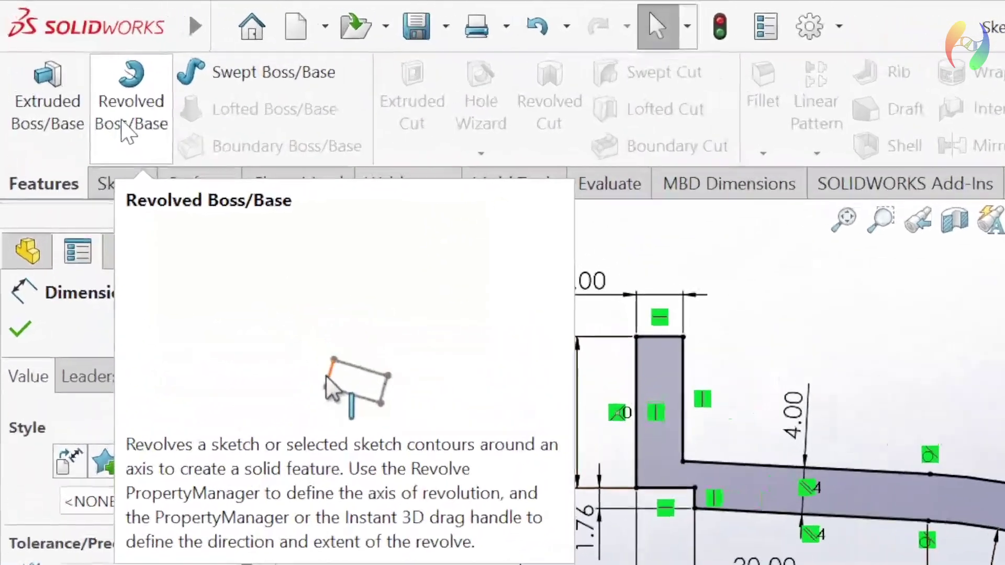
# Revolve the profile 360° about the Line15 centreline, creating Revolve1.
pyautogui.click(61, 66)
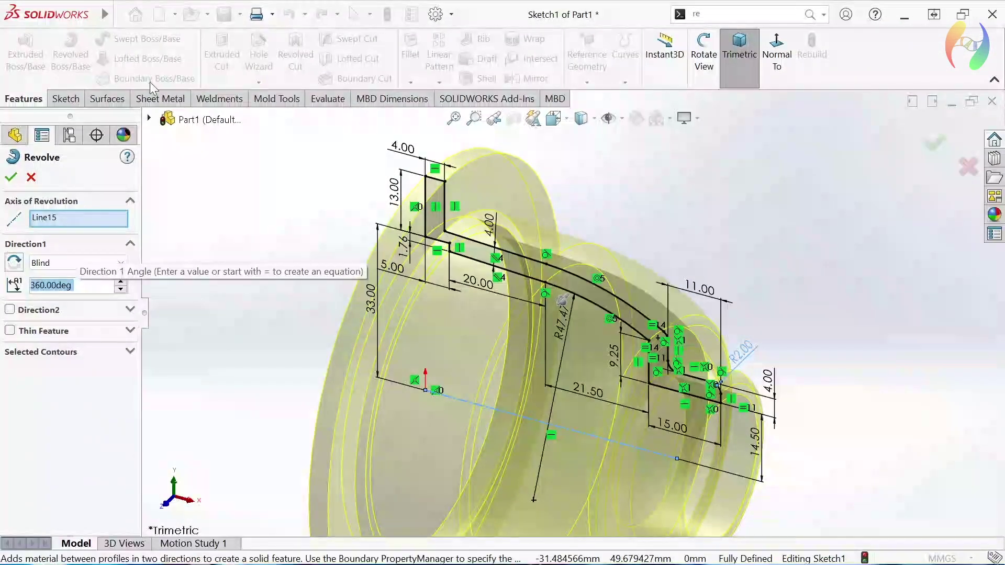
pyautogui.press('z')
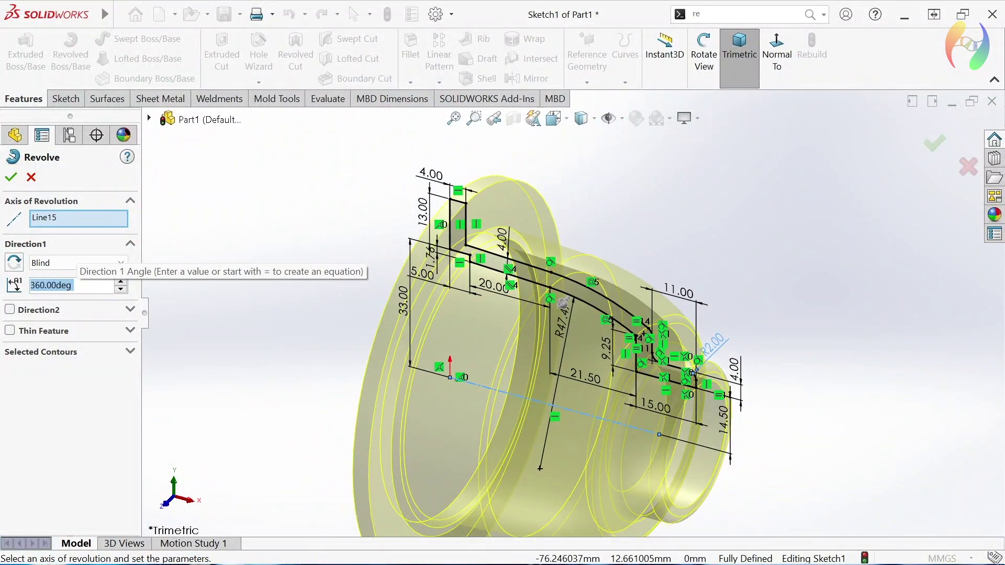
pyautogui.click(16, 176)
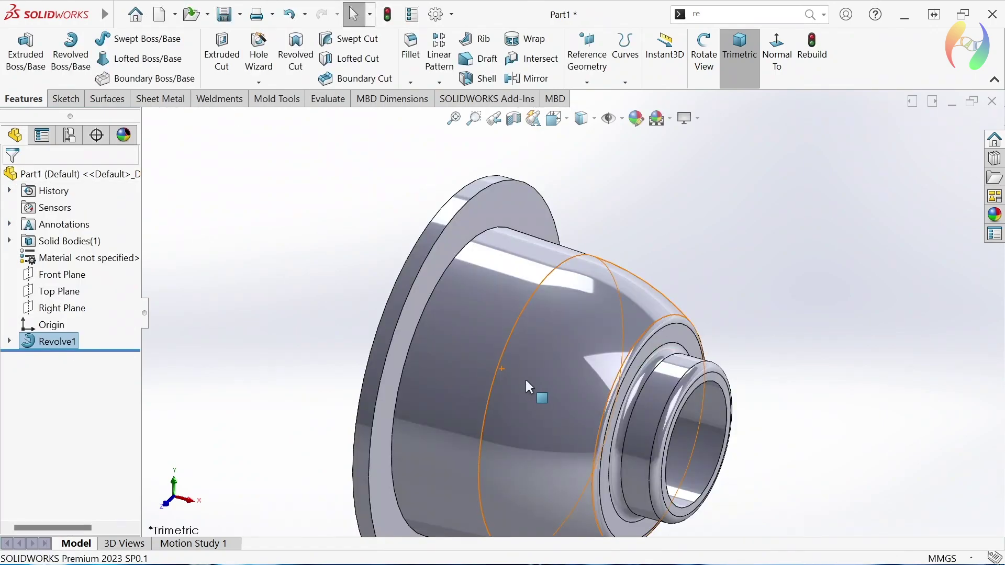
# Save the revolved part as 'Cover no 1' in the gear box differential folder.
pyautogui.scroll(-2, 586, 415)
pyautogui.moveTo(598, 487); pyautogui.dragTo(504, 453, button='middle')
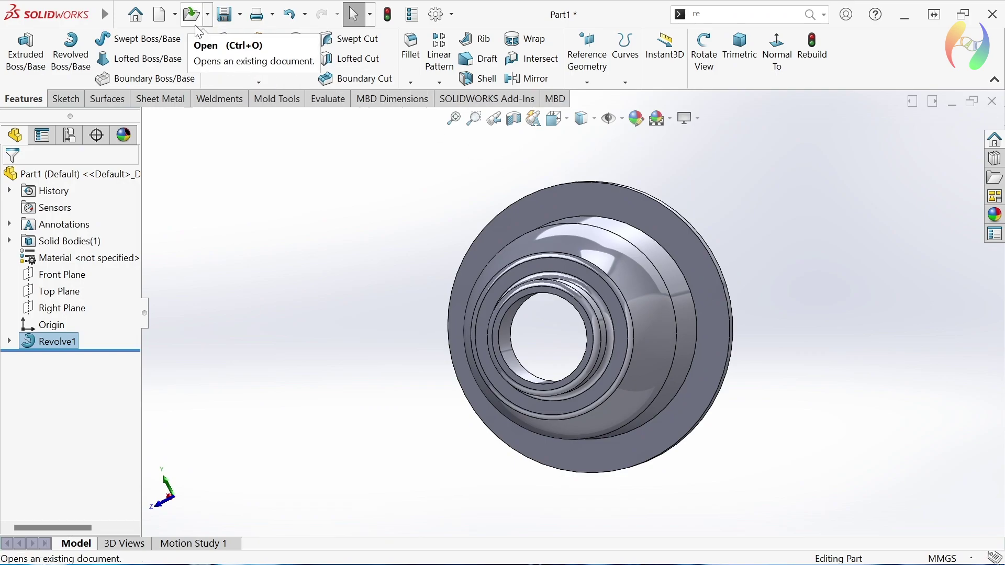
pyautogui.click(226, 25)
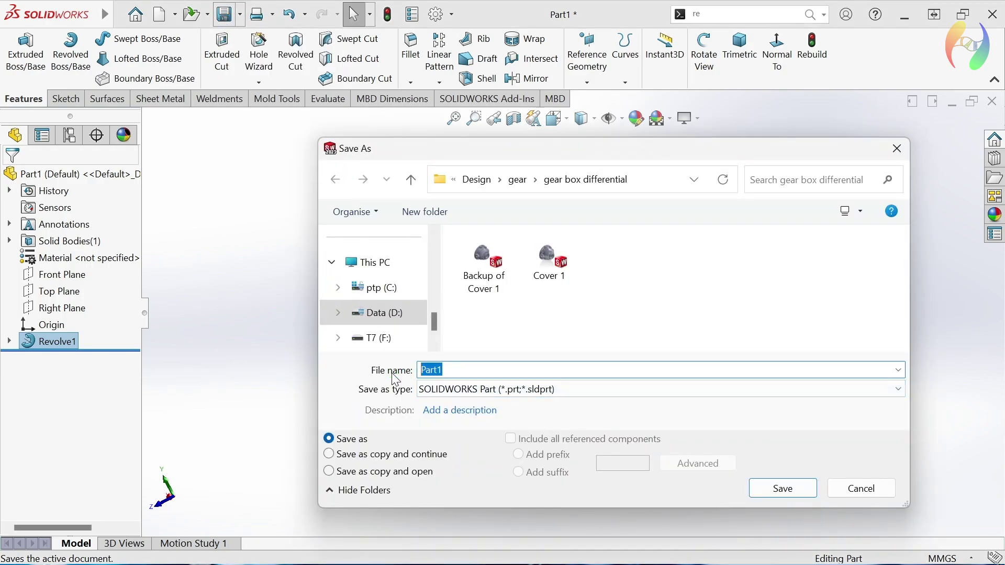
pyautogui.write('C')
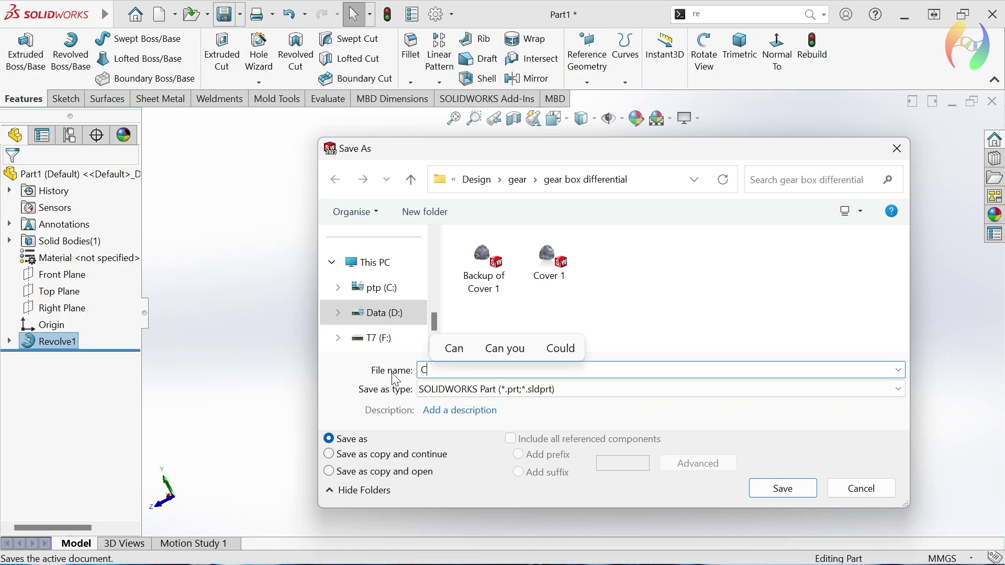
pyautogui.write('o')
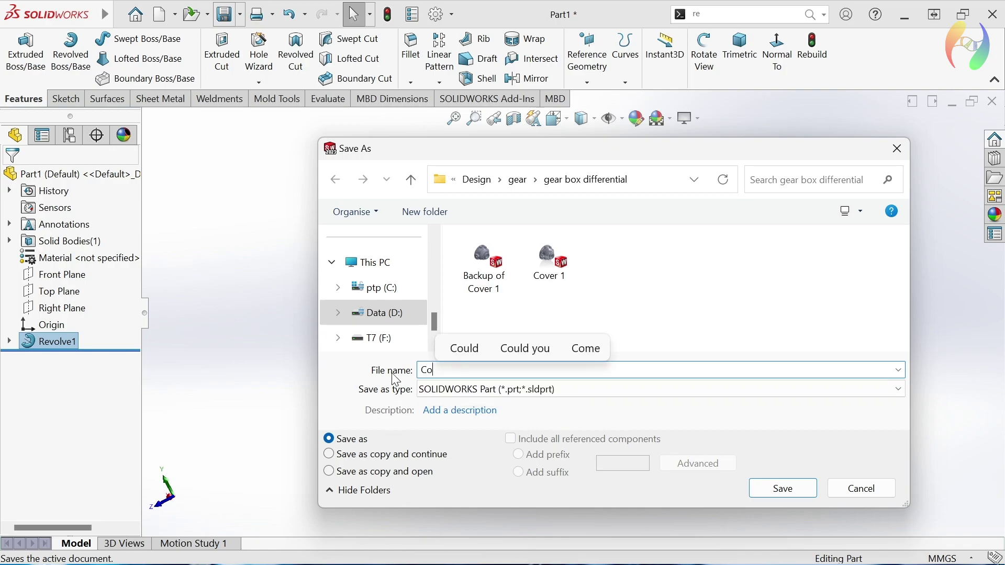
pyautogui.write('ver')
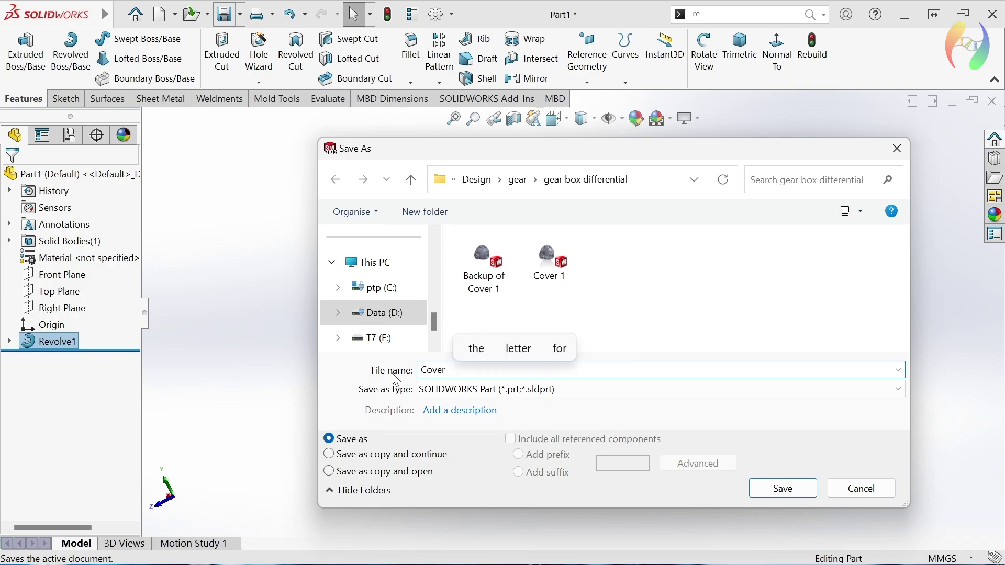
pyautogui.write(' no')
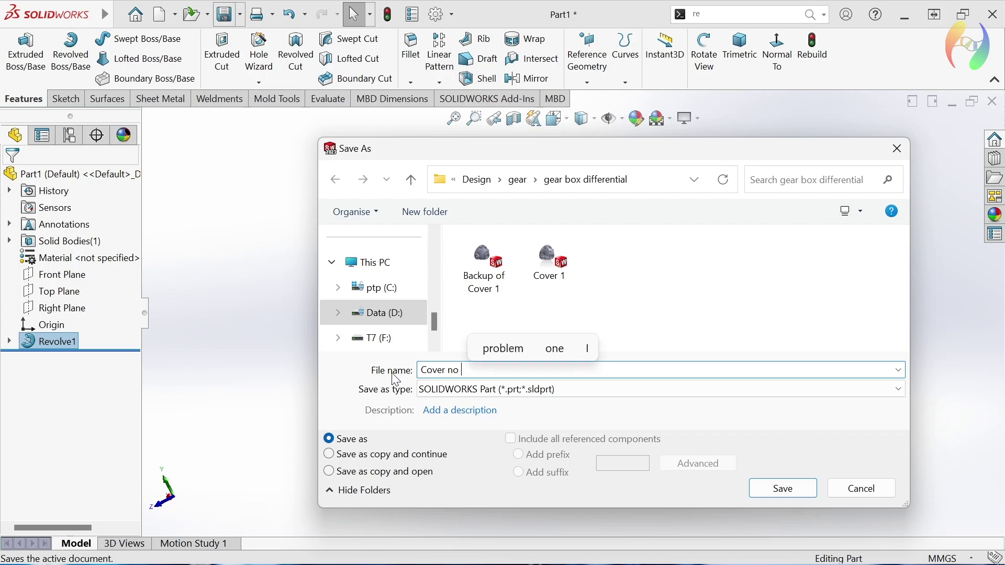
pyautogui.write(' 1')
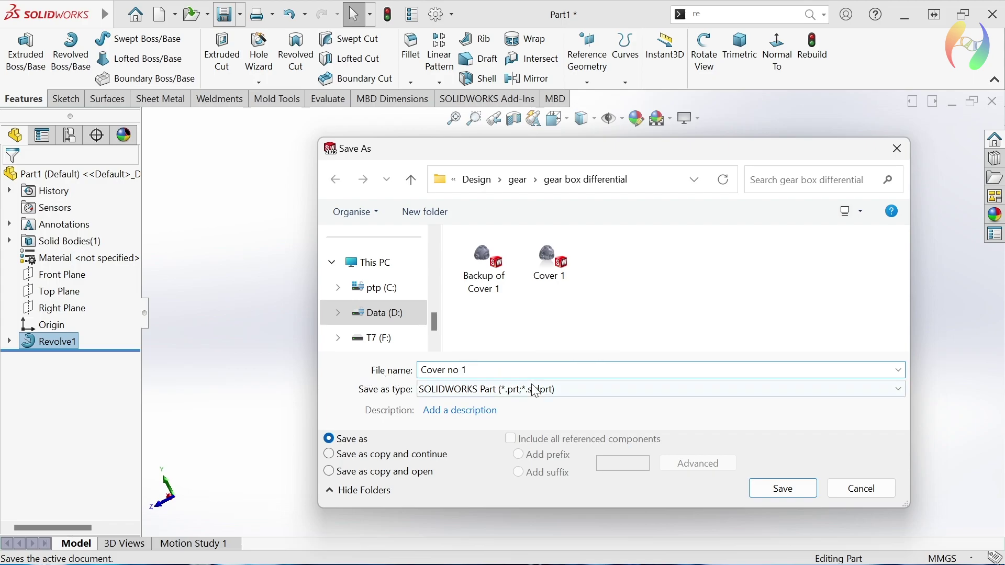
pyautogui.click(772, 497)
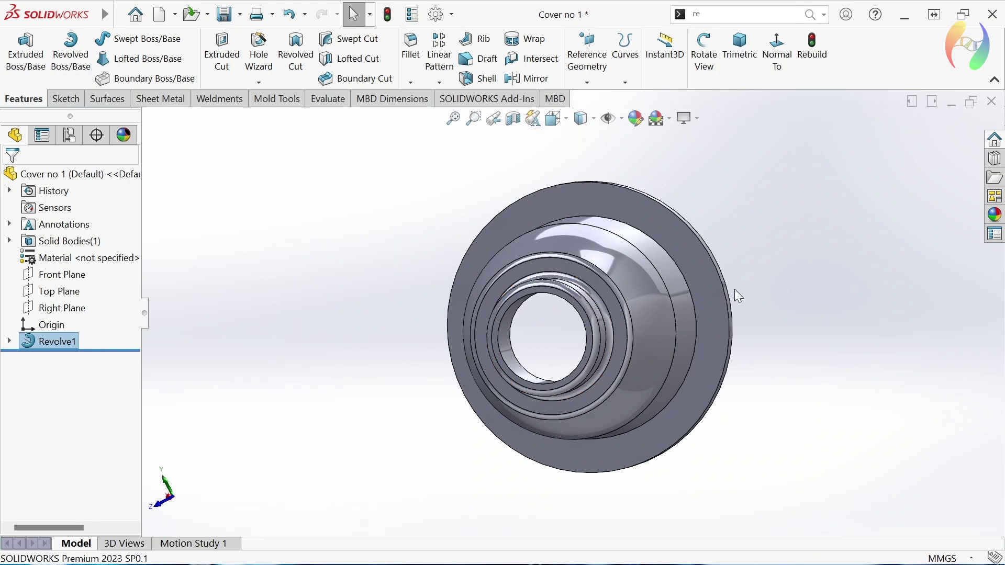
# Turn off RealView Graphics and abandon a first reference-plane attempt.
pyautogui.click(697, 122)
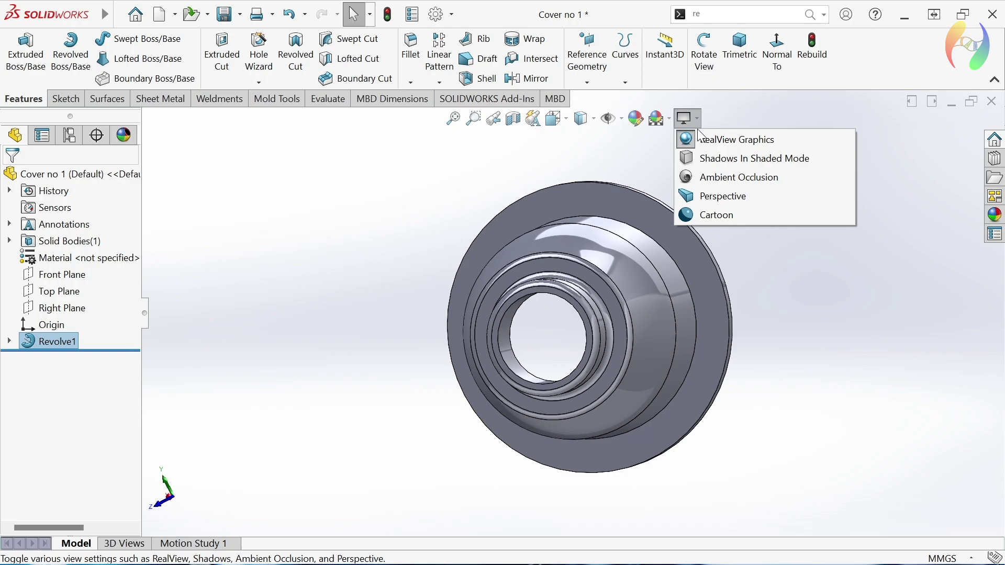
pyautogui.click(702, 139)
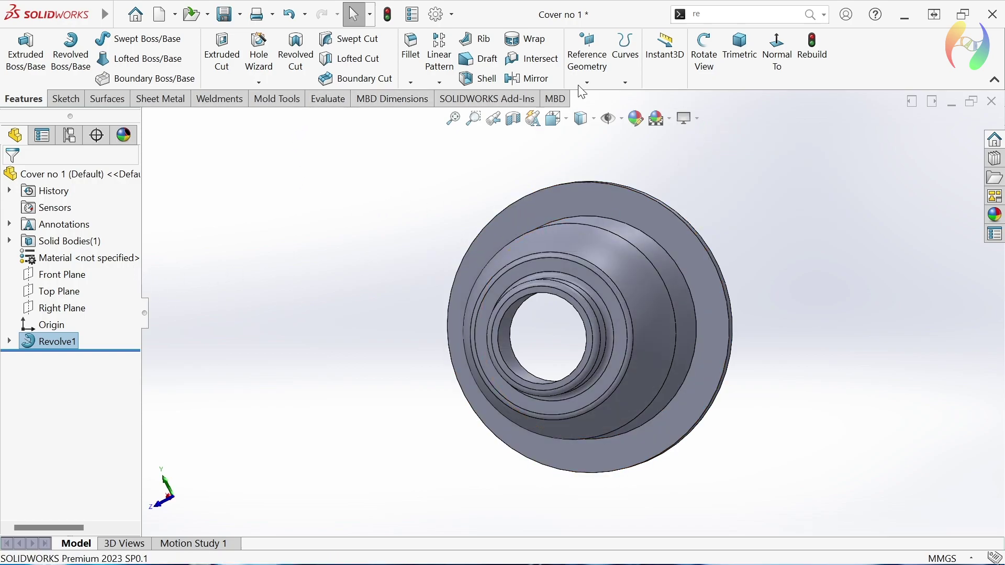
pyautogui.click(588, 50)
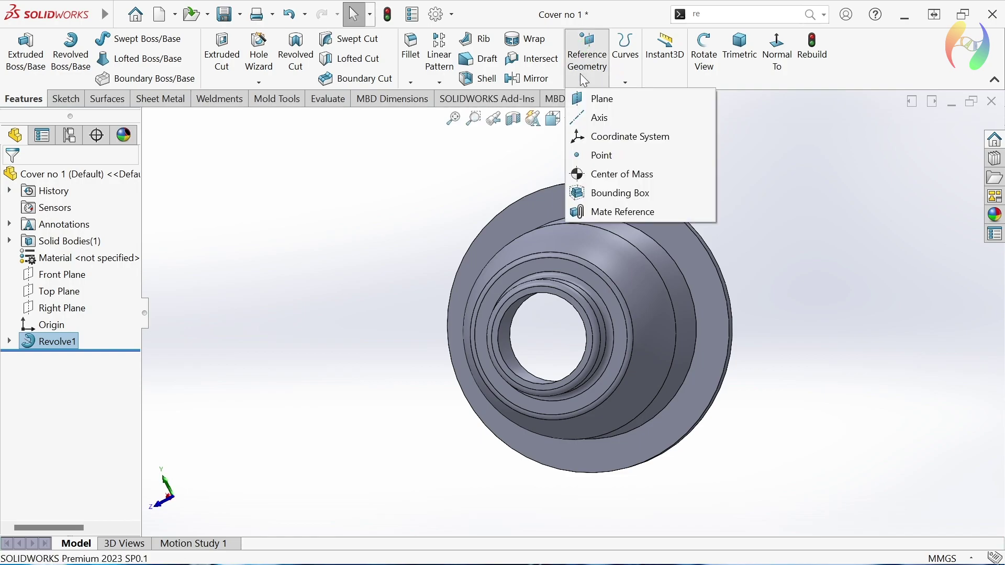
pyautogui.click(588, 101)
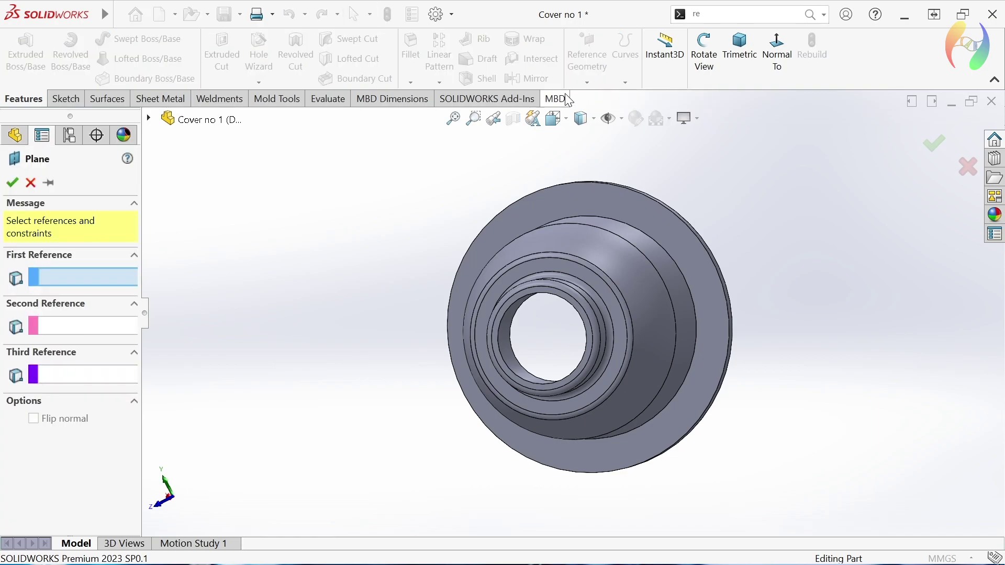
pyautogui.click(30, 183)
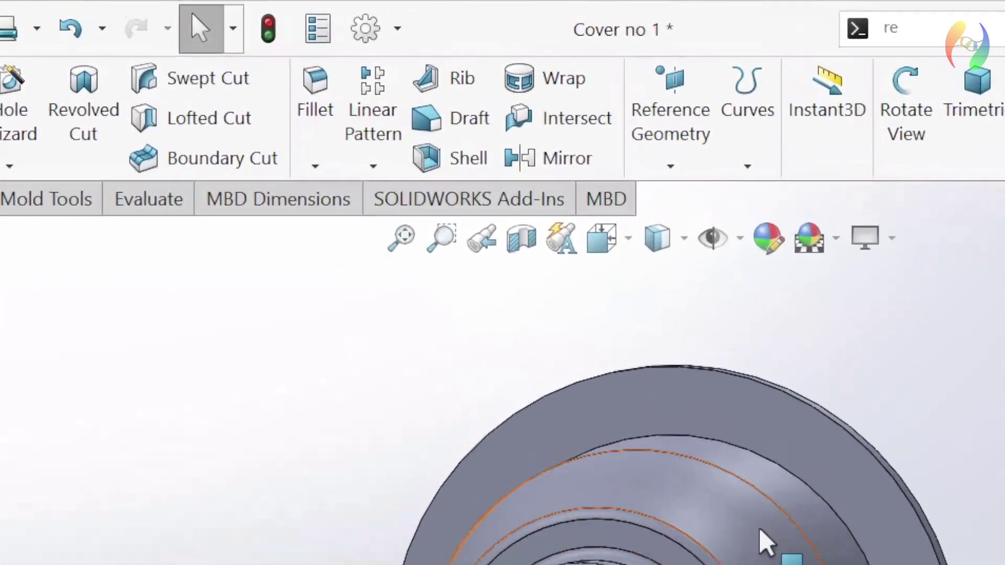
# Create Plane1 offset 10 mm from the flange face and select it.
pyautogui.click(690, 144)
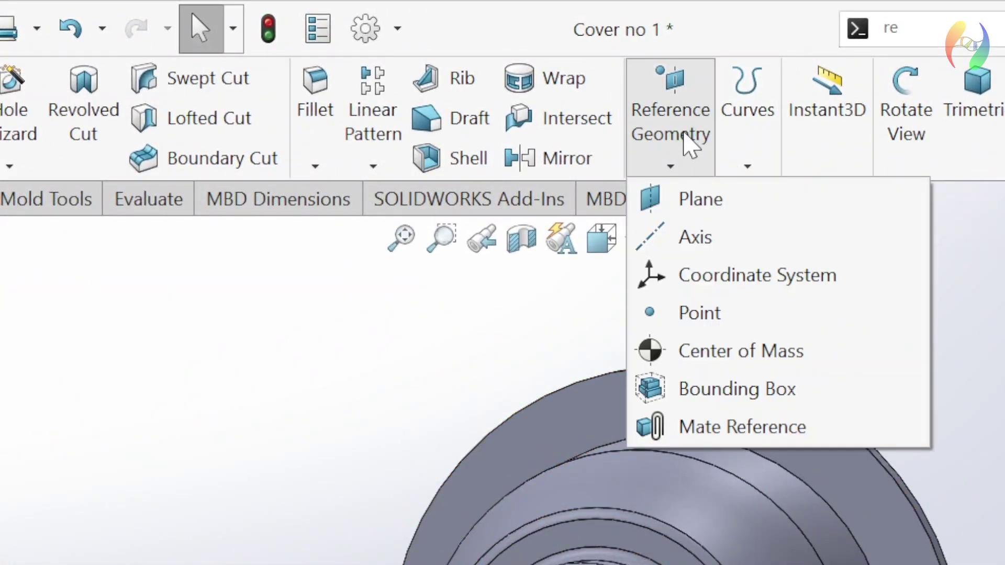
pyautogui.click(686, 203)
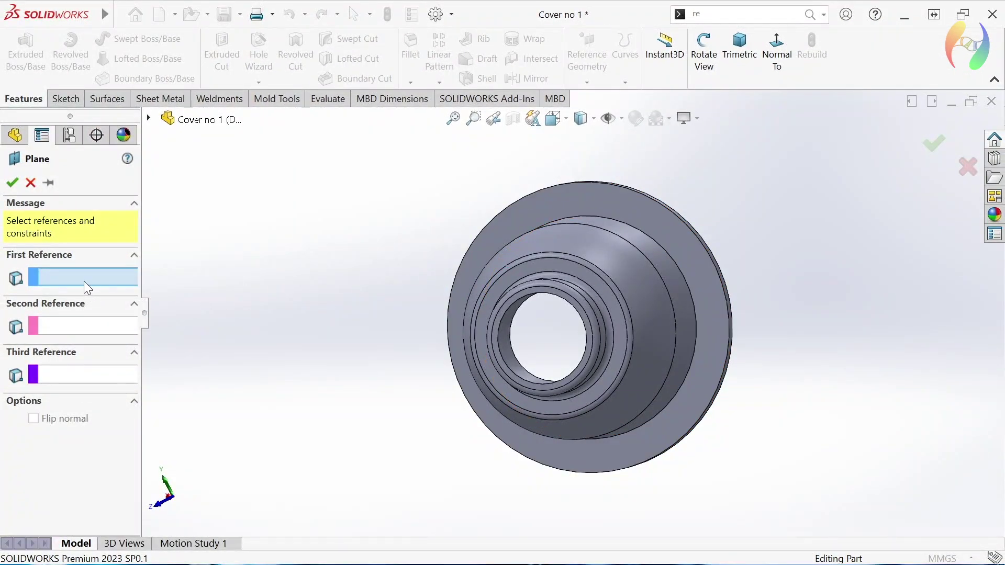
pyautogui.click(492, 239)
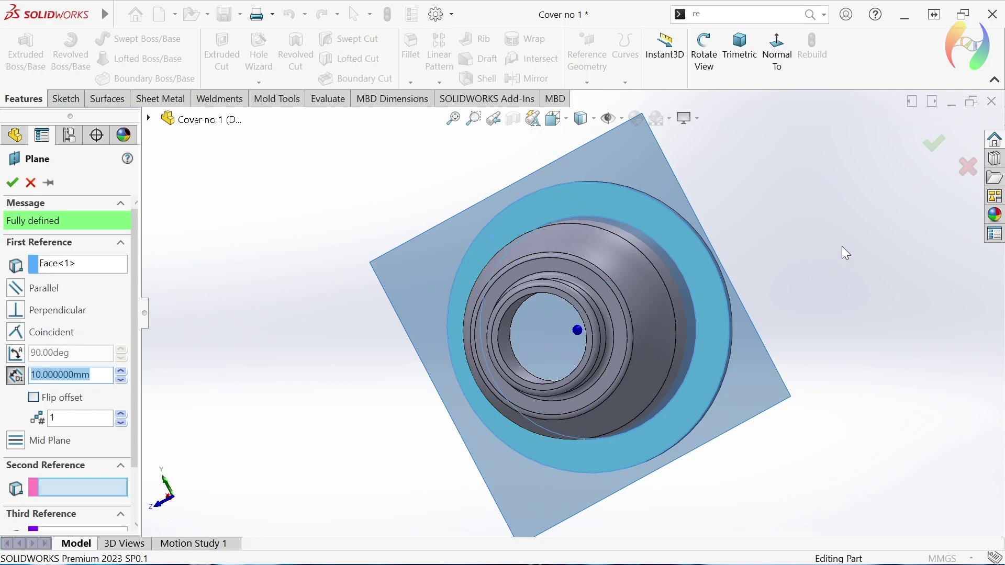
pyautogui.moveTo(846, 253); pyautogui.dragTo(758, 312, button='middle')
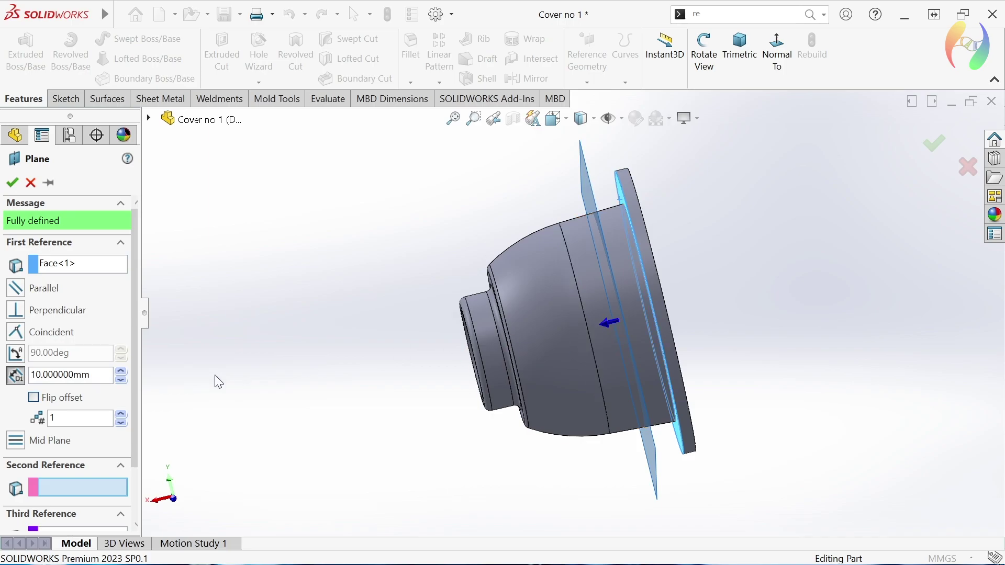
pyautogui.click(34, 399)
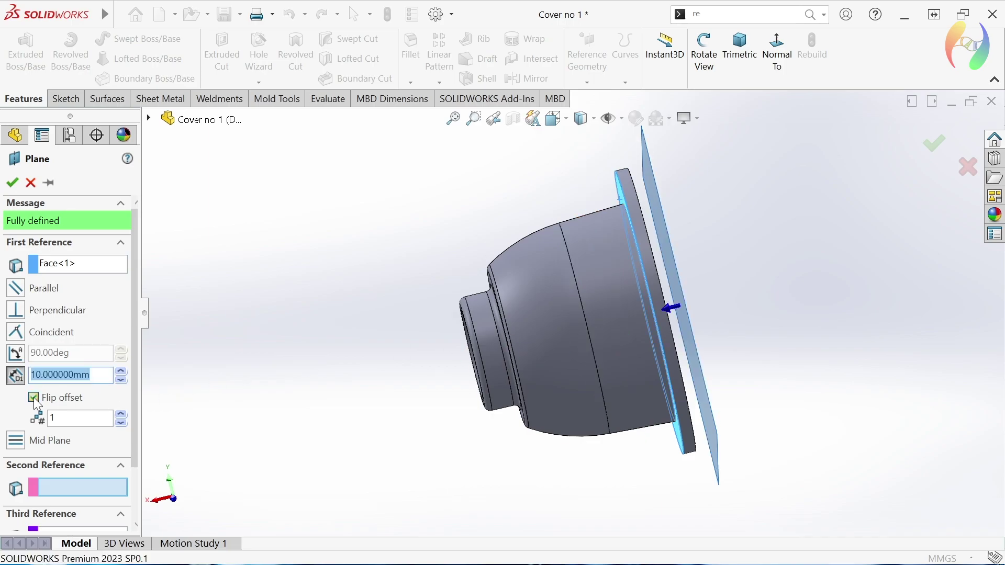
pyautogui.click(11, 178)
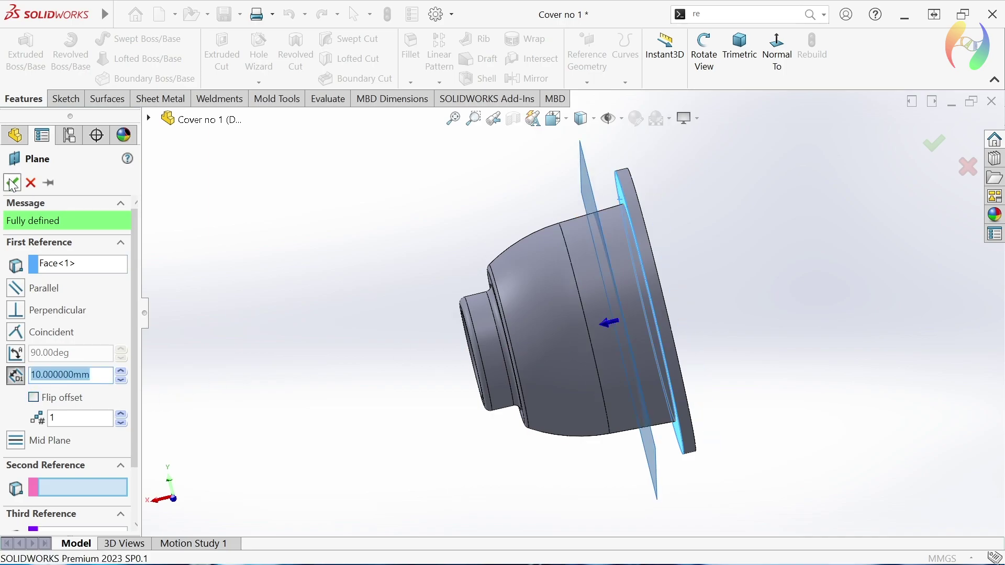
pyautogui.click(728, 259)
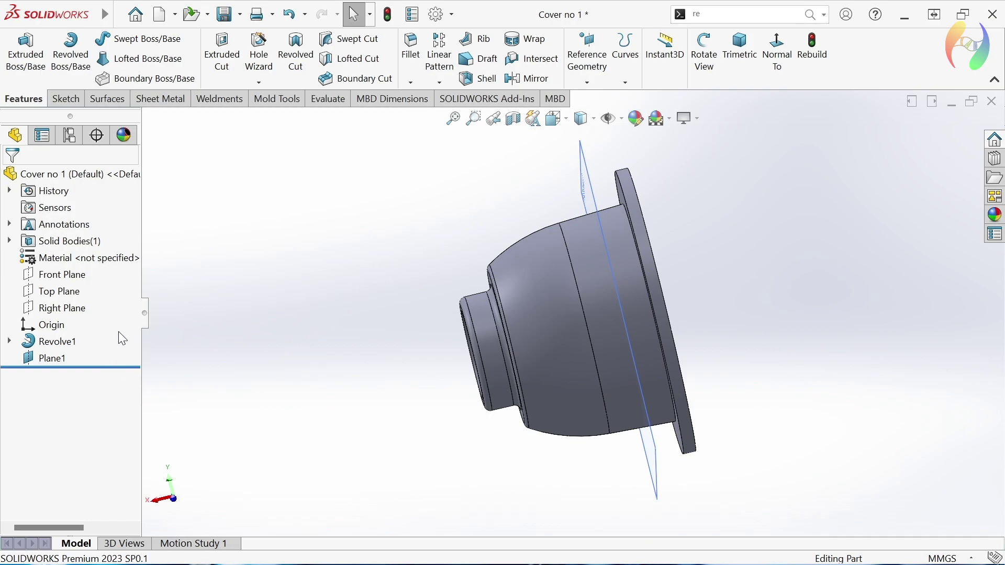
pyautogui.click(65, 358)
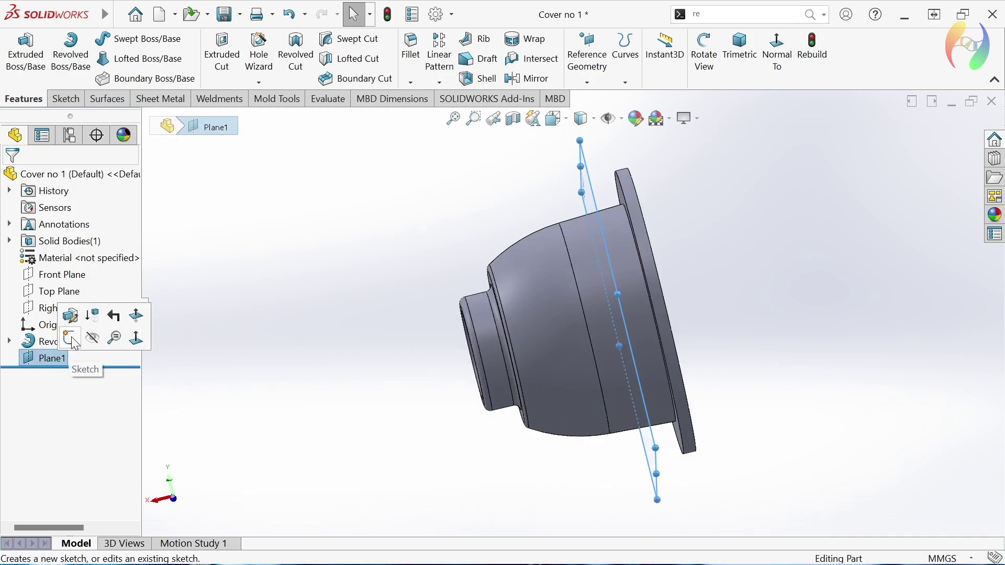
# Start a sketch on Plane1 and draw a small circle near the flange bottom.
pyautogui.click(74, 340)
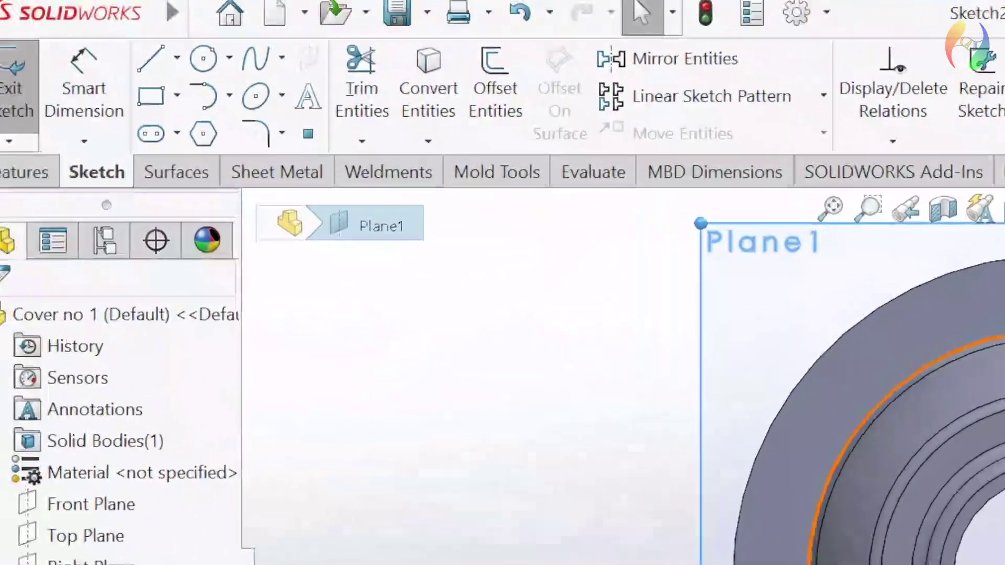
pyautogui.click(244, 79)
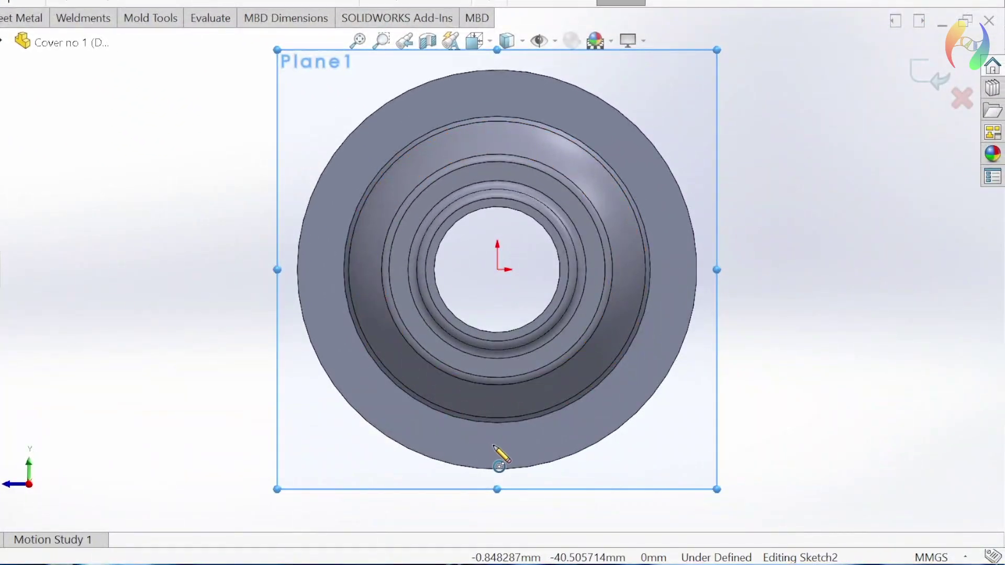
pyautogui.click(512, 445)
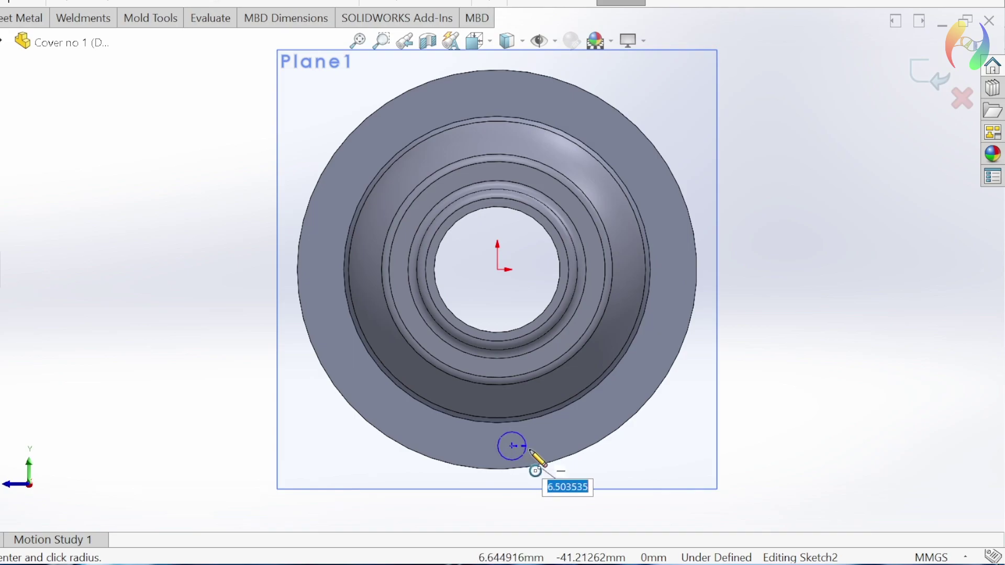
pyautogui.click(529, 448)
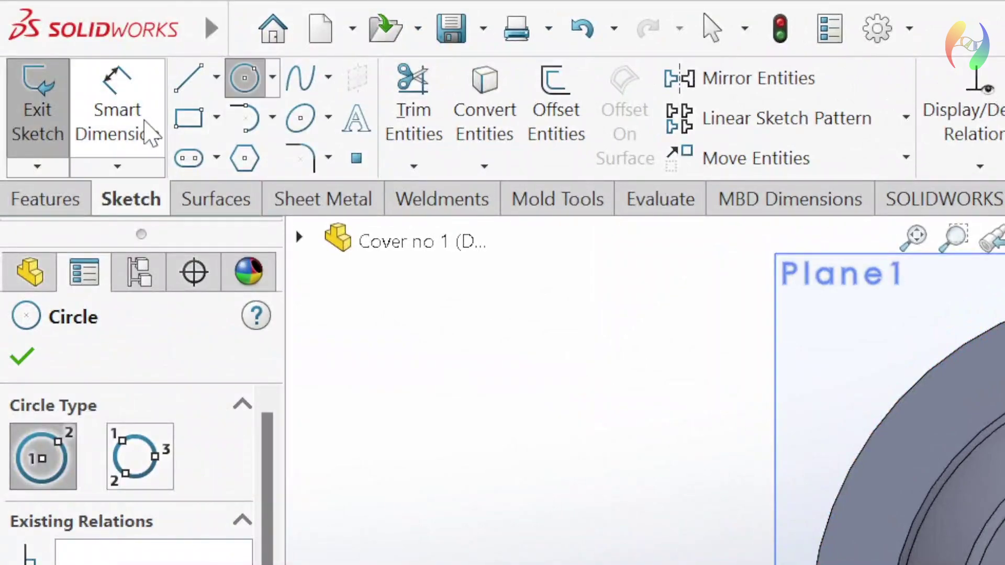
# Dimension the circle's diameter to 16 mm.
pyautogui.click(125, 108)
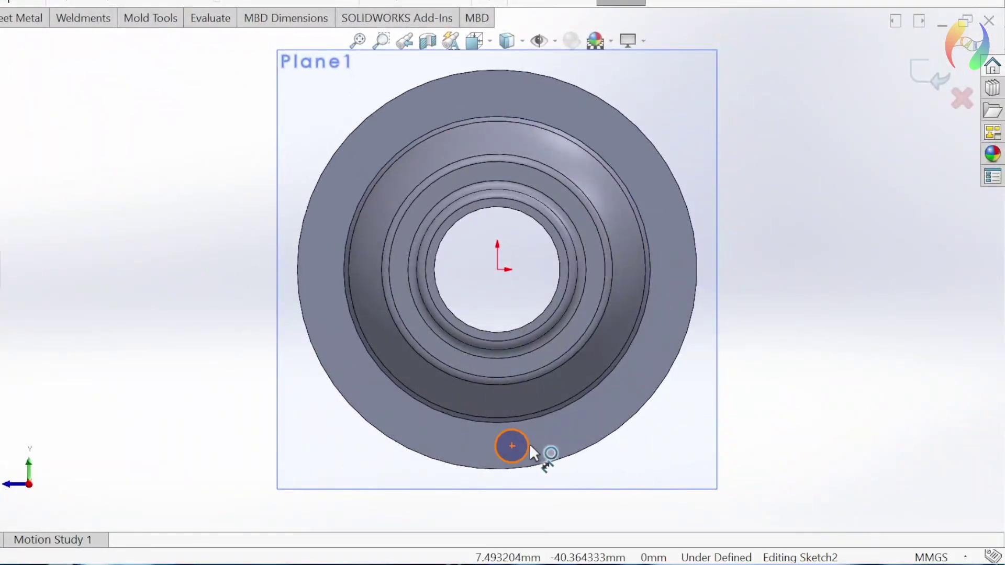
pyautogui.click(529, 444)
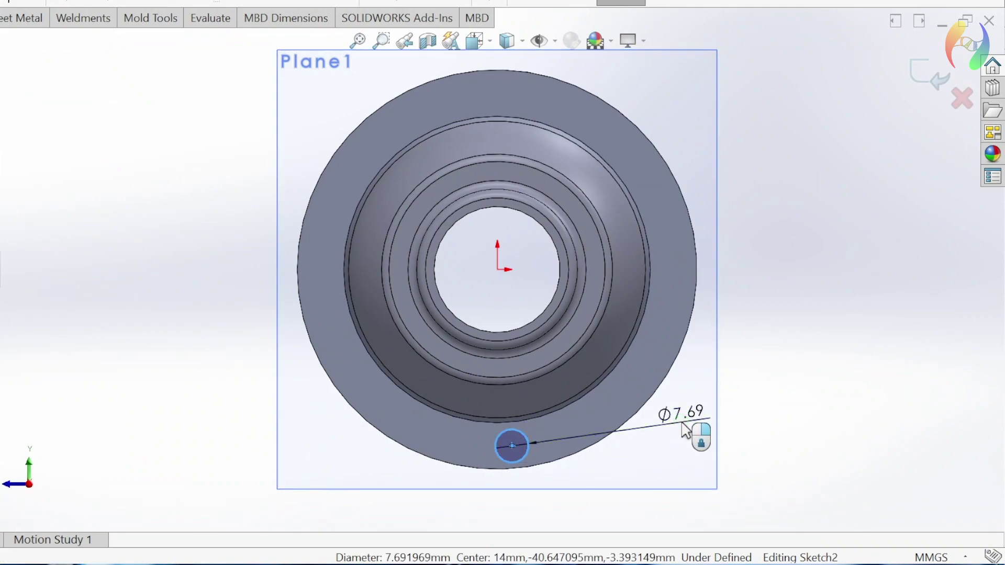
pyautogui.click(686, 430)
pyautogui.write('16')
pyautogui.press('Return')
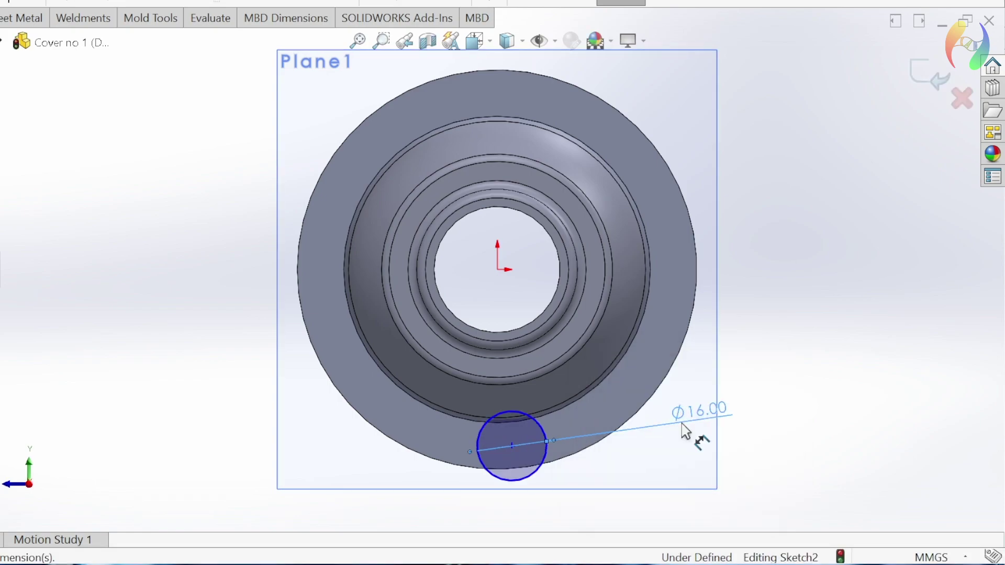
# Dimension the circle centre 40.65 mm below the origin and select both for a relation.
pyautogui.click(685, 464)
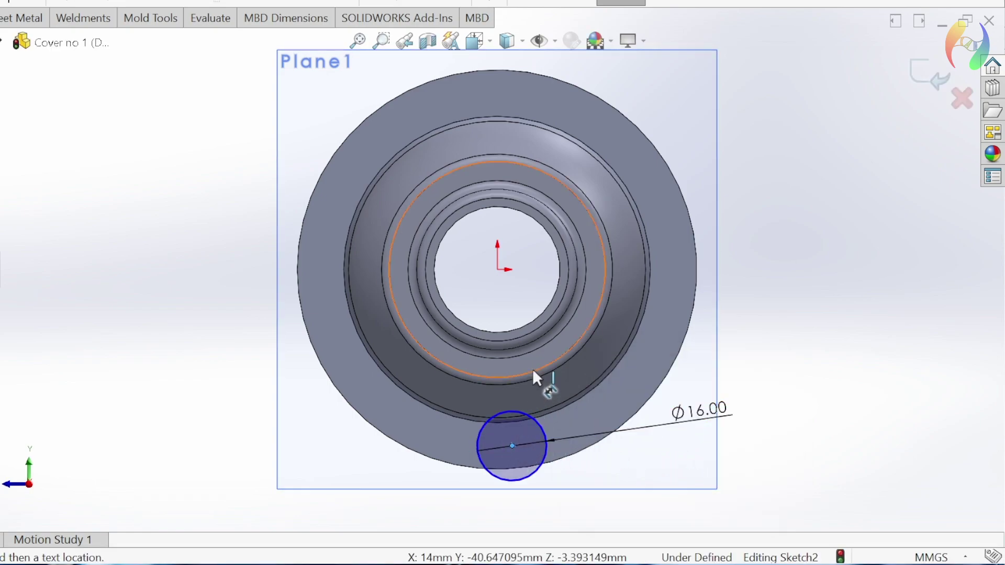
pyautogui.click(507, 272)
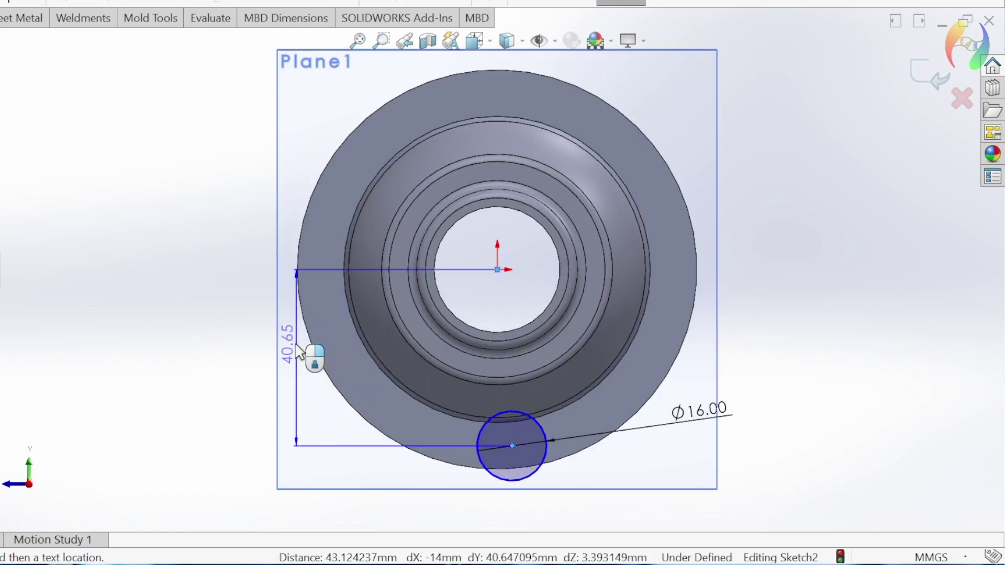
pyautogui.click(262, 344)
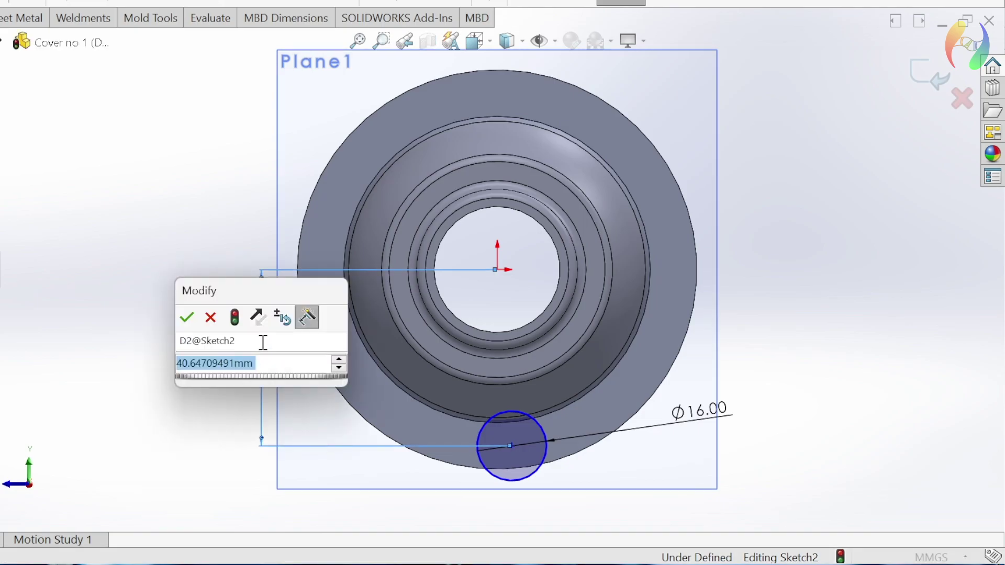
pyautogui.write('4')
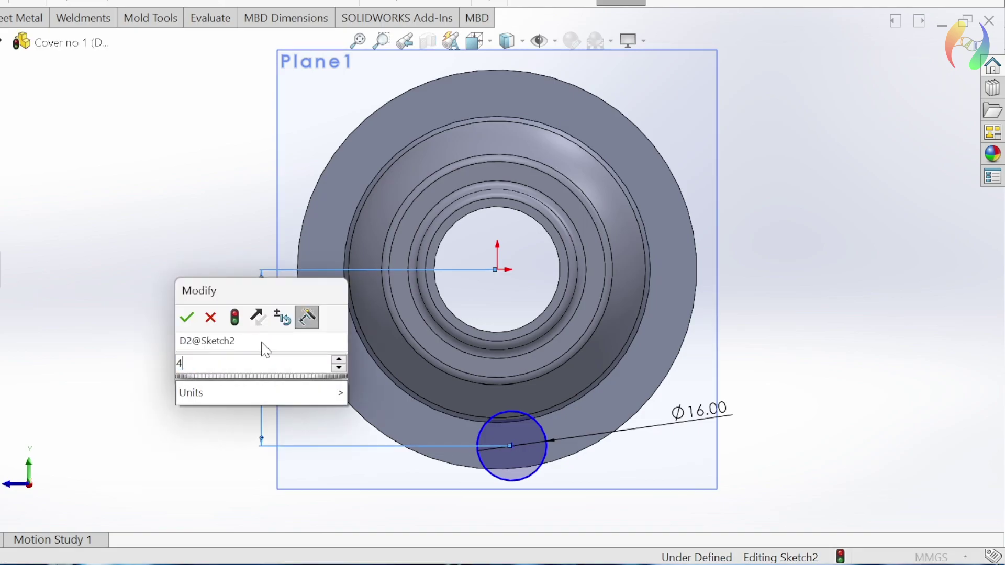
pyautogui.write('0.65')
pyautogui.press('Return')
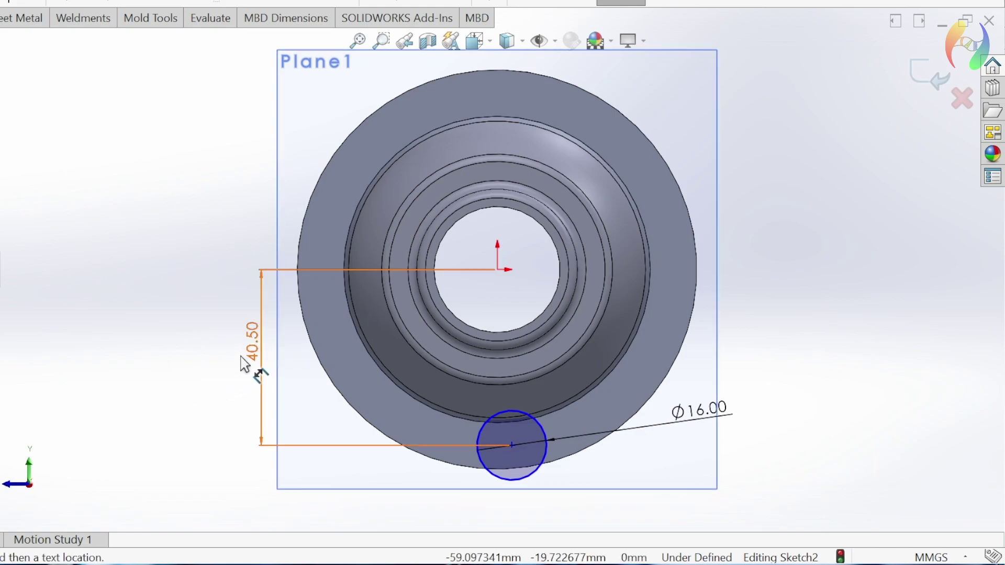
pyautogui.press('Escape')
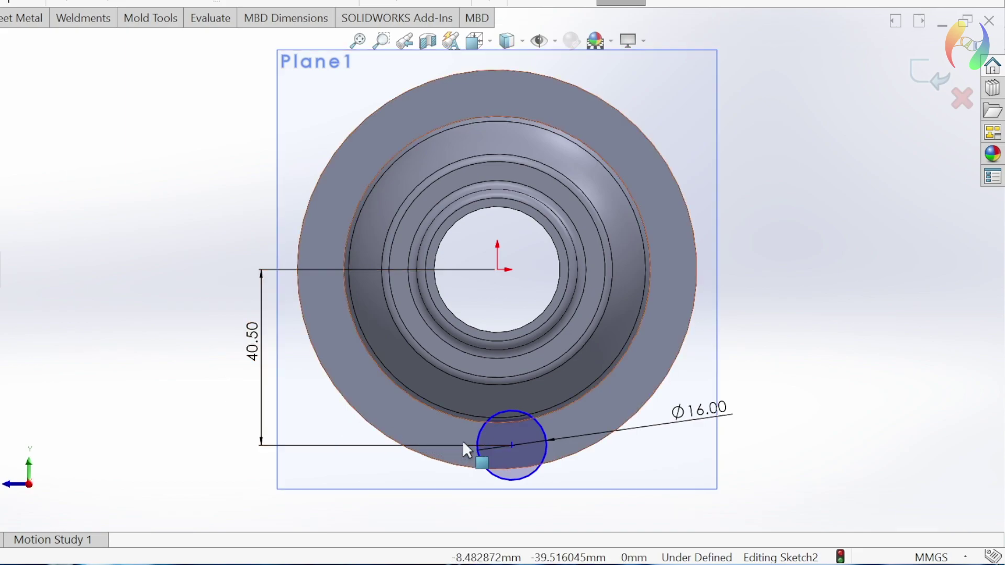
pyautogui.click(514, 451)
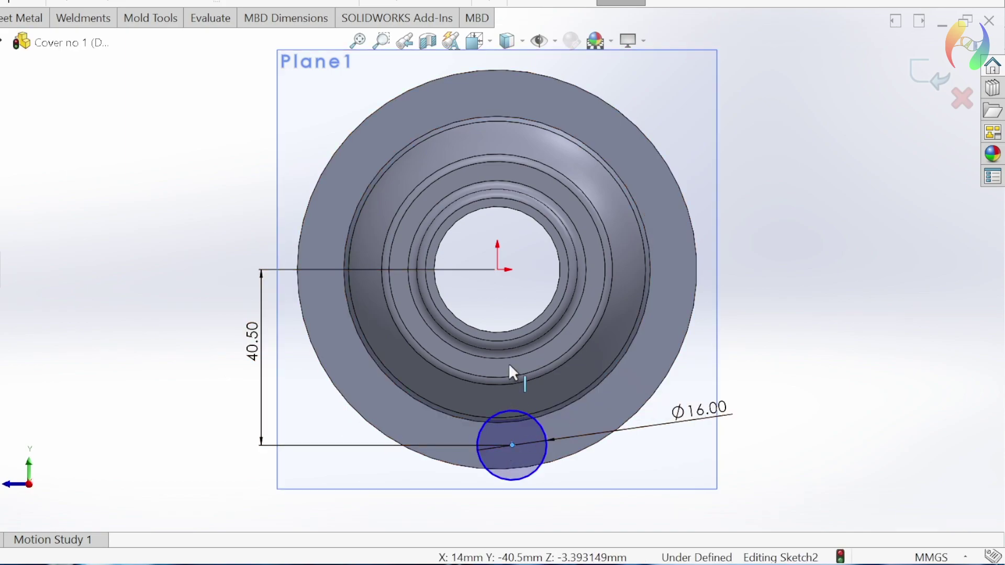
pyautogui.keyDown('ctrl'); pyautogui.click(497, 270); pyautogui.keyUp('ctrl')
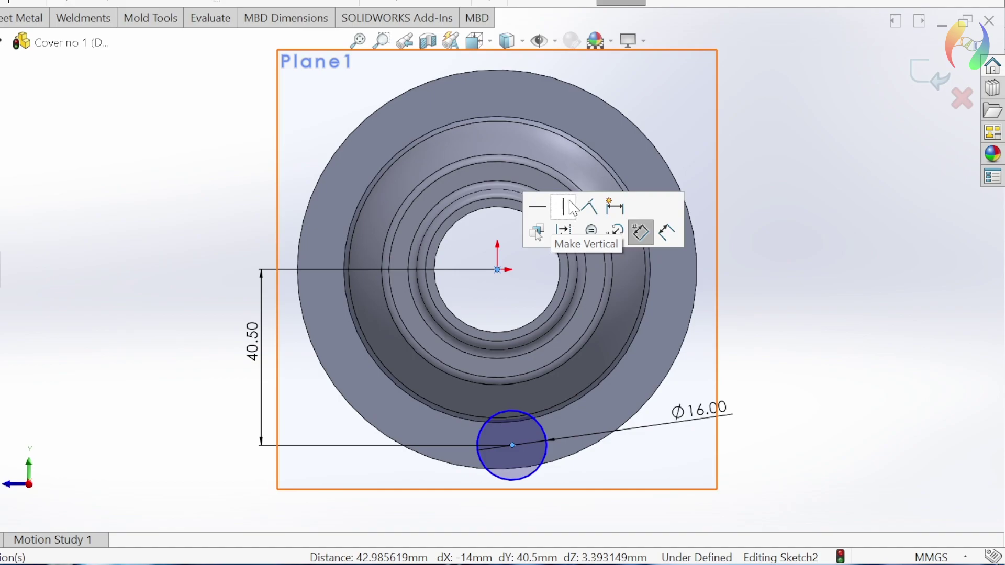
# Make the circle centre vertical to the origin and convert the cover's outer edge into the sketch.
pyautogui.click(564, 209)
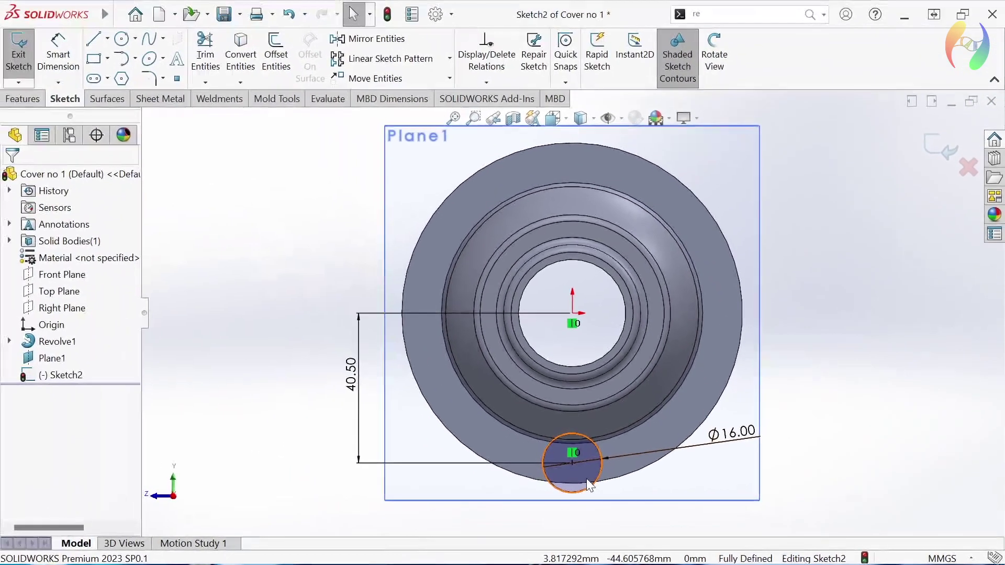
pyautogui.click(442, 430)
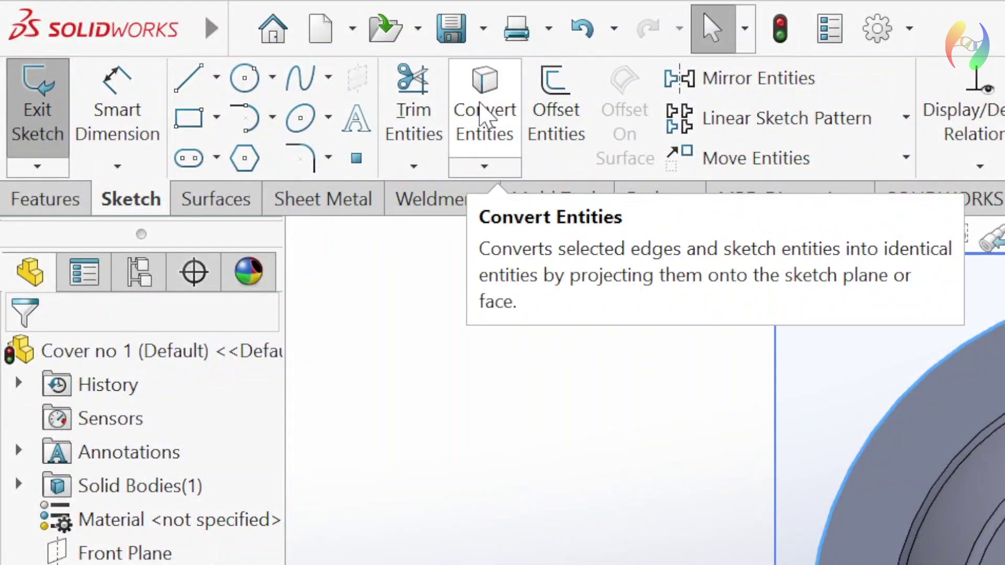
pyautogui.click(480, 111)
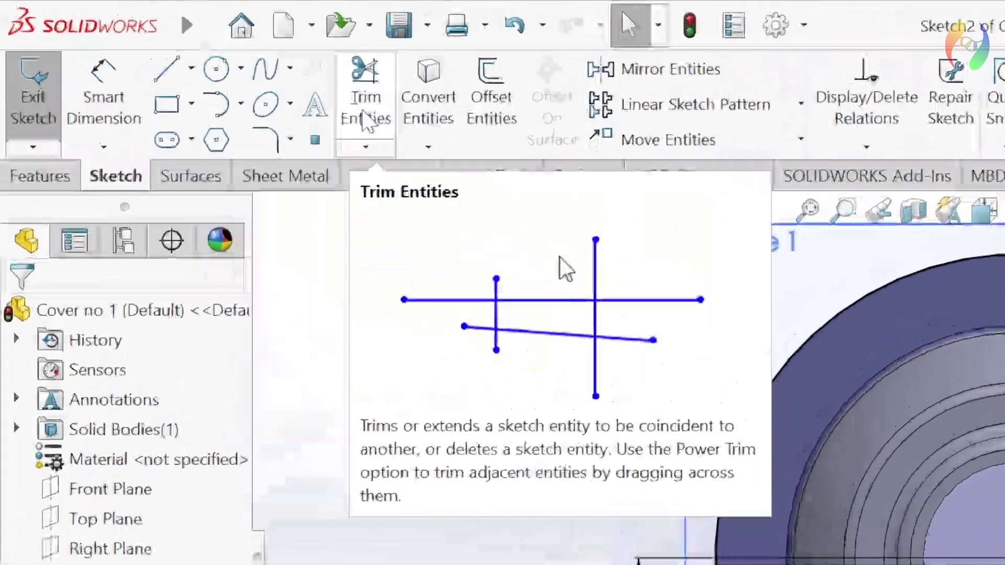
# Trim the excess projected rim and circle arcs into one closed lug profile.
pyautogui.click(207, 68)
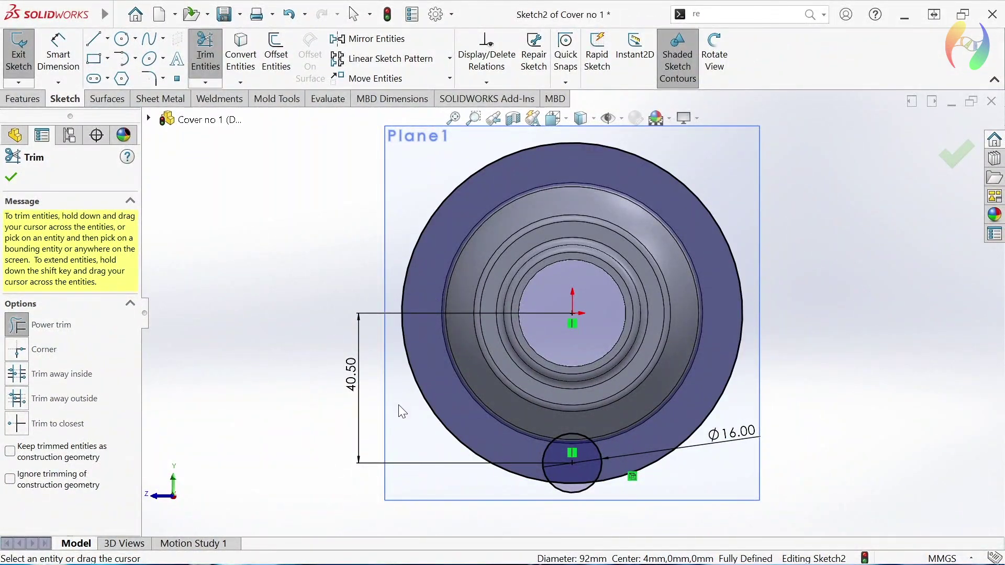
pyautogui.moveTo(404, 405); pyautogui.dragTo(422, 388)
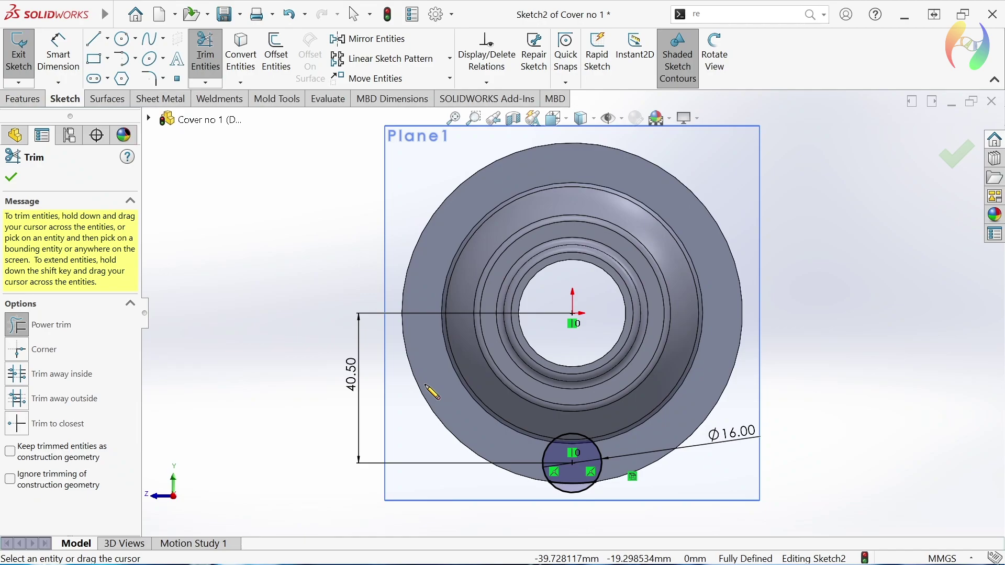
pyautogui.moveTo(544, 492); pyautogui.dragTo(559, 489)
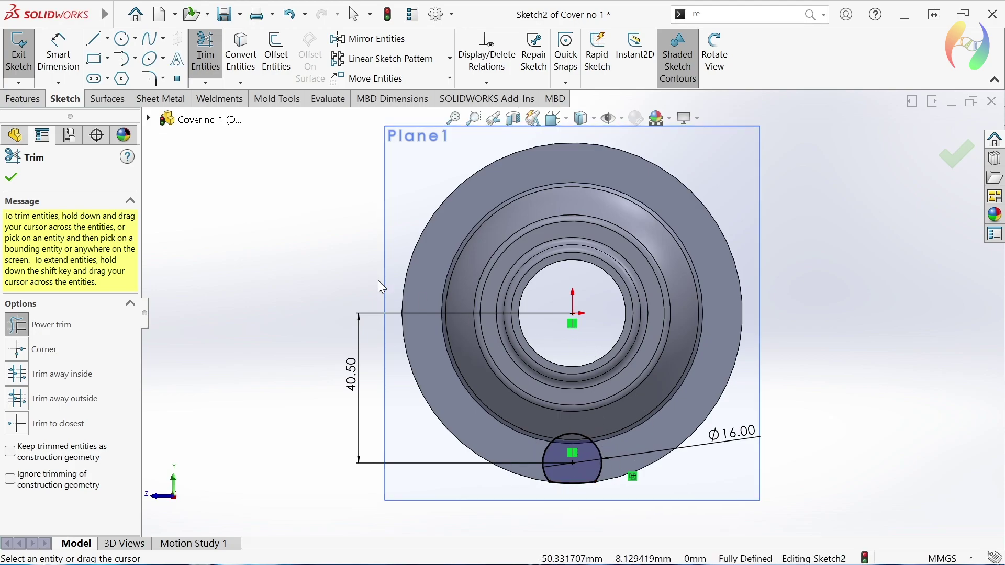
pyautogui.click(11, 179)
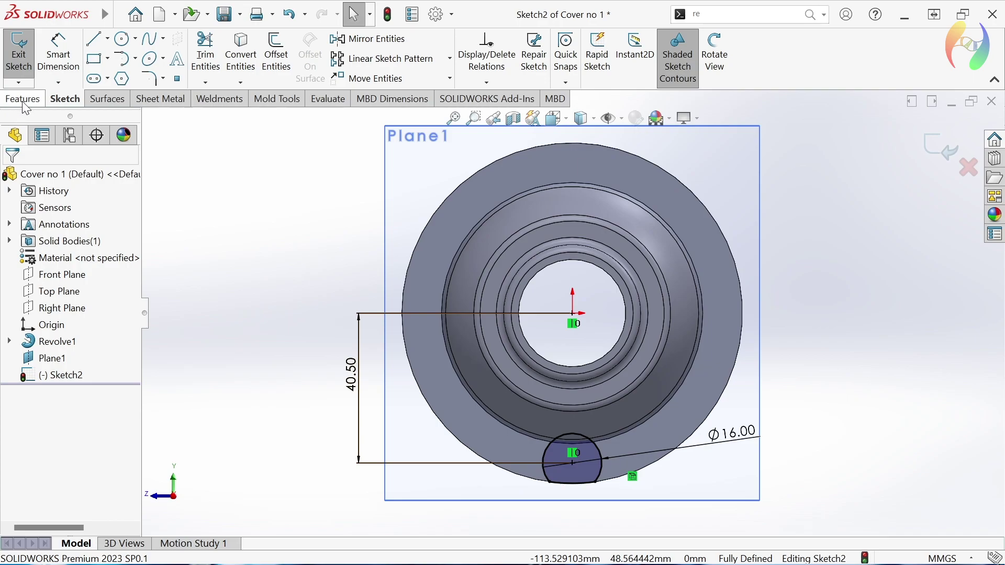
# Extrude the lug sketch in reversed direction with Up To Next end condition.
pyautogui.click(22, 102)
pyautogui.click(26, 61)
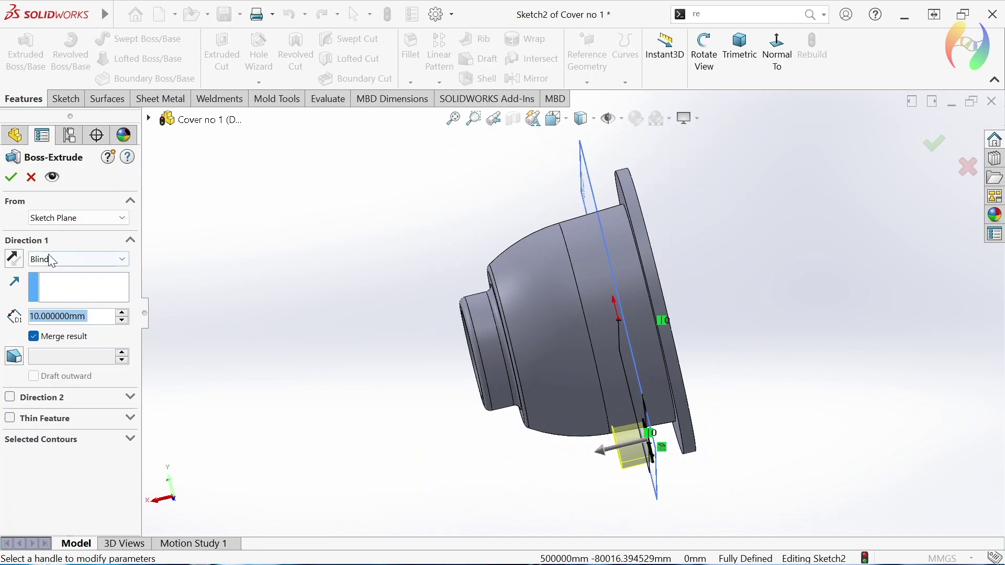
pyautogui.click(14, 259)
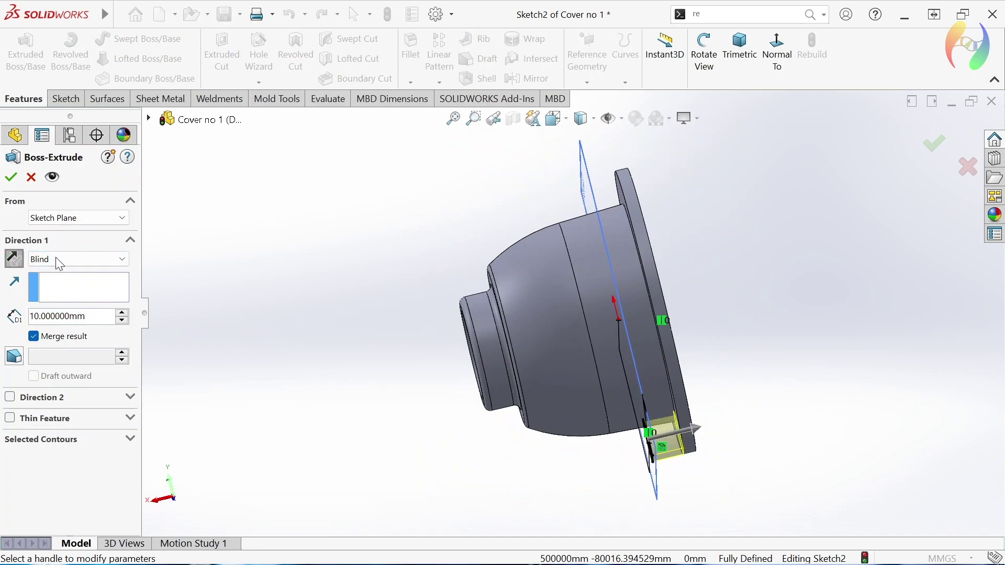
pyautogui.click(127, 264)
pyautogui.click(92, 293)
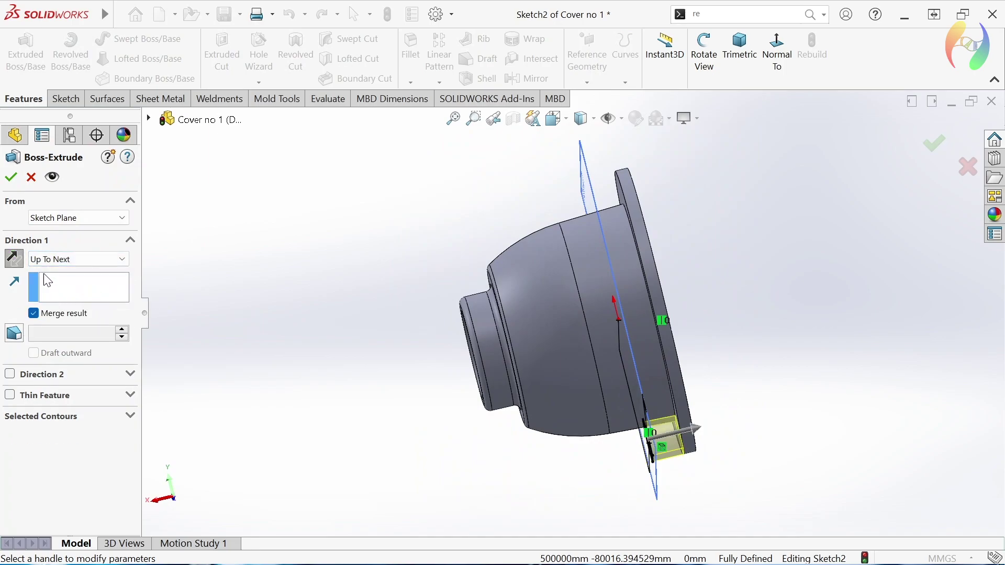
pyautogui.click(10, 177)
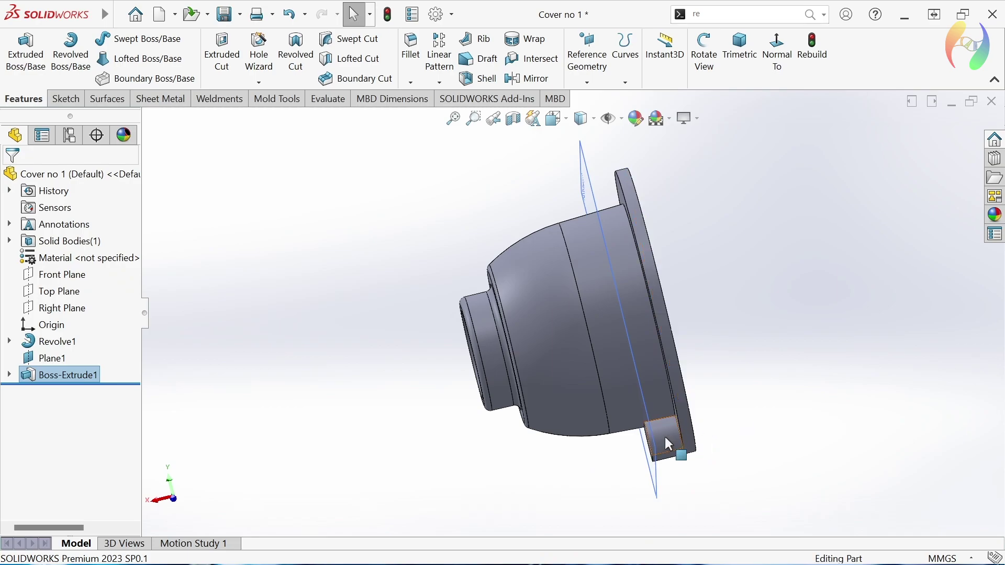
pyautogui.scroll(-3, 664, 436)
pyautogui.moveTo(448, 482)
pyautogui.mouseDown(button='middle')
pyautogui.moveTo(462, 475)
pyautogui.moveTo(453, 443)
pyautogui.moveTo(457, 450)
pyautogui.mouseUp(button='middle')
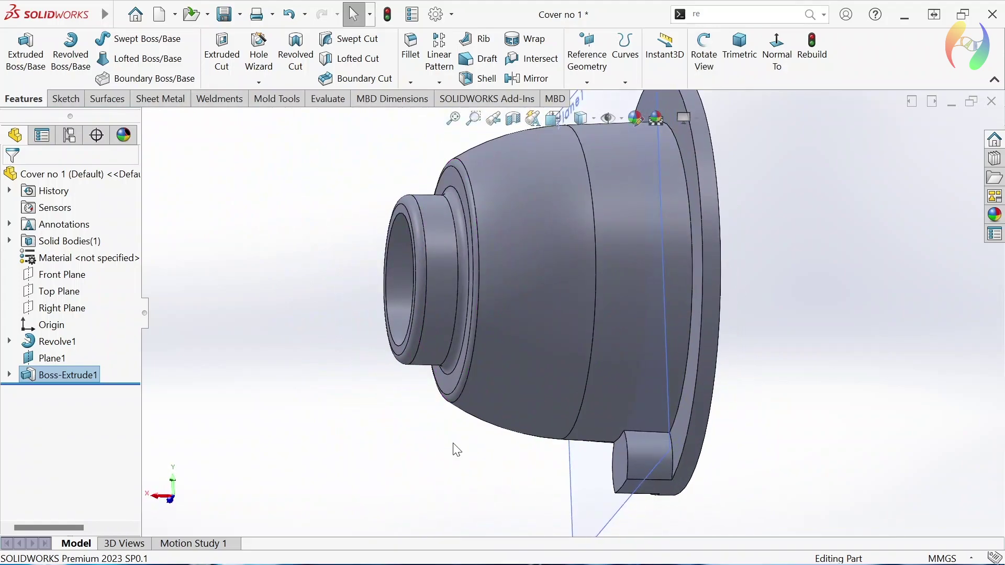
# Start a sketch on Plane1 and draw a circle centred on the lug.
pyautogui.click(51, 360)
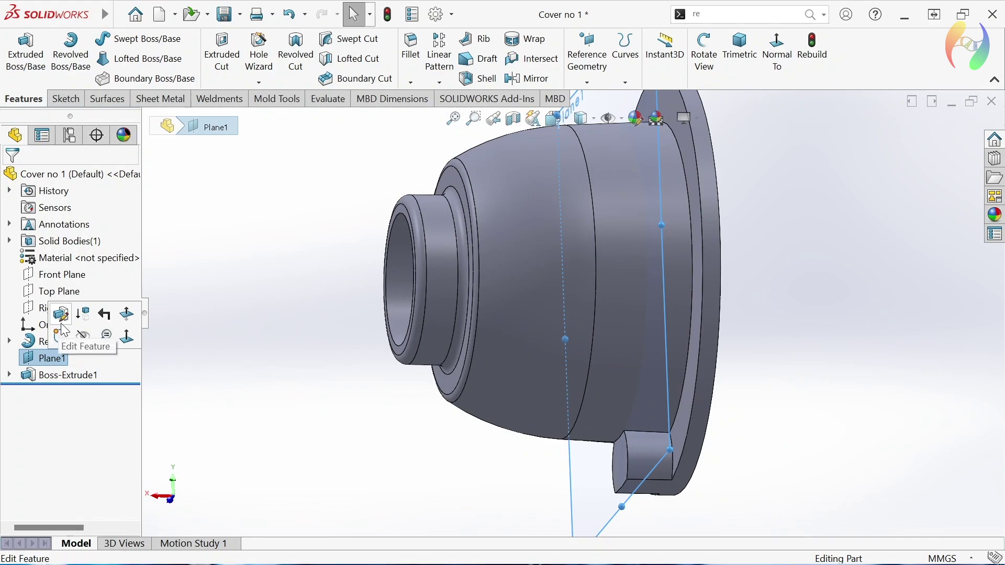
pyautogui.click(61, 338)
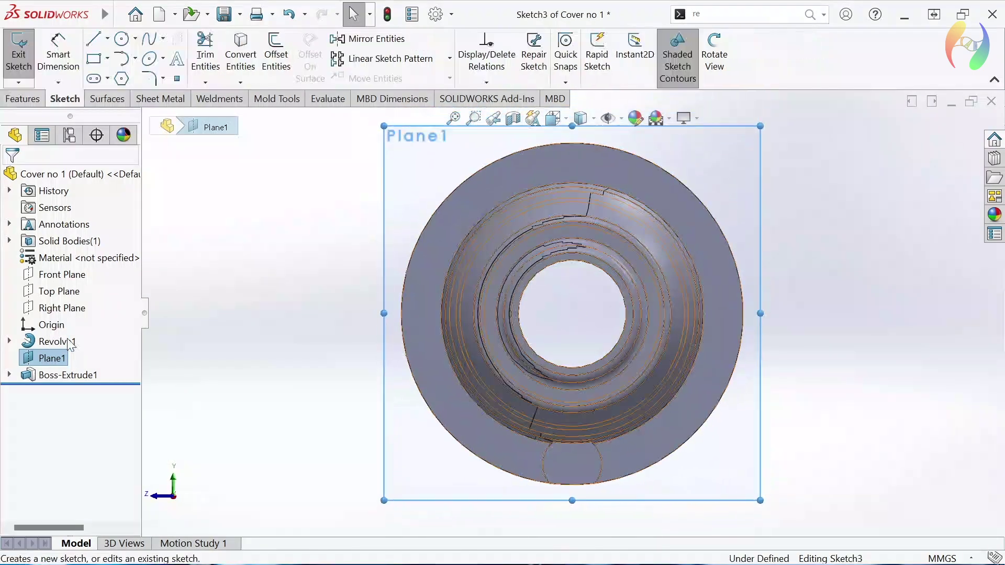
pyautogui.click(121, 39)
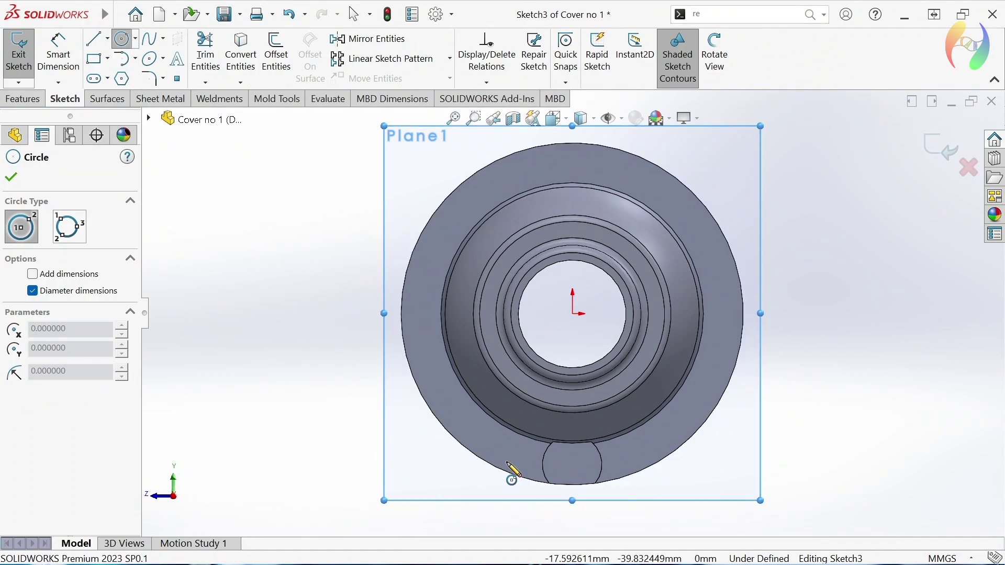
pyautogui.click(573, 465)
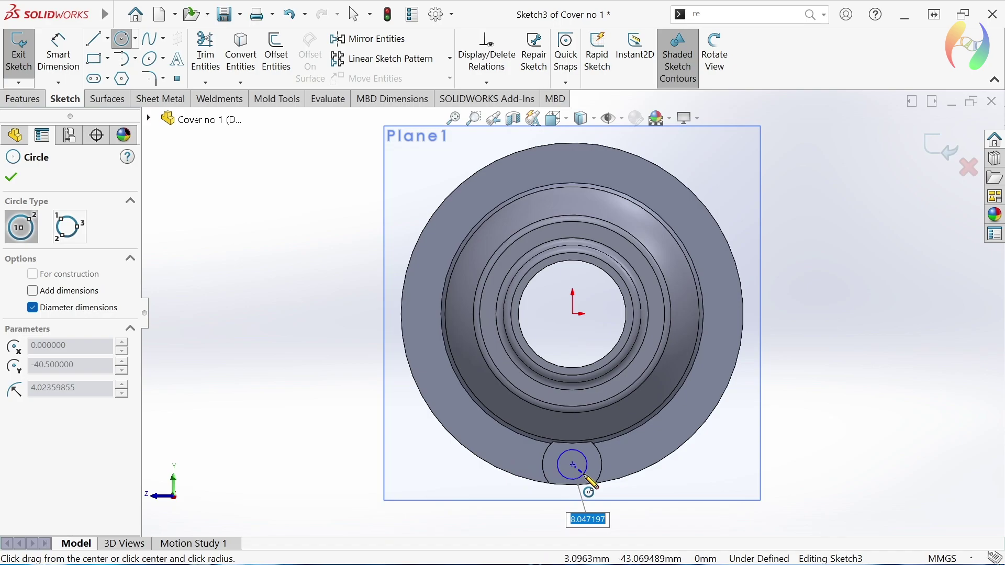
pyautogui.click(585, 477)
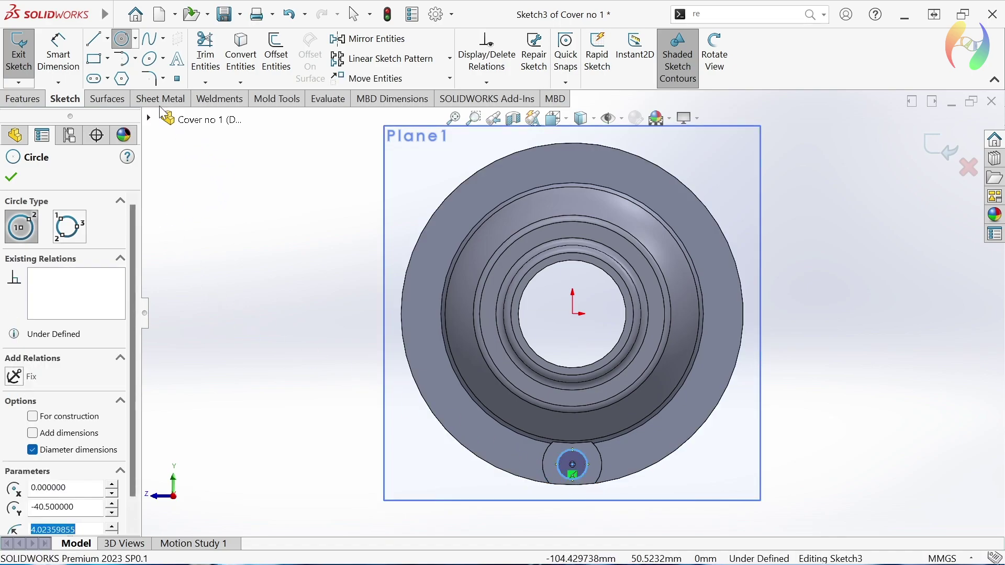
# Dimension the circle to Ø6 mm, fully defining Sketch3.
pyautogui.click(58, 52)
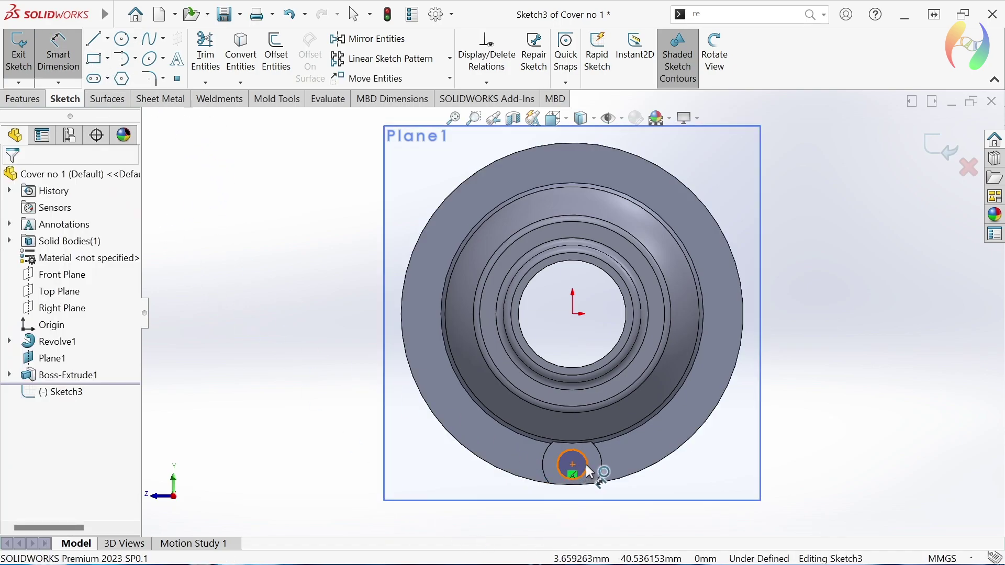
pyautogui.click(585, 464)
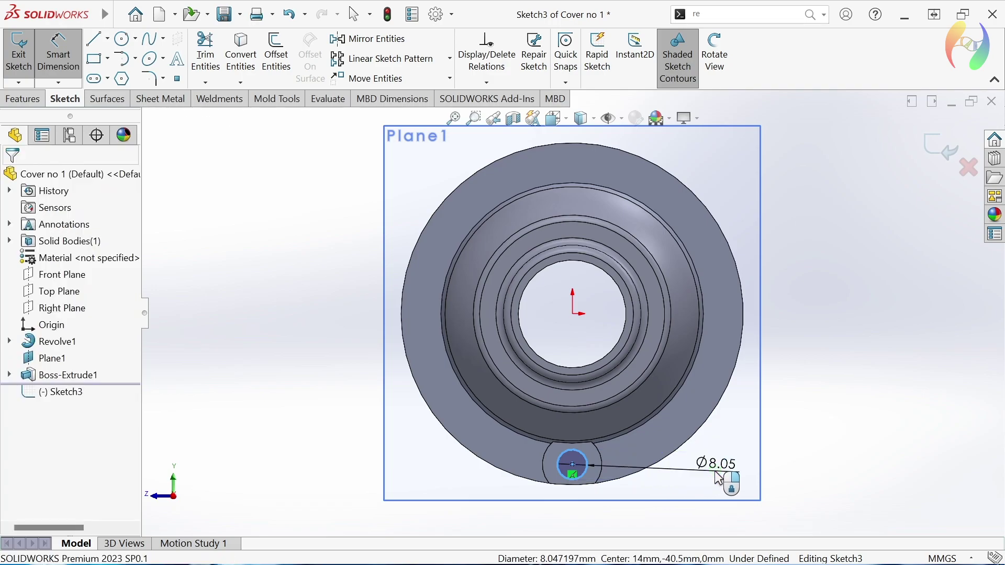
pyautogui.click(717, 474)
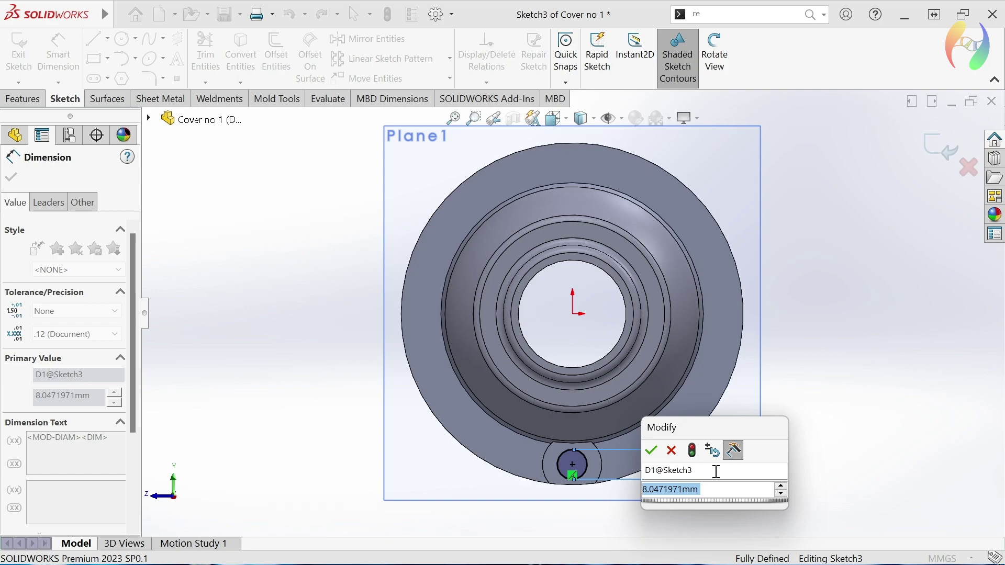
pyautogui.write('6')
pyautogui.press('Return')
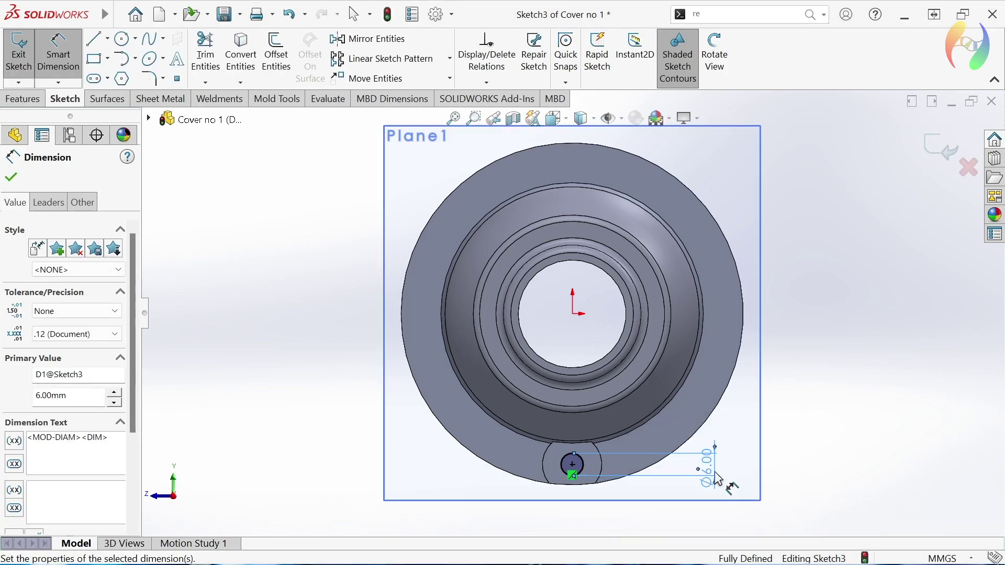
pyautogui.click(753, 474)
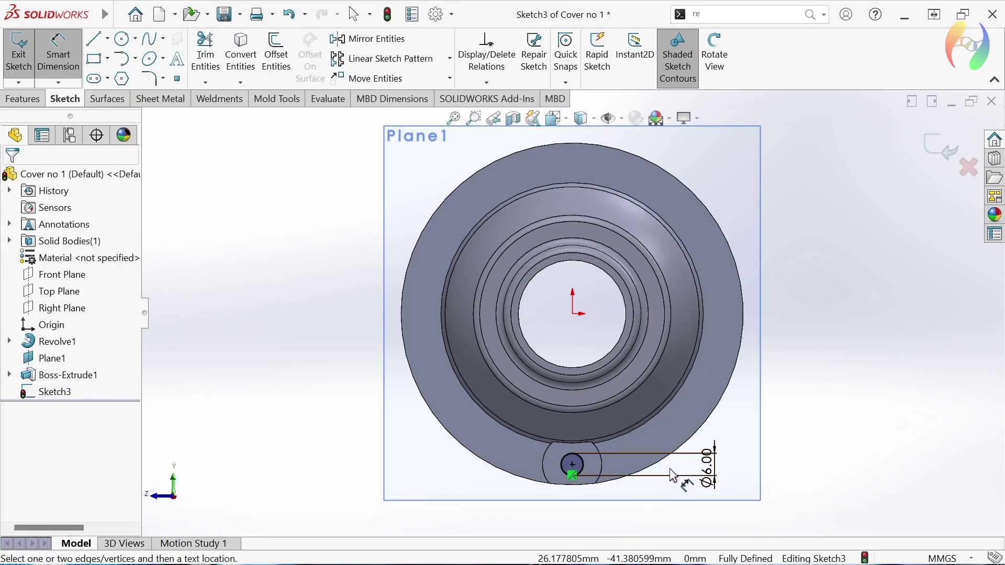
pyautogui.moveTo(707, 464); pyautogui.dragTo(741, 430)
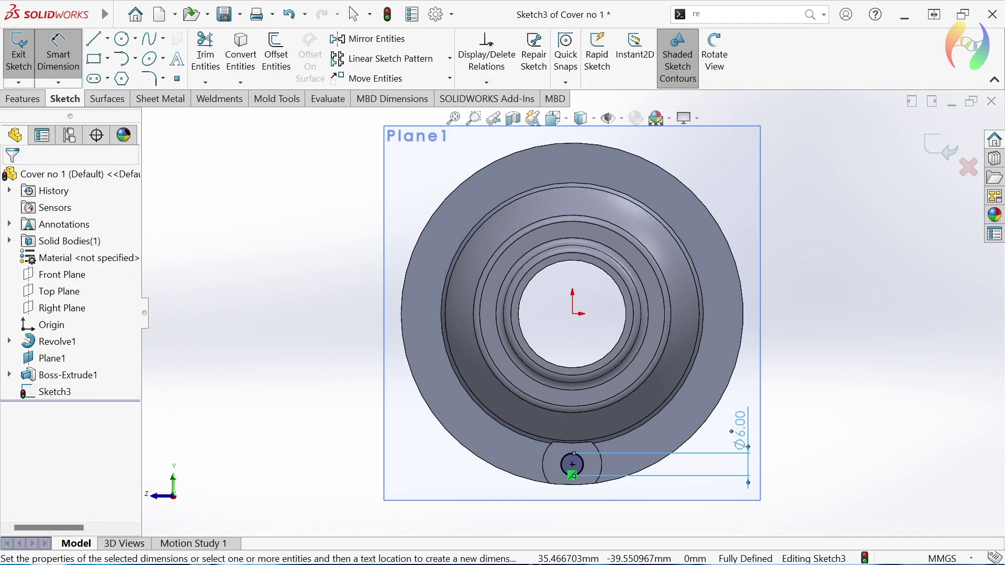
pyautogui.click(866, 433)
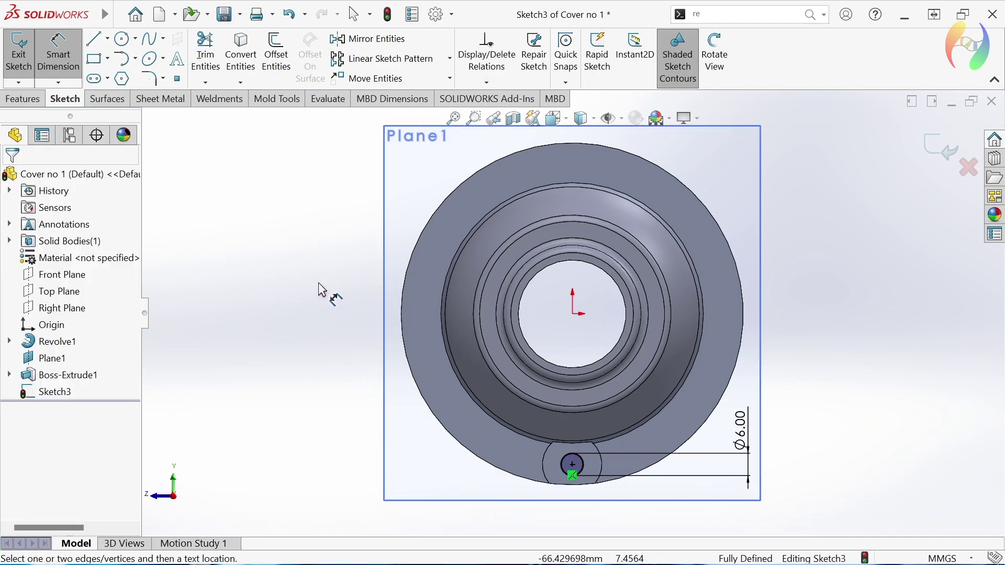
pyautogui.click(22, 99)
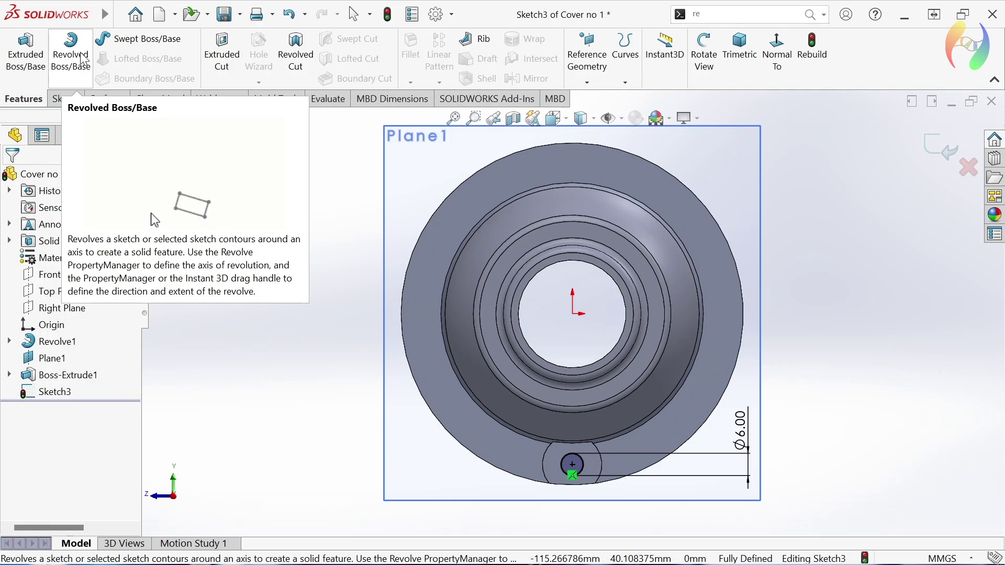
# Extrude-cut the Ø6 circle Through All to drill the lug hole (Cut-Extrude1).
pyautogui.click(224, 62)
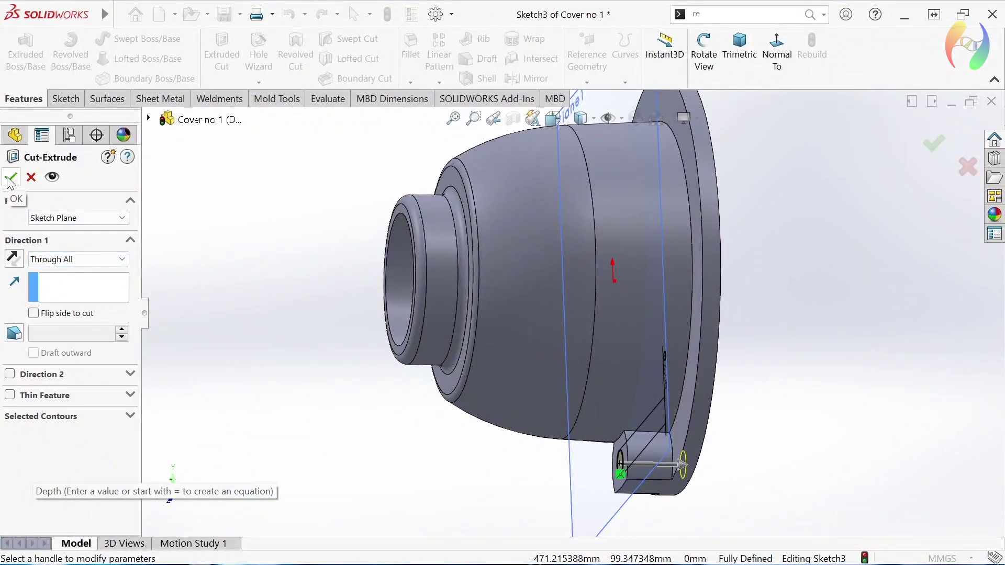
pyautogui.click(10, 179)
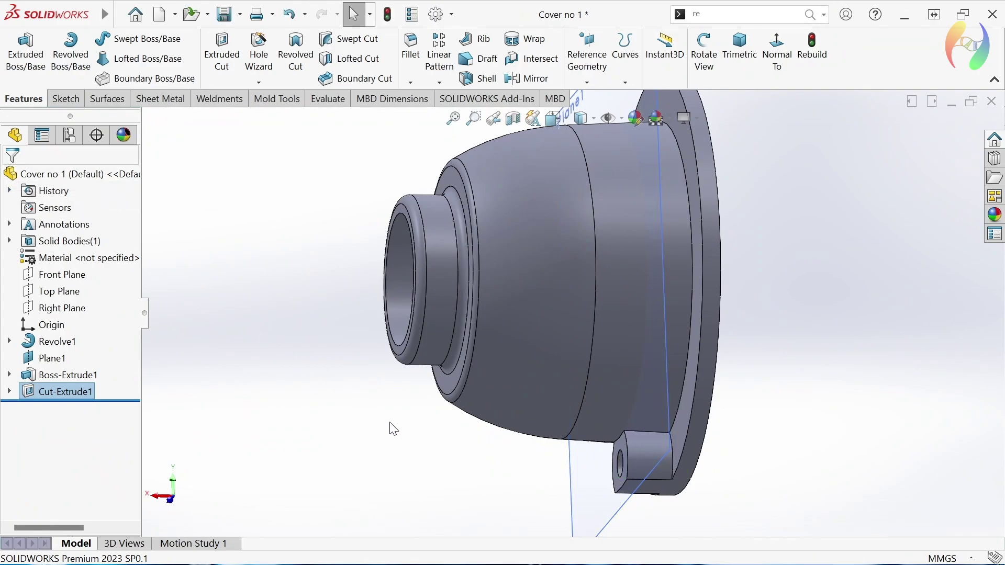
pyautogui.moveTo(430, 458)
pyautogui.mouseDown(button='middle')
pyautogui.moveTo(600, 437)
pyautogui.moveTo(584, 444)
pyautogui.mouseUp(button='middle')
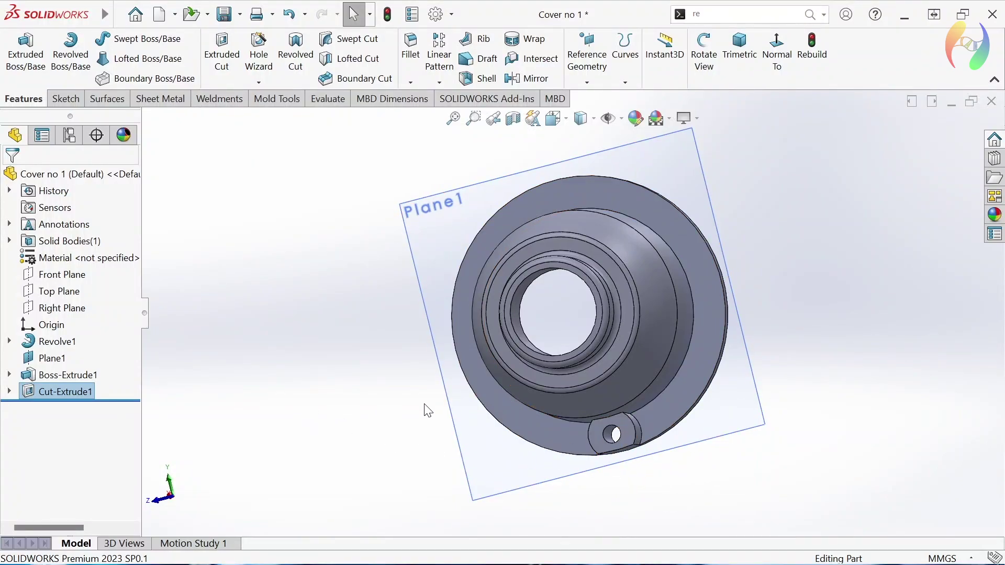
# Start a new sketch on Plane1 with a circle centred on the lug hole.
pyautogui.click(483, 451)
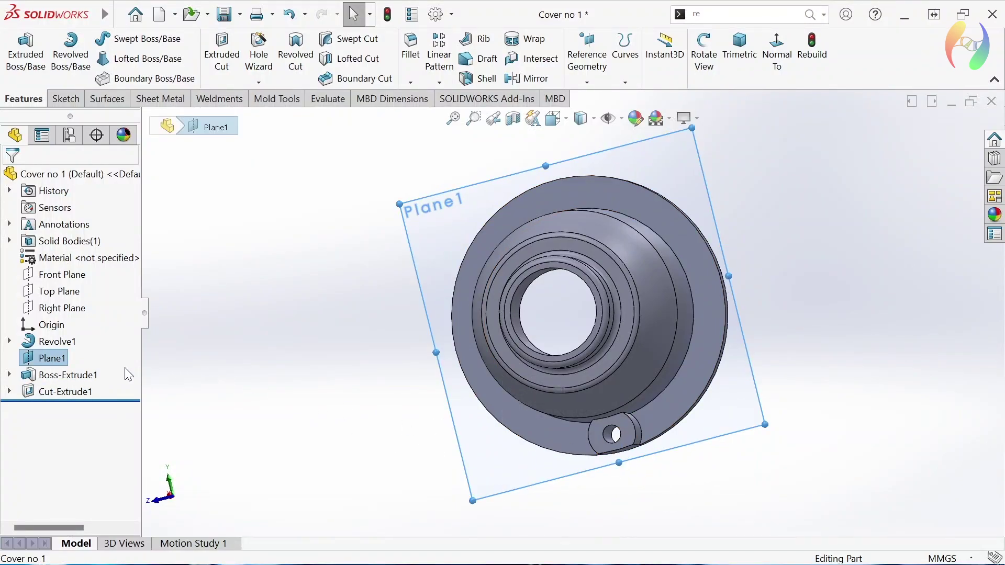
pyautogui.rightClick(61, 359)
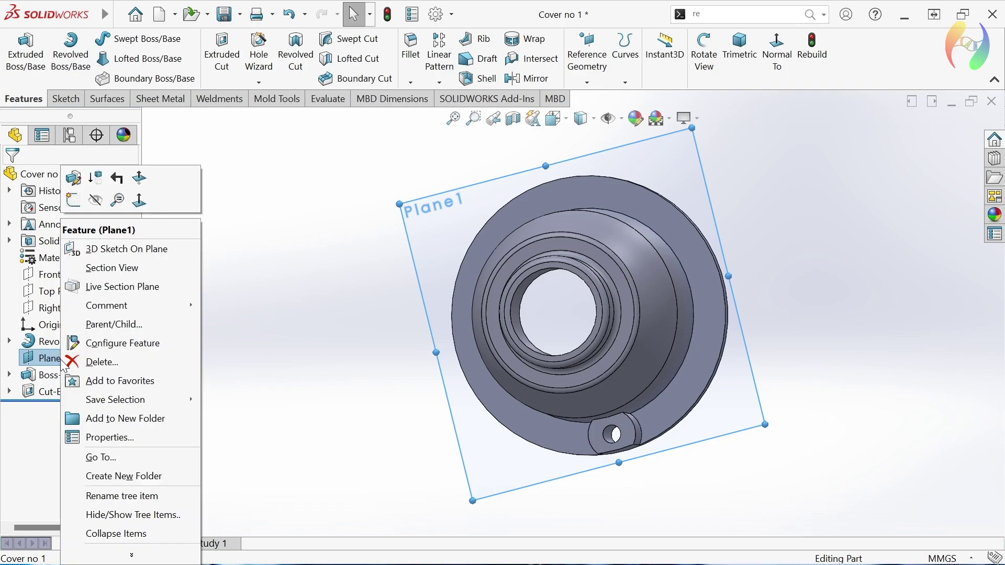
pyautogui.click(73, 204)
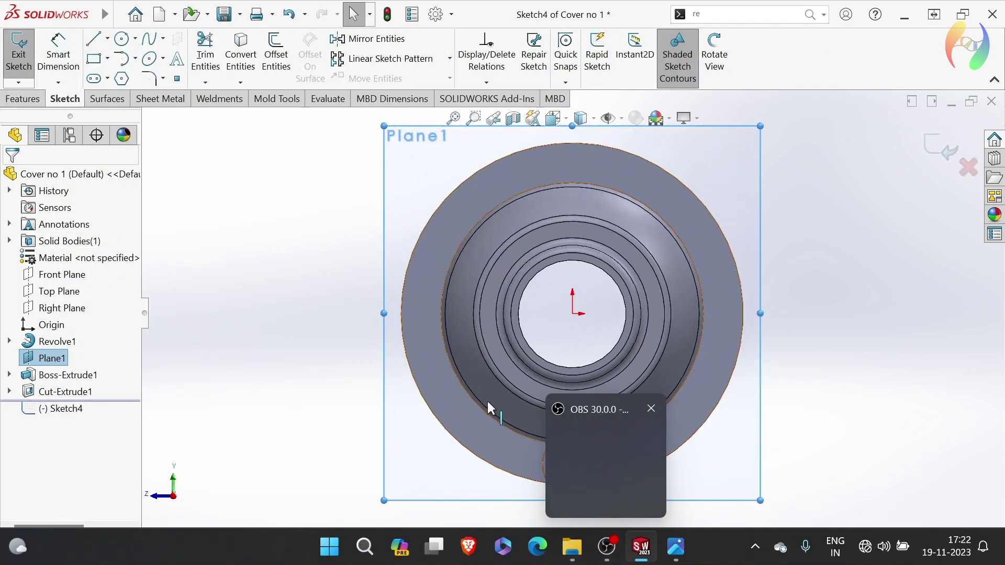
pyautogui.click(124, 47)
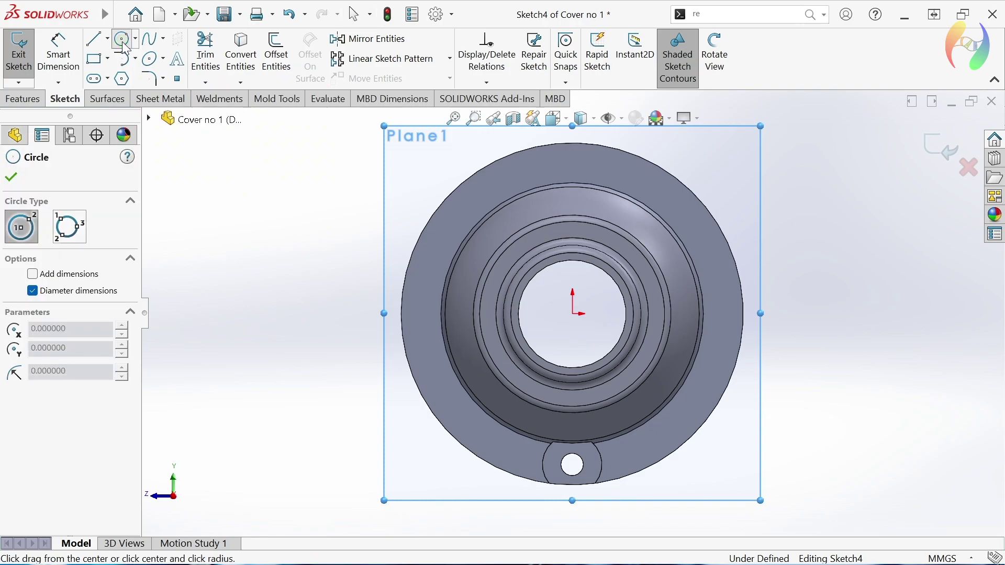
pyautogui.click(572, 465)
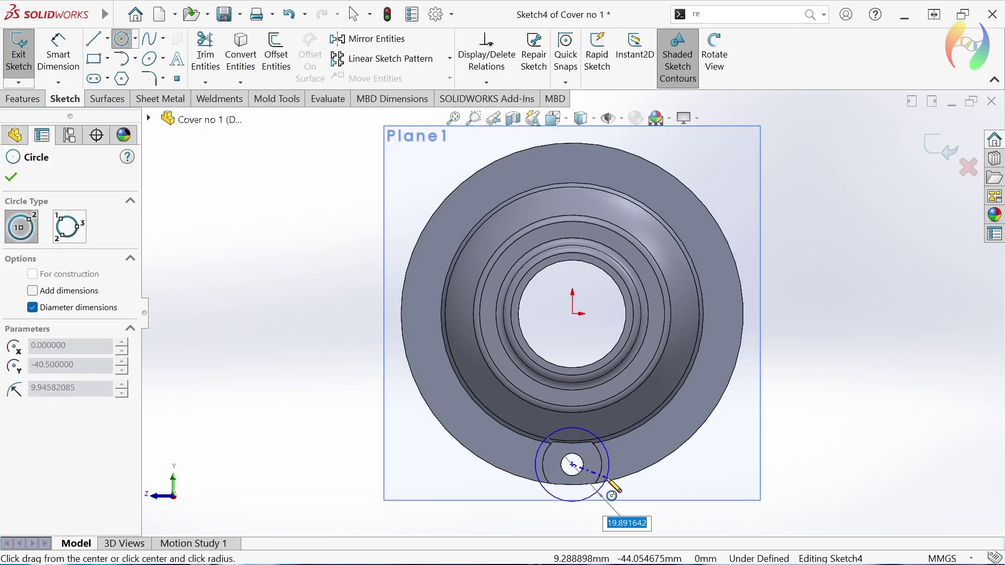
pyautogui.click(591, 465)
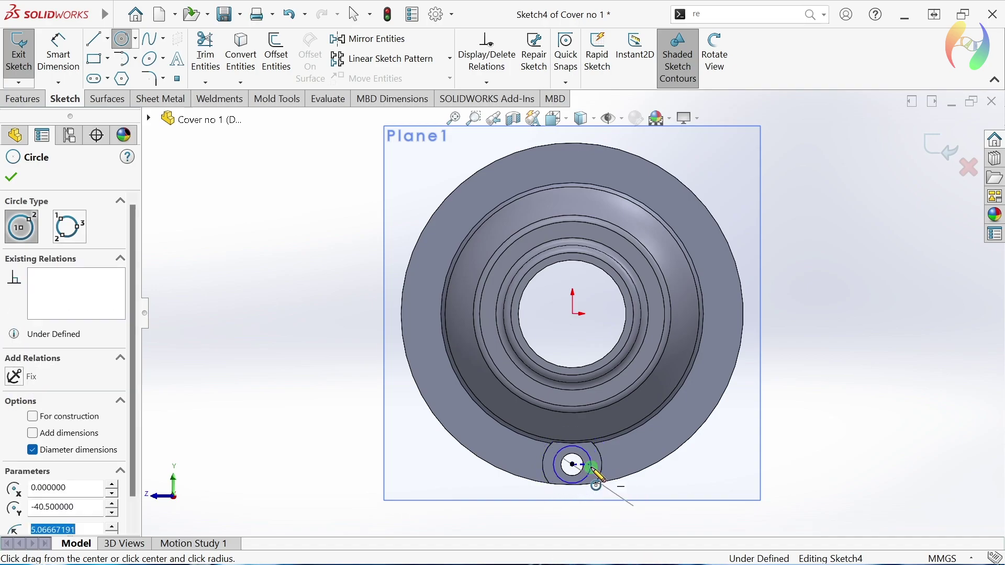
# Dimension the circle to Ø14 mm, fully defining Sketch4.
pyautogui.click(58, 52)
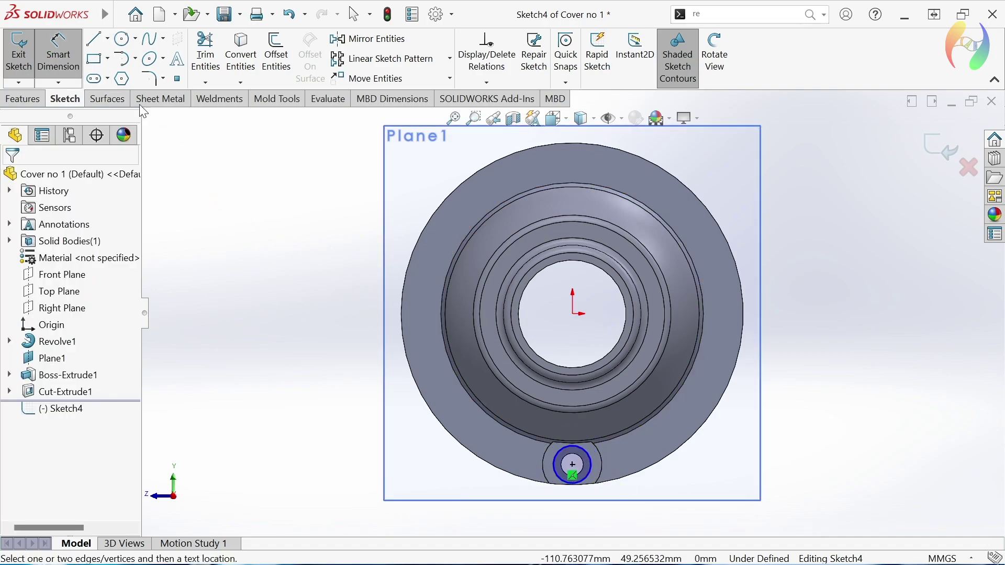
pyautogui.click(592, 468)
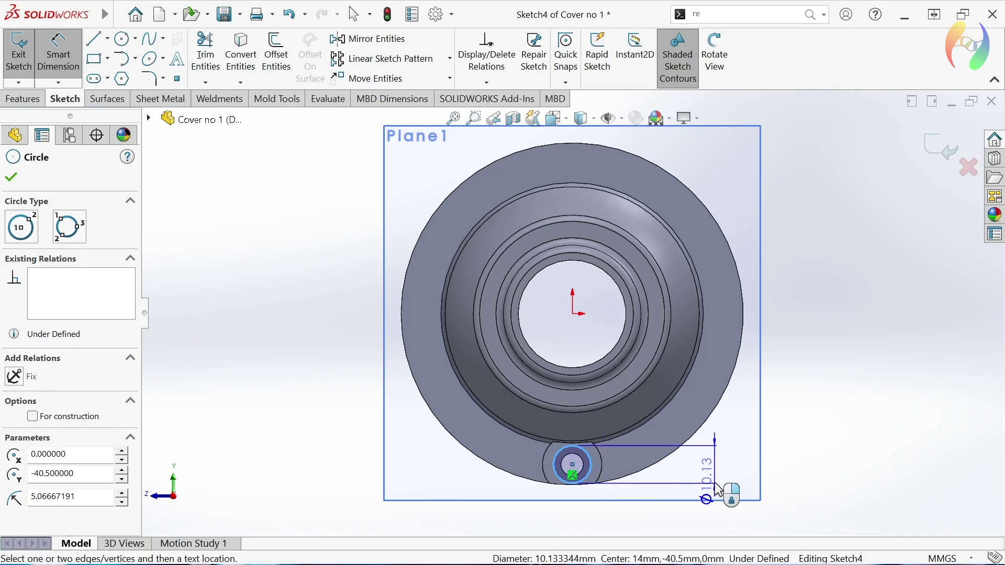
pyautogui.click(735, 448)
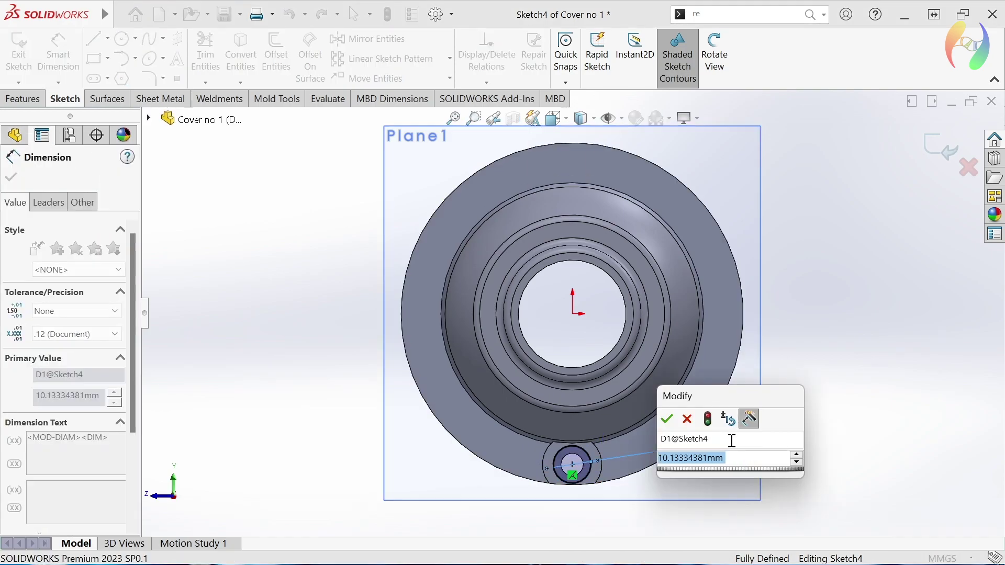
pyautogui.write('14')
pyautogui.press('Return')
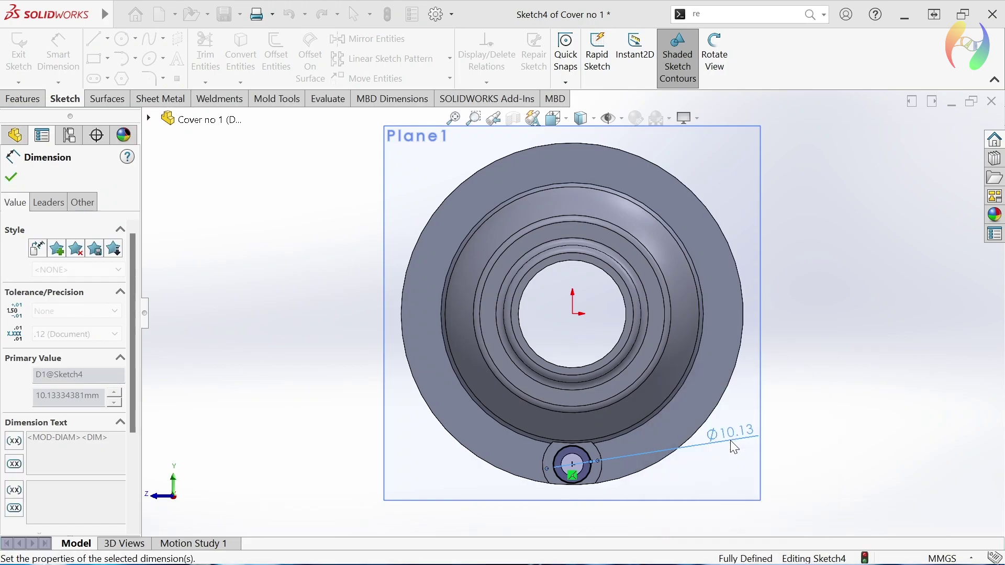
pyautogui.click(821, 460)
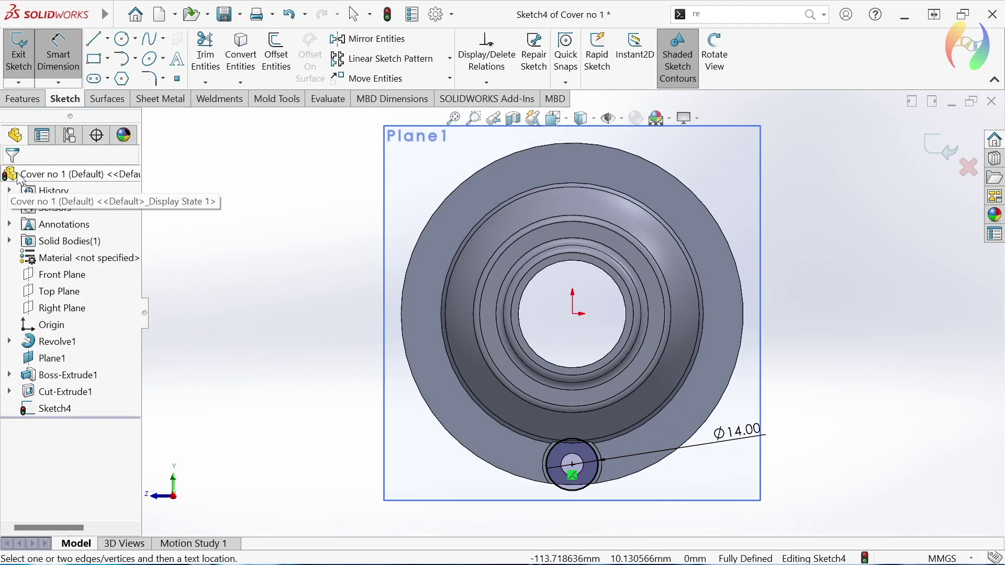
pyautogui.click(38, 100)
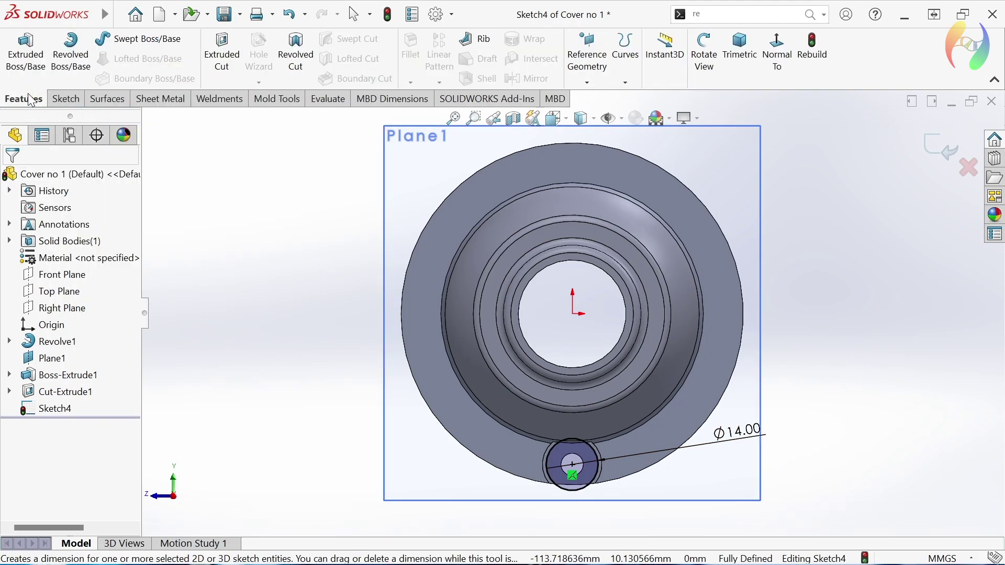
# Extrude-cut the Ø14 circle Through All, reversed into the lug, creating counterbore Cut-Extrude2.
pyautogui.click(220, 55)
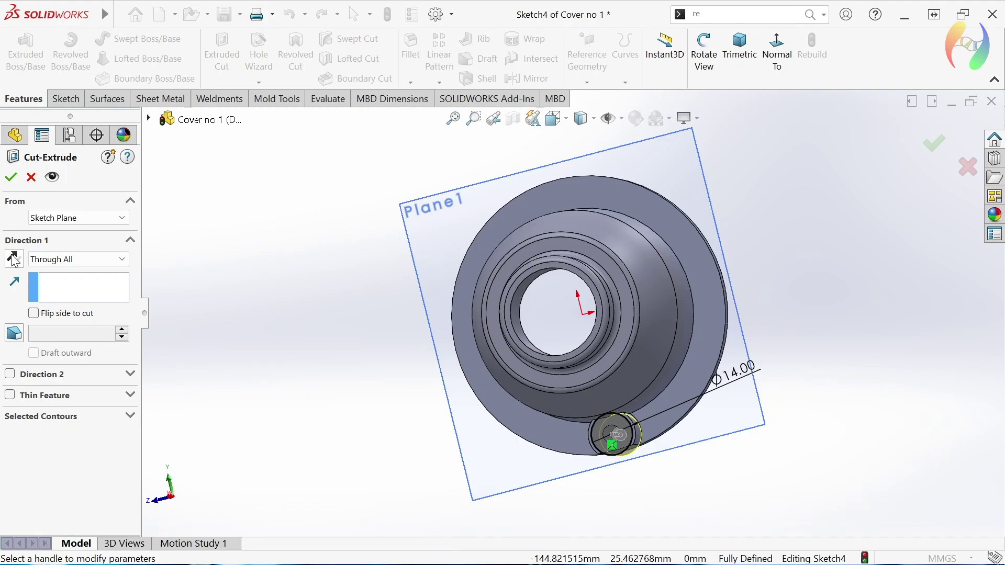
pyautogui.moveTo(284, 440); pyautogui.dragTo(197, 438, button='middle')
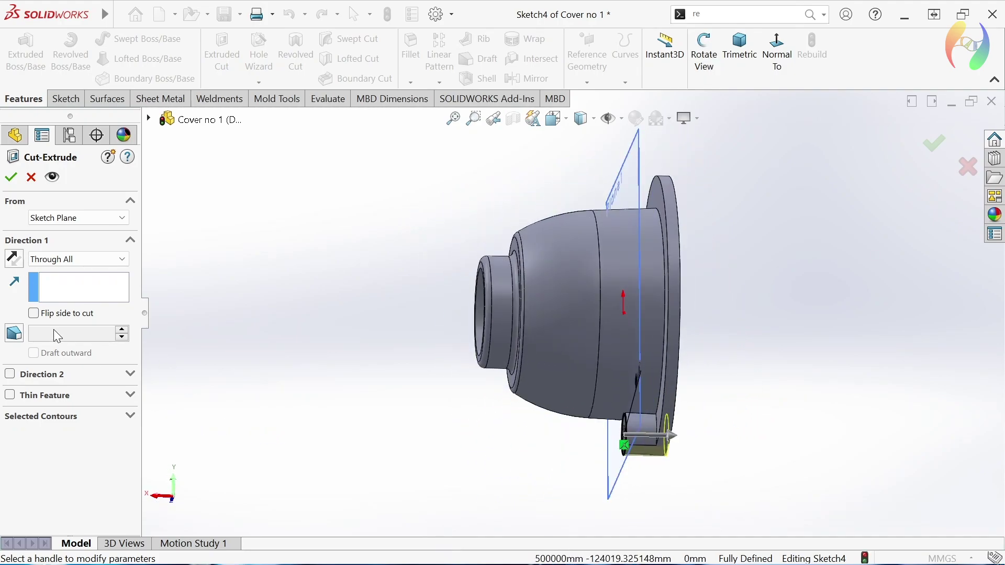
pyautogui.click(15, 262)
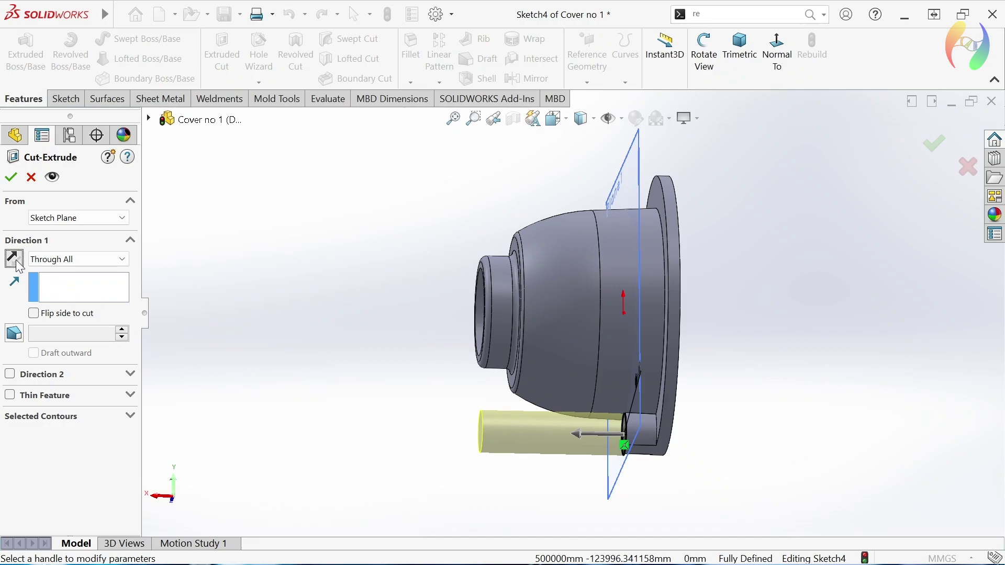
pyautogui.click(12, 177)
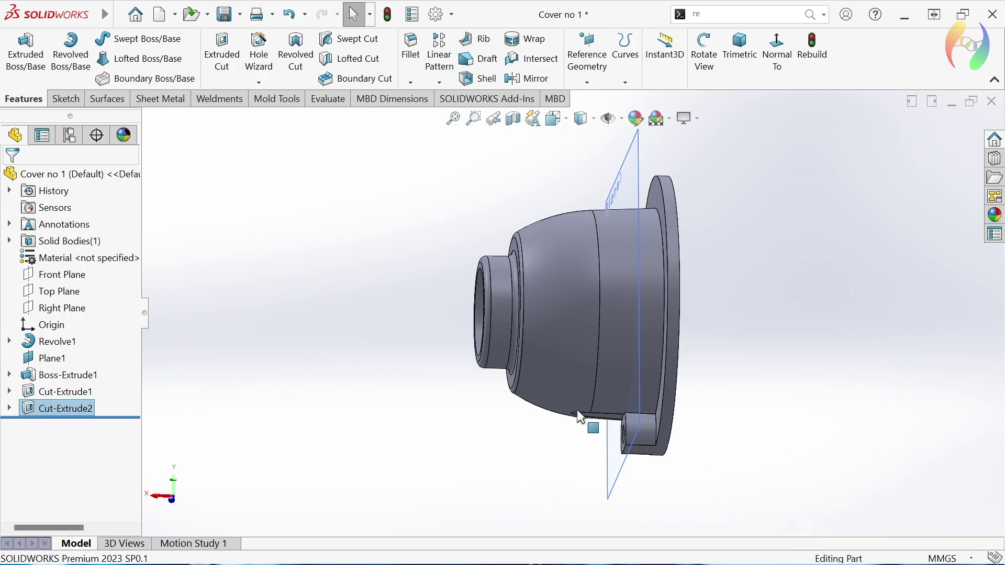
pyautogui.moveTo(457, 472)
pyautogui.mouseDown(button='middle')
pyautogui.moveTo(471, 442)
pyautogui.moveTo(520, 417)
pyautogui.moveTo(471, 446)
pyautogui.moveTo(566, 423)
pyautogui.mouseUp(button='middle')
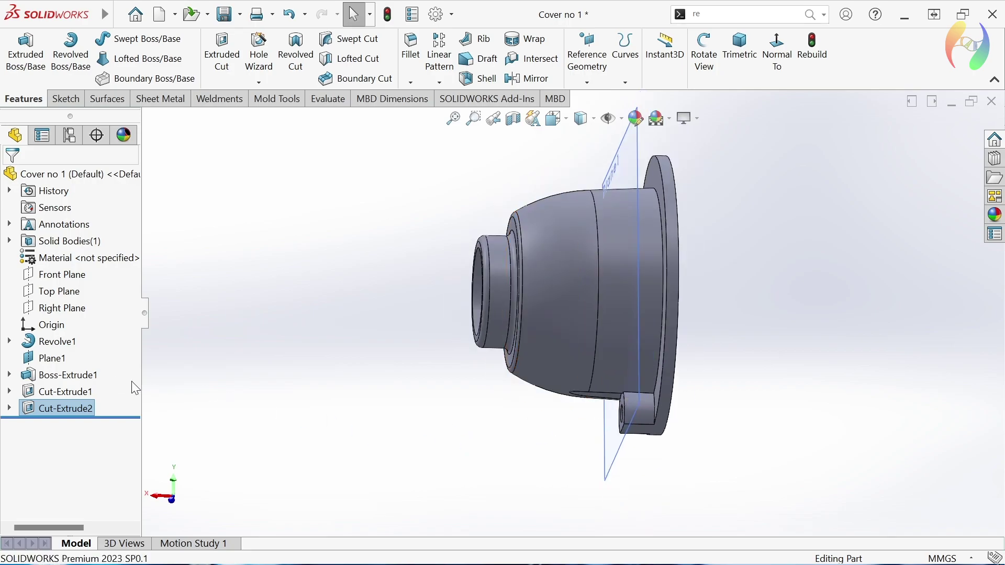
# Hide Plane1 in the feature tree so only the cover body shows.
pyautogui.click(60, 368)
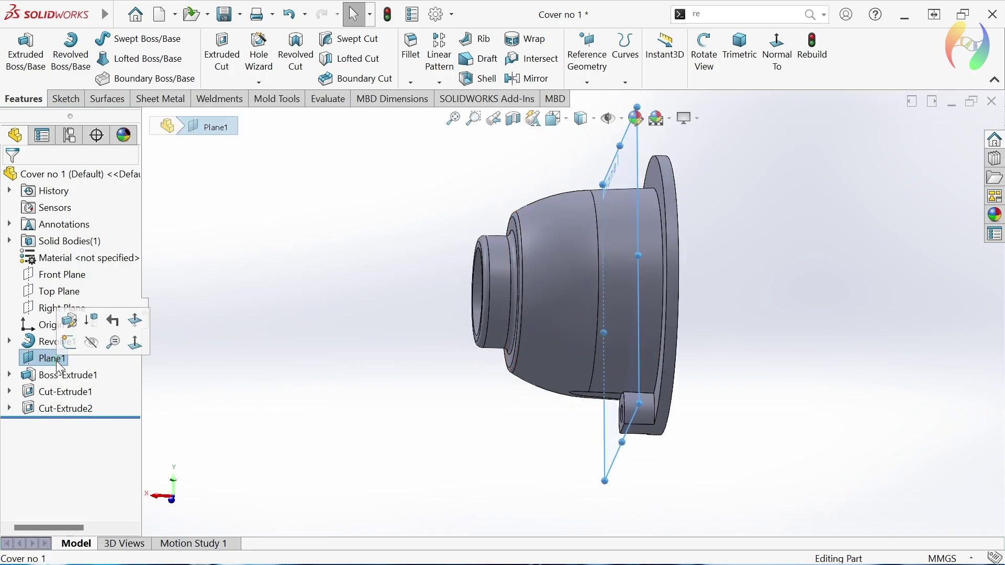
pyautogui.rightClick(61, 368)
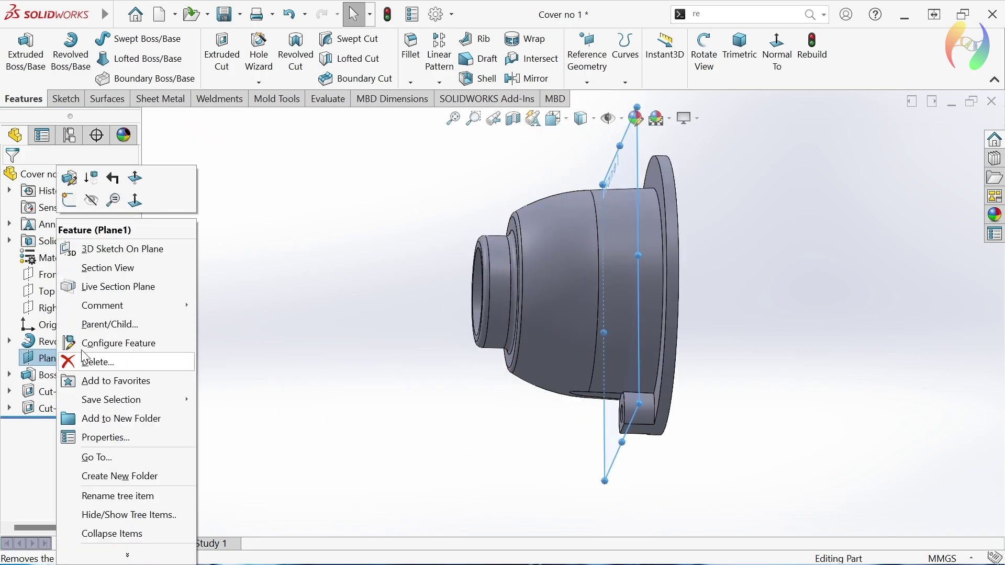
pyautogui.click(92, 202)
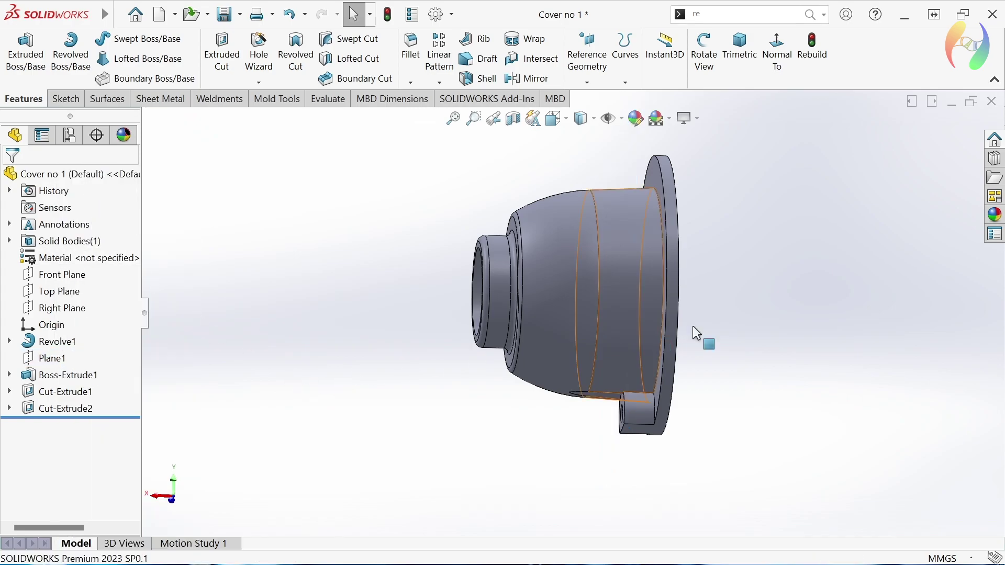
pyautogui.moveTo(743, 274)
pyautogui.mouseDown(button='middle')
pyautogui.moveTo(761, 299)
pyautogui.moveTo(768, 283)
pyautogui.mouseUp(button='middle')
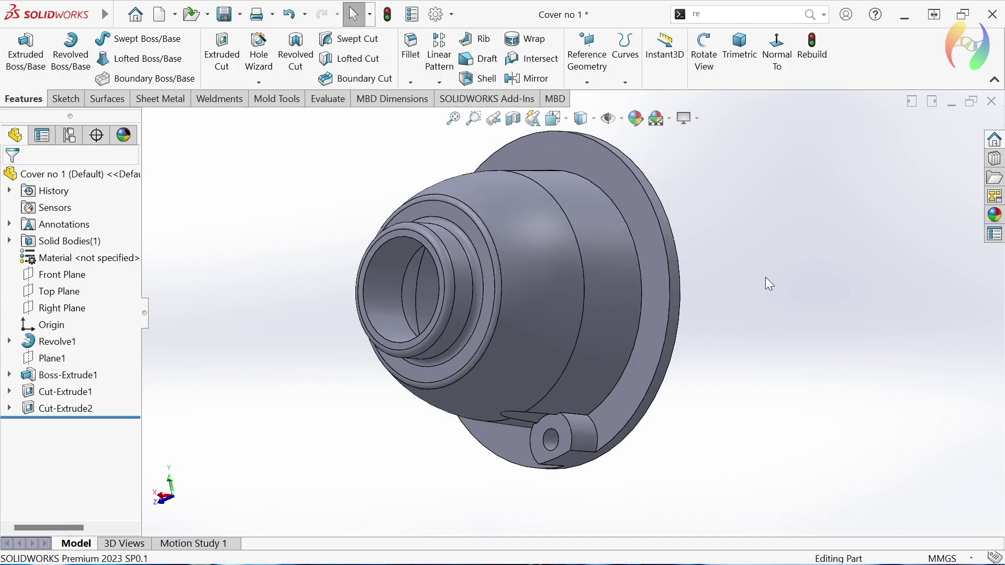
# Circular-pattern Boss-Extrude1, Cut-Extrude1 and Cut-Extrude2 six times around the bore edge.
pyautogui.click(439, 83)
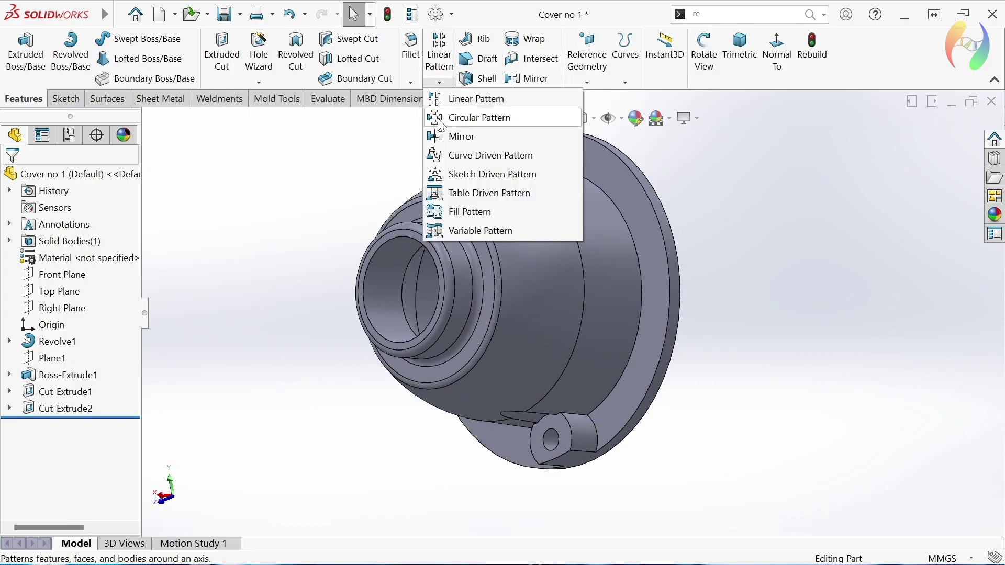
pyautogui.click(473, 116)
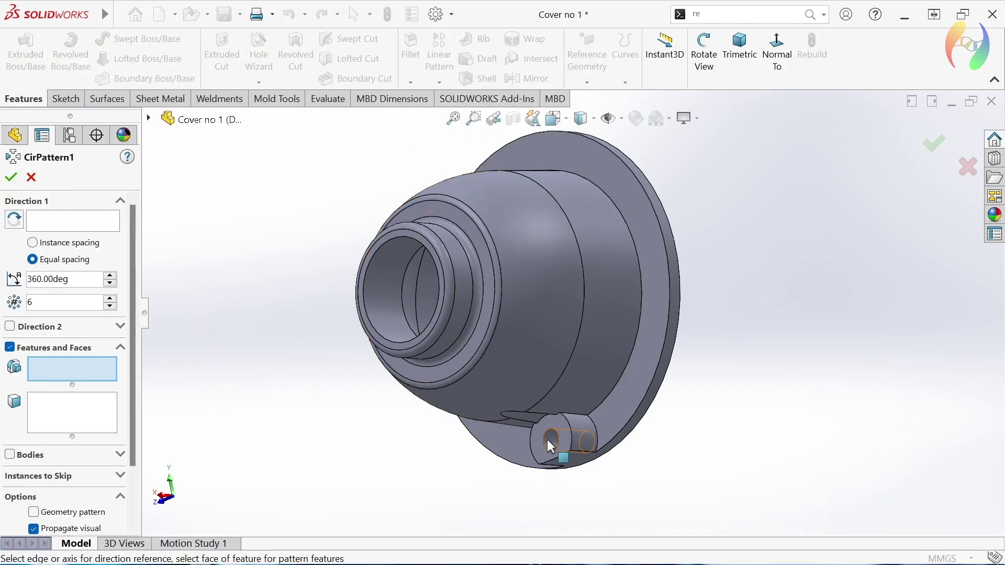
pyautogui.click(151, 120)
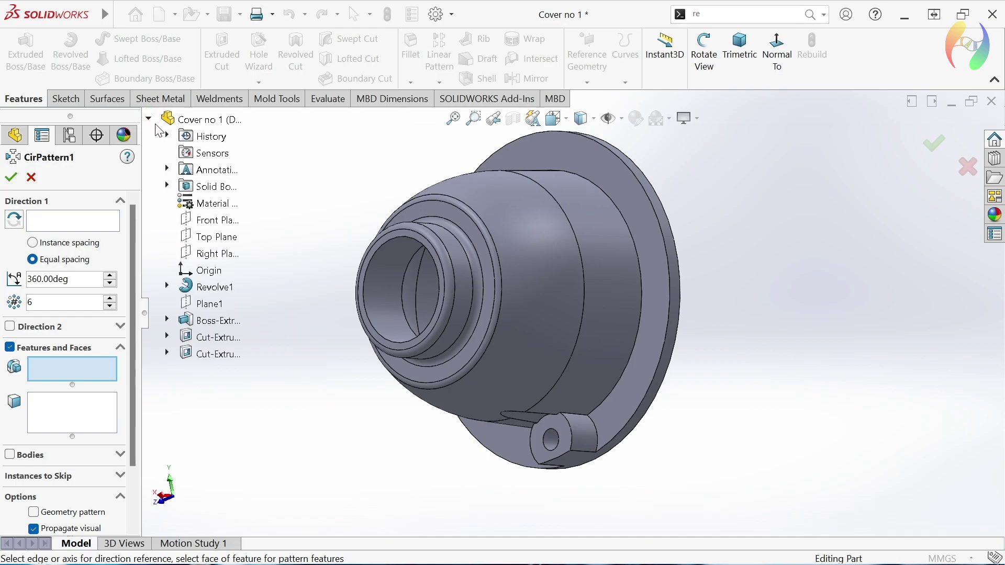
pyautogui.click(207, 328)
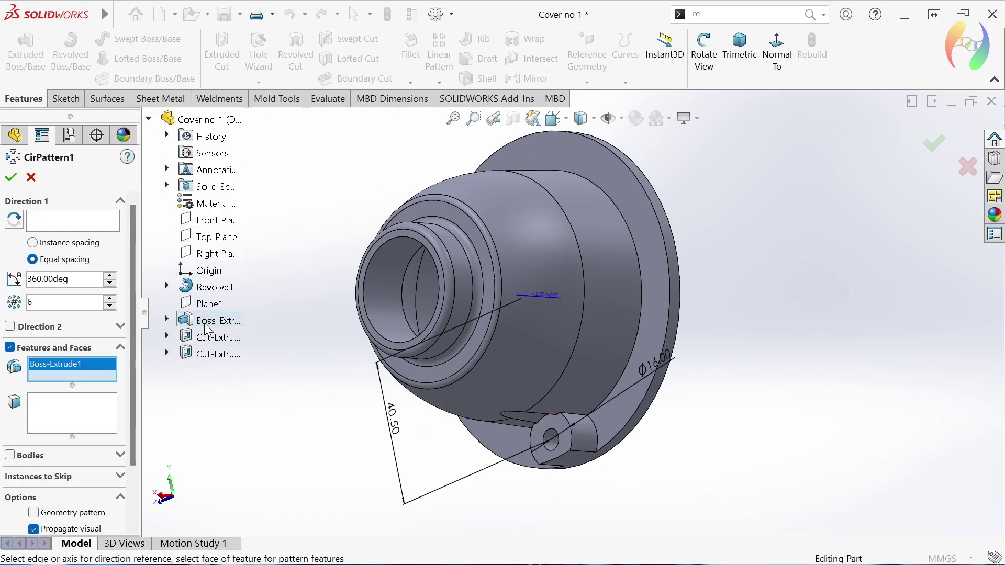
pyautogui.click(210, 338)
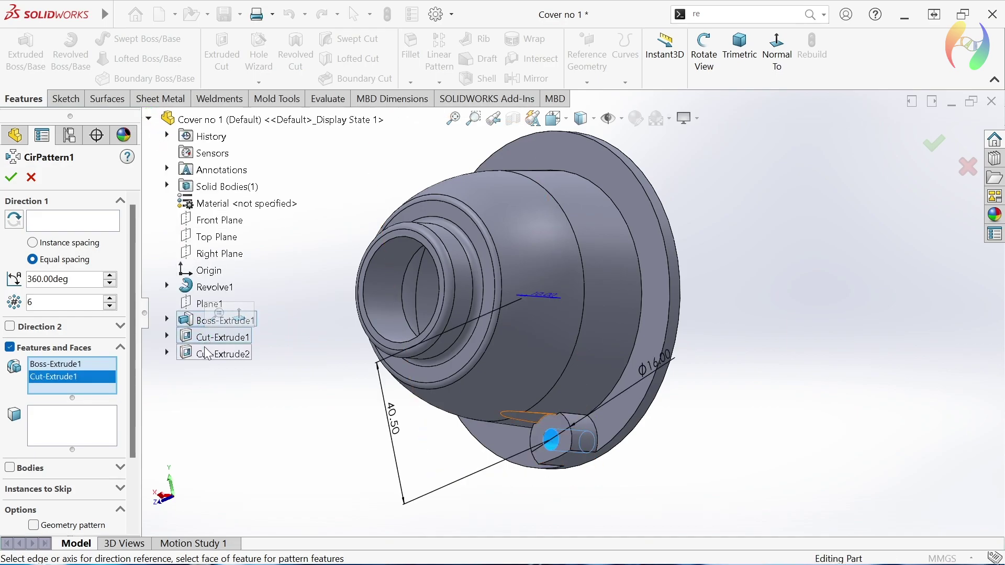
pyautogui.click(206, 355)
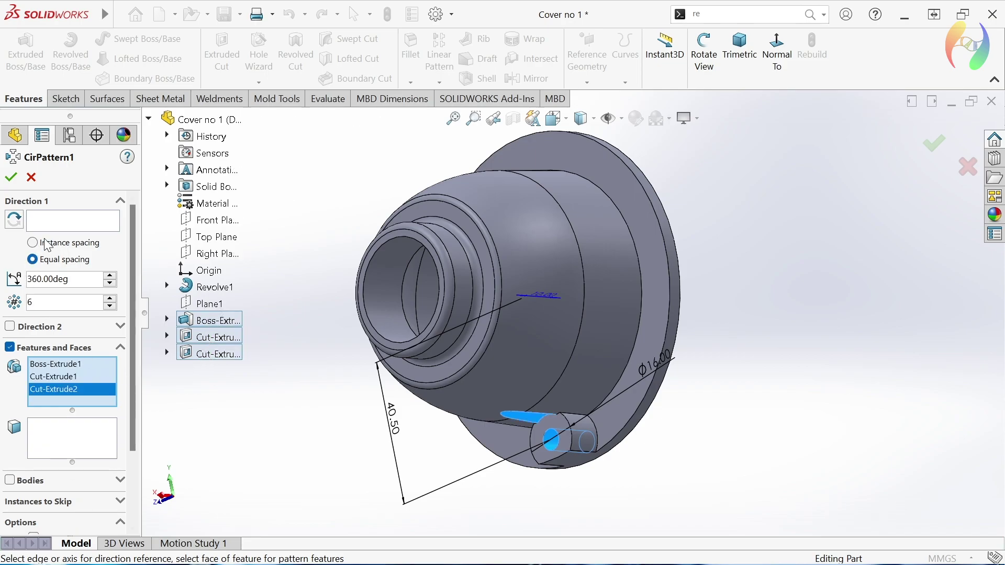
pyautogui.click(52, 219)
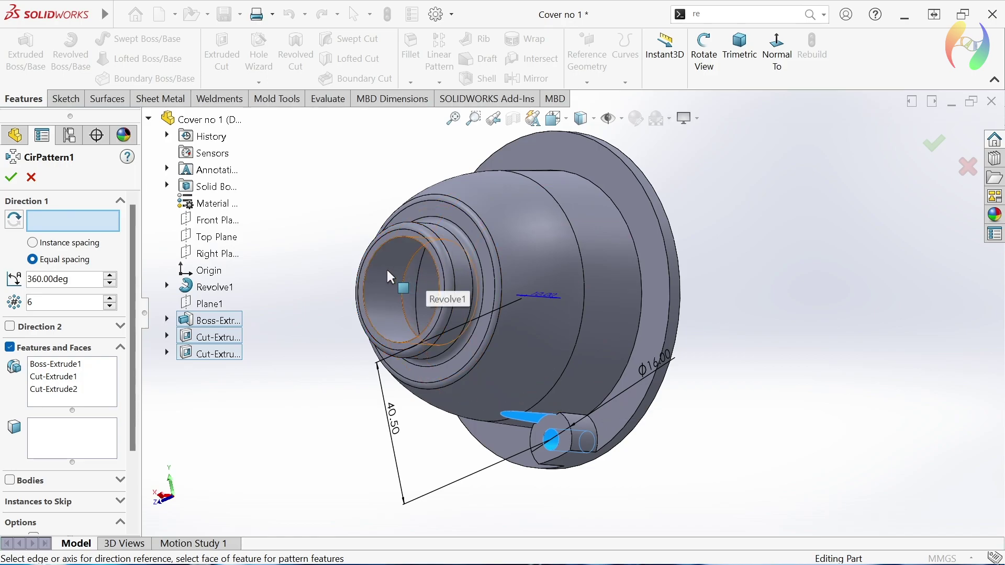
pyautogui.click(365, 280)
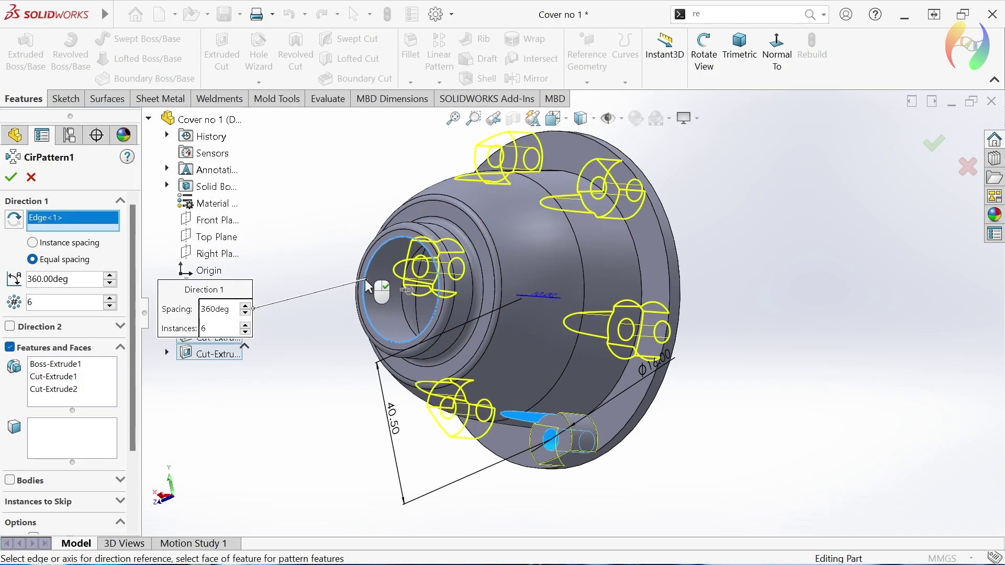
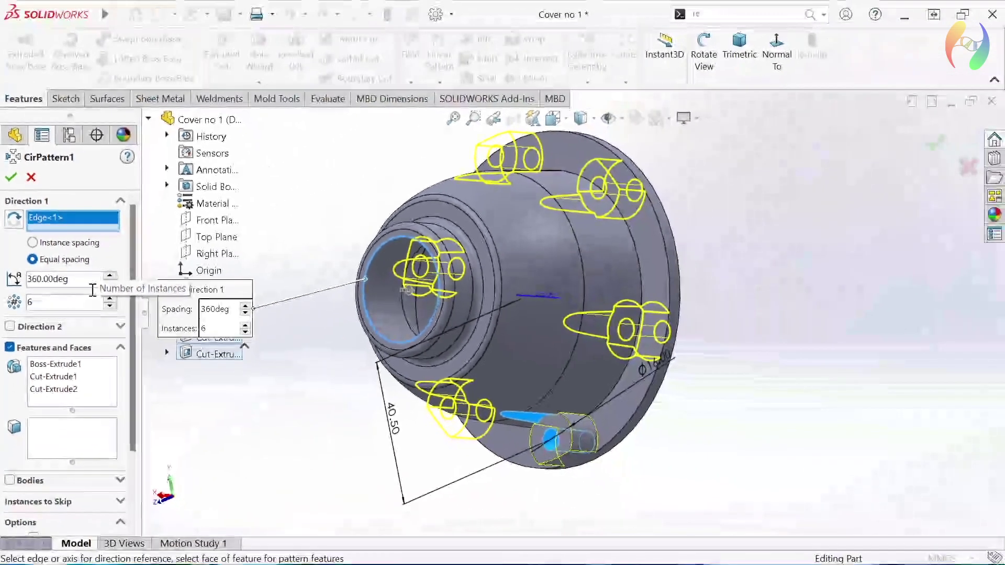
# Confirm CirPattern1 with 6 instances equally spaced over 360° around Edge<1>.
pyautogui.click(11, 178)
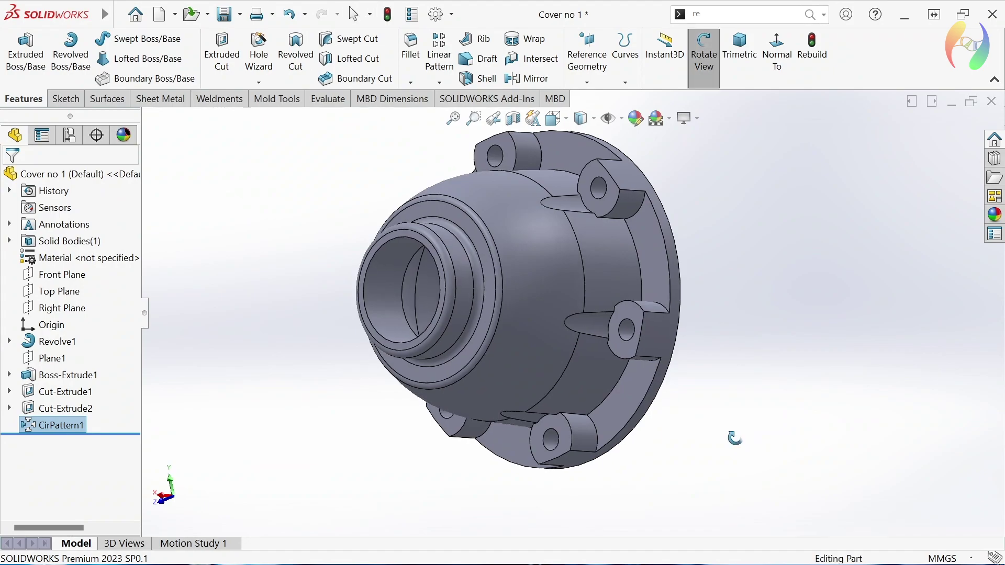
pyautogui.moveTo(744, 441); pyautogui.dragTo(793, 428, button='middle')
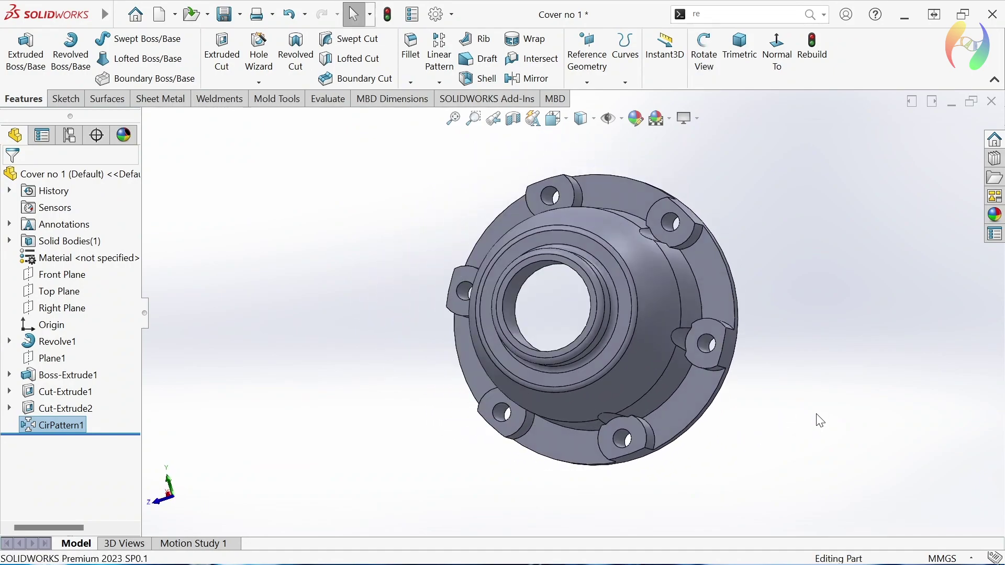
pyautogui.moveTo(820, 419); pyautogui.dragTo(838, 407, button='middle')
pyautogui.moveTo(838, 407)
pyautogui.mouseDown()
pyautogui.moveTo(823, 422)
pyautogui.moveTo(796, 421)
pyautogui.moveTo(832, 419)
pyautogui.moveTo(859, 352)
pyautogui.moveTo(808, 401)
pyautogui.mouseUp()
pyautogui.press('Escape')
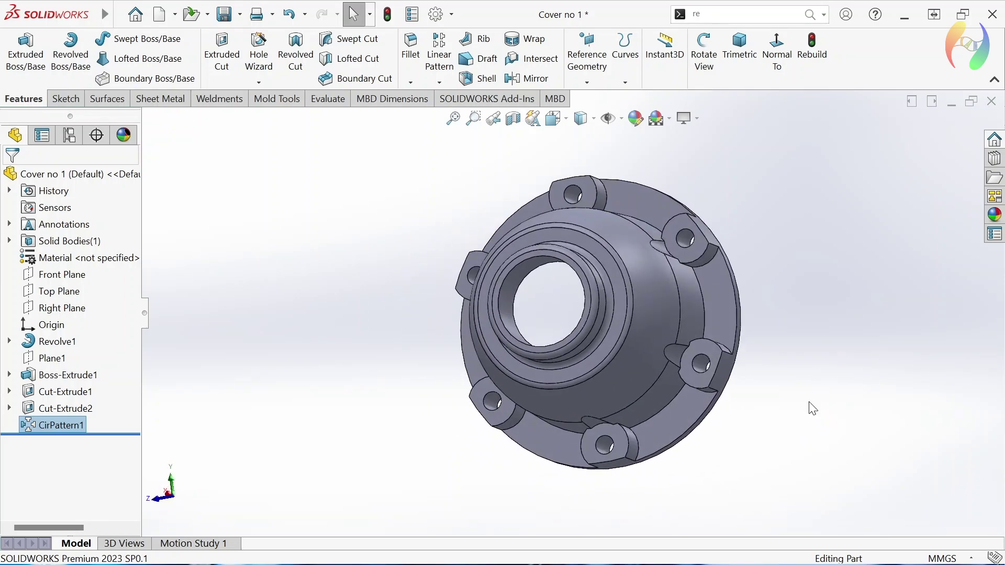
pyautogui.click(66, 289)
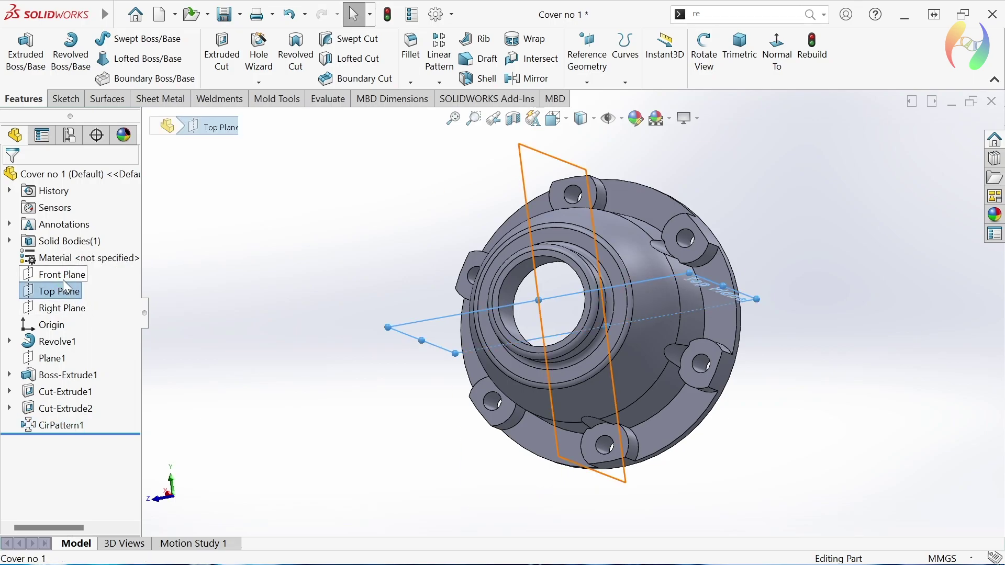
pyautogui.click(58, 277)
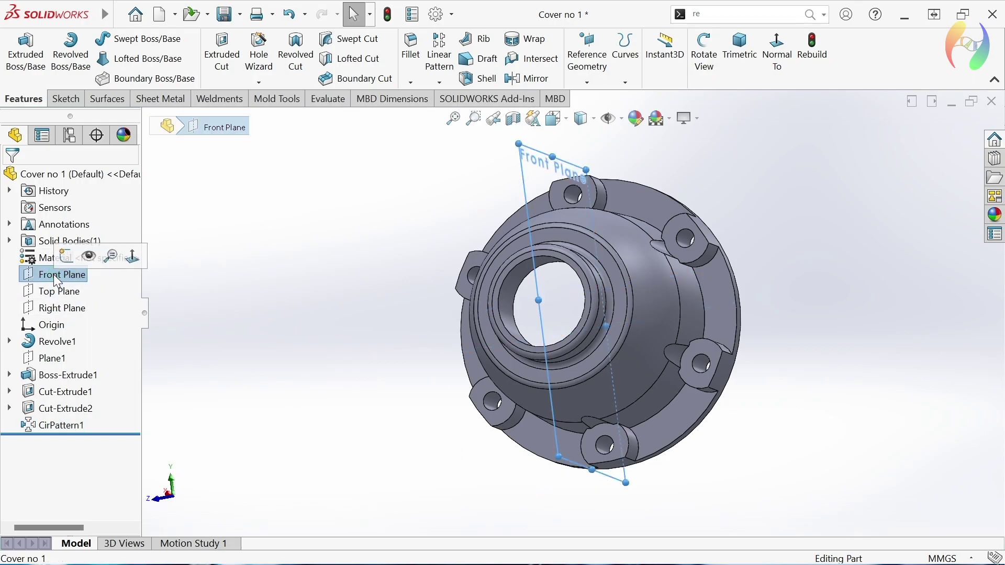
# Open a new empty sketch, Sketch5, on the Front Plane.
pyautogui.rightClick(58, 281)
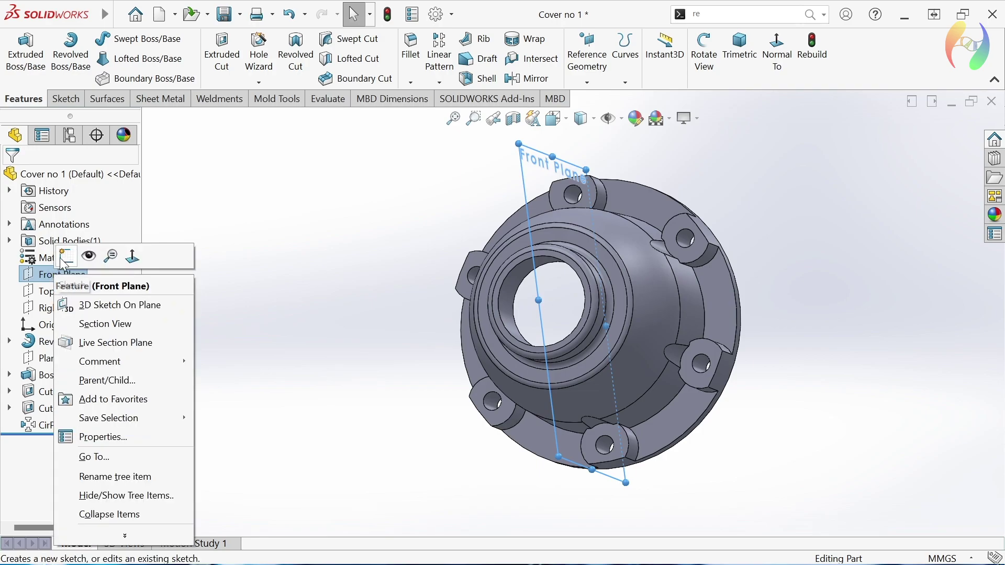
pyautogui.click(66, 256)
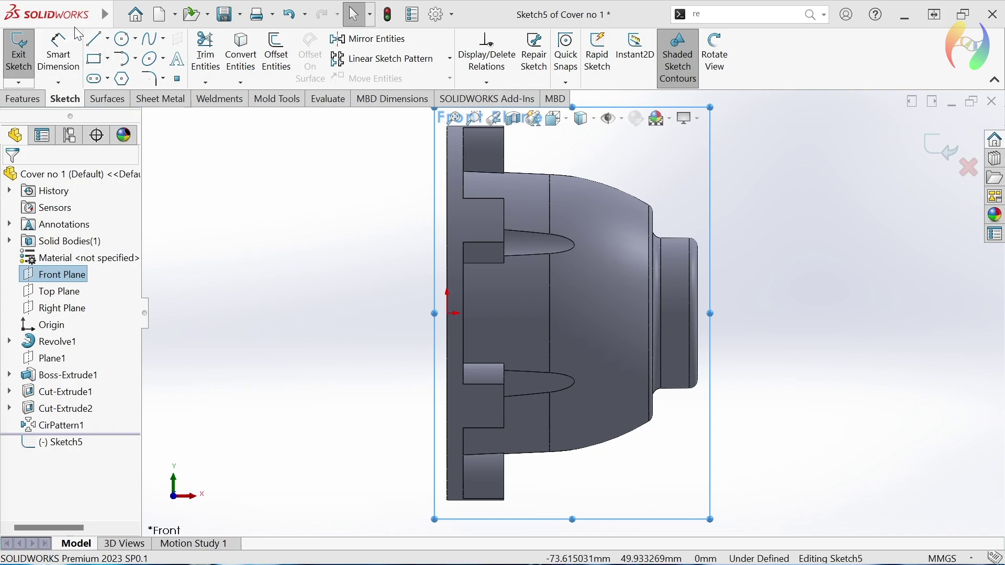
# Draw a closed D-shaped profile: top line, tangent semicircular arc, bottom line and closing vertical line.
pyautogui.click(92, 40)
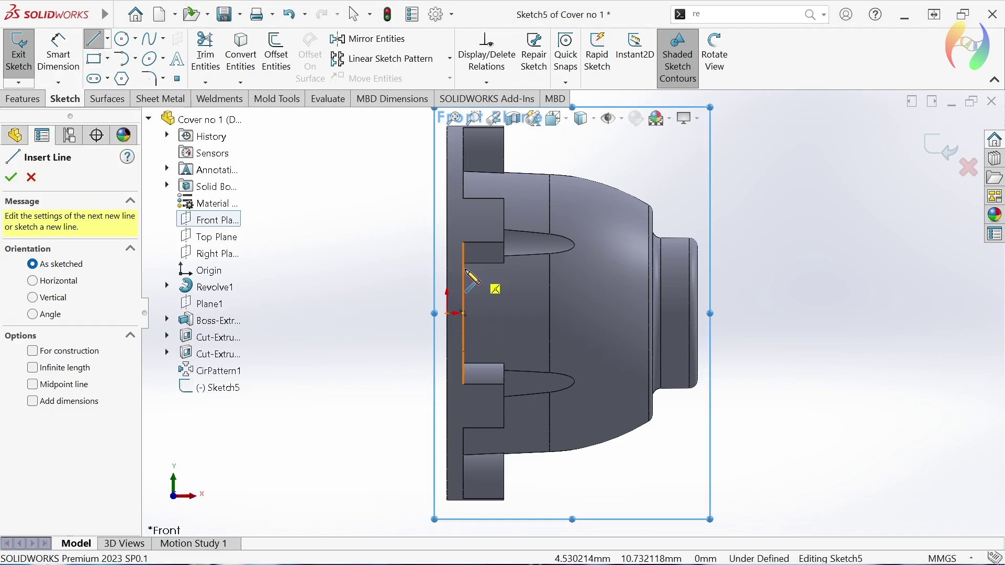
pyautogui.click(406, 256)
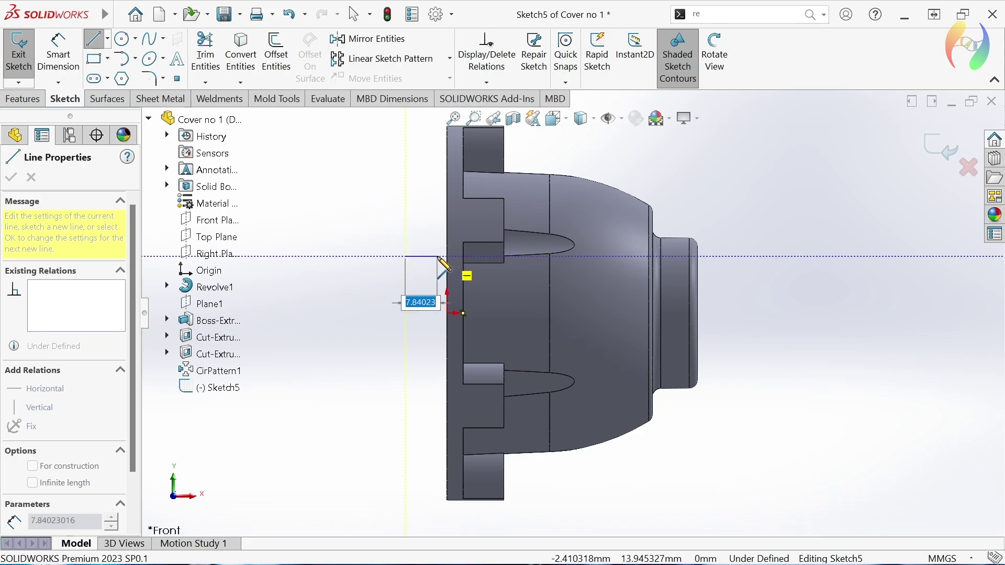
pyautogui.click(438, 256)
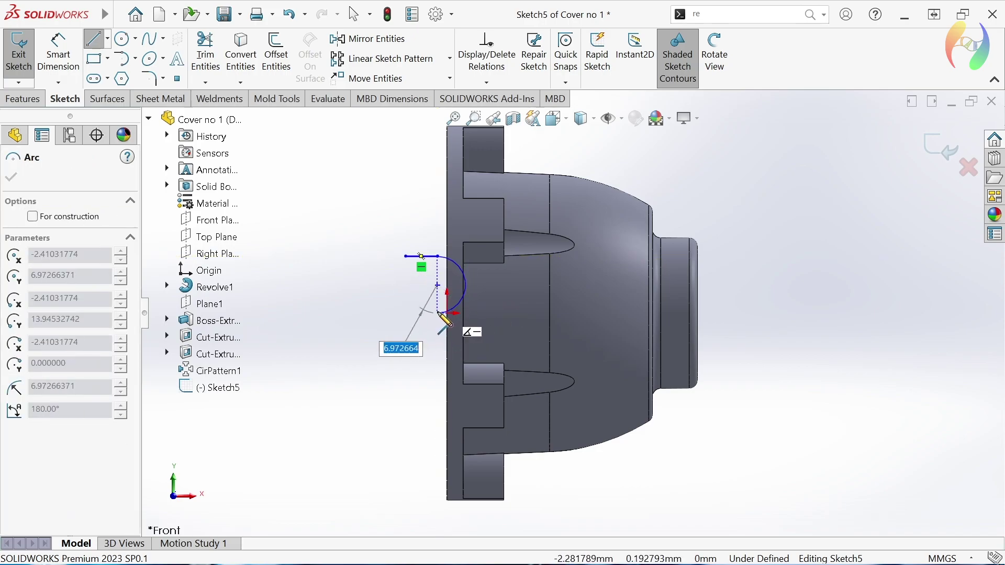
pyautogui.click(438, 313)
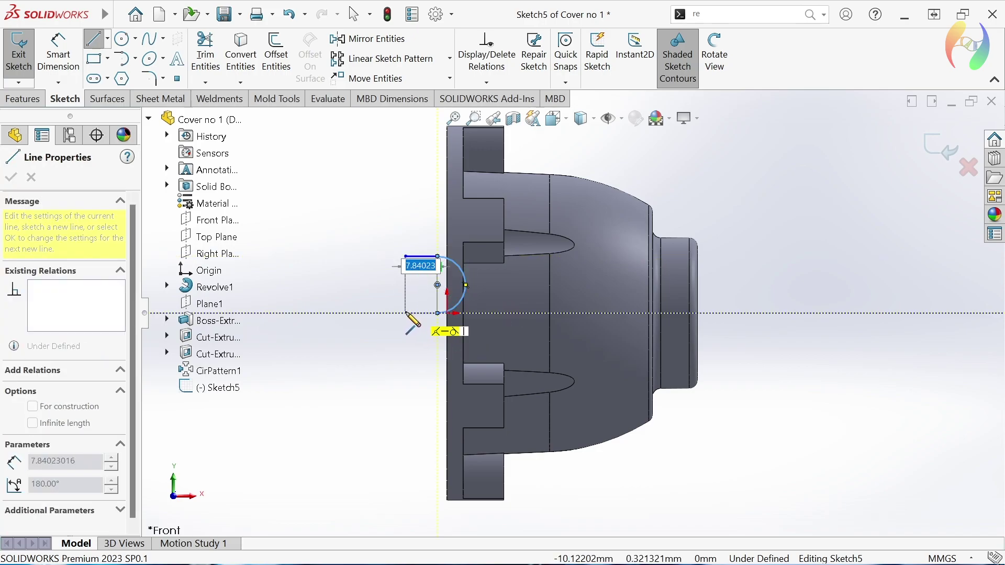
pyautogui.click(405, 313)
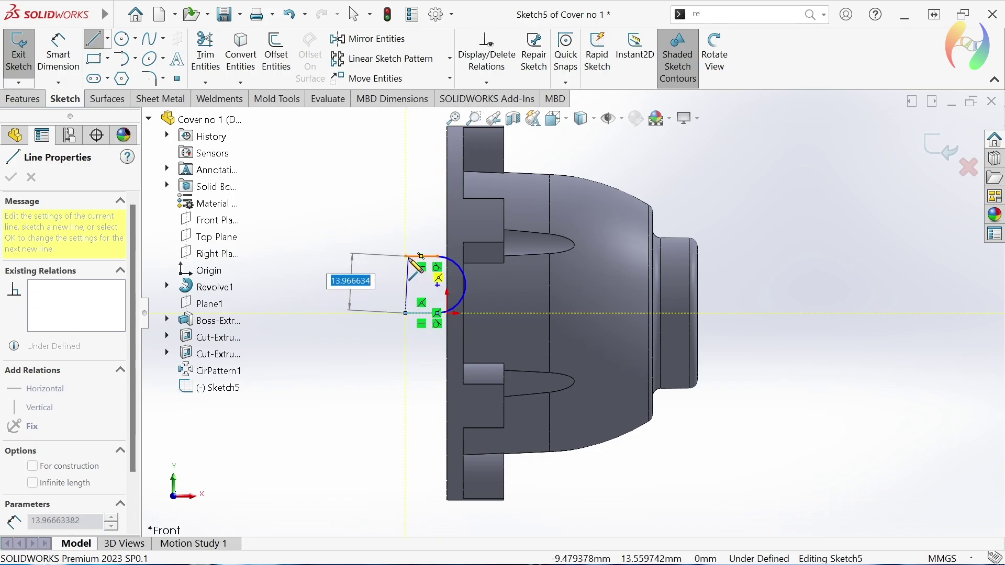
pyautogui.click(406, 257)
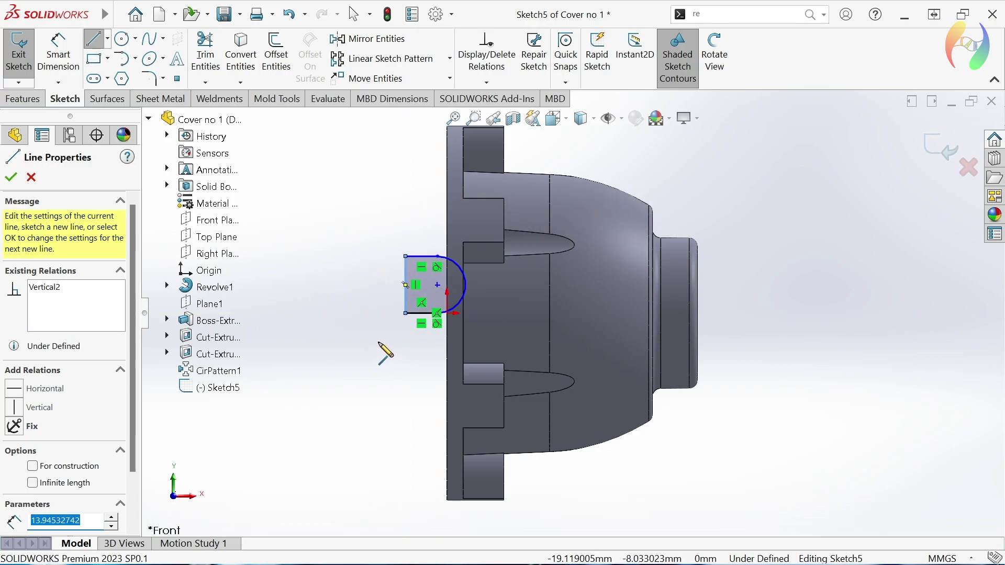
pyautogui.press('Escape')
pyautogui.press('Escape')
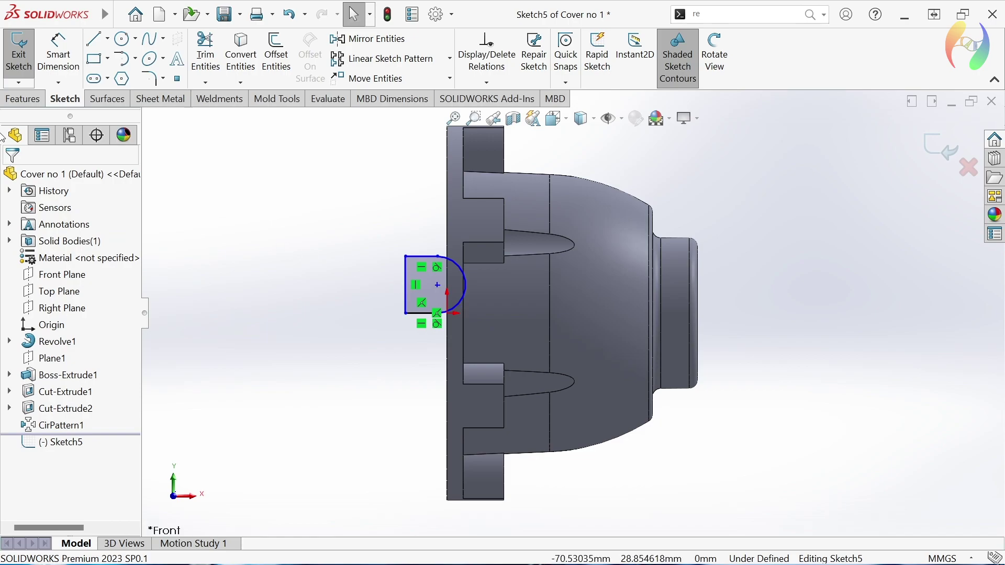
# Dimension the profile with a 22 mm left-edge height and a 15.5 mm top-line length.
pyautogui.click(58, 54)
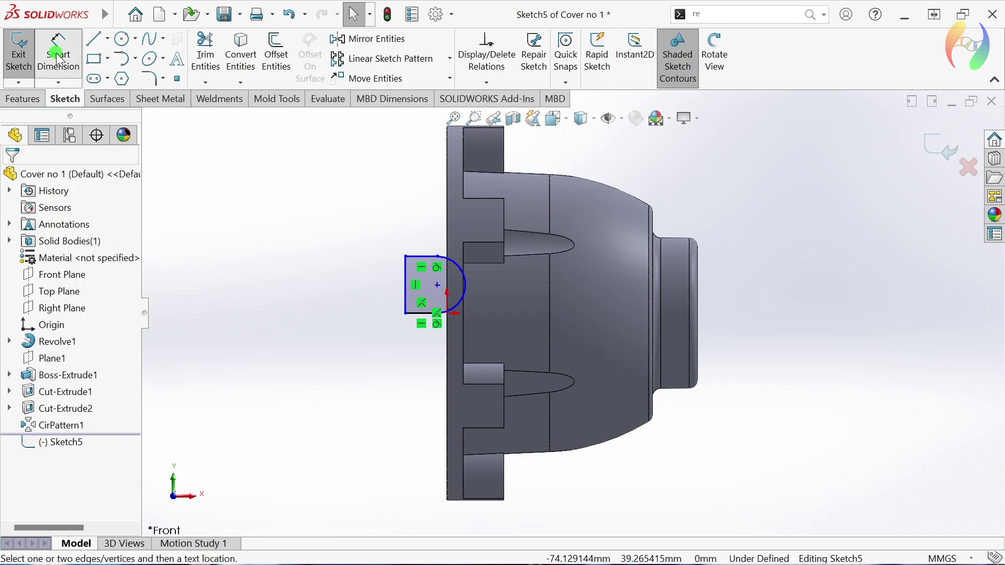
pyautogui.click(405, 272)
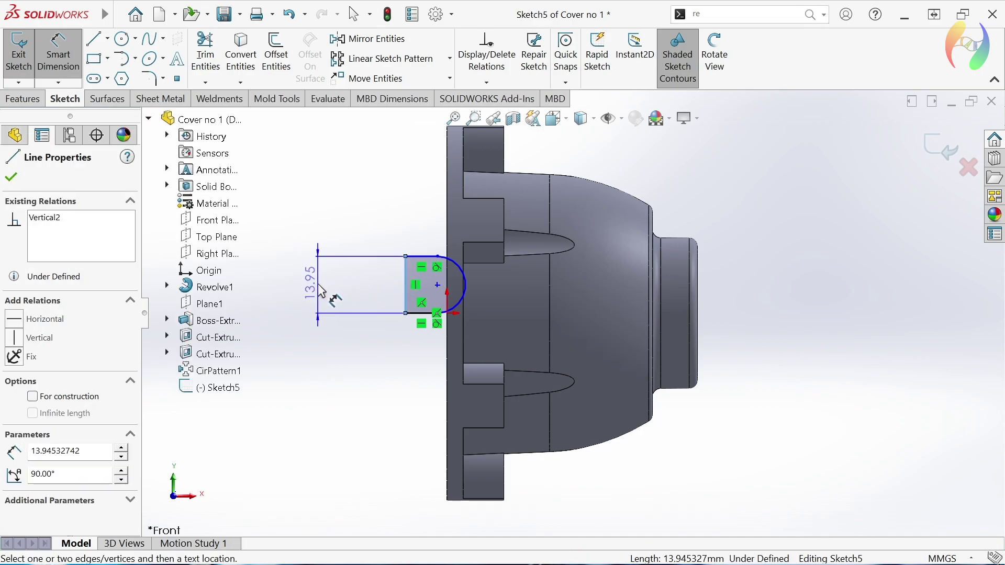
pyautogui.click(322, 291)
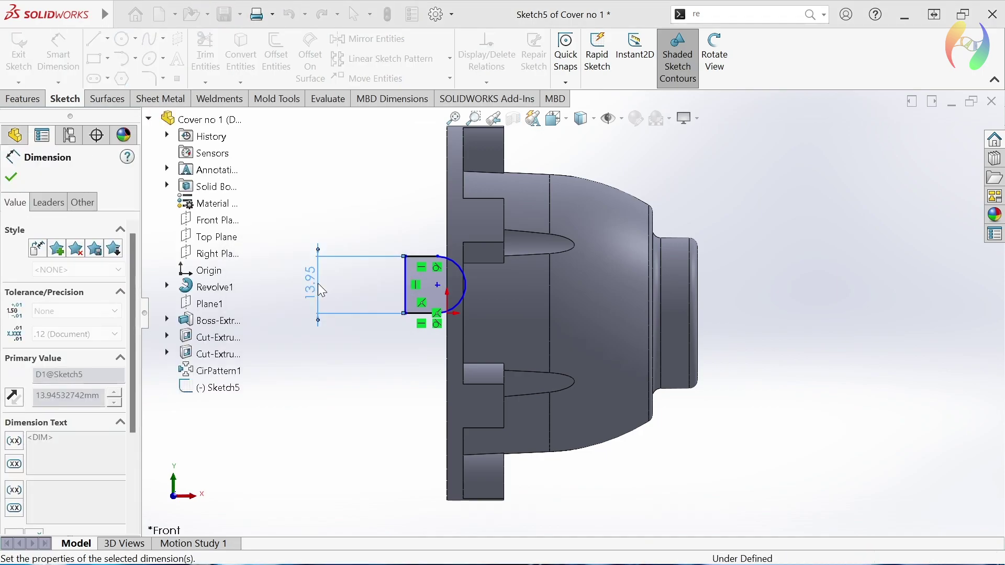
pyautogui.write('22')
pyautogui.press('Return')
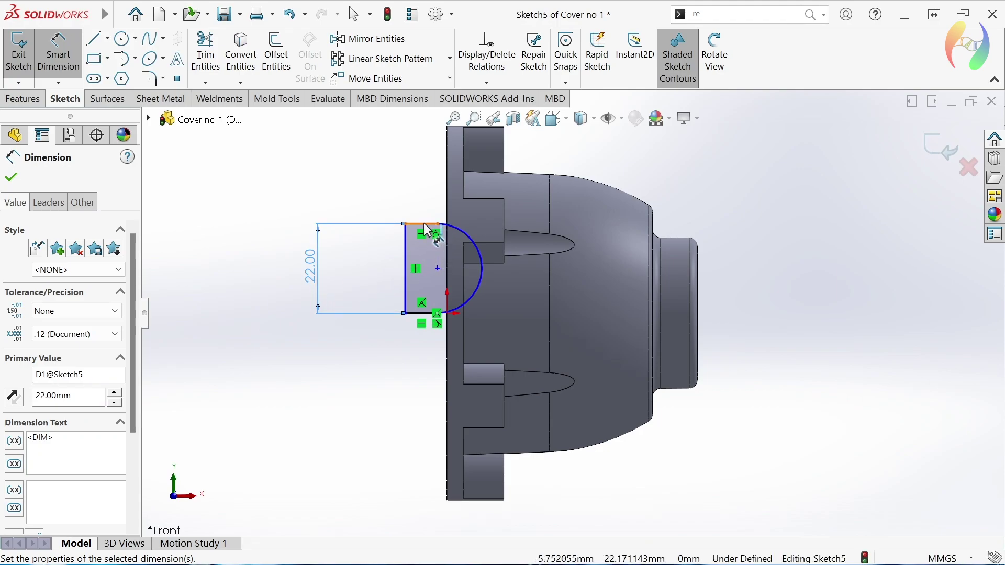
pyautogui.click(424, 224)
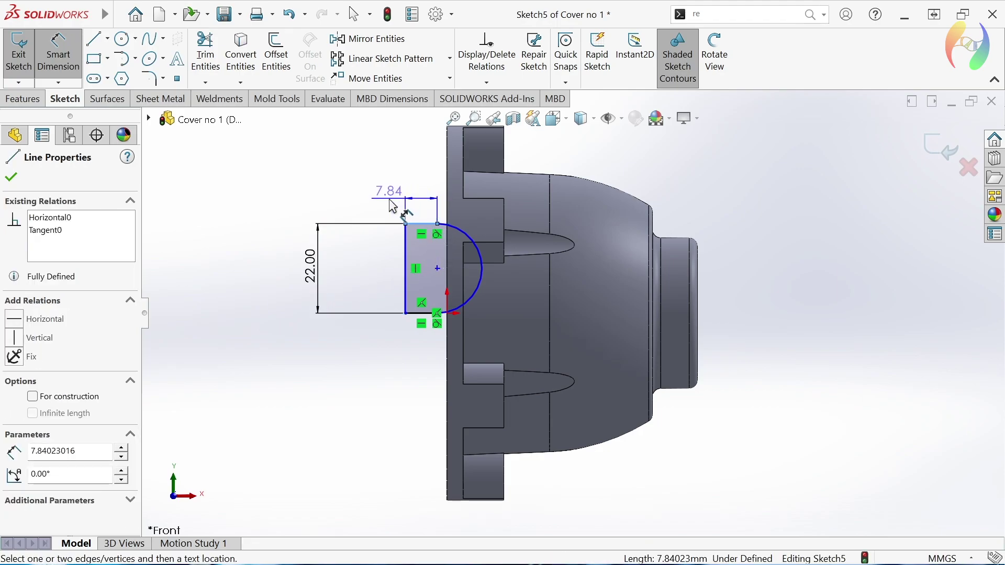
pyautogui.click(391, 202)
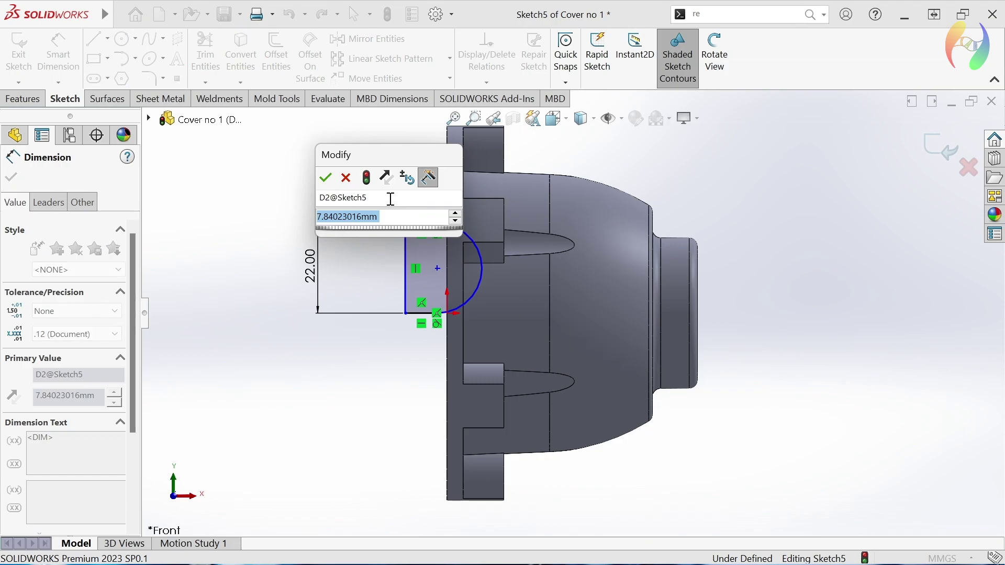
pyautogui.write('15.5')
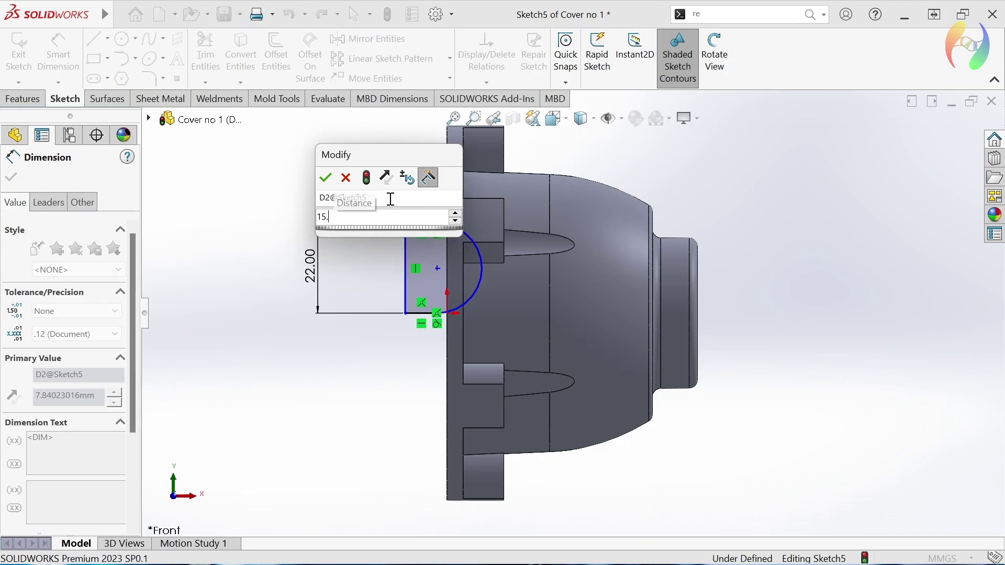
pyautogui.press('Return')
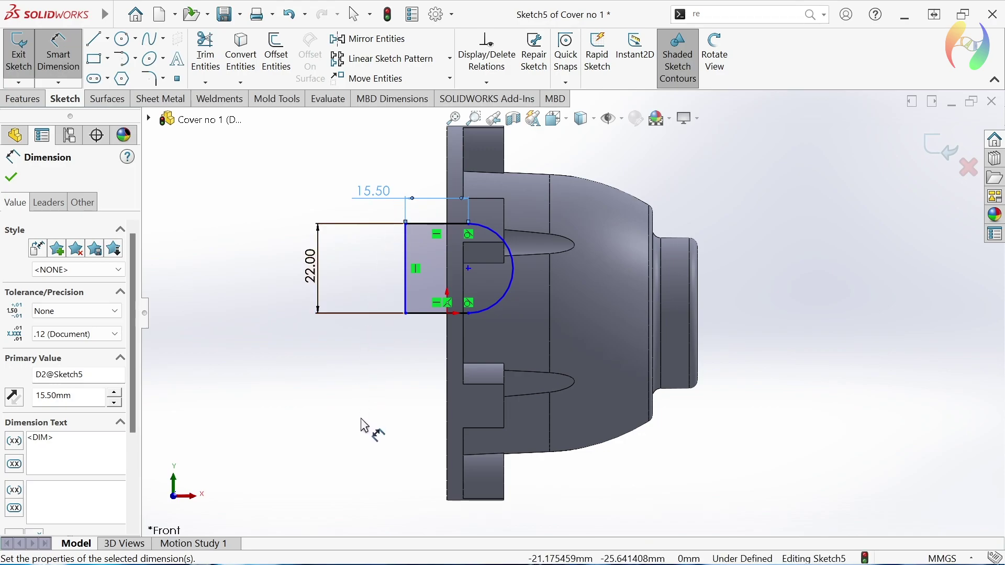
pyautogui.press('Escape')
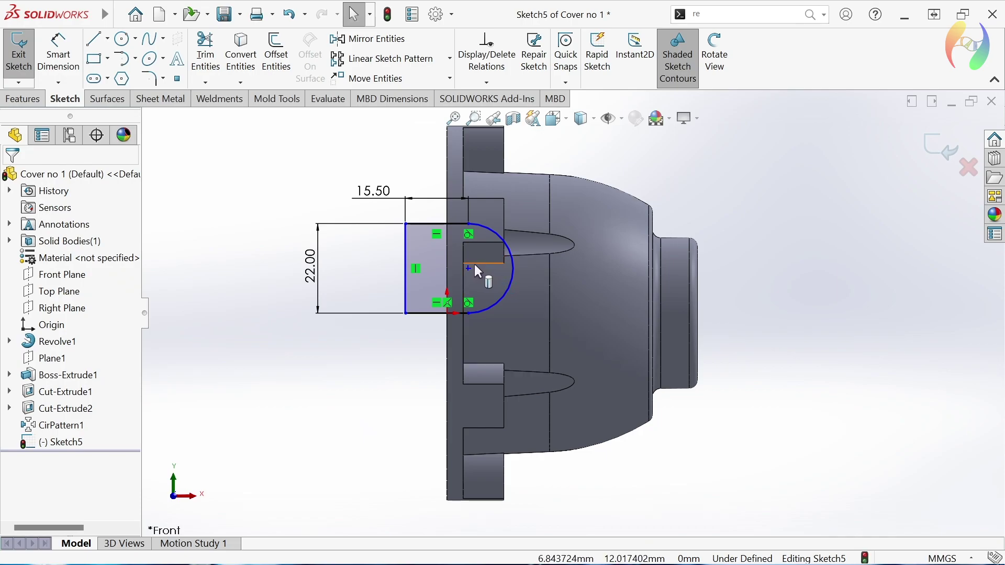
# Try a Horizontal relation between the arc centre and origin, then undo it.
pyautogui.click(468, 269)
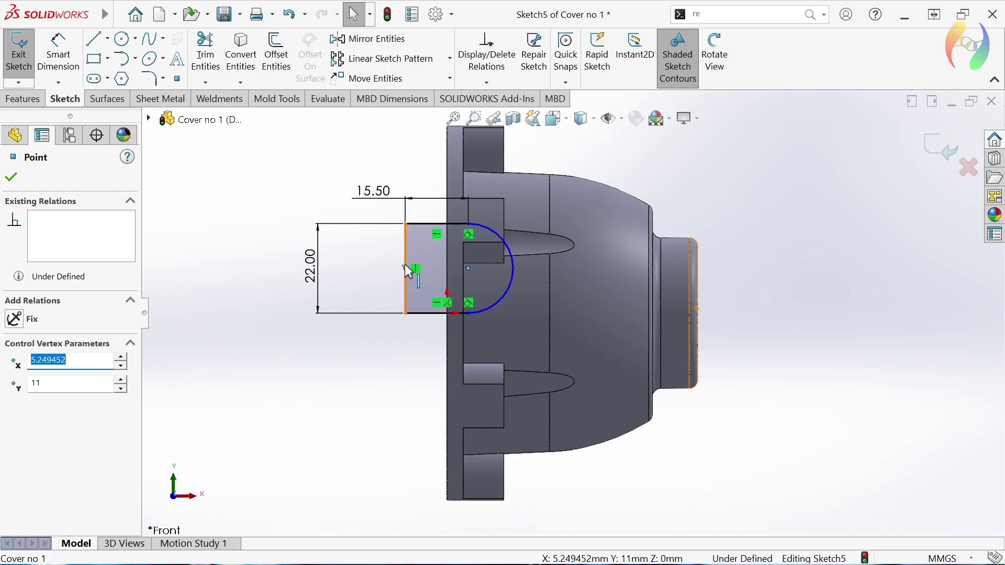
pyautogui.keyDown('ctrl'); pyautogui.click(447, 312); pyautogui.keyUp('ctrl')
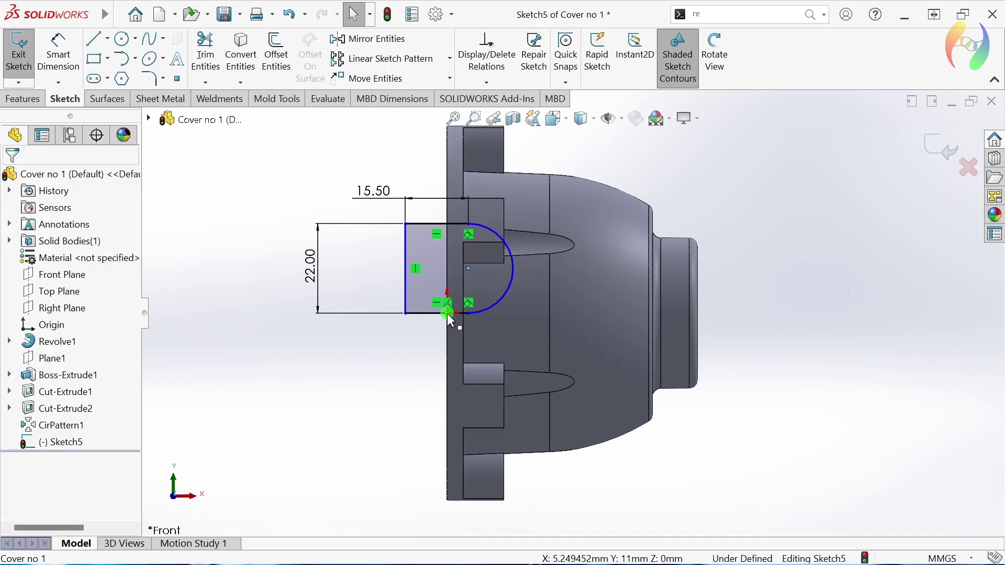
pyautogui.click(486, 259)
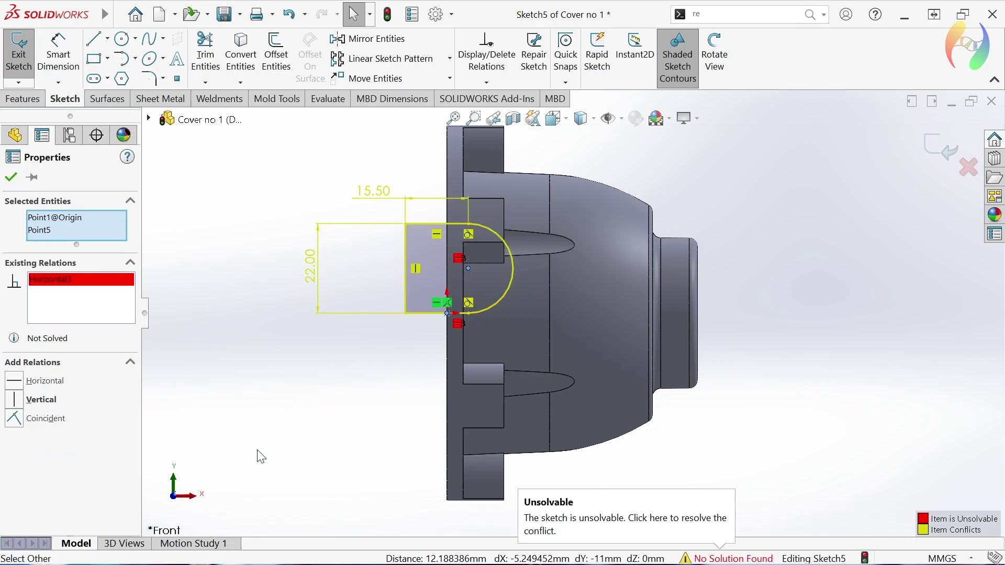
pyautogui.hotkey('ctrl', 'z')
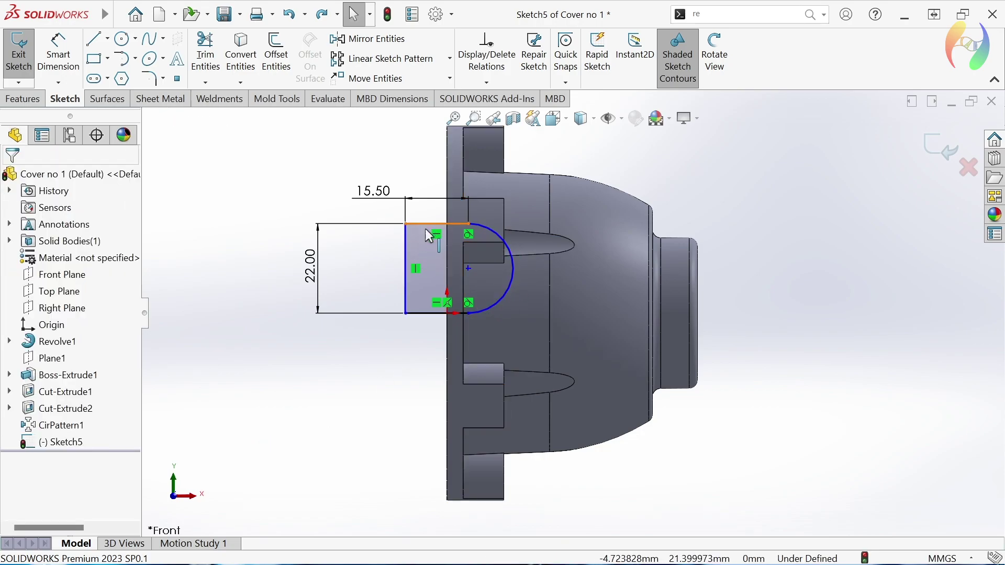
# Drag the profile right onto the flange and delete the unwanted sketch item.
pyautogui.click(406, 259)
pyautogui.moveTo(409, 258)
pyautogui.mouseDown()
pyautogui.moveTo(434, 290)
pyautogui.moveTo(426, 283)
pyautogui.mouseUp()
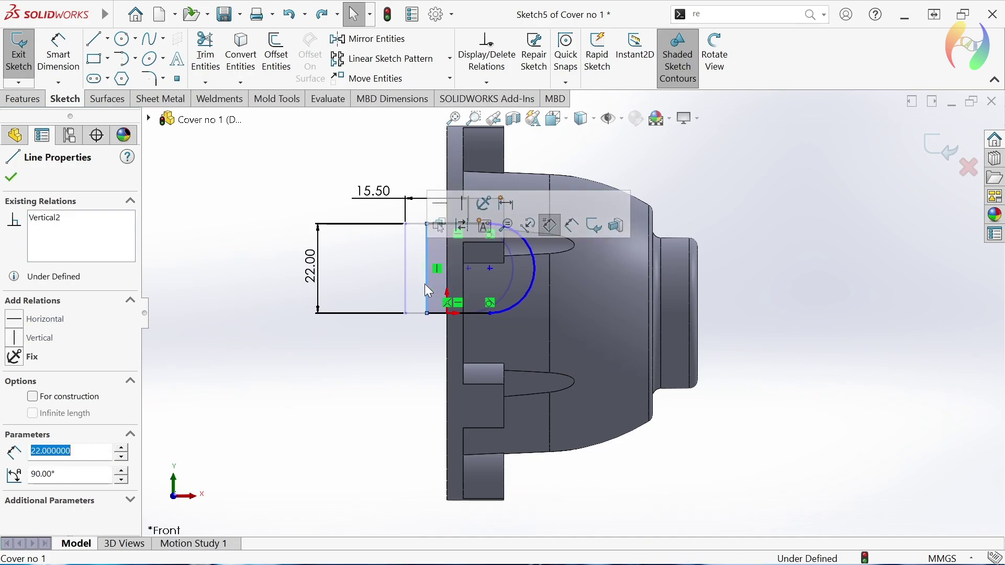
pyautogui.rightClick(448, 306)
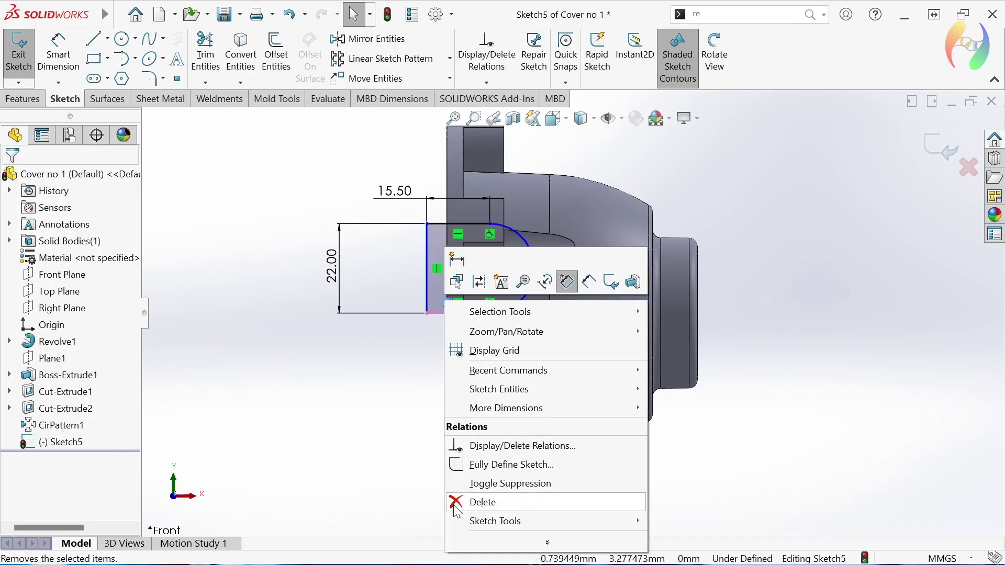
pyautogui.click(454, 506)
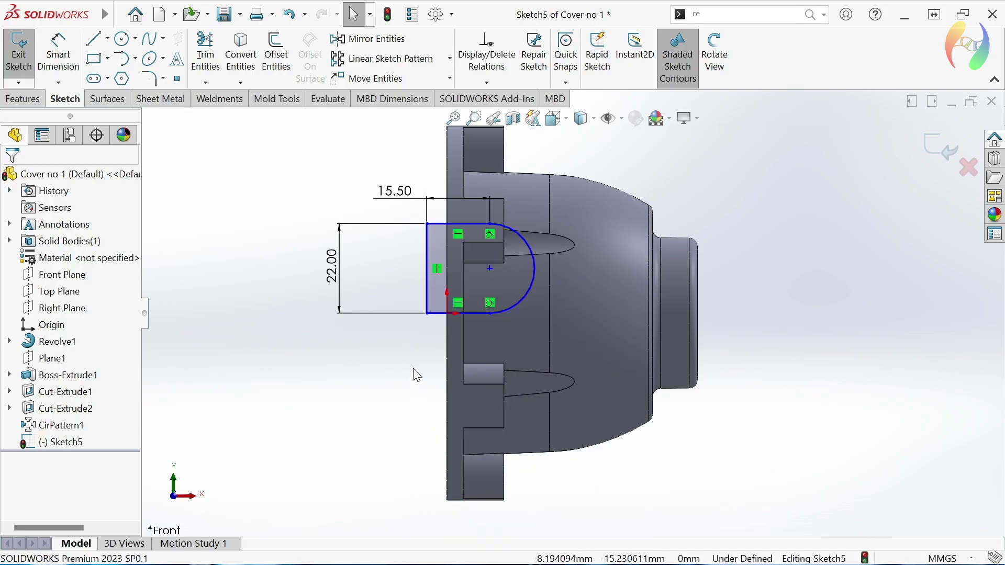
pyautogui.click(442, 314)
pyautogui.moveTo(441, 314); pyautogui.dragTo(446, 327)
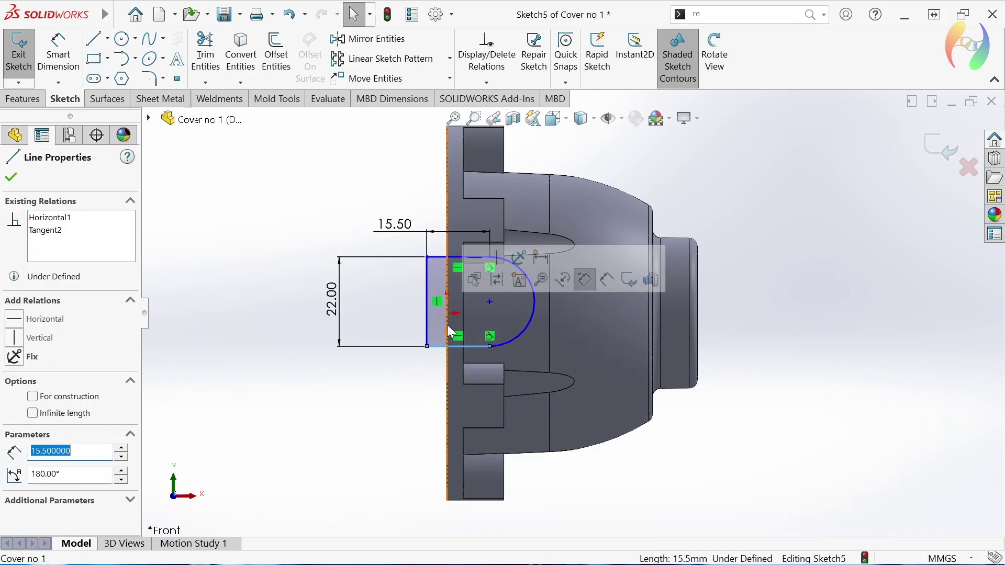
# Make the arc centre horizontal with the origin.
pyautogui.click(448, 313)
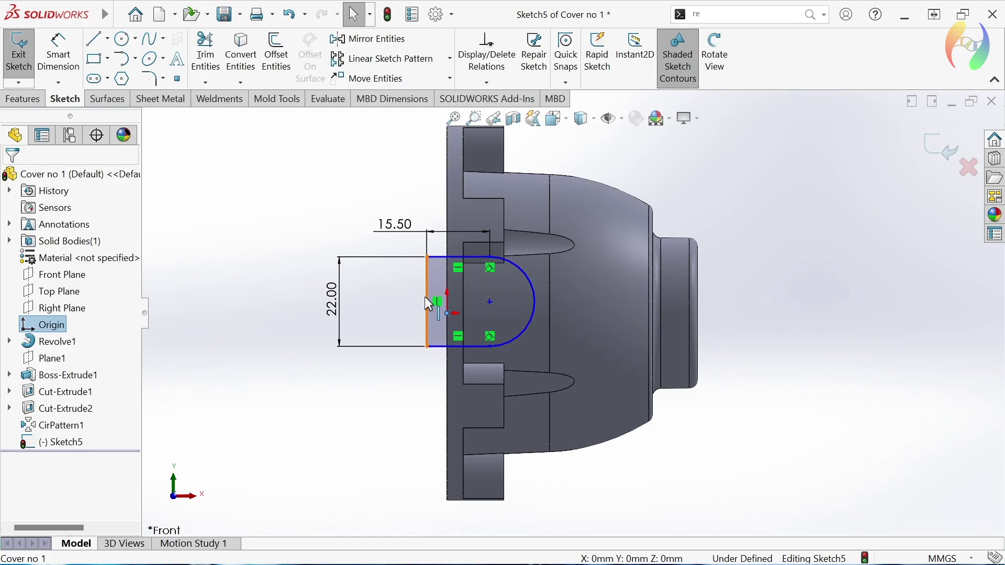
pyautogui.keyDown('ctrl'); pyautogui.click(490, 302); pyautogui.keyUp('ctrl')
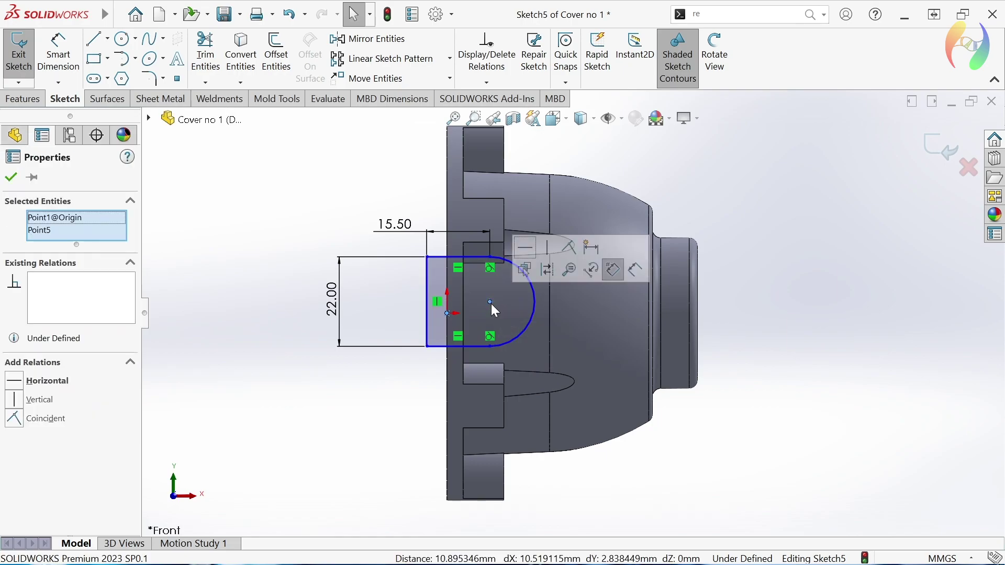
pyautogui.click(526, 246)
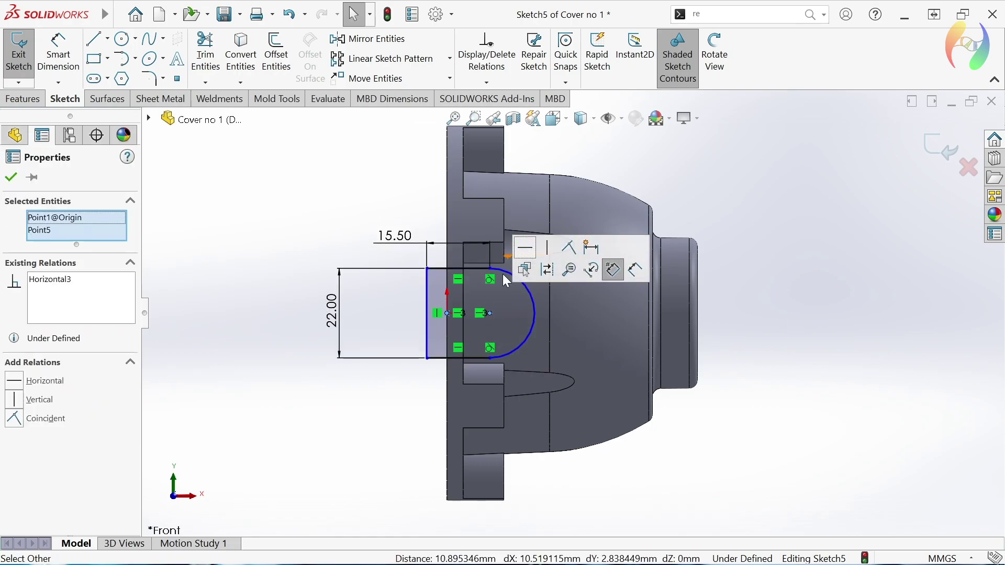
# Make the left line collinear with the flange edge, fully defining Sketch5.
pyautogui.click(316, 446)
pyautogui.click(427, 315)
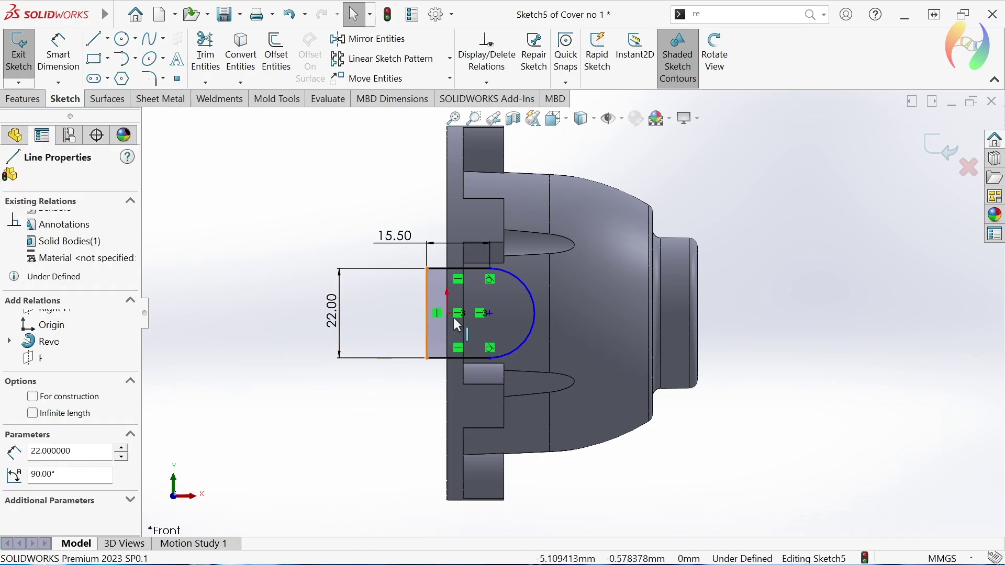
pyautogui.click(464, 314)
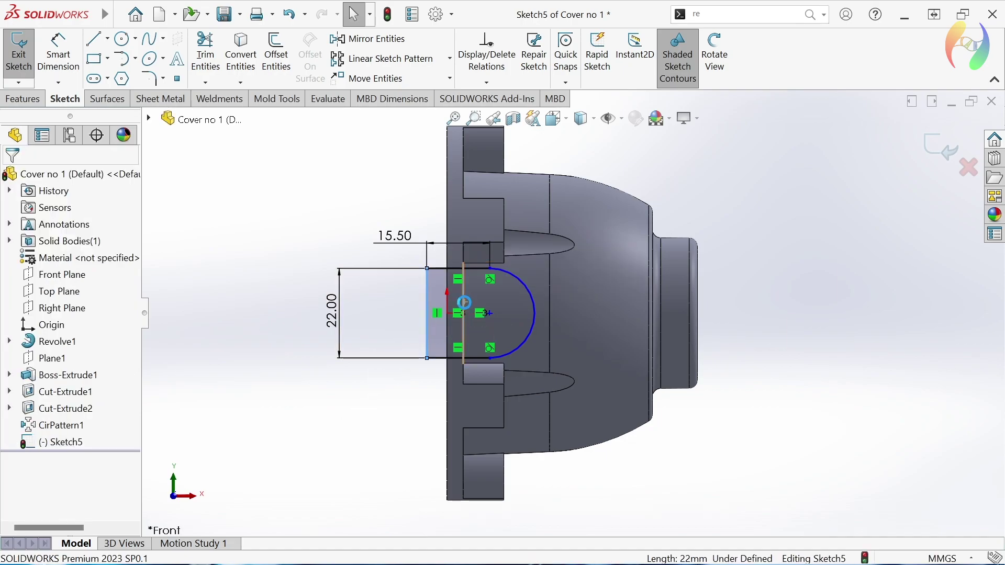
pyautogui.keyDown('ctrl'); pyautogui.click(466, 309); pyautogui.keyUp('ctrl')
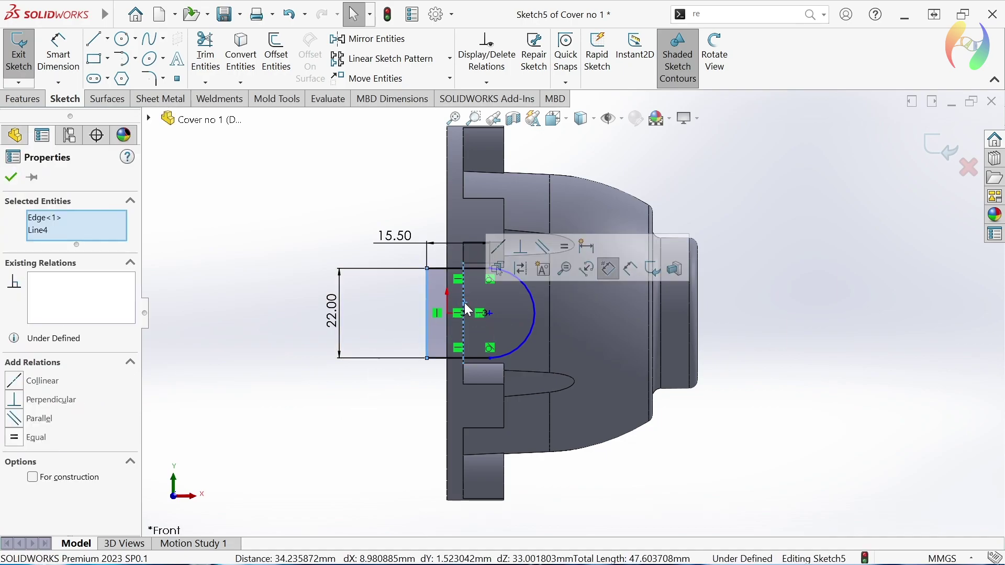
pyautogui.click(501, 251)
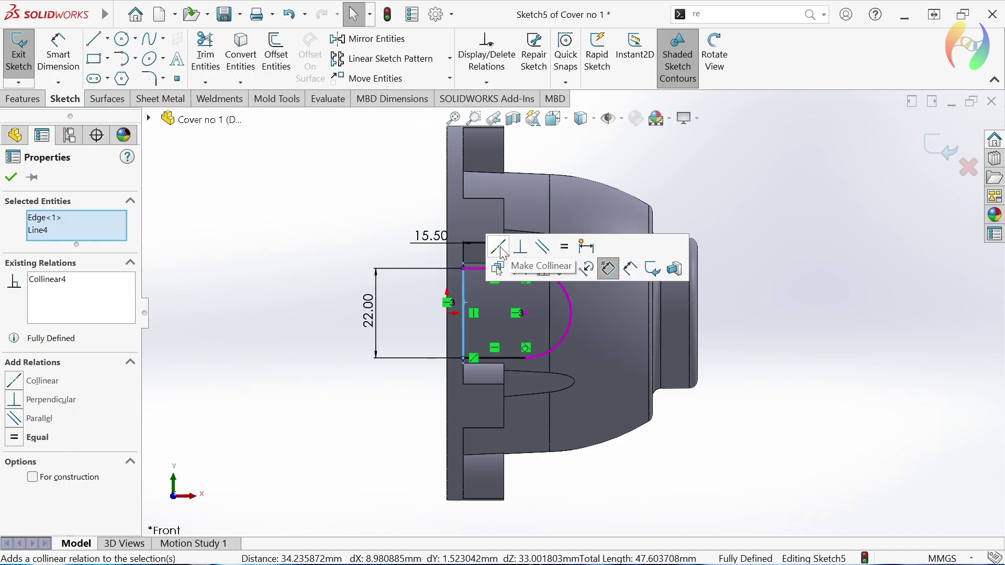
pyautogui.click(759, 465)
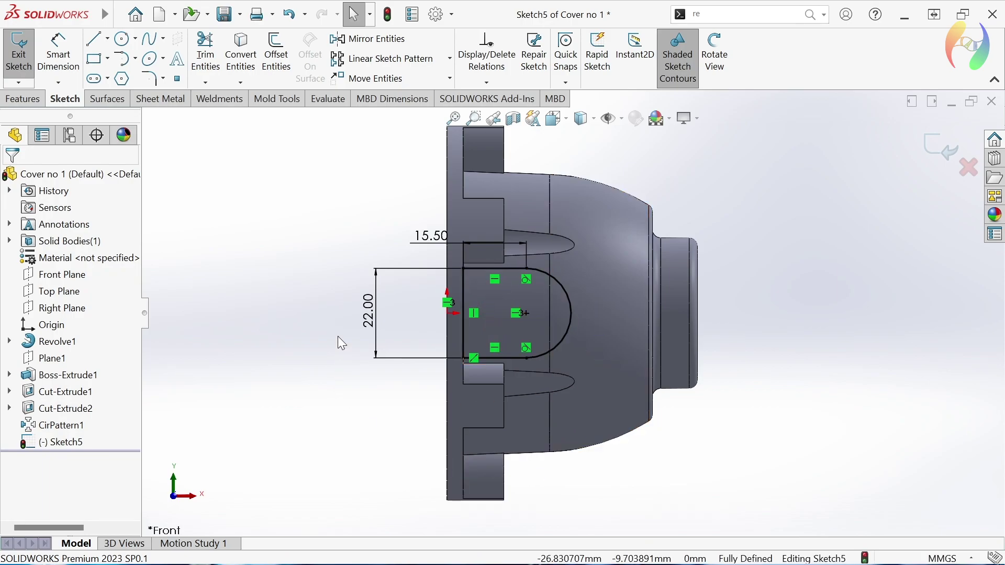
# Extrude Sketch5 as Boss-Extrude2, starting at a 44 mm offset and reversed toward the body.
pyautogui.click(32, 98)
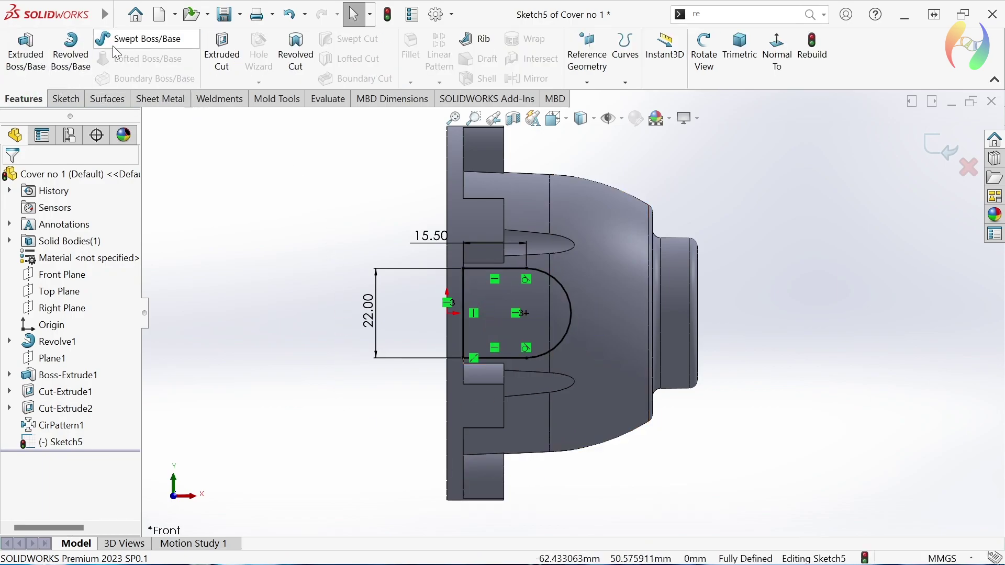
pyautogui.click(32, 58)
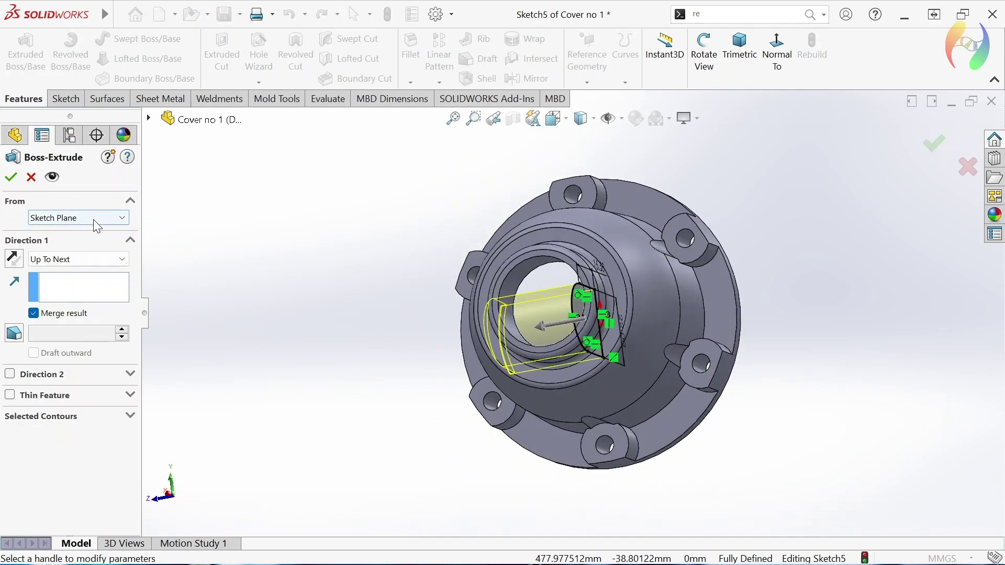
pyautogui.click(122, 219)
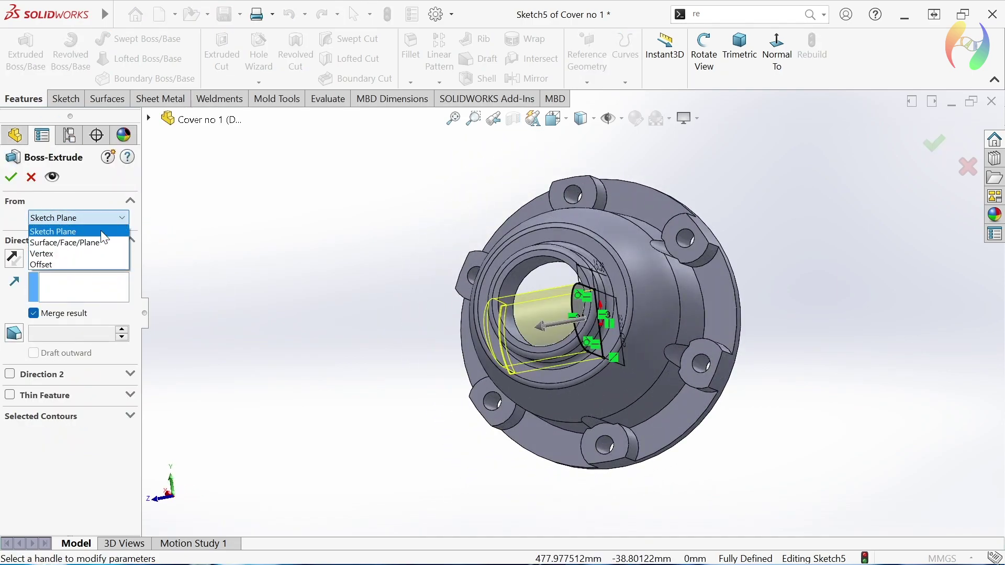
pyautogui.click(65, 264)
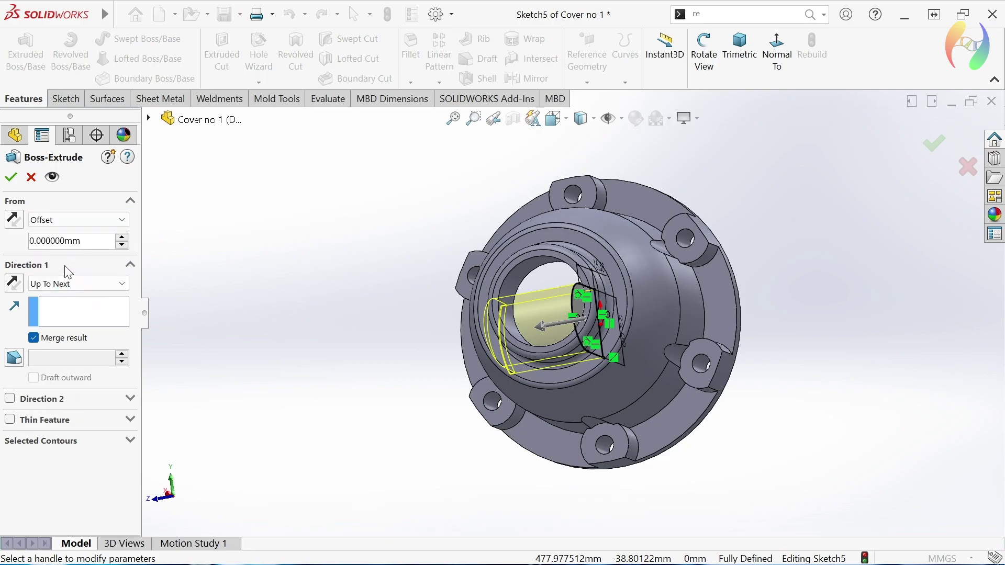
pyautogui.moveTo(89, 241); pyautogui.dragTo(2, 246)
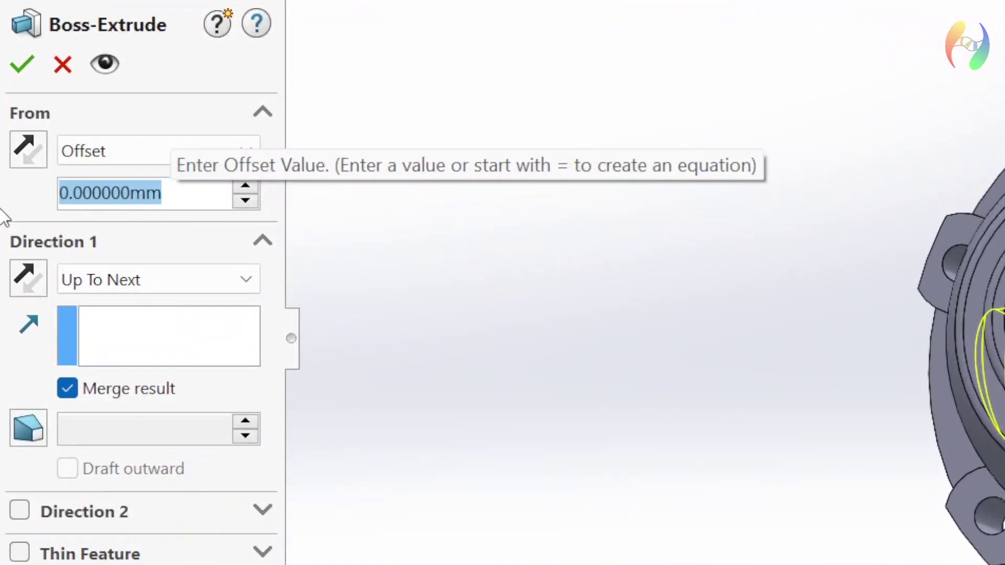
pyautogui.write('44')
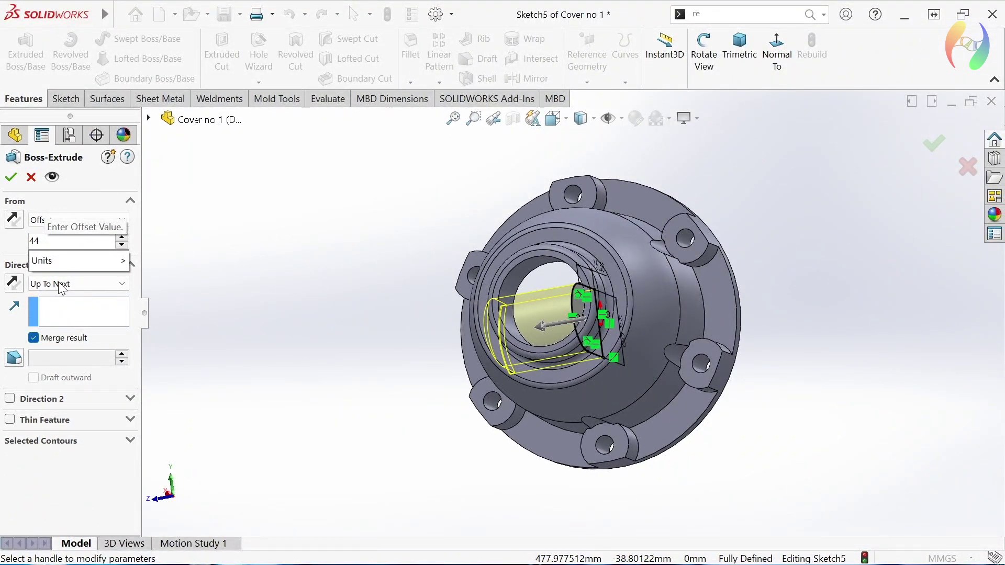
pyautogui.click(17, 286)
pyautogui.click(19, 291)
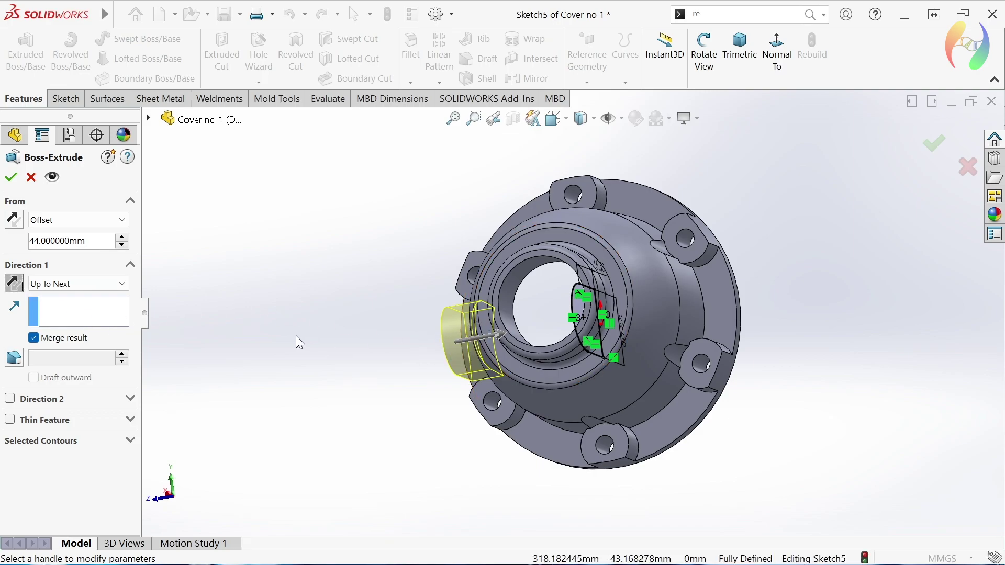
pyautogui.click(12, 177)
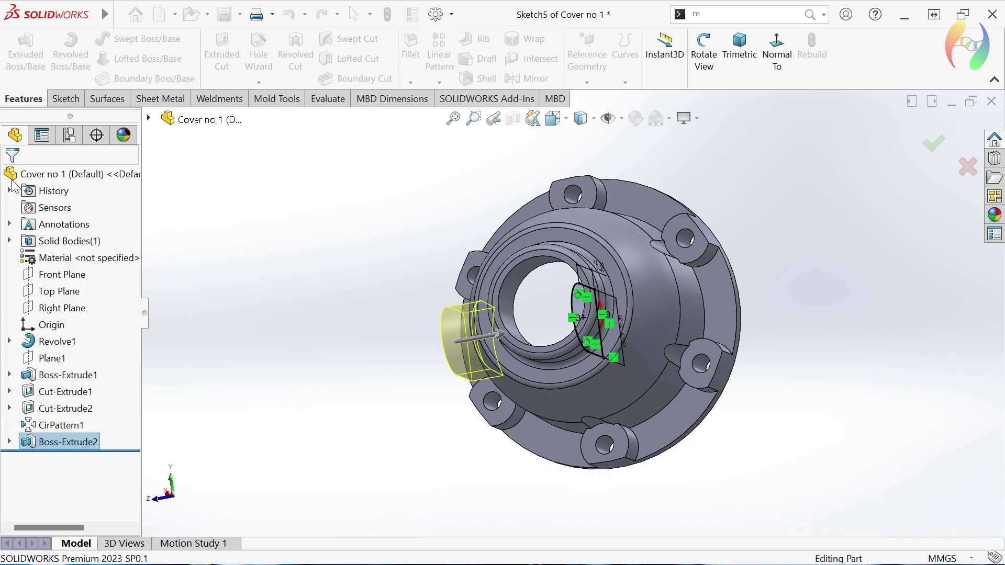
# Fit and orbit the view, then start a Mirror of Boss-Extrude2.
pyautogui.press('f')
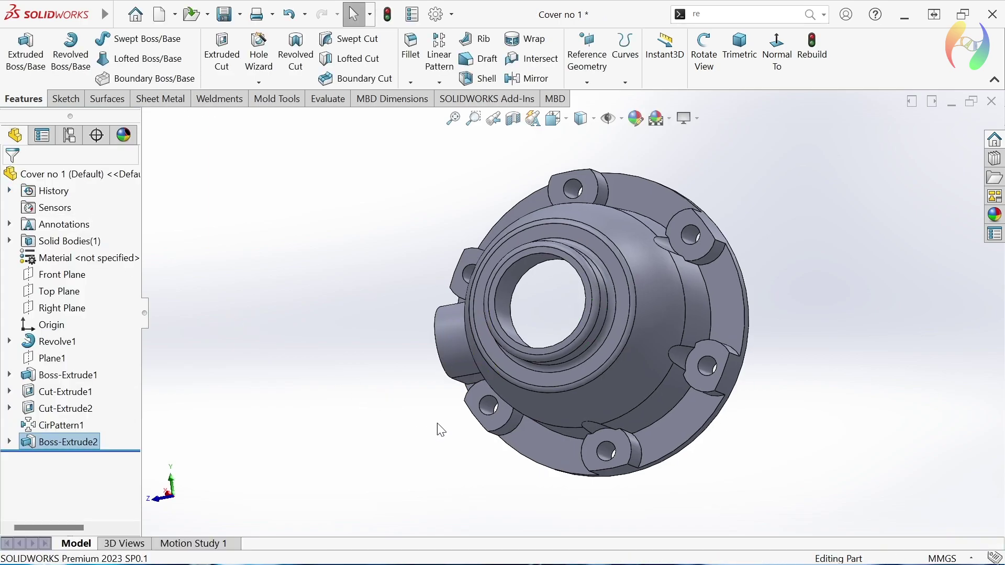
pyautogui.moveTo(437, 435); pyautogui.dragTo(467, 439, button='middle')
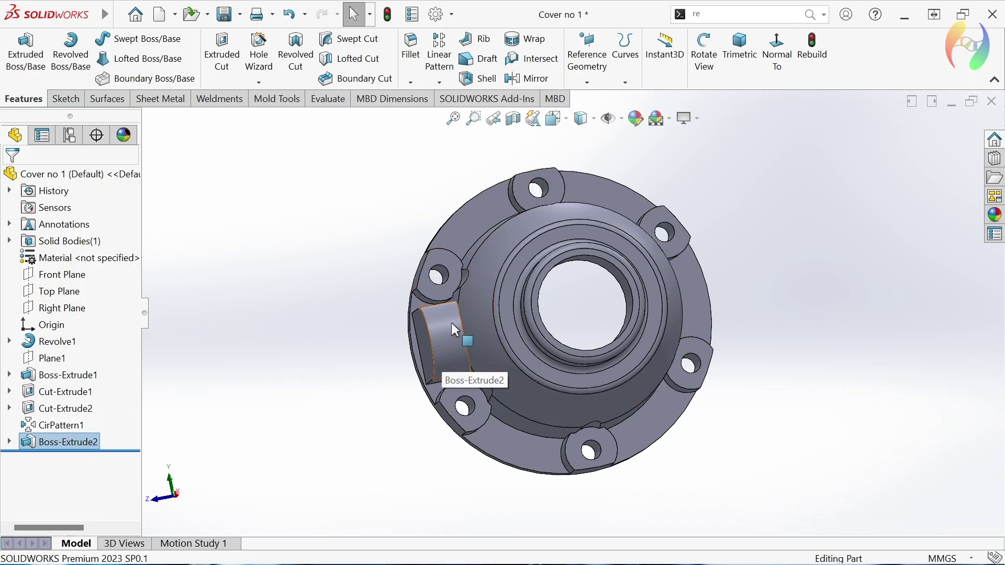
pyautogui.click(550, 80)
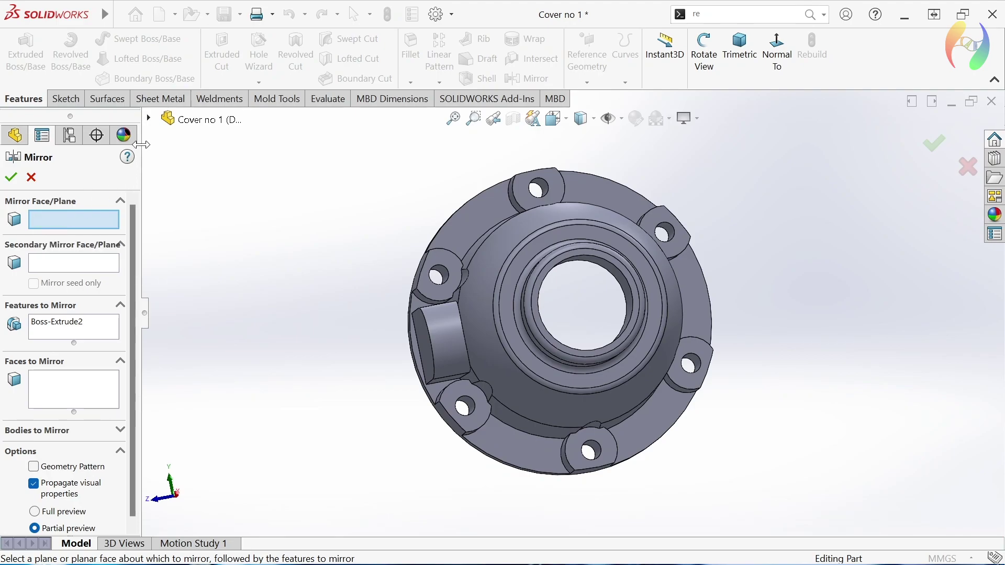
# Mirror Boss-Extrude2 across the Front Plane to create the opposite side boss.
pyautogui.click(149, 119)
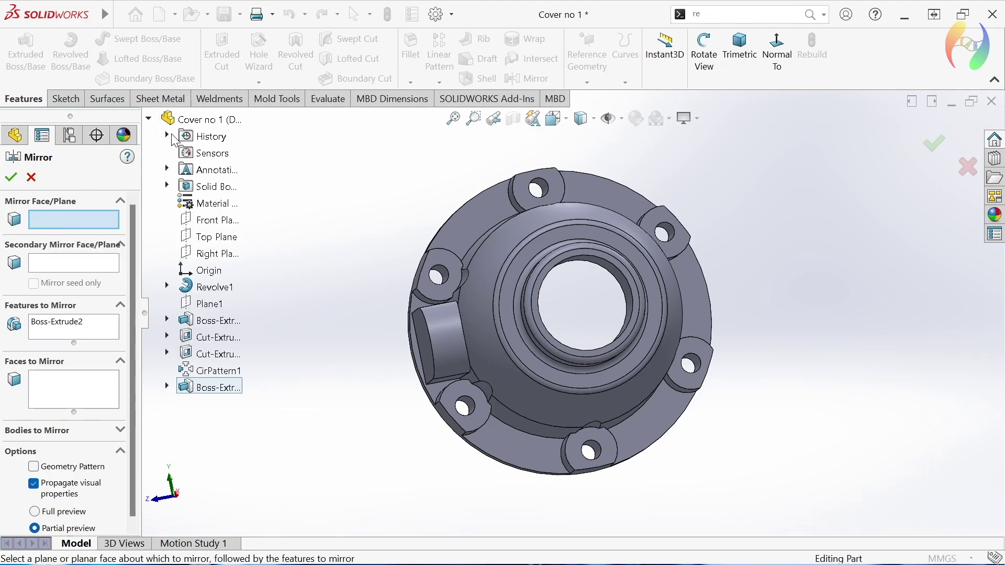
pyautogui.click(199, 223)
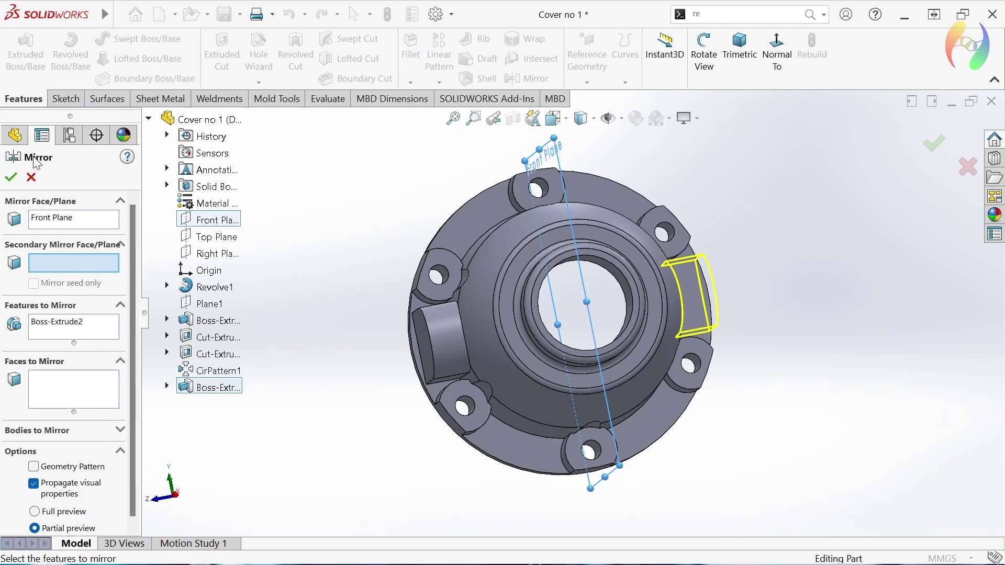
pyautogui.click(10, 178)
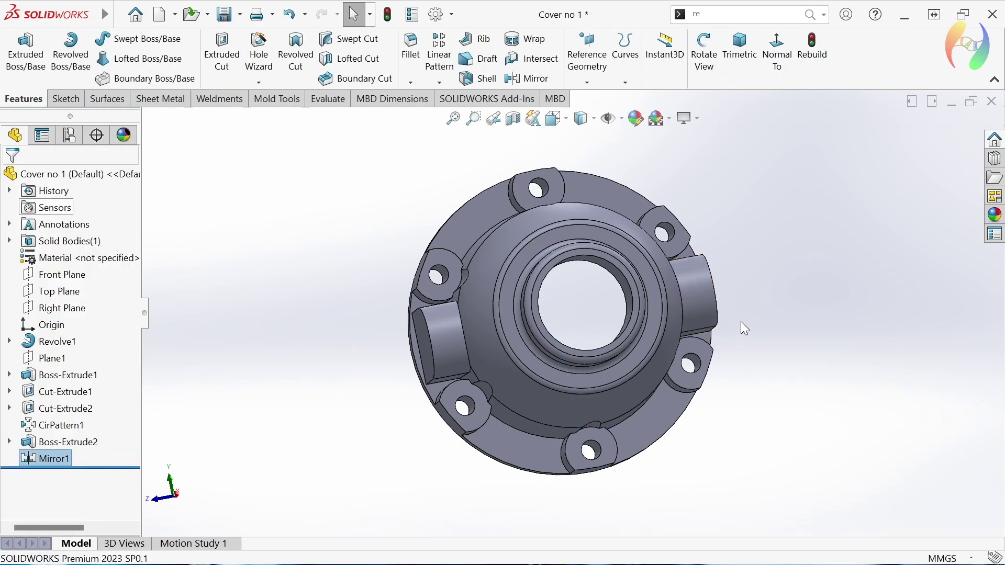
# Sketch a circle on the side boss end face, concentric with its rounded end.
pyautogui.click(422, 341)
pyautogui.click(462, 312)
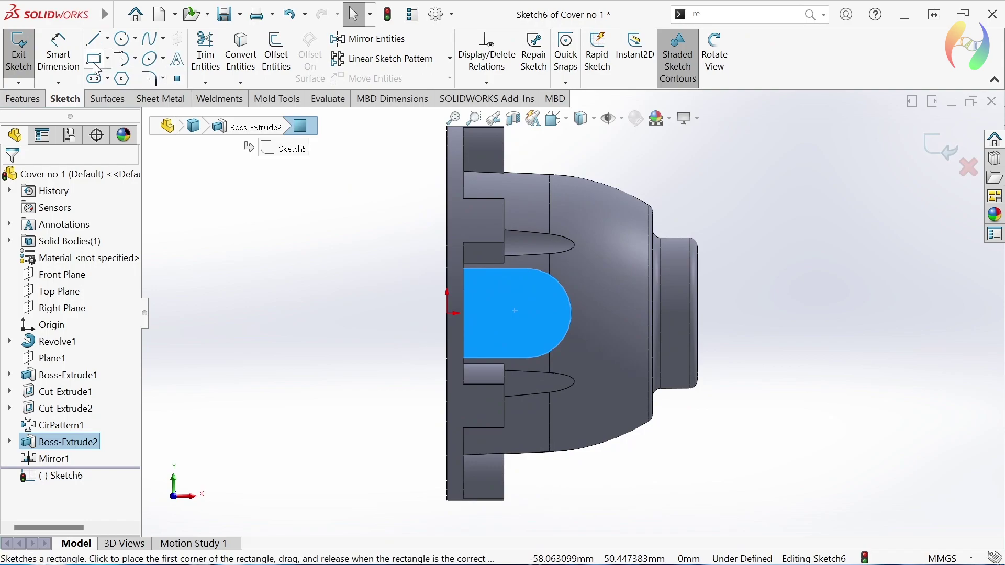
pyautogui.click(140, 39)
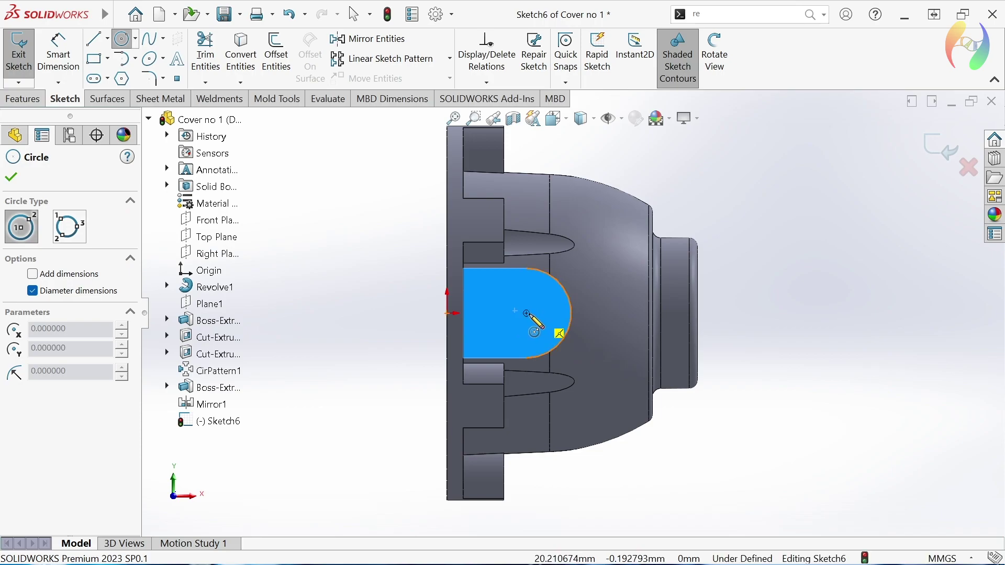
pyautogui.click(537, 313)
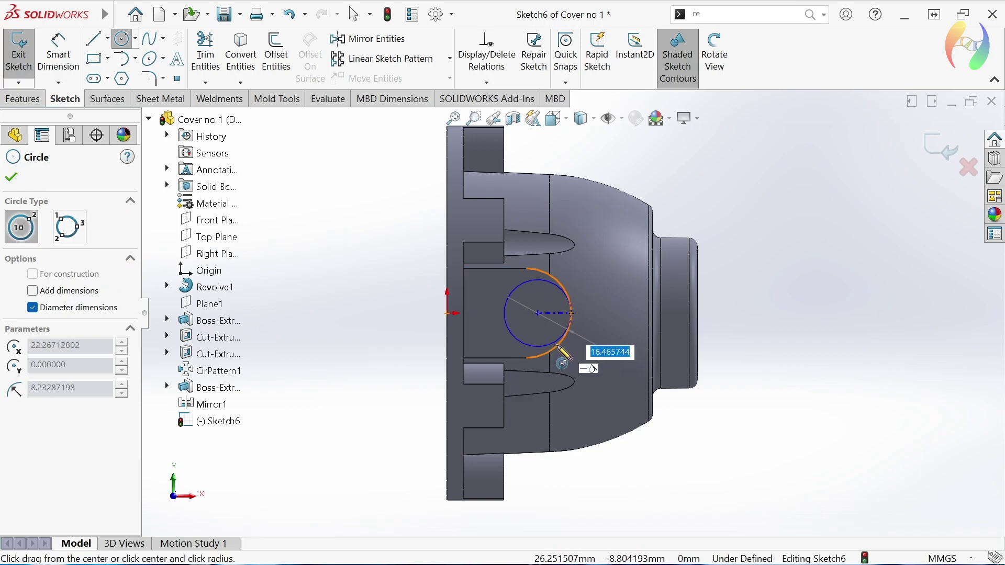
pyautogui.click(581, 348)
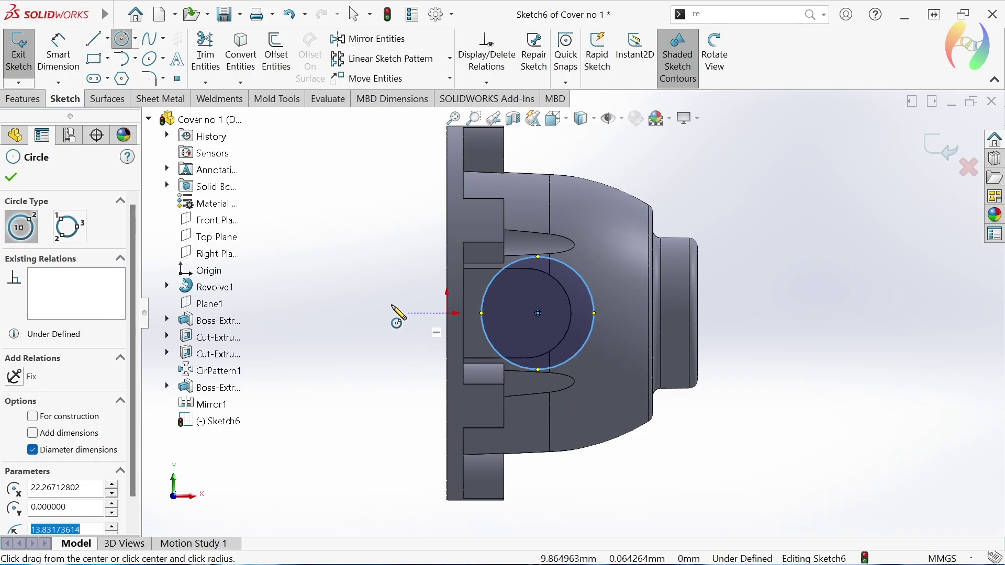
pyautogui.press('Escape')
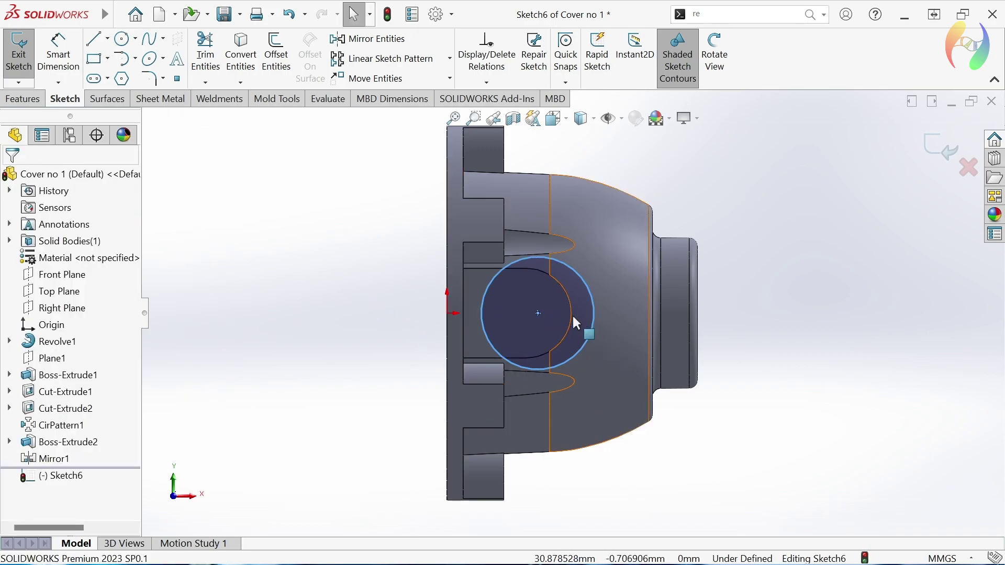
pyautogui.click(545, 277)
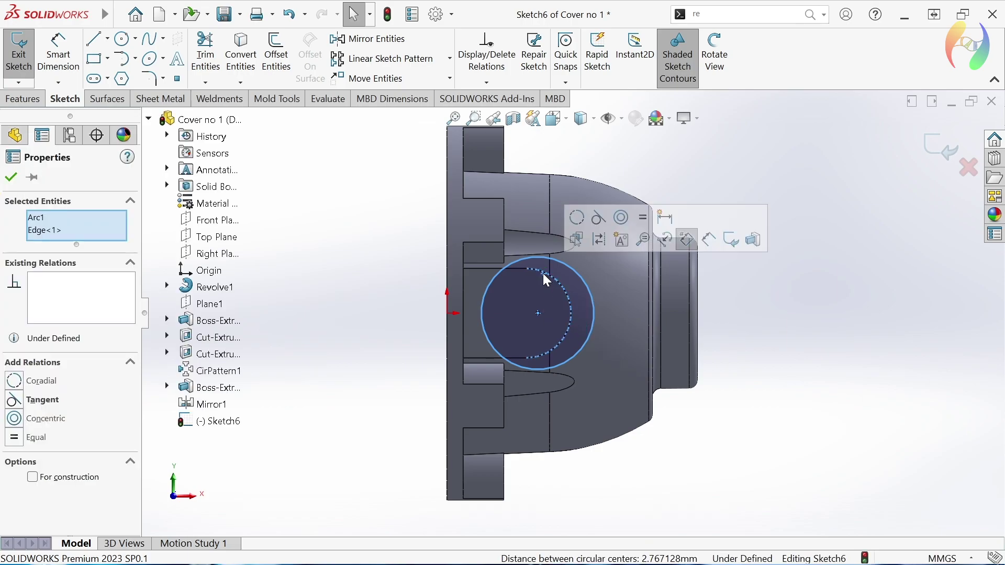
pyautogui.click(622, 219)
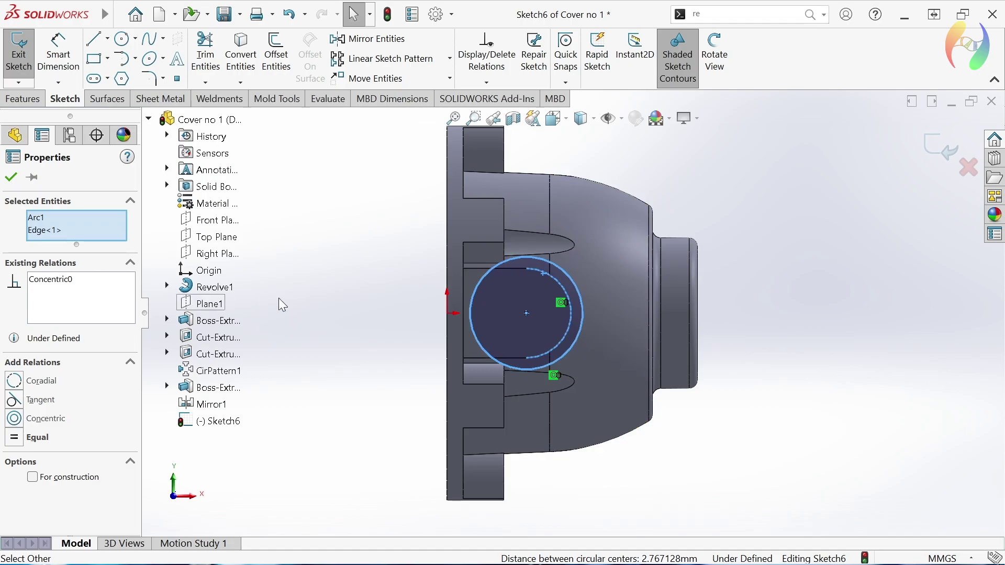
pyautogui.click(365, 289)
# Dimension the circle to a 13 mm diameter.
pyautogui.click(58, 52)
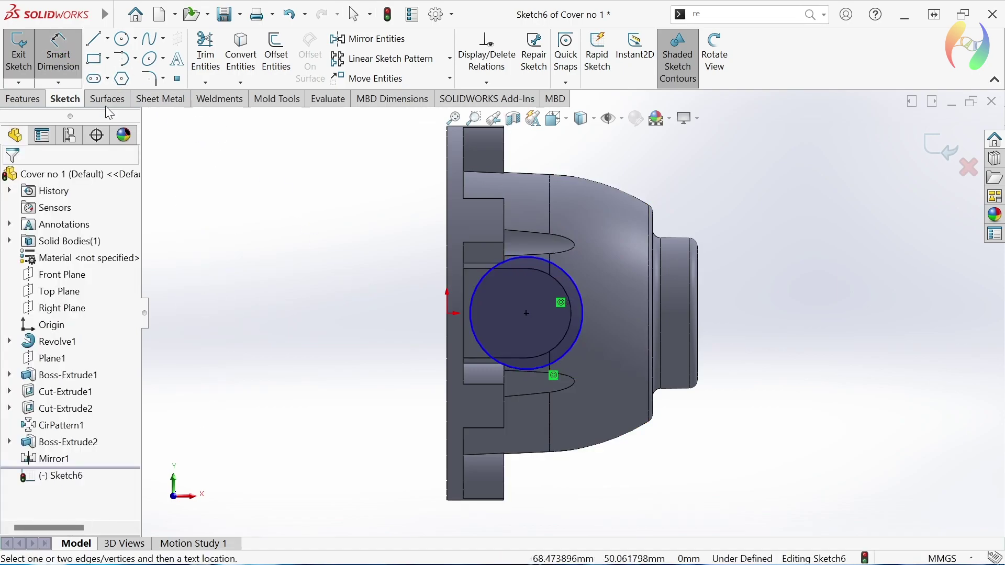
pyautogui.click(579, 337)
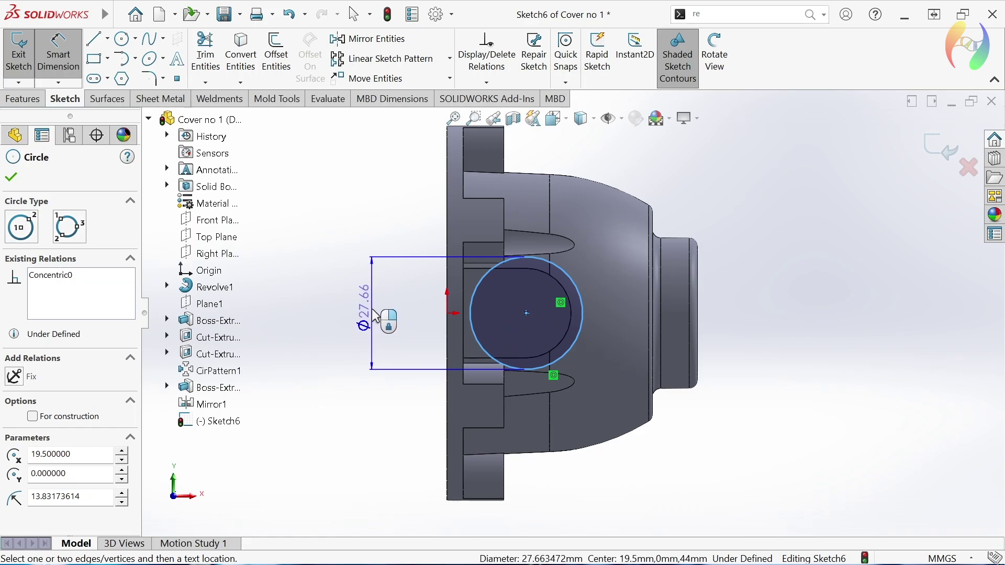
pyautogui.click(376, 316)
pyautogui.write('13')
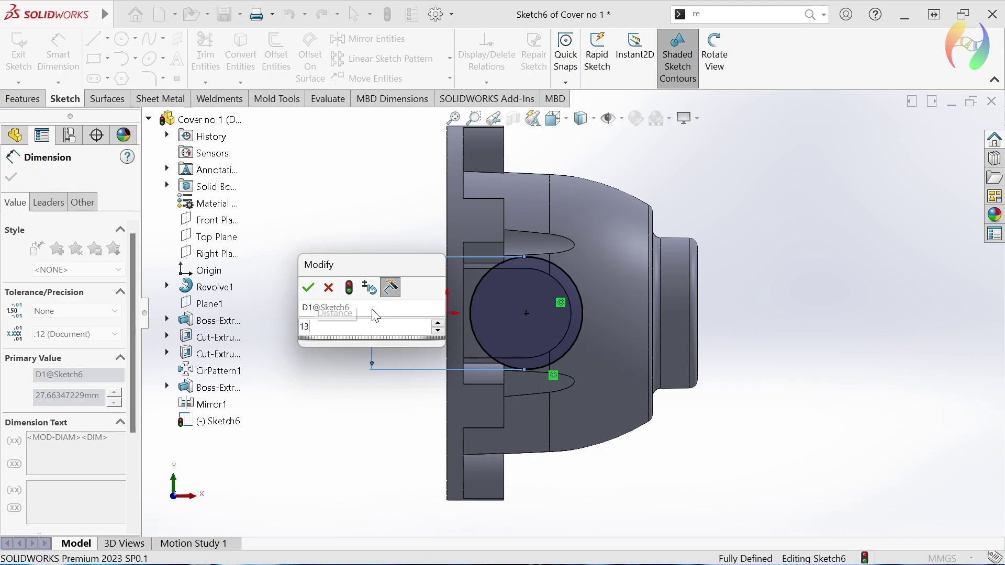
pyautogui.press('Return')
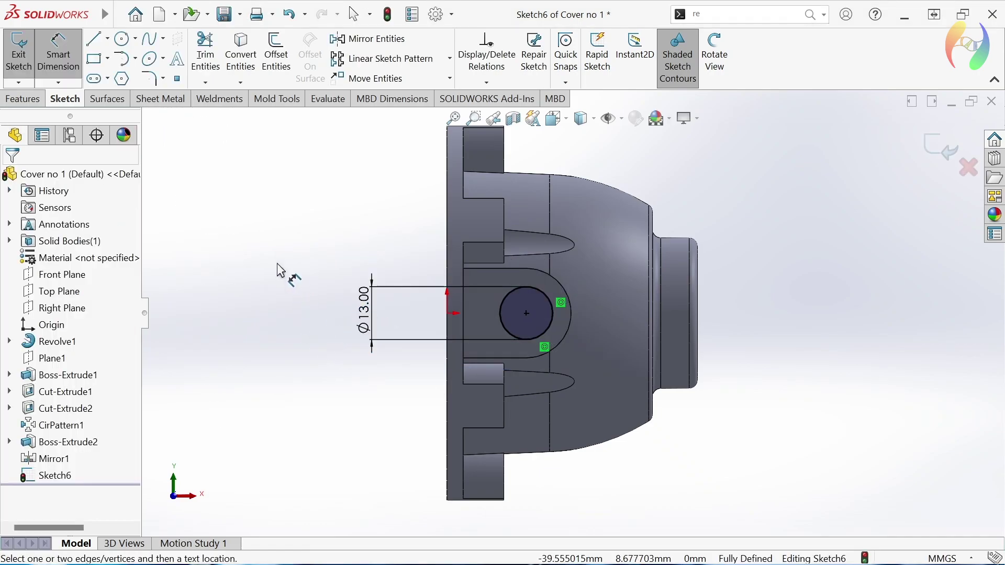
pyautogui.click(24, 98)
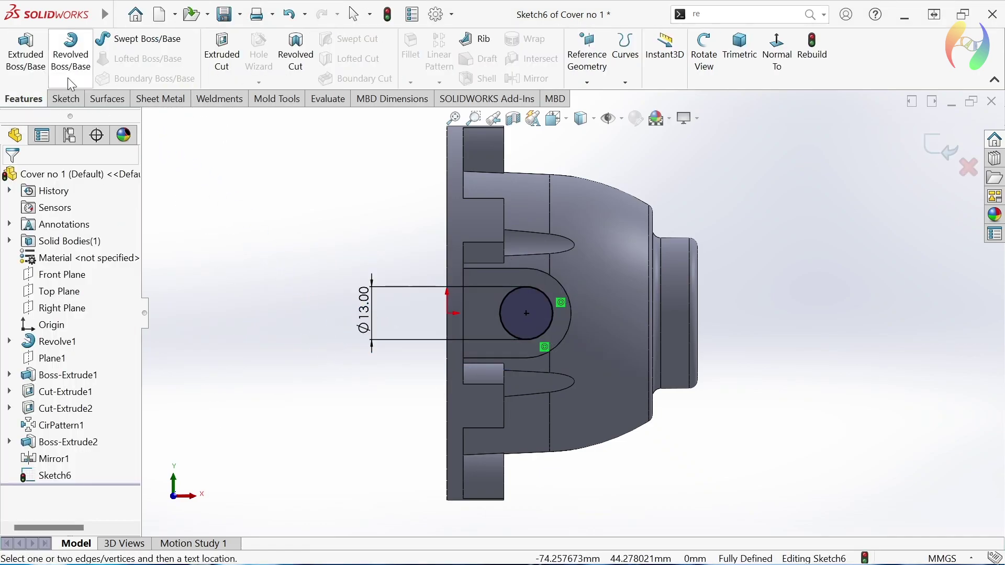
# Cut the 13 mm circle Through All as Cut-Extrude3 and orbit to inspect the hole.
pyautogui.click(224, 51)
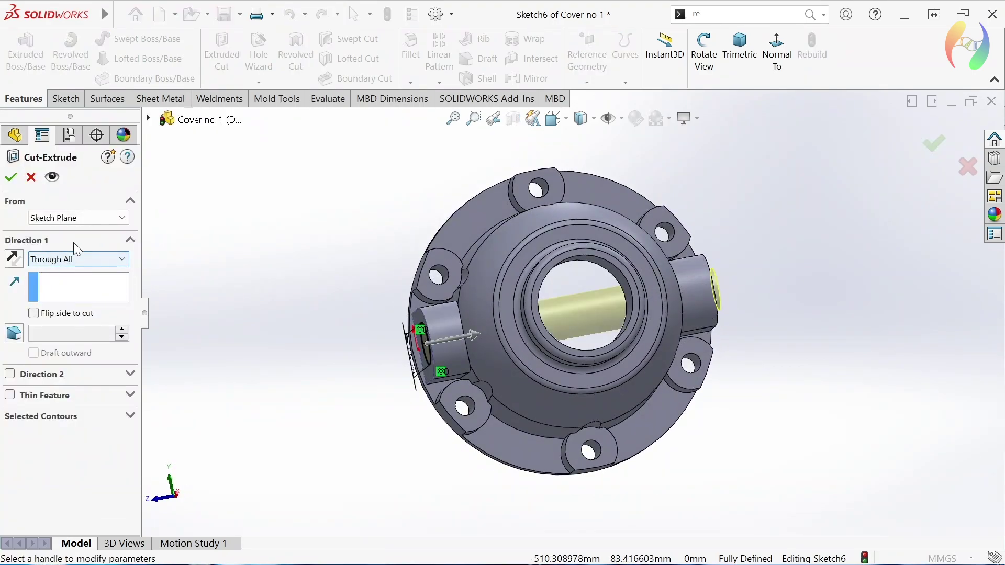
pyautogui.click(11, 176)
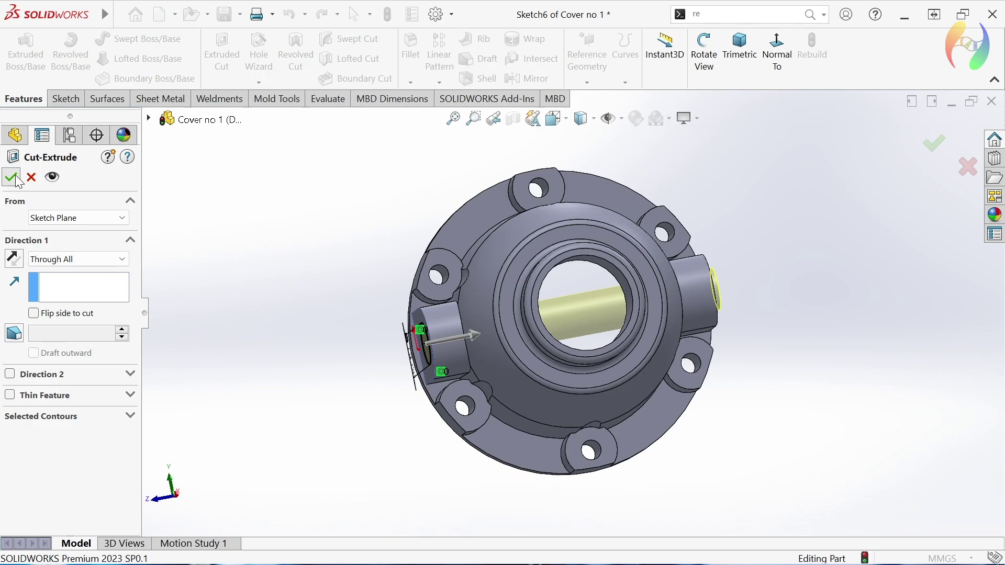
pyautogui.moveTo(249, 335); pyautogui.dragTo(388, 300, button='middle')
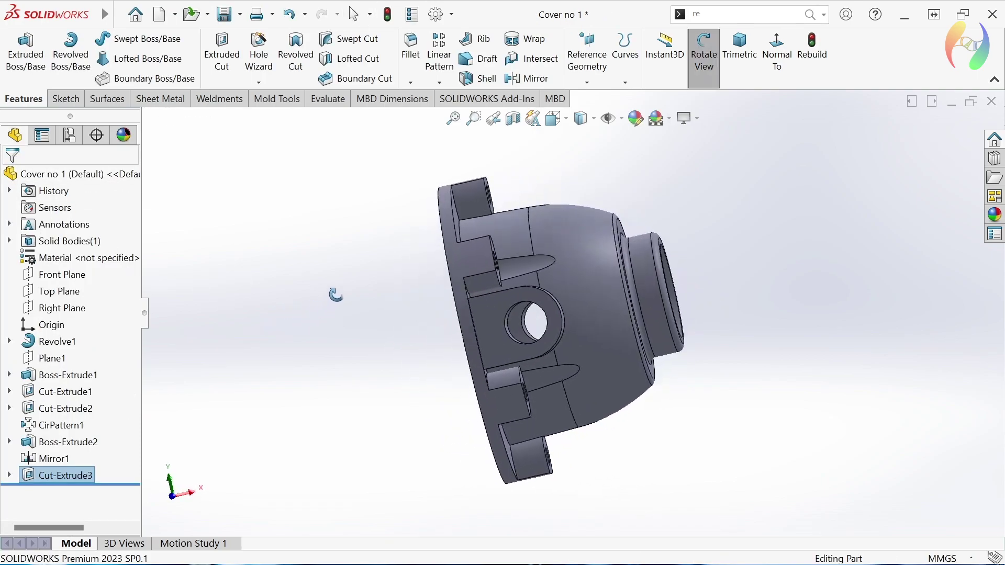
pyautogui.moveTo(389, 300)
pyautogui.mouseDown()
pyautogui.moveTo(383, 320)
pyautogui.moveTo(341, 311)
pyautogui.mouseUp()
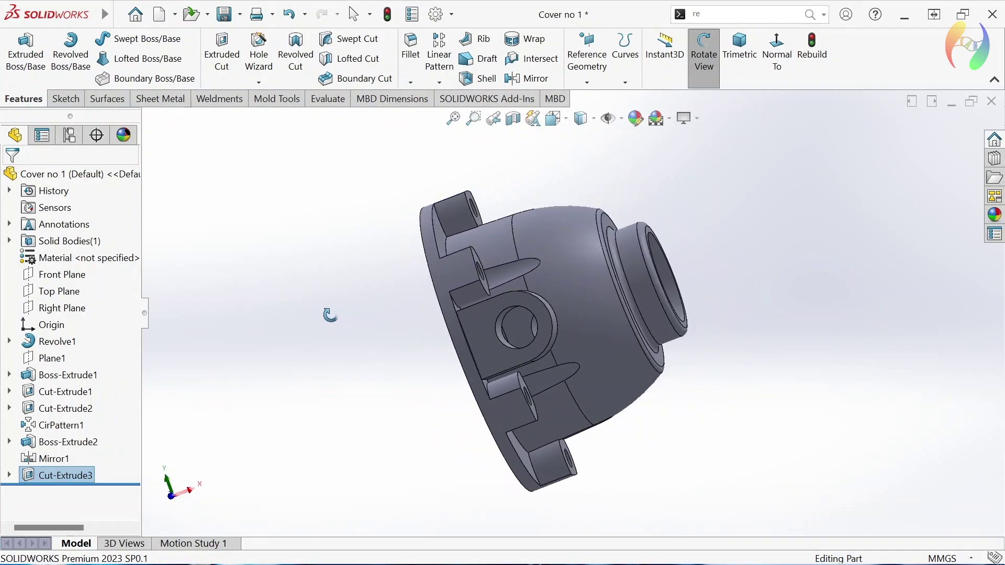
pyautogui.press('Escape')
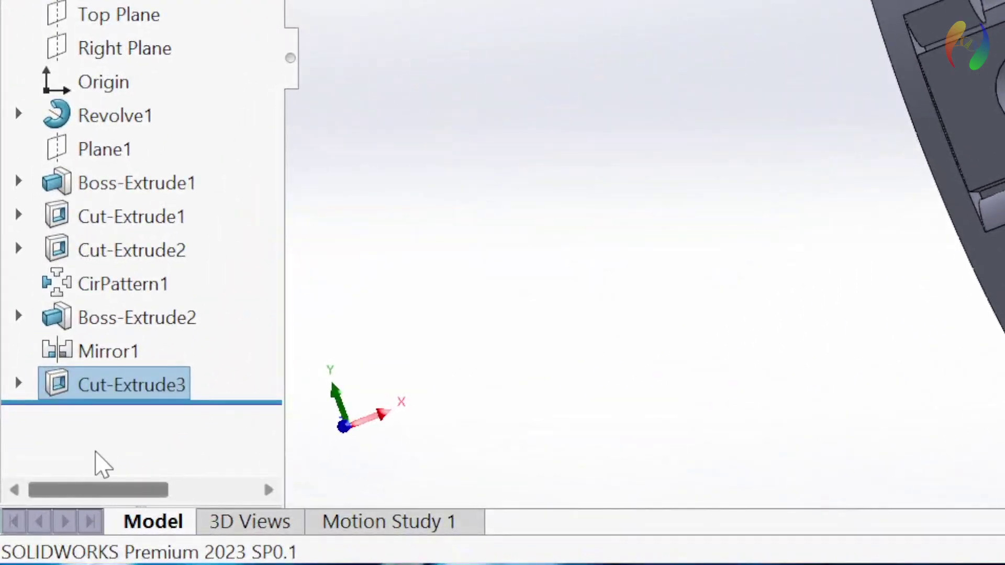
# Roll back above Cut-Extrude3, discard a Plane1 sketch, and open Sketch8 on the Front Plane.
pyautogui.moveTo(156, 402); pyautogui.dragTo(148, 369)
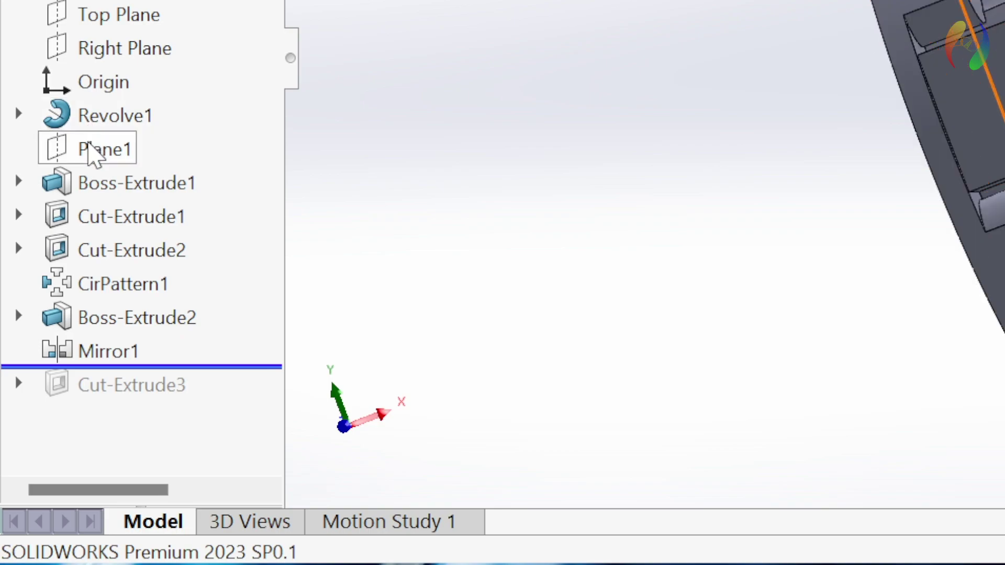
pyautogui.click(90, 152)
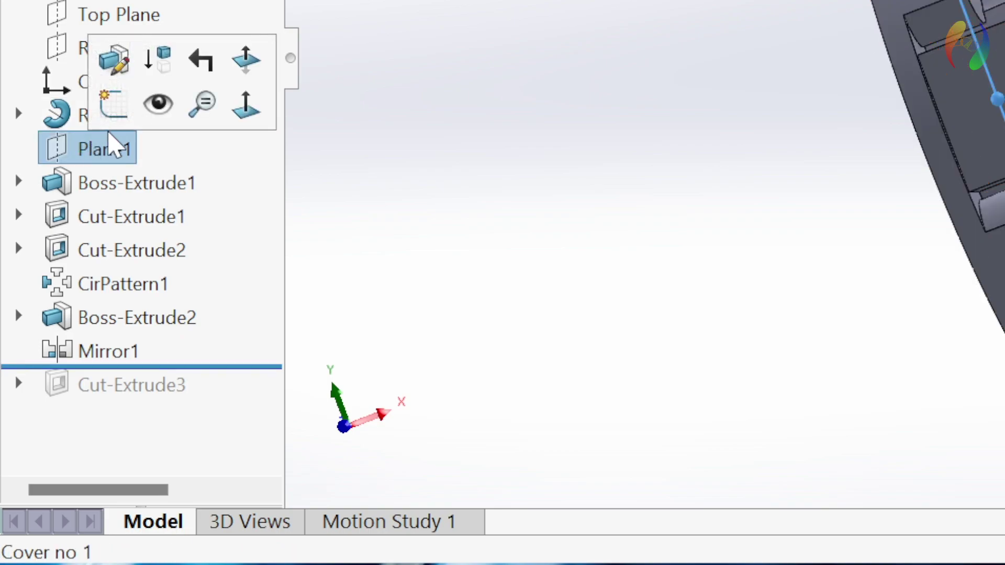
pyautogui.click(118, 99)
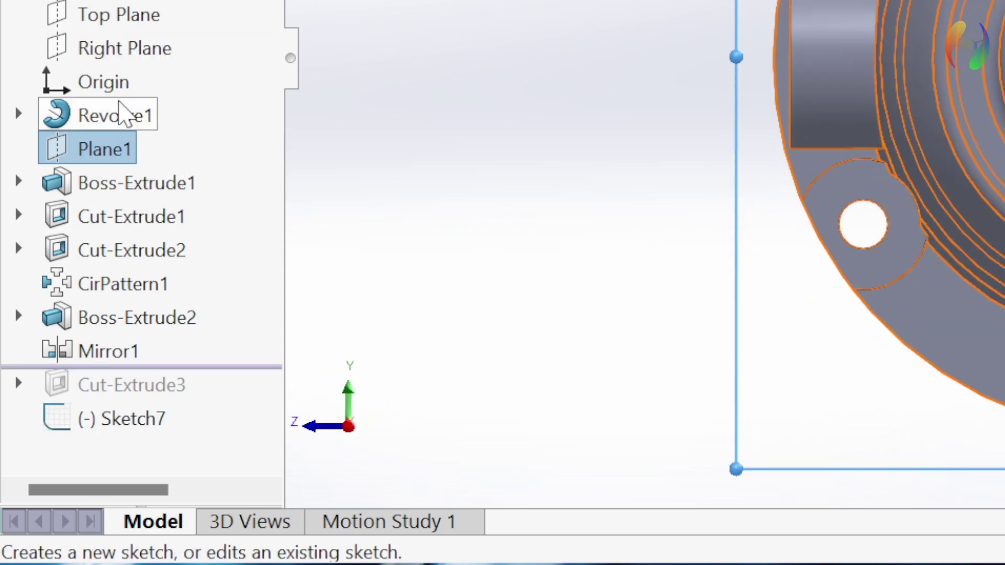
pyautogui.hotkey('ctrl', 'z')
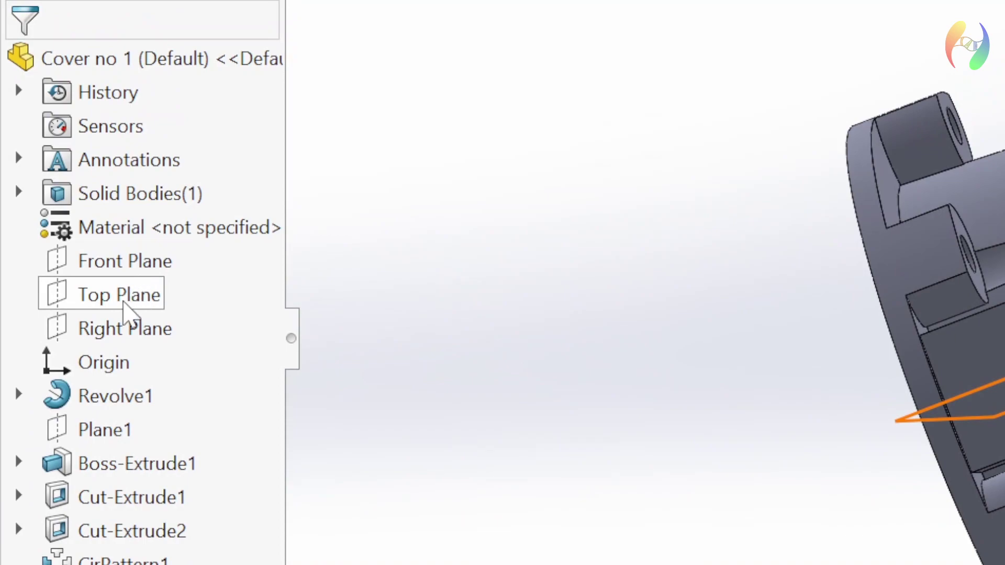
pyautogui.click(133, 274)
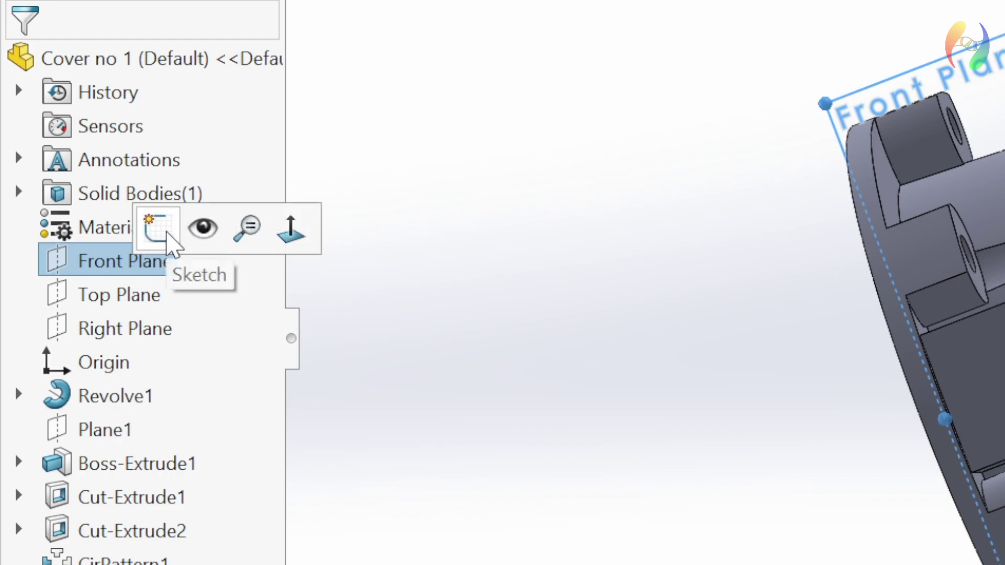
pyautogui.click(166, 229)
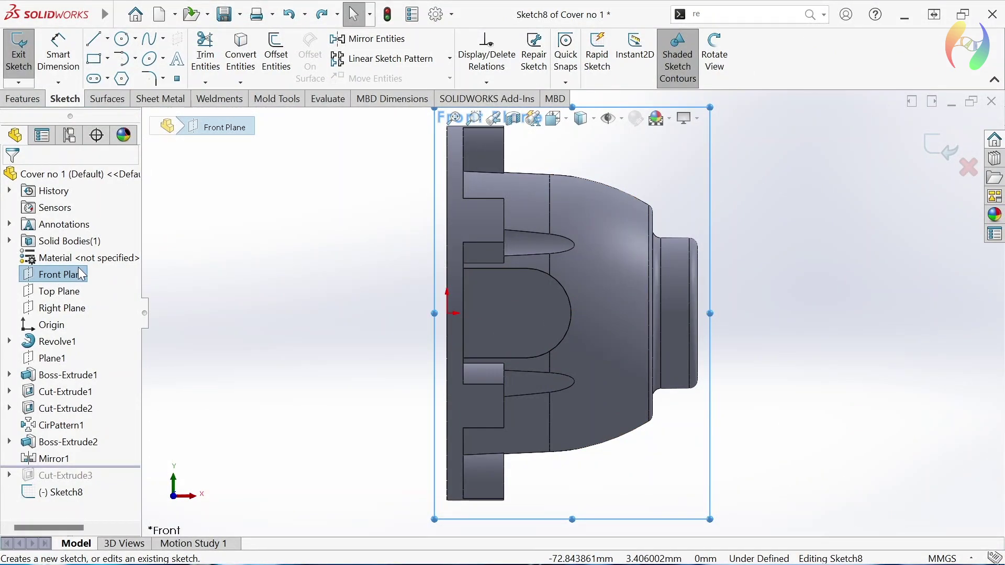
# Draw a circle centred on the side boss's arc centre.
pyautogui.click(124, 39)
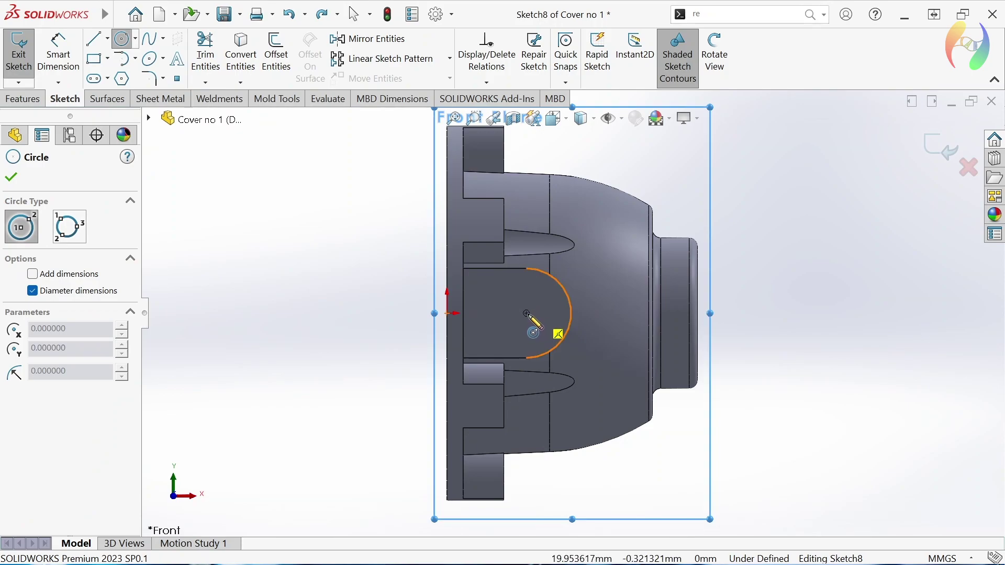
pyautogui.click(528, 315)
pyautogui.click(586, 350)
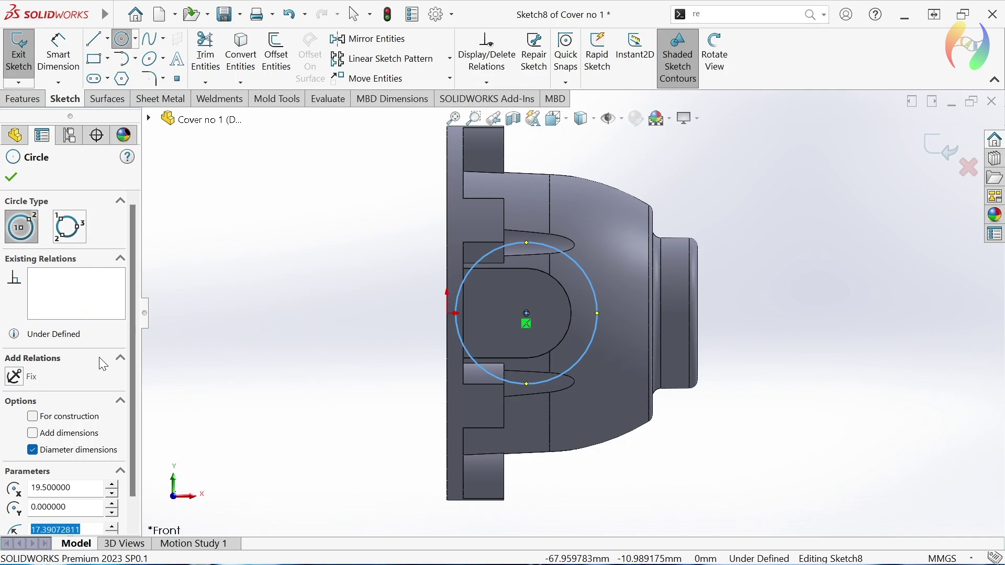
pyautogui.press('Escape')
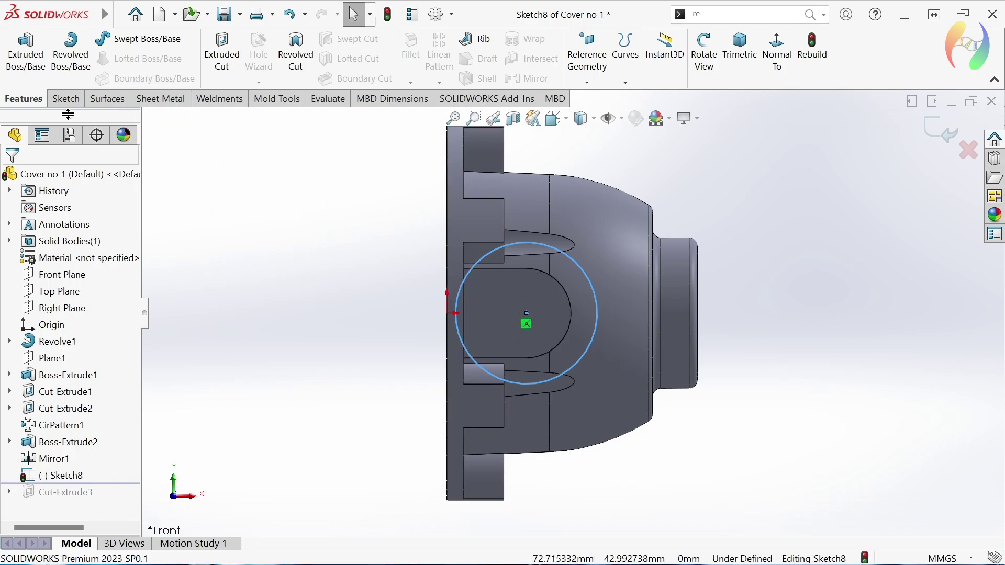
# Dimension the circle's diameter to 27 mm so it is fully defined.
pyautogui.click(66, 99)
pyautogui.click(59, 55)
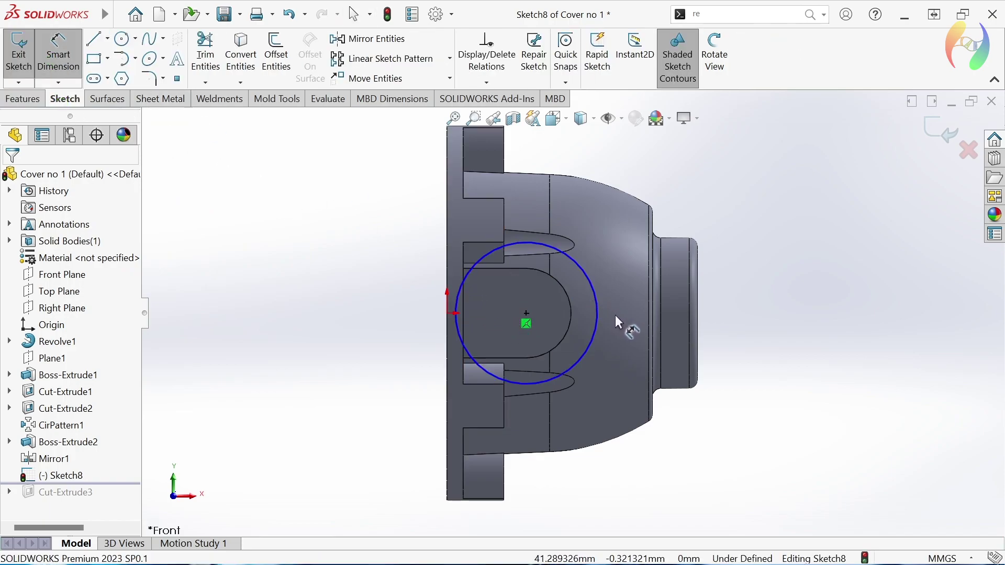
pyautogui.click(600, 307)
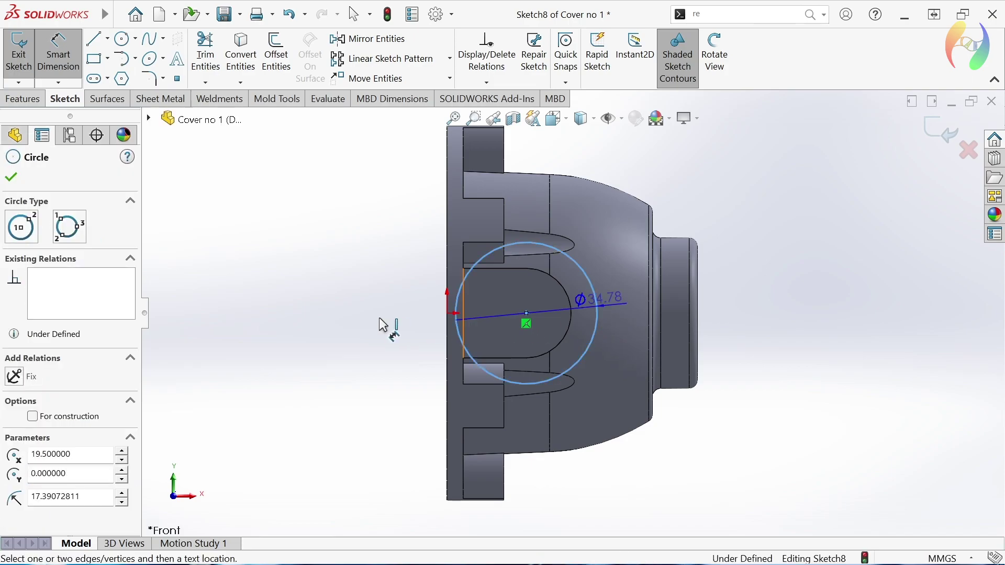
pyautogui.click(343, 312)
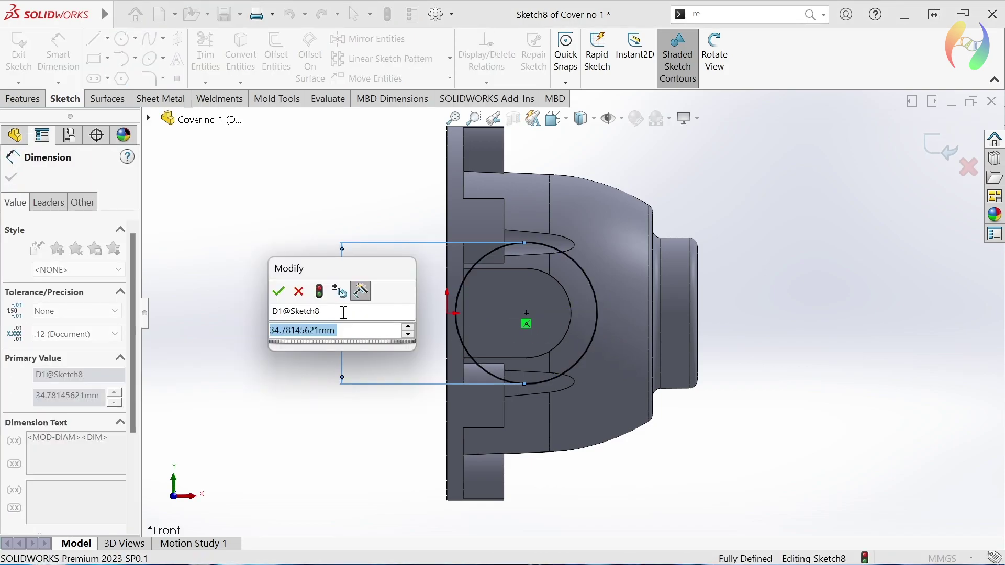
pyautogui.write('4')
pyautogui.press('Escape')
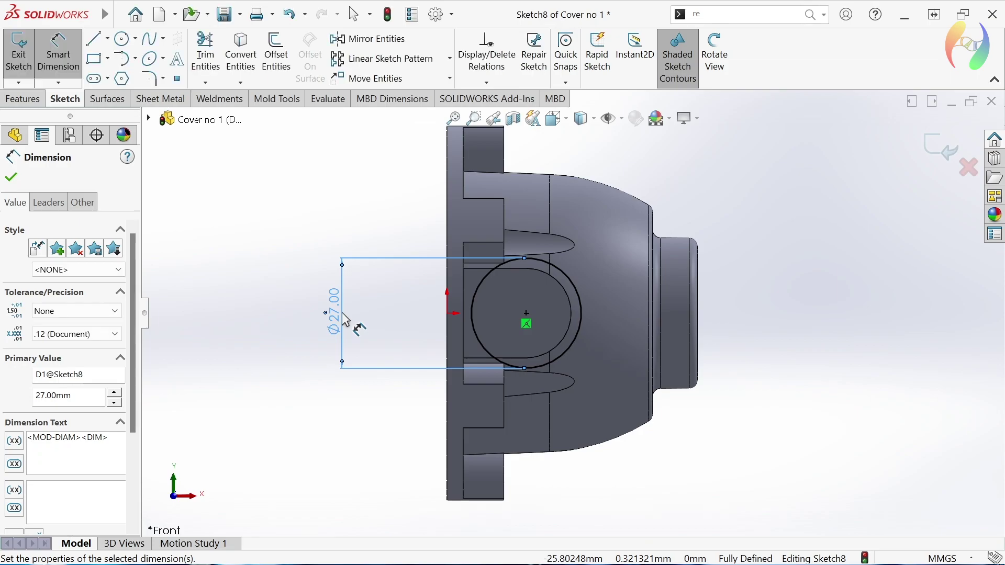
pyautogui.click(337, 413)
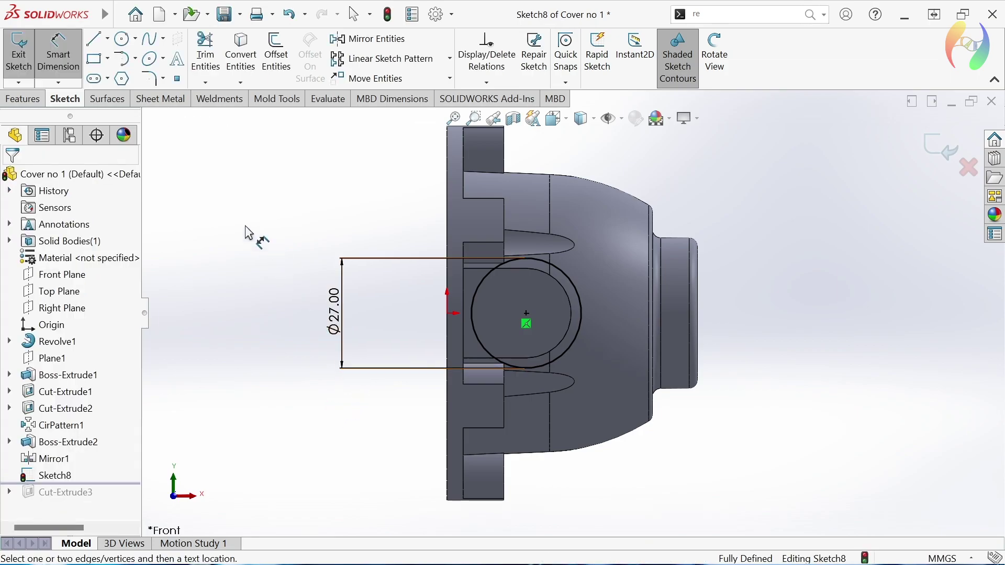
pyautogui.click(27, 99)
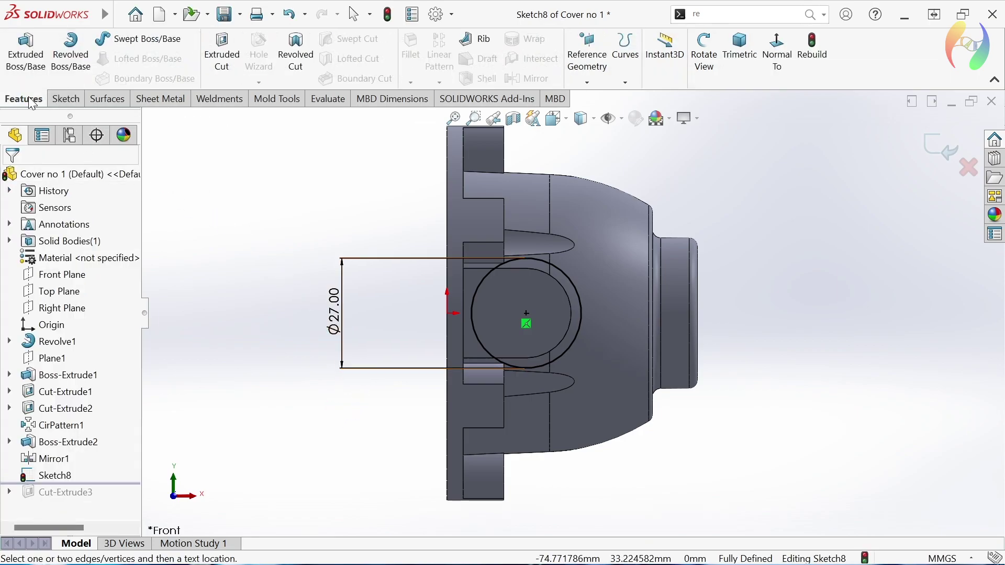
# Extrude Sketch8's circle into Boss-Extrude3, starting at a 27 mm offset and running Up To Next.
pyautogui.click(21, 57)
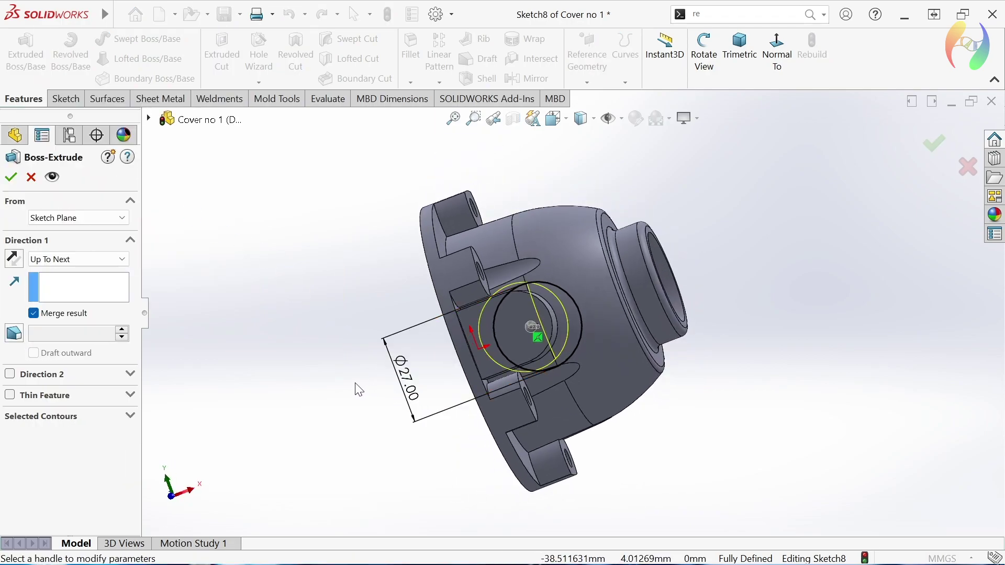
pyautogui.moveTo(348, 376); pyautogui.dragTo(460, 309, button='middle')
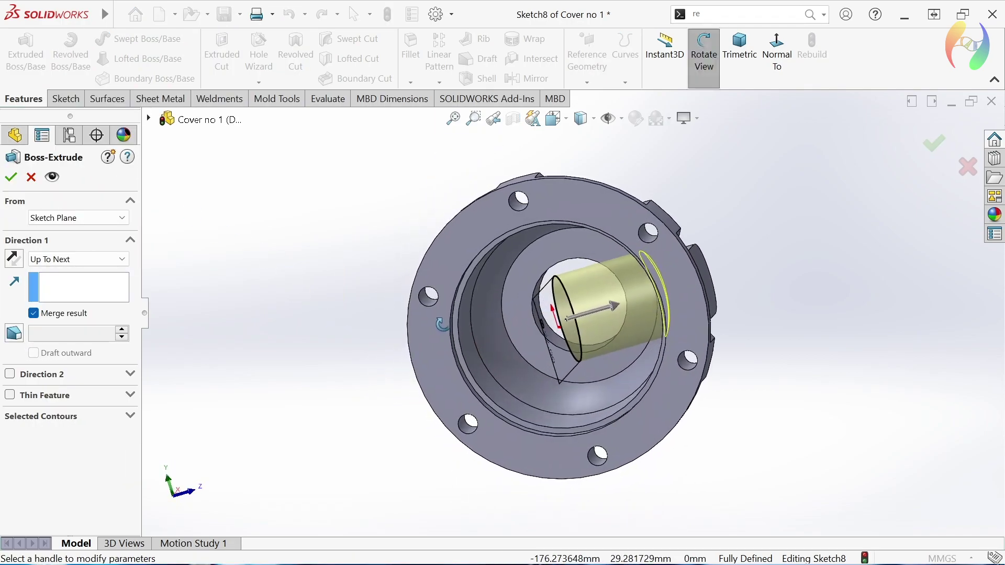
pyautogui.click(118, 225)
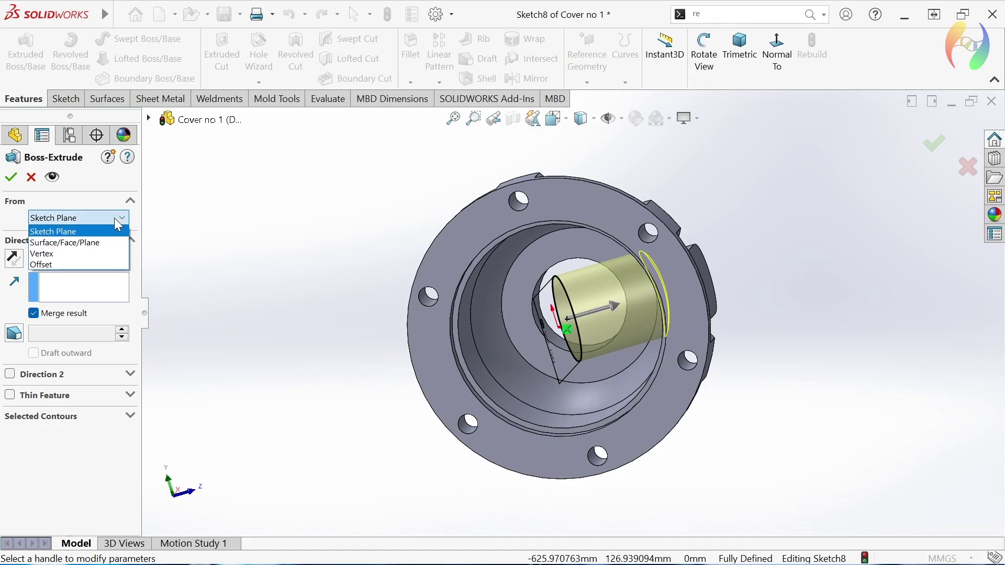
pyautogui.click(82, 263)
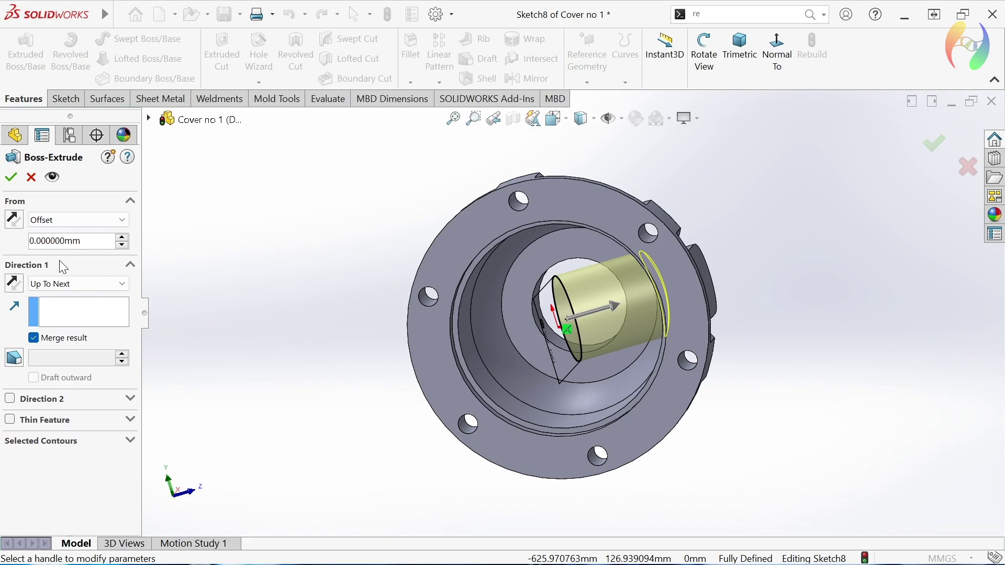
pyautogui.doubleClick(83, 239)
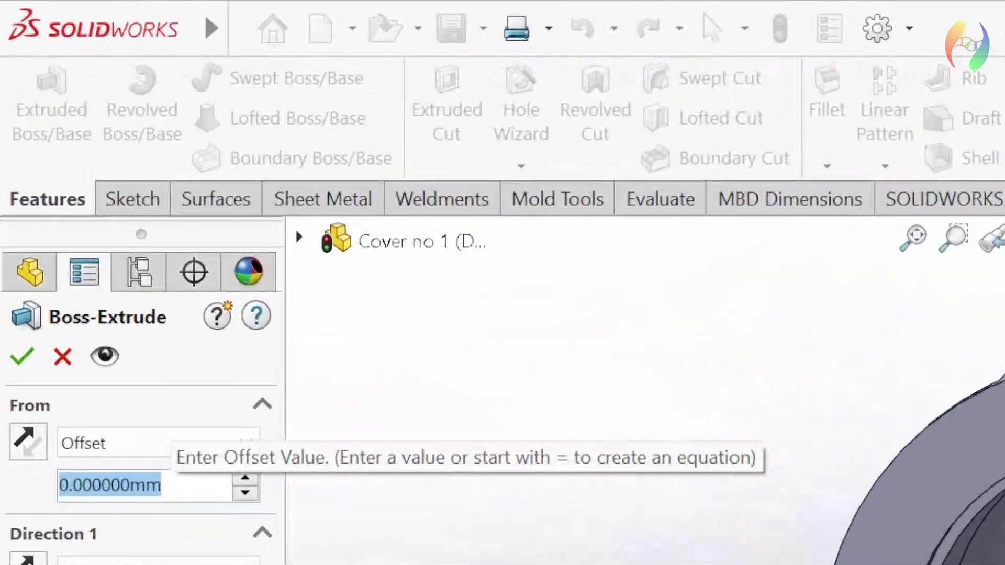
pyautogui.write('27')
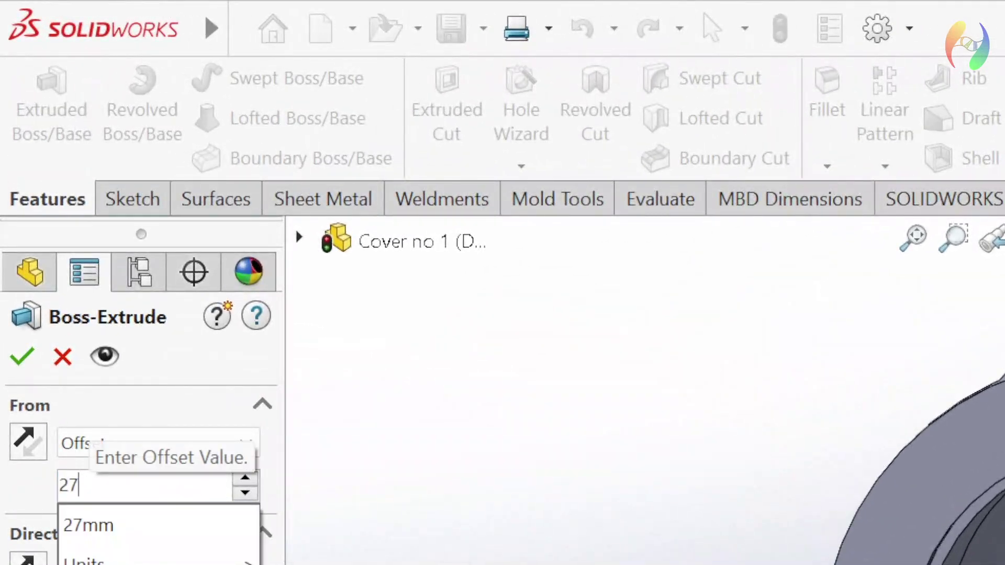
pyautogui.press('Return')
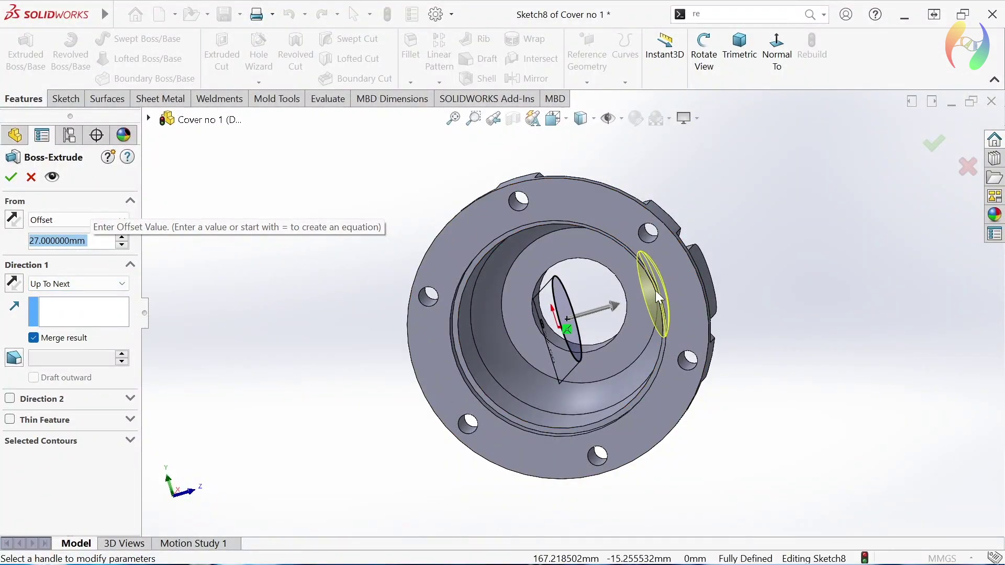
pyautogui.click(13, 284)
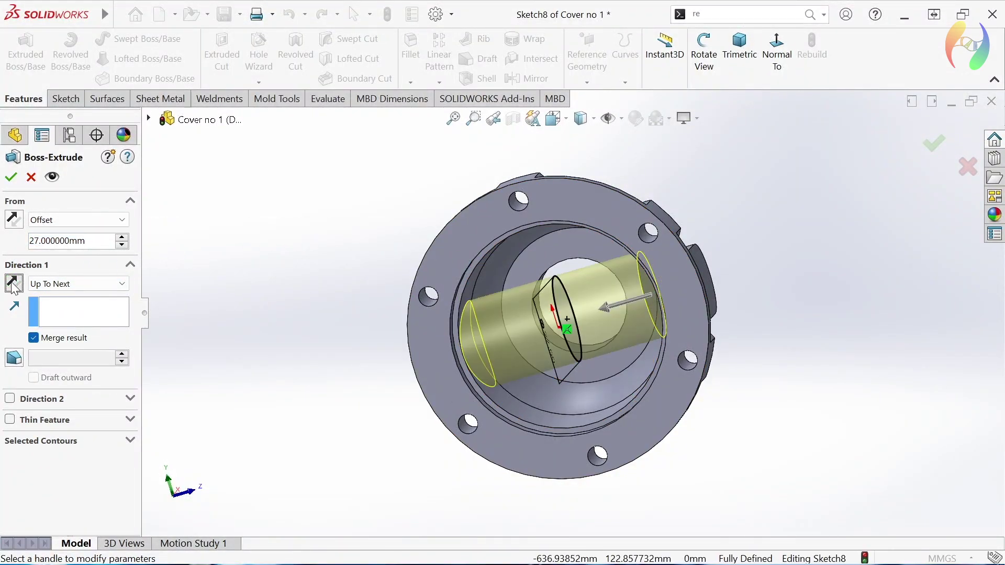
pyautogui.click(13, 285)
pyautogui.click(14, 220)
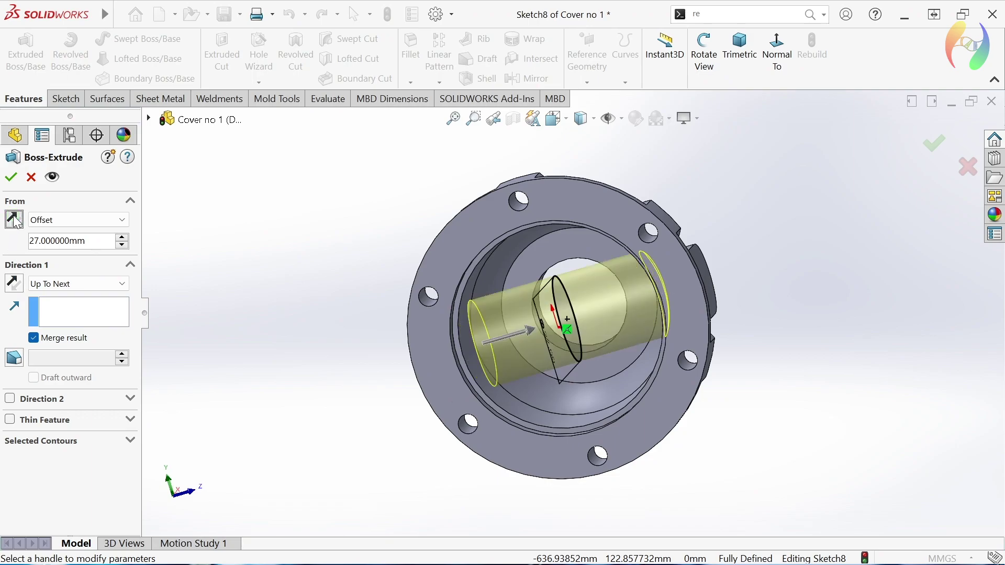
pyautogui.click(12, 179)
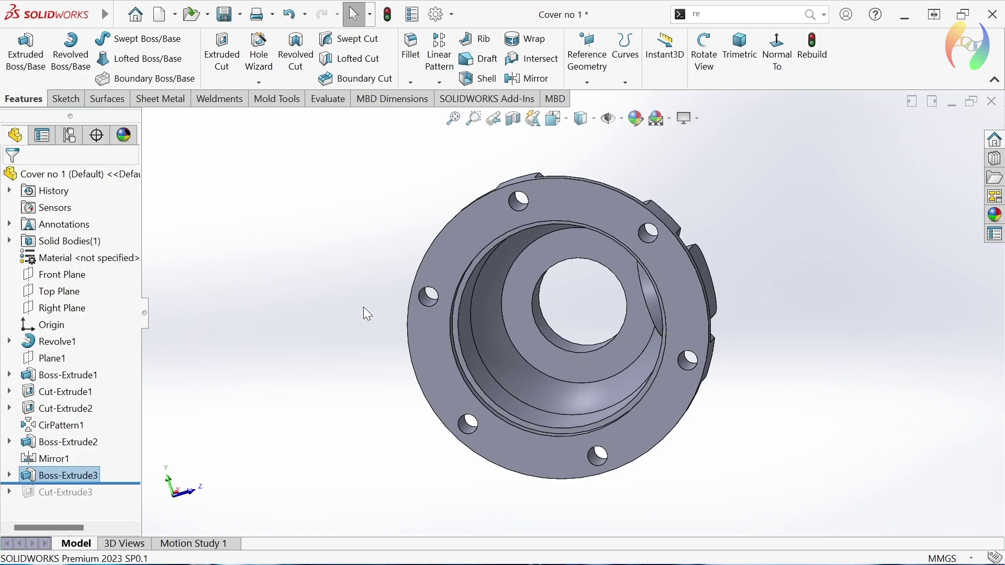
# Move Boss-Extrude3 above Mirror1 in the feature tree and edit Mirror1.
pyautogui.moveTo(339, 344)
pyautogui.mouseDown(button='middle')
pyautogui.moveTo(392, 327)
pyautogui.moveTo(341, 327)
pyautogui.moveTo(361, 326)
pyautogui.mouseUp(button='middle')
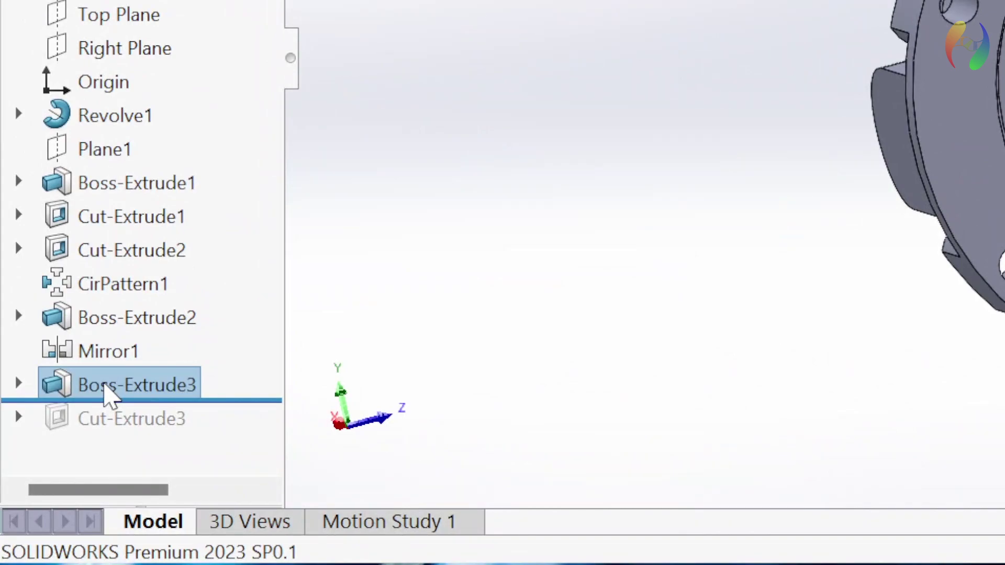
pyautogui.click(107, 393)
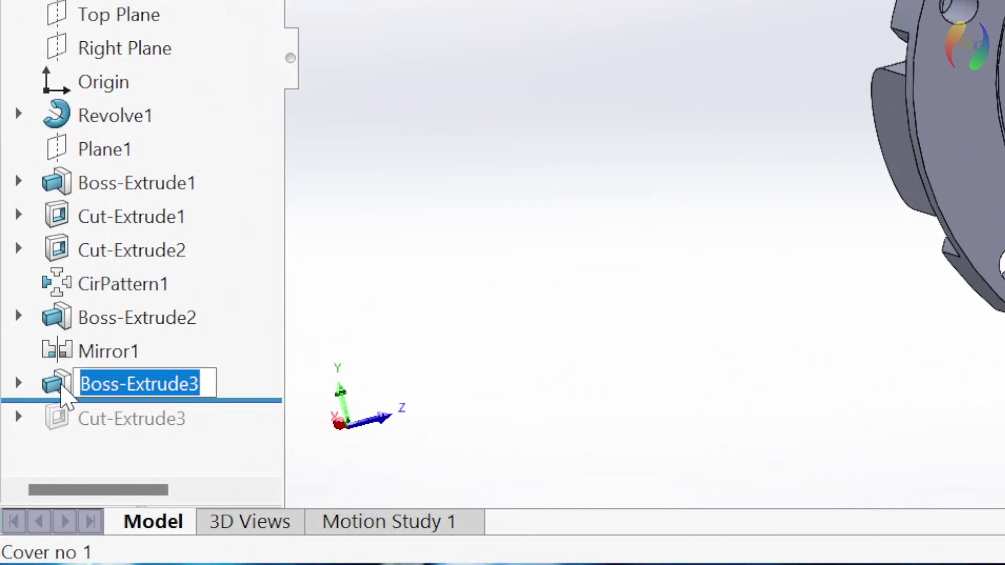
pyautogui.moveTo(55, 384); pyautogui.dragTo(65, 322)
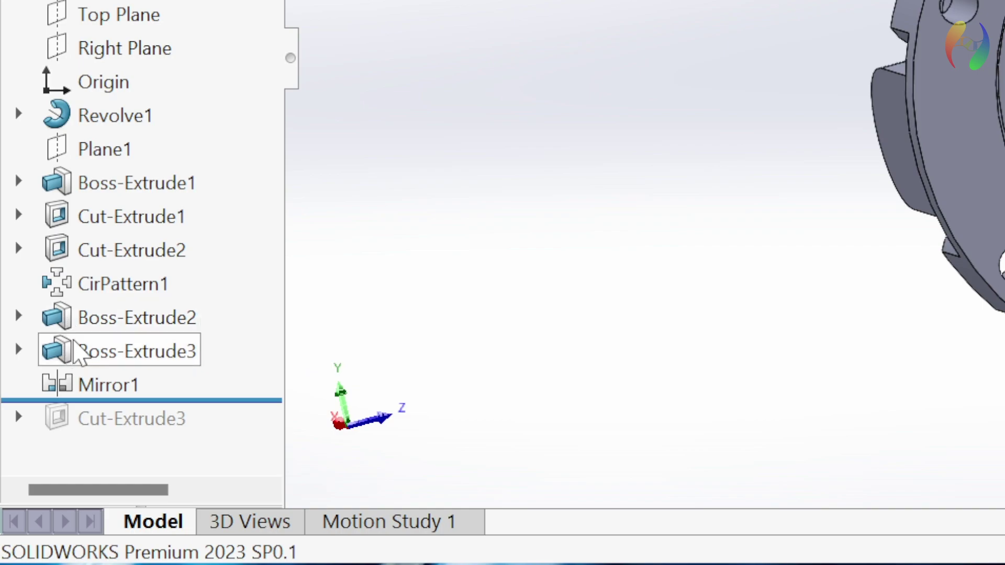
pyautogui.click(55, 390)
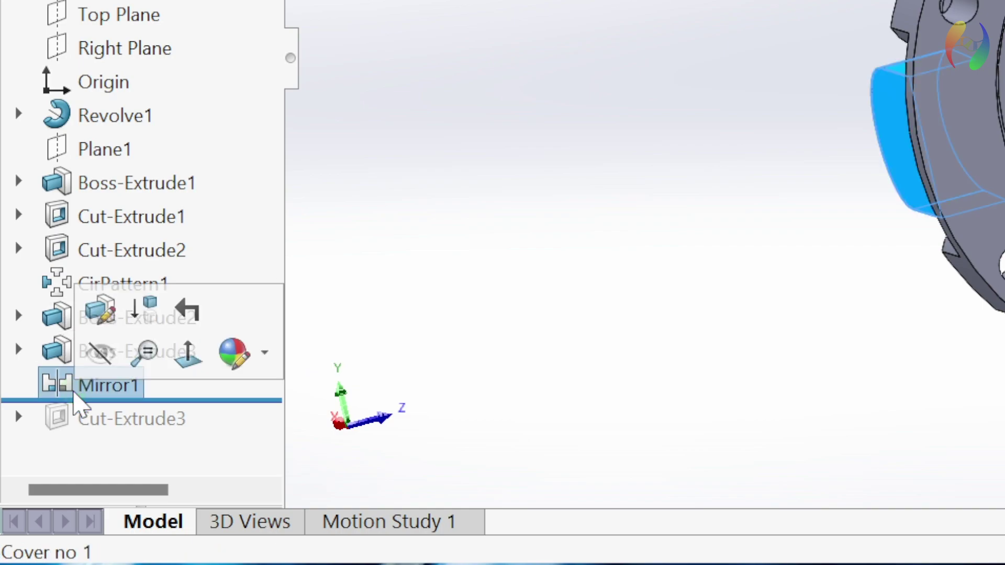
pyautogui.click(101, 312)
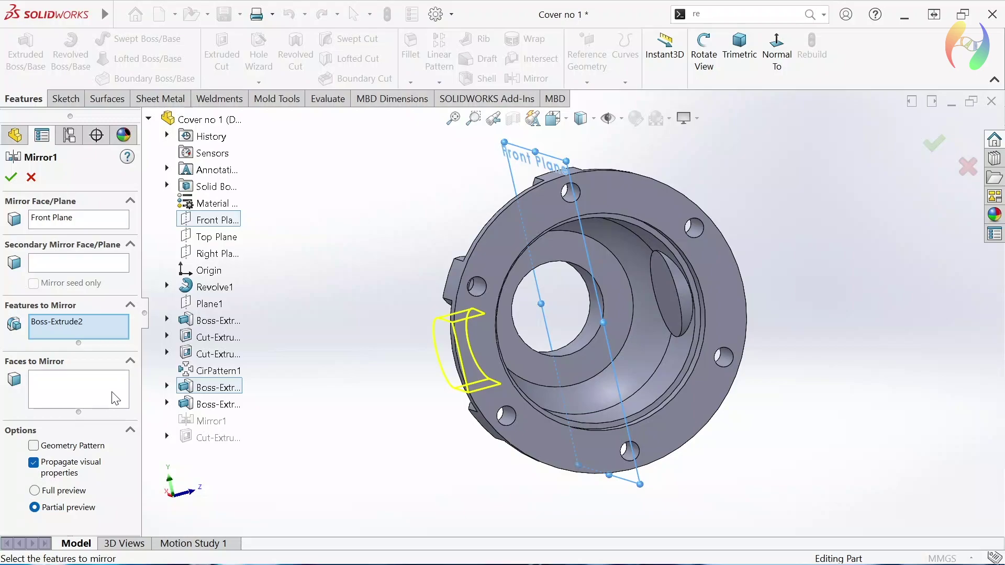
# Add Boss-Extrude3 to Mirror1's features to mirror alongside Boss-Extrude2 and accept.
pyautogui.click(82, 325)
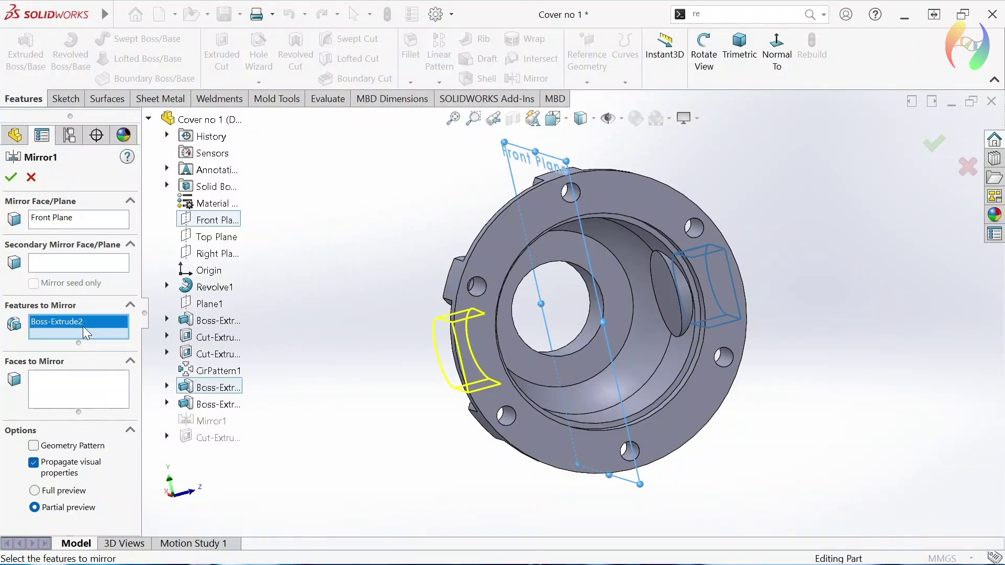
pyautogui.click(198, 406)
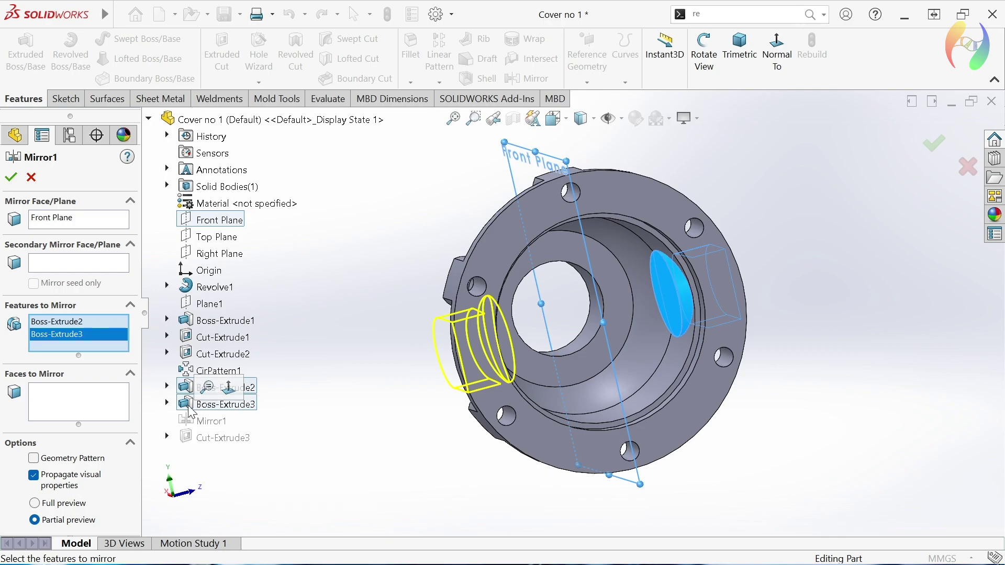
pyautogui.click(9, 178)
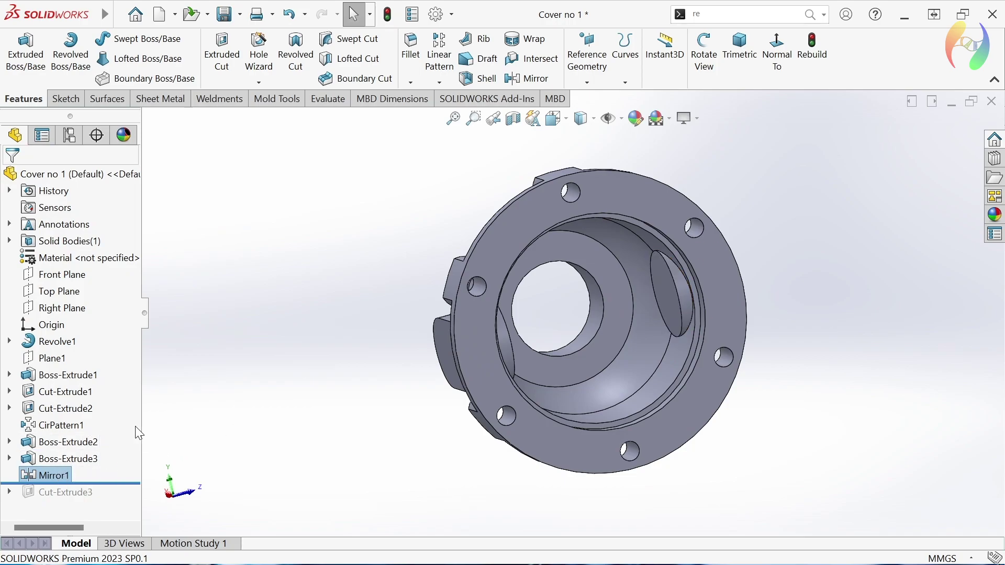
# Roll the history forward past Cut-Extrude3 and inspect the holes through both side bosses.
pyautogui.click(50, 476)
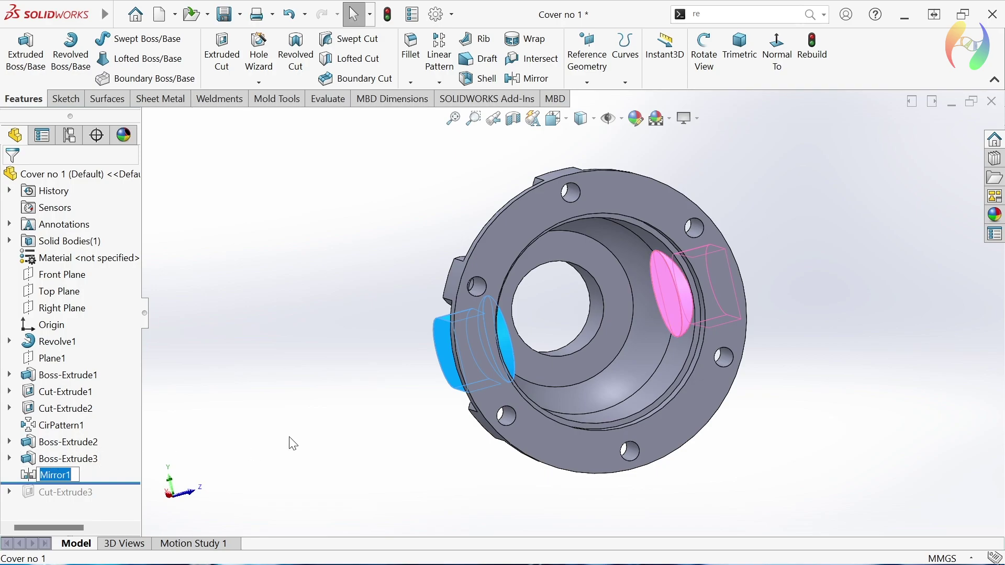
pyautogui.moveTo(293, 444)
pyautogui.mouseDown(button='middle')
pyautogui.moveTo(252, 428)
pyautogui.moveTo(307, 421)
pyautogui.mouseUp(button='middle')
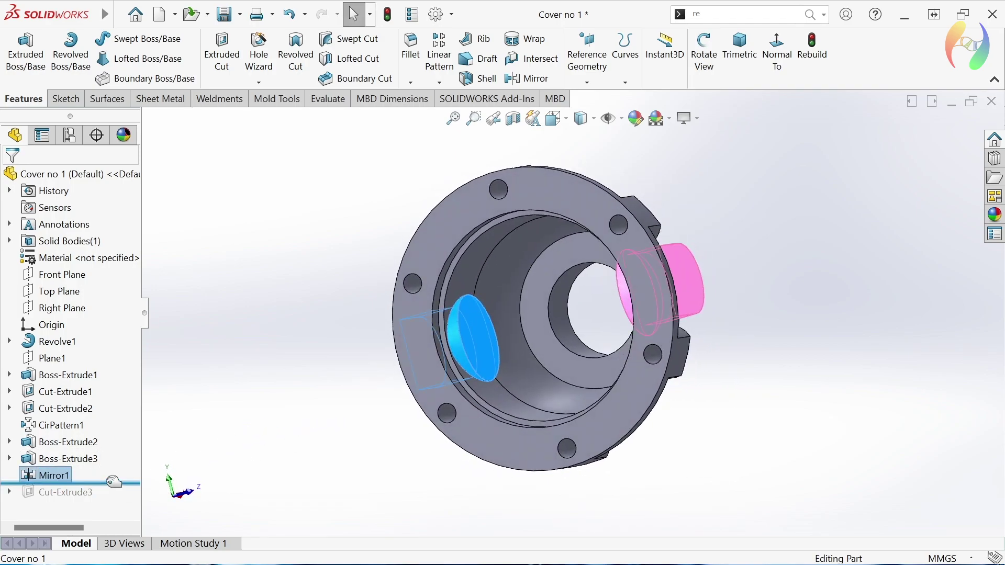
pyautogui.moveTo(107, 483); pyautogui.dragTo(108, 502)
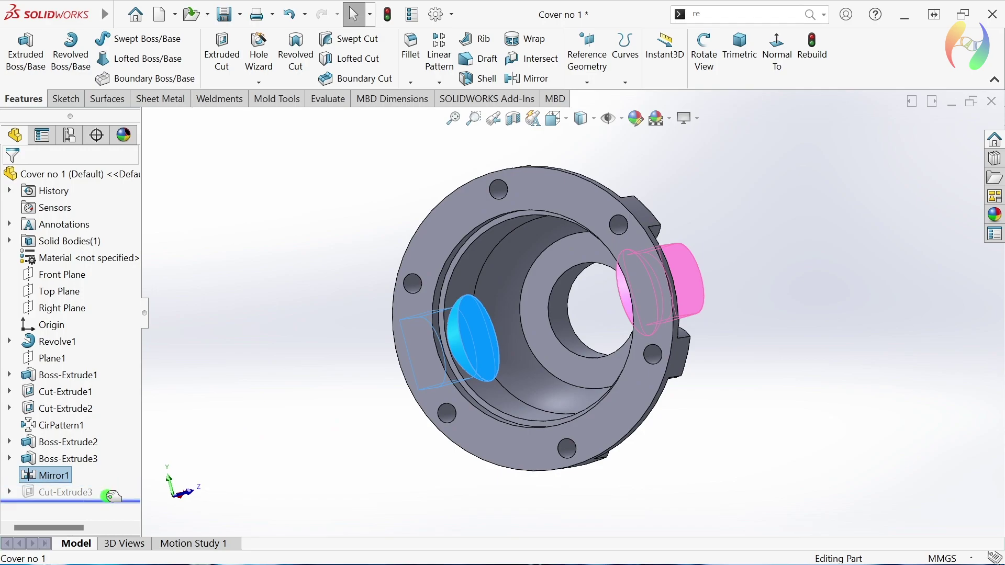
pyautogui.click(84, 491)
pyautogui.click(349, 445)
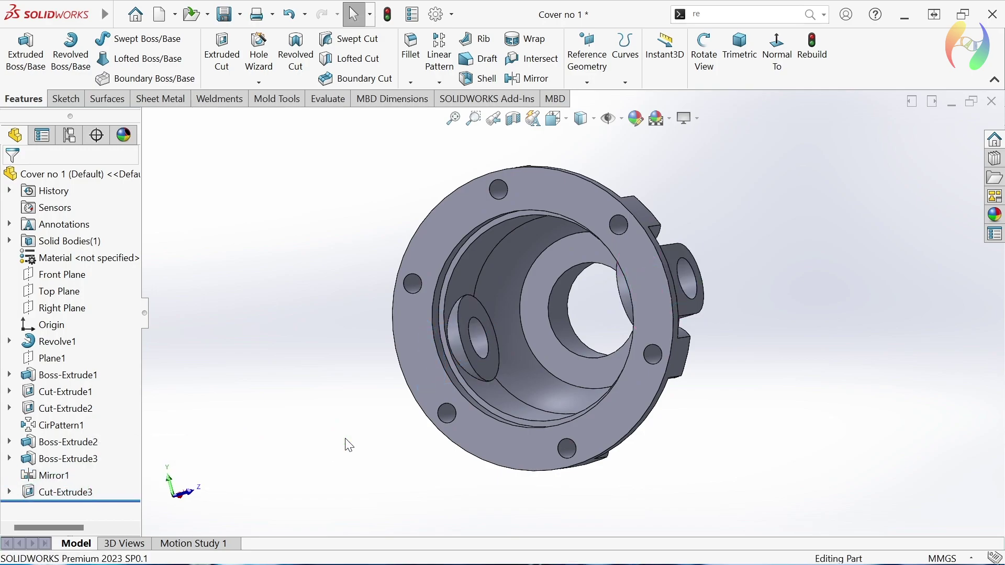
pyautogui.moveTo(350, 442)
pyautogui.mouseDown(button='middle')
pyautogui.moveTo(249, 498)
pyautogui.moveTo(517, 414)
pyautogui.moveTo(328, 410)
pyautogui.mouseUp(button='middle')
pyautogui.press('Escape')
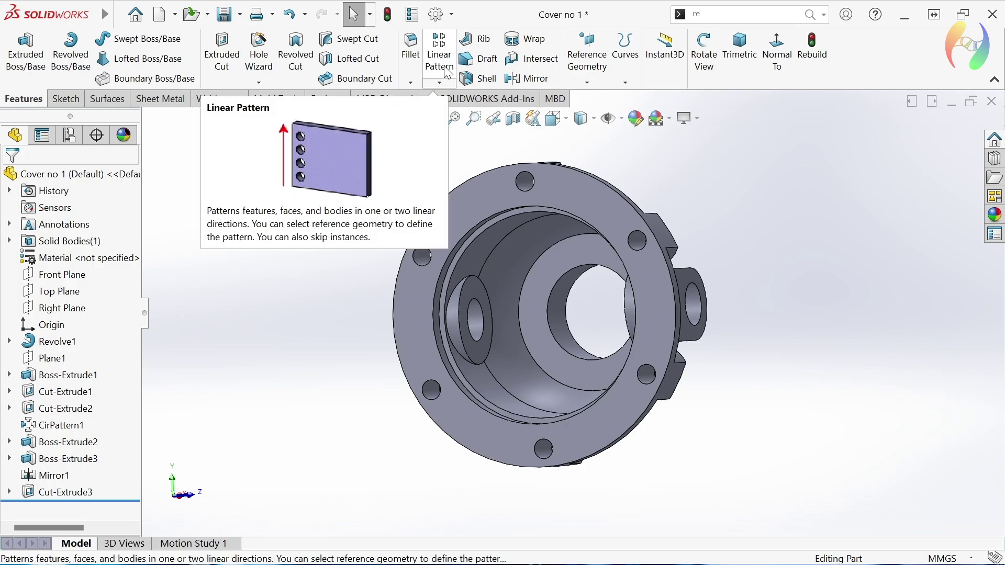
# Start a fillet with a 1 mm radius.
pyautogui.click(412, 47)
pyautogui.moveTo(758, 424)
pyautogui.mouseDown(button='middle')
pyautogui.moveTo(732, 420)
pyautogui.moveTo(598, 305)
pyautogui.mouseUp(button='middle')
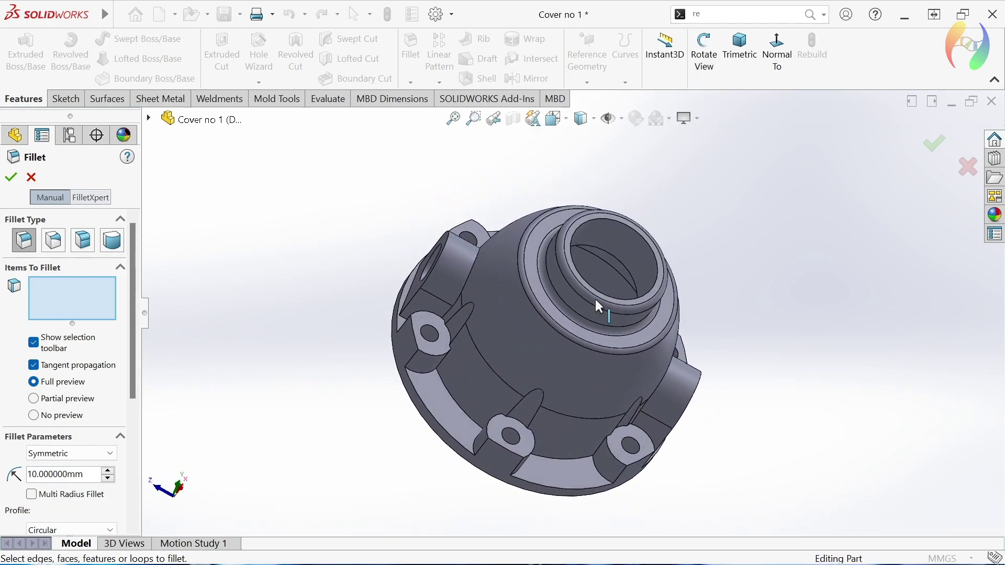
pyautogui.scroll(-2, 465, 362)
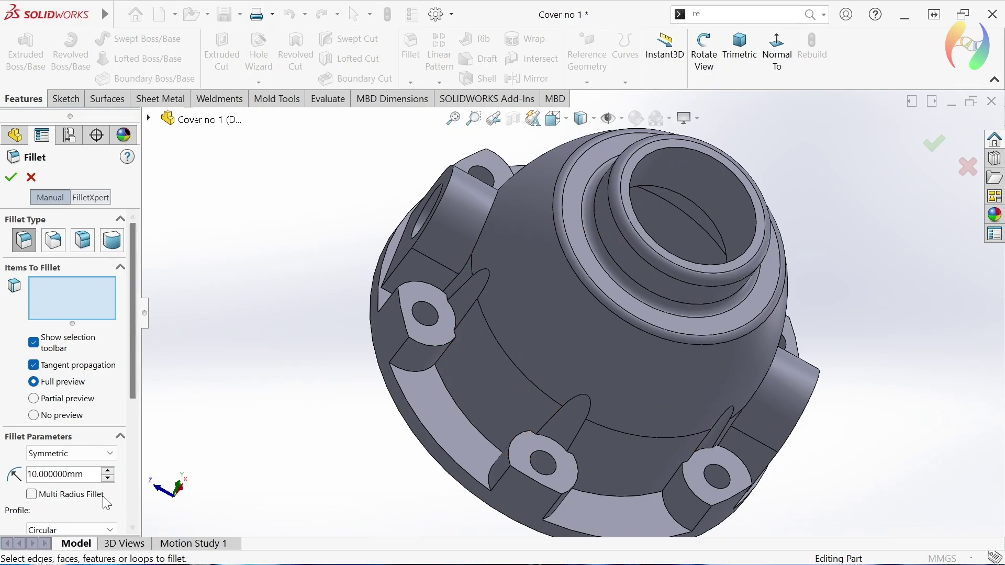
pyautogui.moveTo(89, 473); pyautogui.dragTo(20, 485)
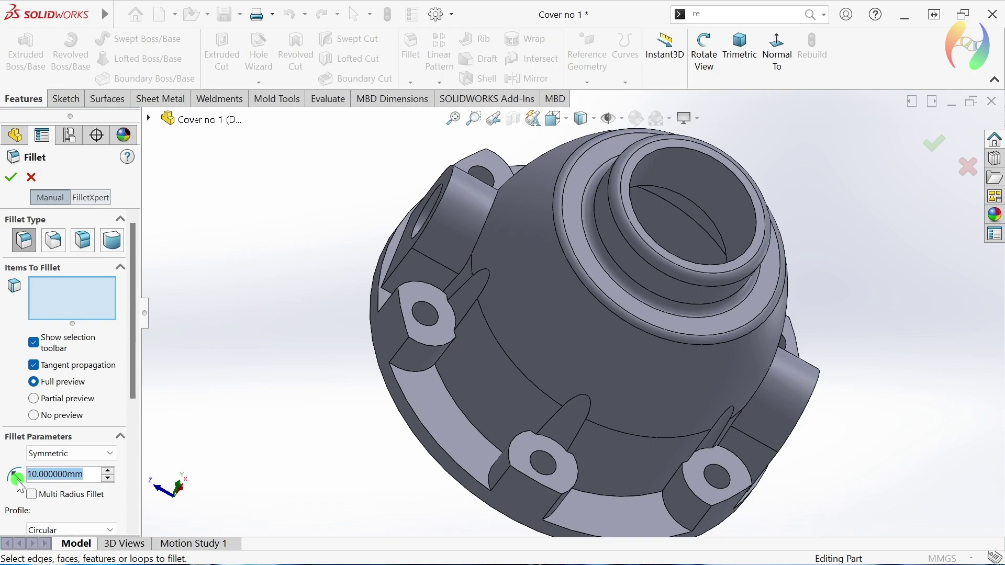
pyautogui.write('1')
pyautogui.press('Return')
# Select the first rib edge, its connected edges, and further lug and rib edges.
pyautogui.click(445, 361)
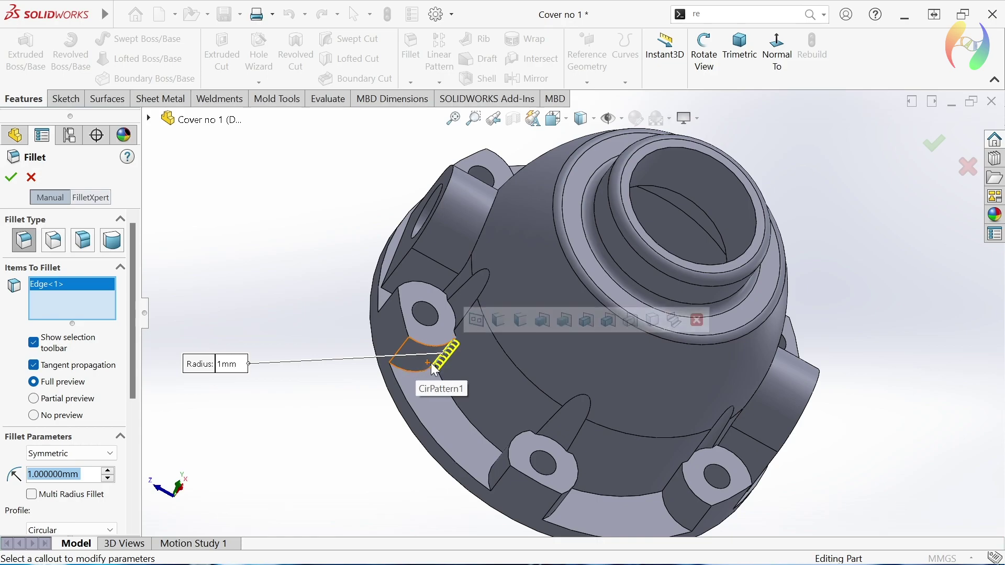
pyautogui.click(520, 323)
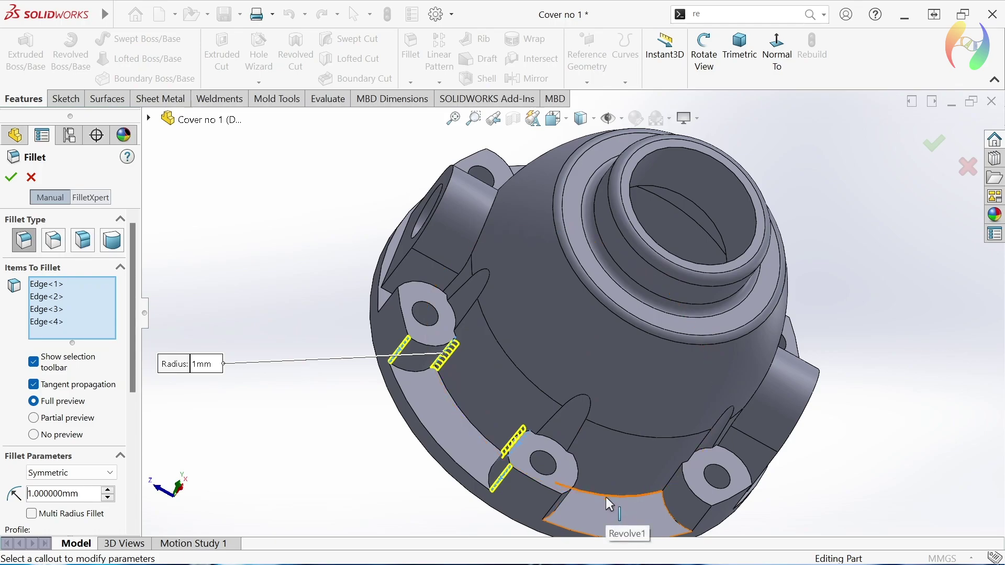
pyautogui.press('z')
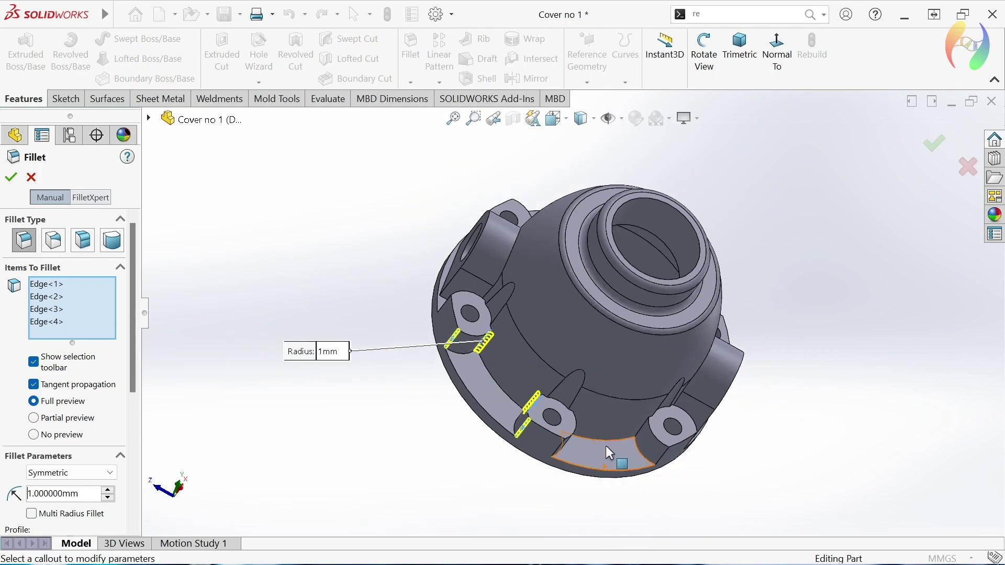
pyautogui.scroll(-3, 605, 445)
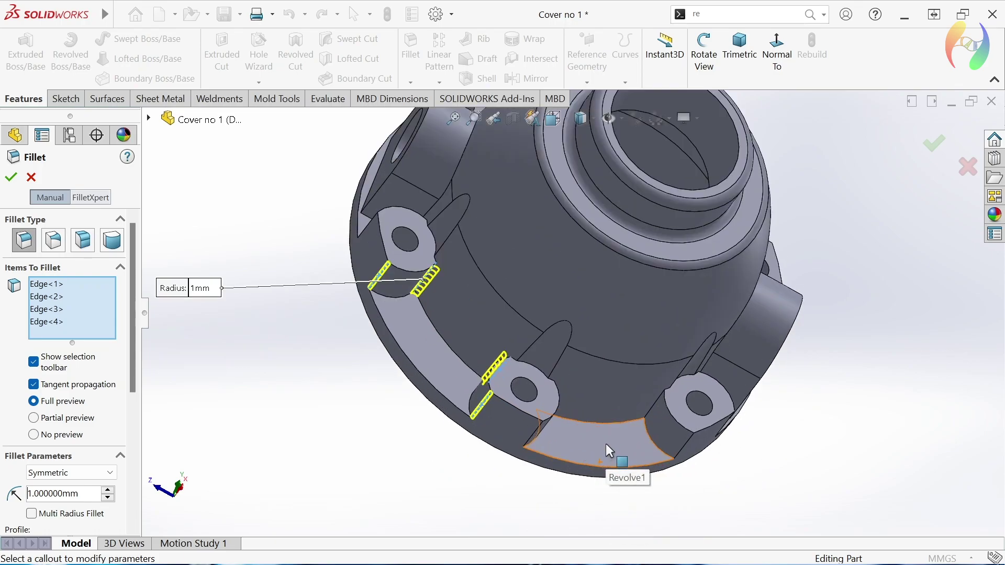
pyautogui.click(437, 330)
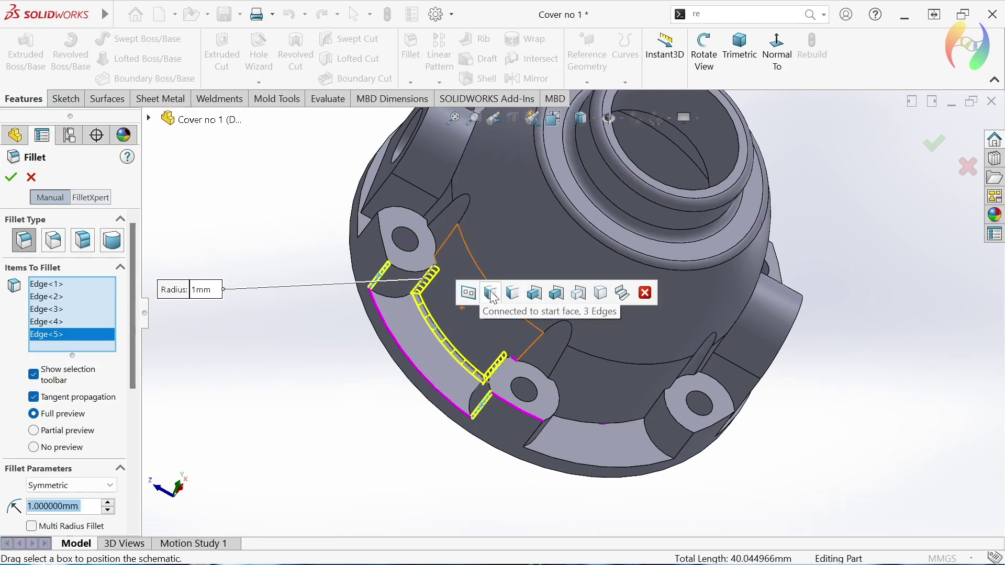
pyautogui.click(391, 298)
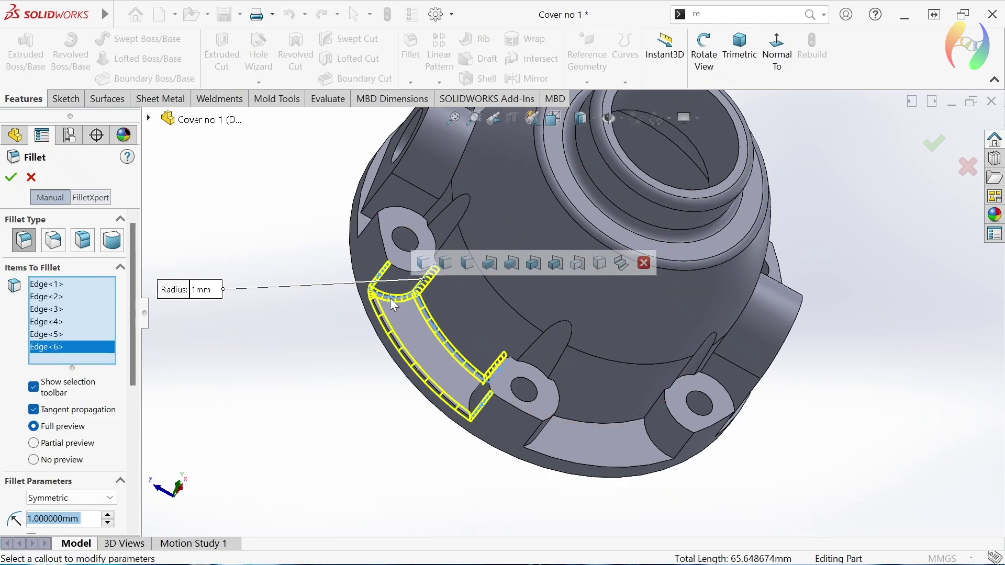
pyautogui.click(473, 405)
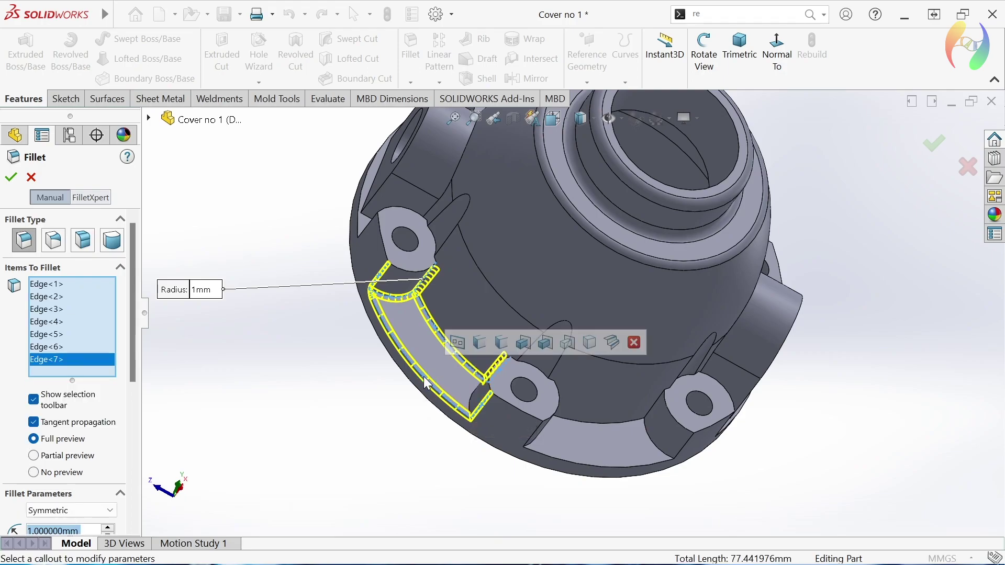
# Drop two stray edges and add the next rib's lower, slanted and lug edges.
pyautogui.click(394, 299)
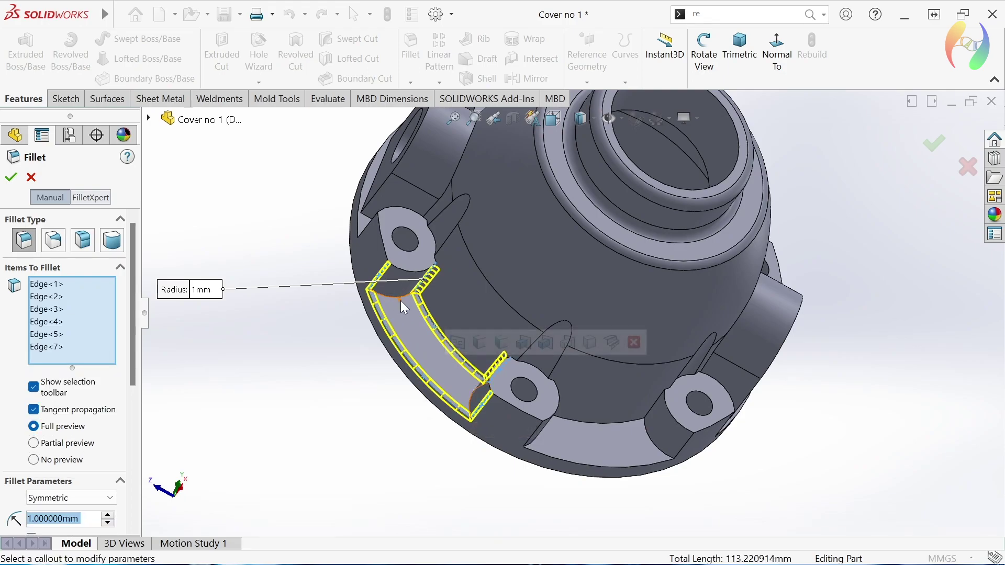
pyautogui.click(387, 329)
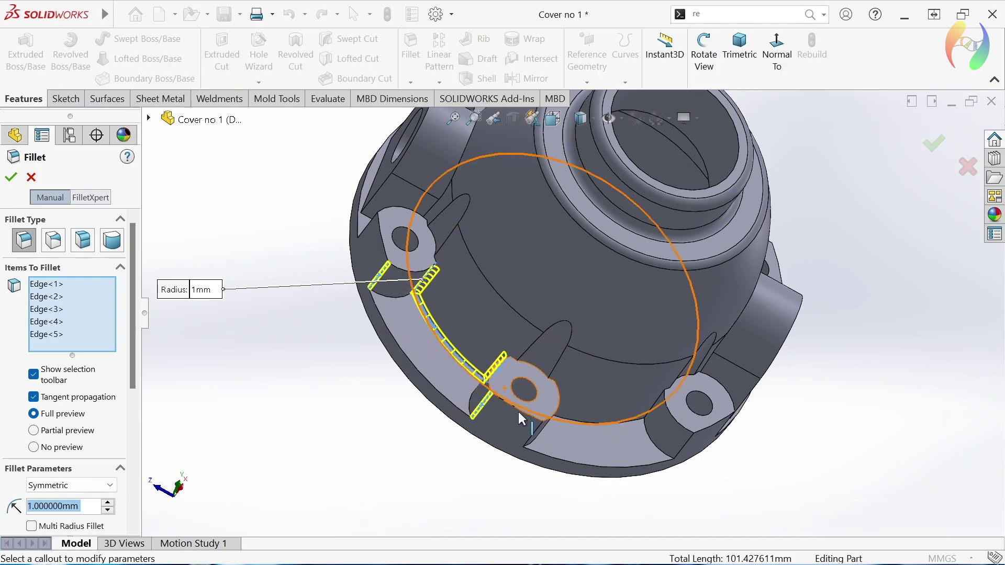
pyautogui.click(559, 415)
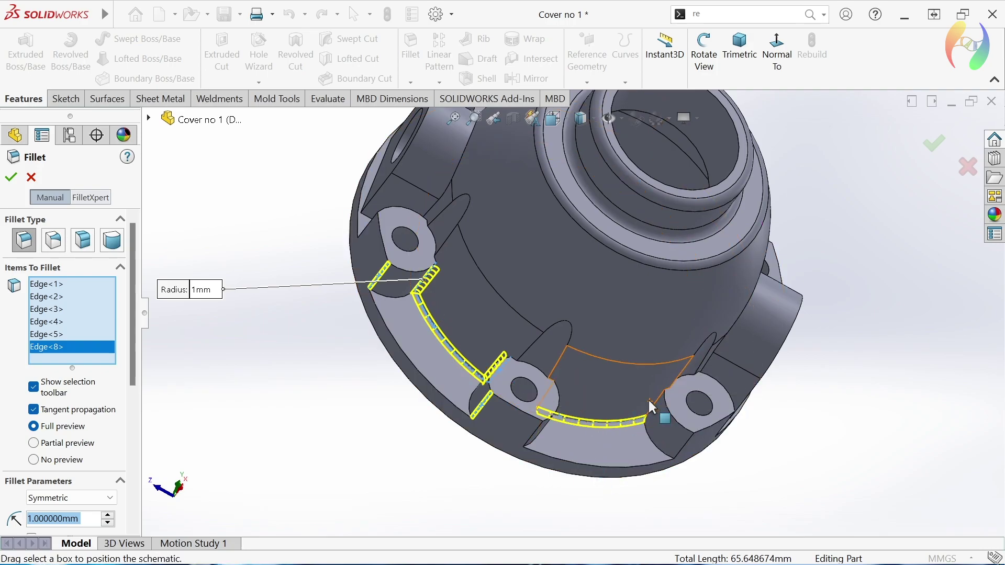
pyautogui.click(652, 403)
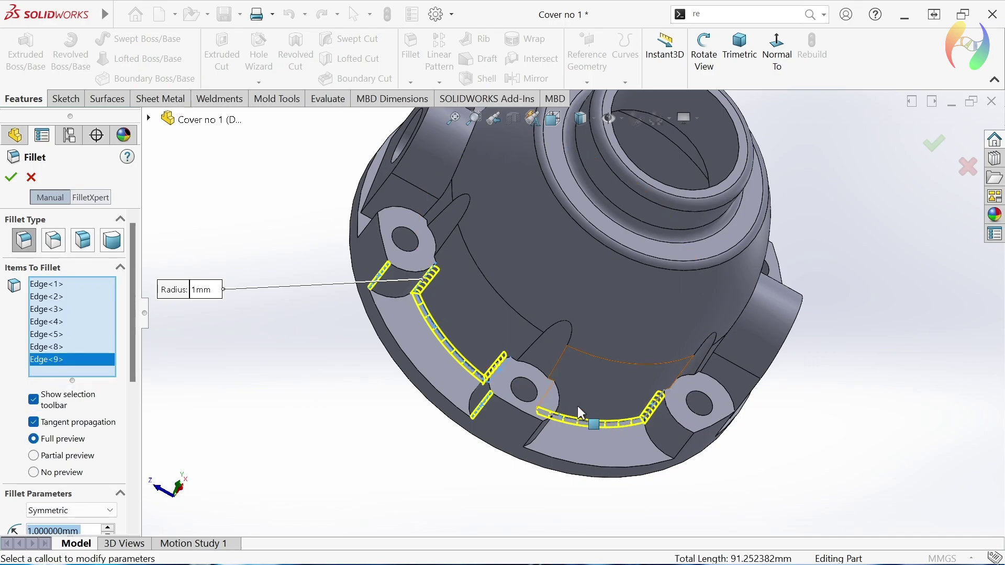
pyautogui.click(552, 389)
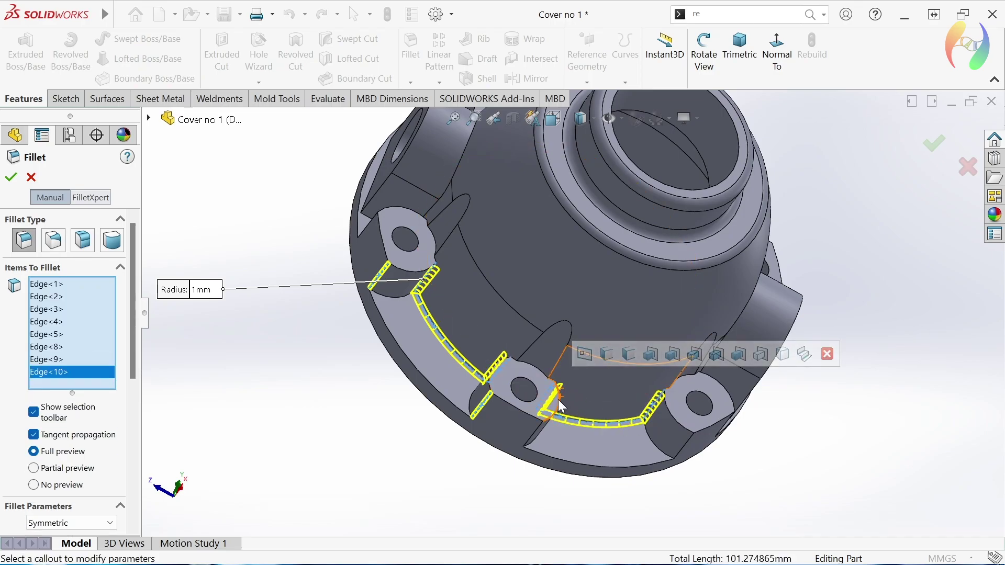
pyautogui.click(559, 402)
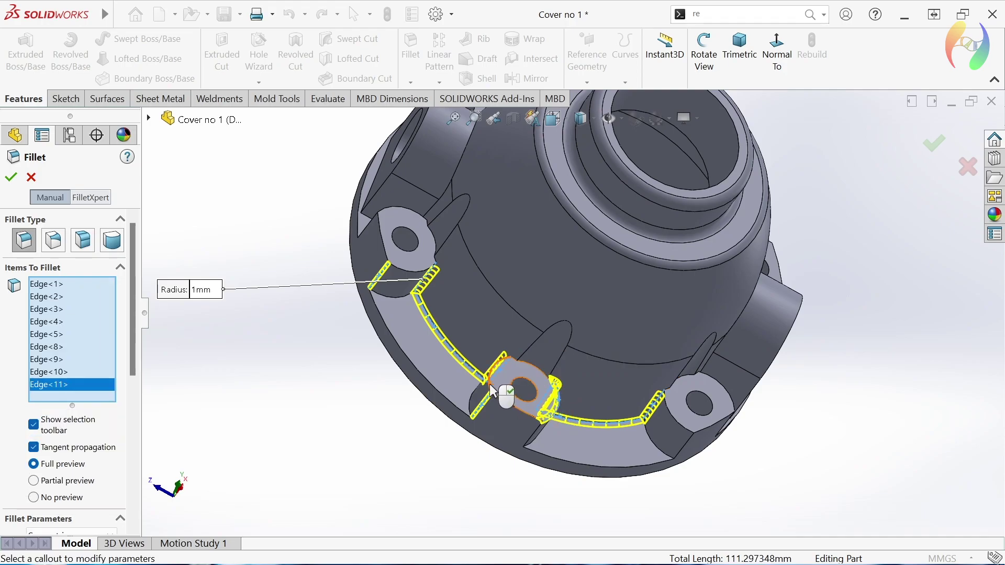
pyautogui.click(493, 392)
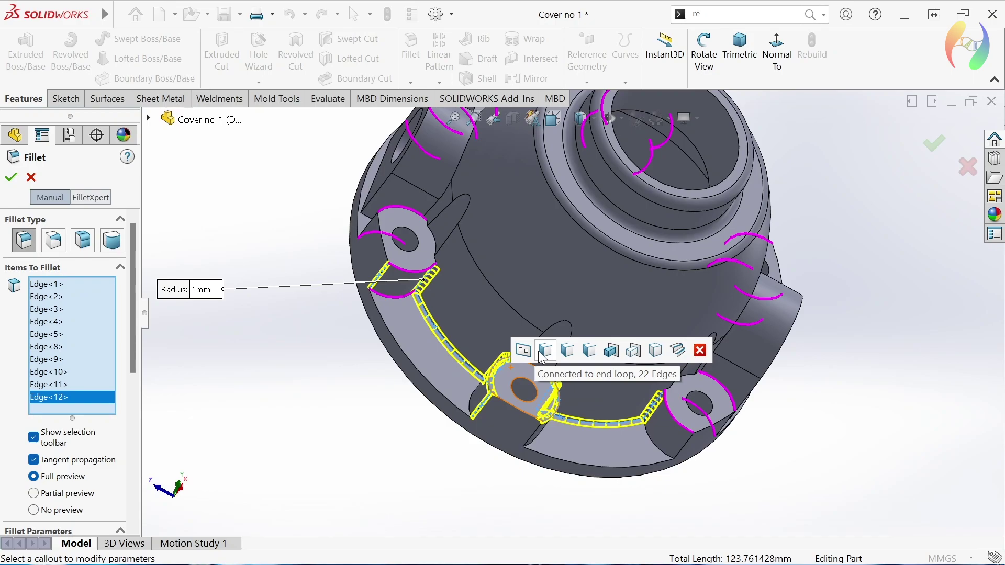
# Add the connected edge loop, remove the stray rib face, and apply the 1 mm fillet.
pyautogui.click(544, 356)
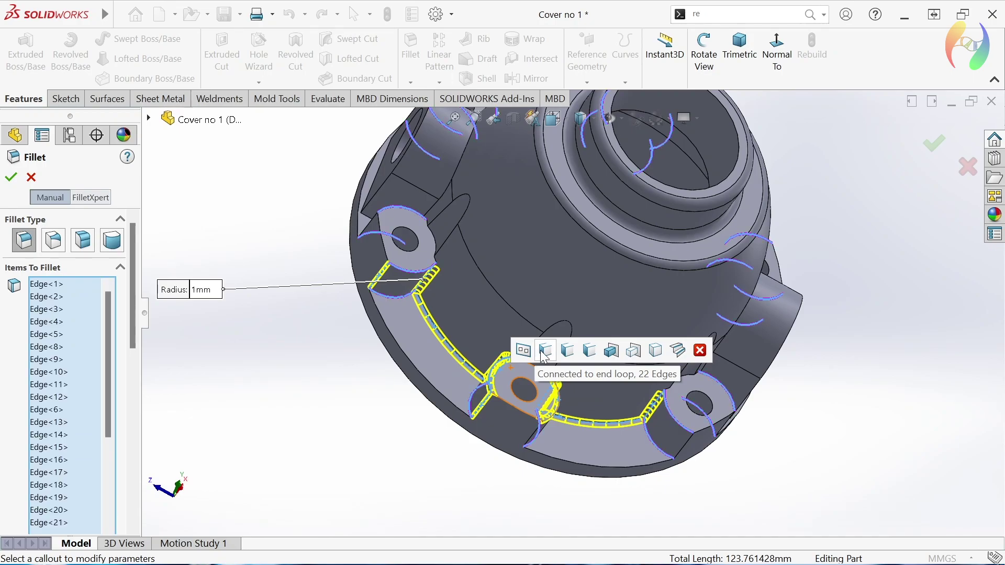
pyautogui.click(429, 384)
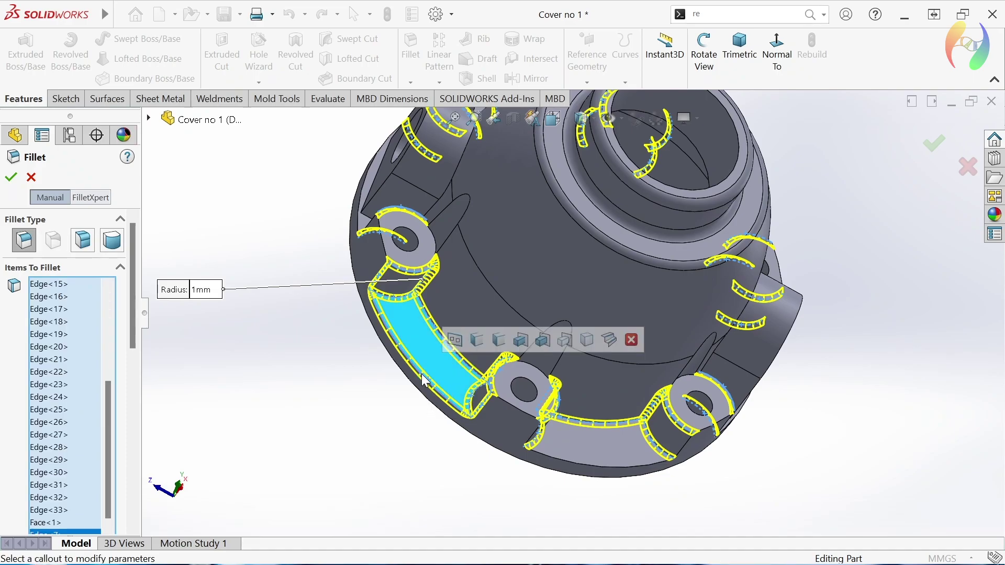
pyautogui.click(430, 369)
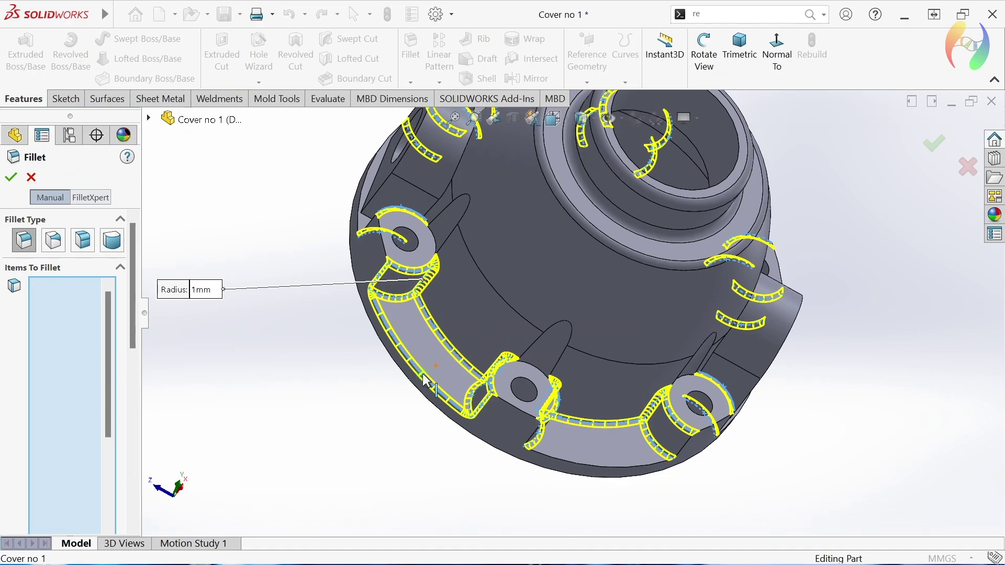
pyautogui.press('f')
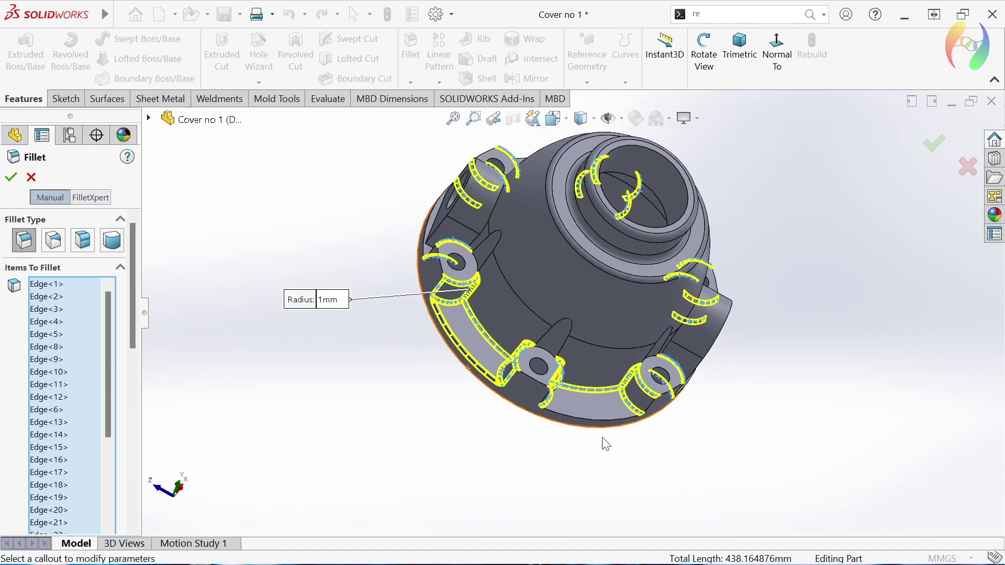
pyautogui.moveTo(714, 452)
pyautogui.mouseDown(button='middle')
pyautogui.moveTo(635, 478)
pyautogui.moveTo(705, 450)
pyautogui.mouseUp(button='middle')
pyautogui.scroll(-5, 474, 335)
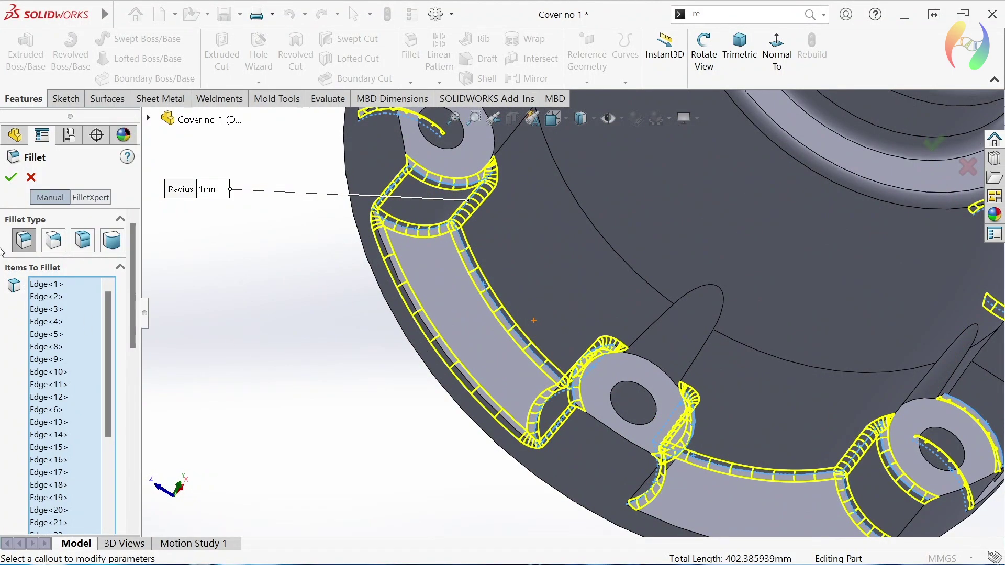
pyautogui.click(12, 179)
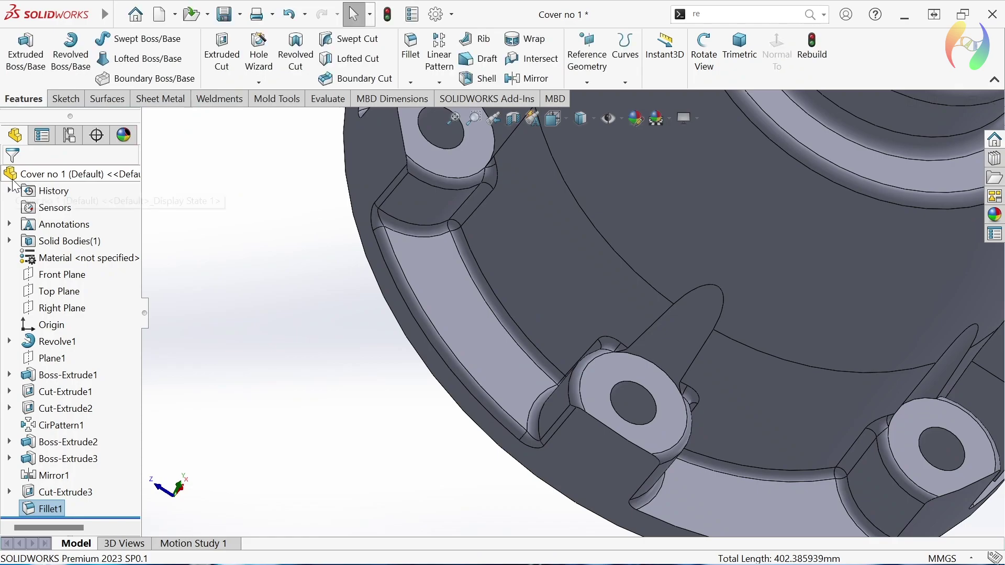
# Reopen Fillet1 for editing and clear all its selected edges.
pyautogui.click(47, 511)
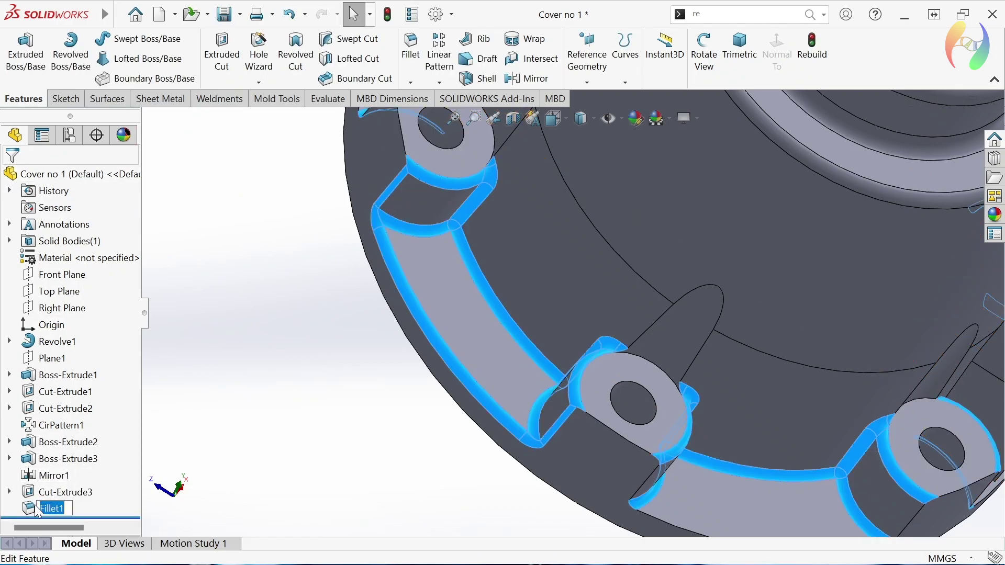
pyautogui.click(52, 492)
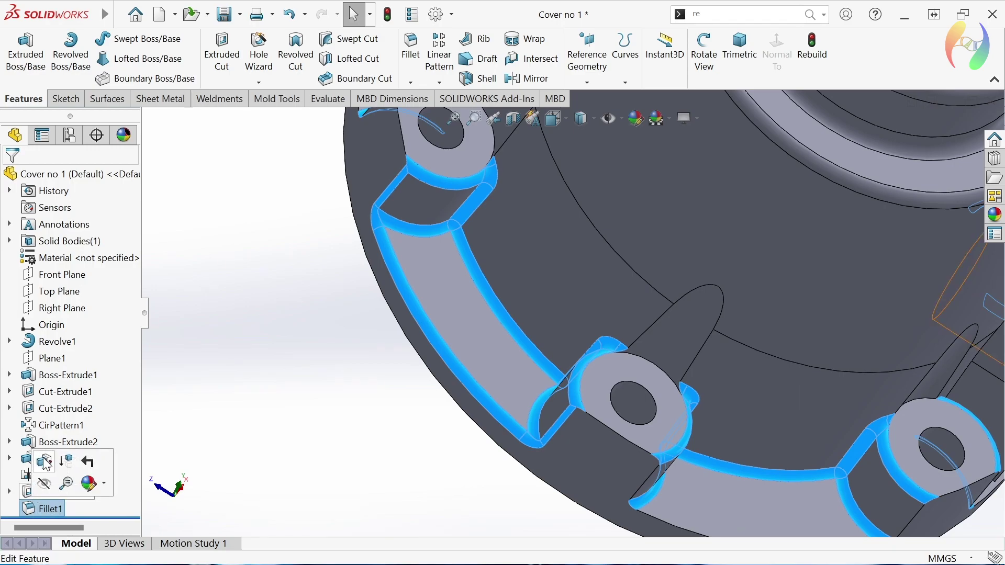
pyautogui.click(231, 387)
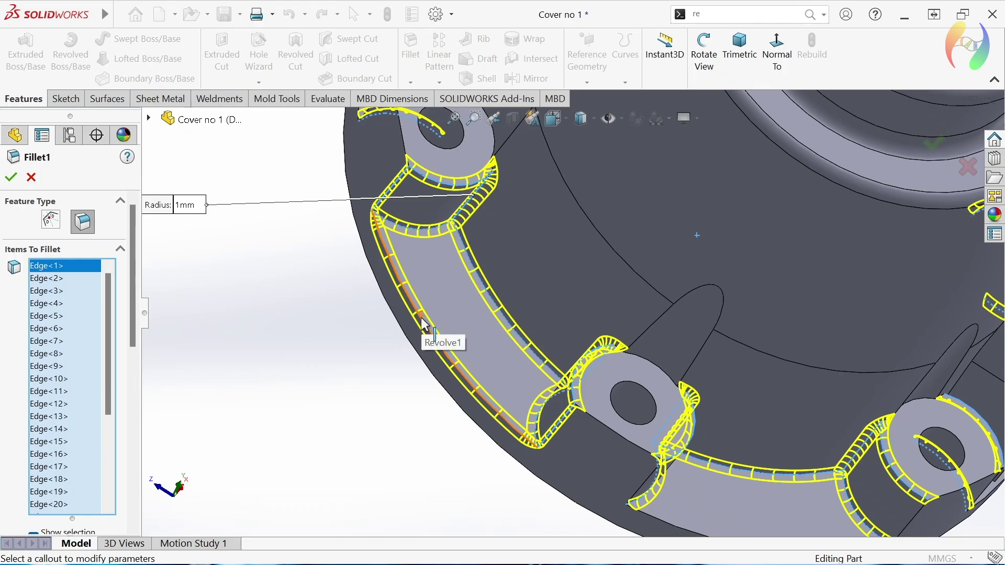
pyautogui.click(424, 325)
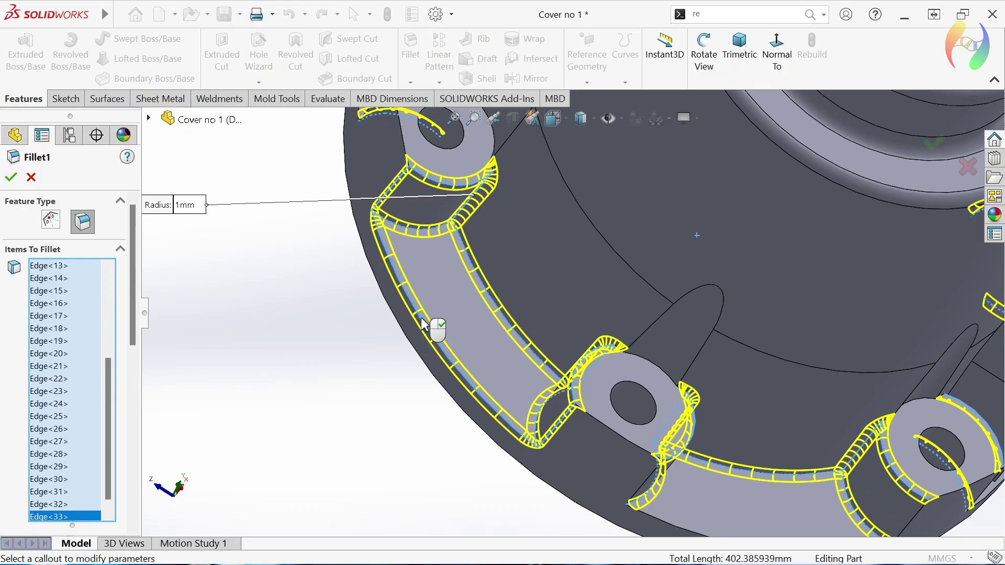
pyautogui.click(425, 325)
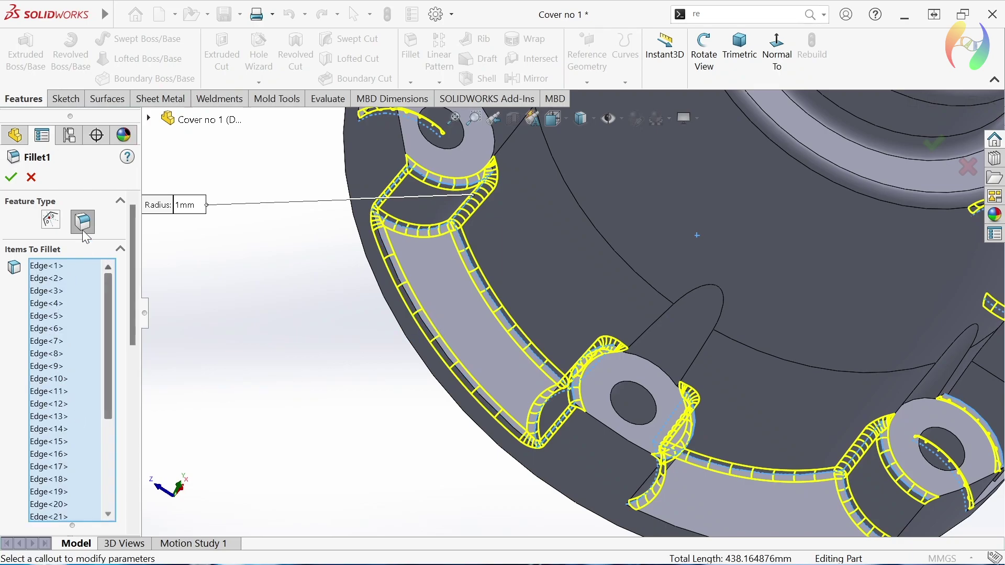
pyautogui.rightClick(78, 304)
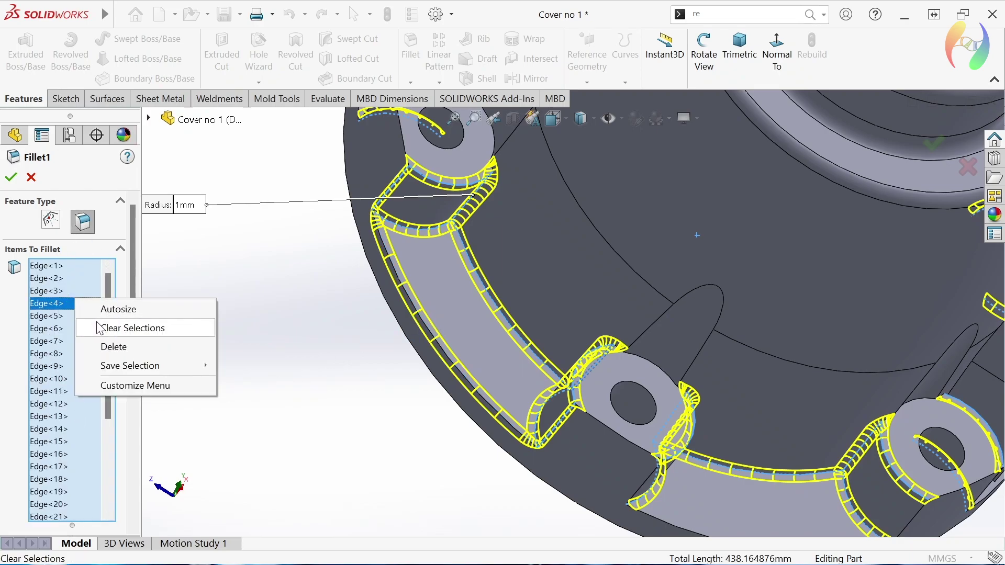
pyautogui.click(107, 327)
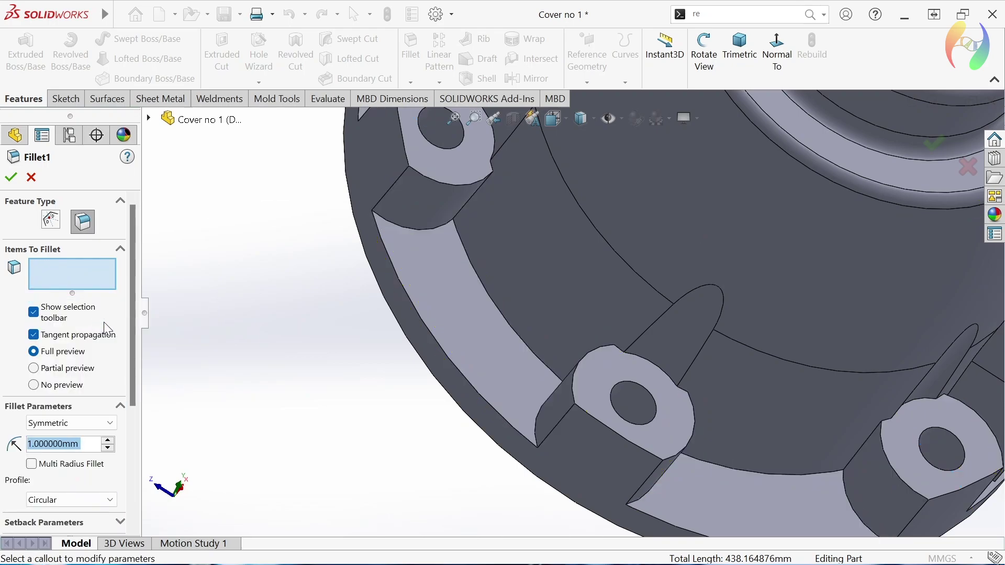
# Select a lug base edge with its 23-edge connected loop, plus two rib edges.
pyautogui.click(574, 375)
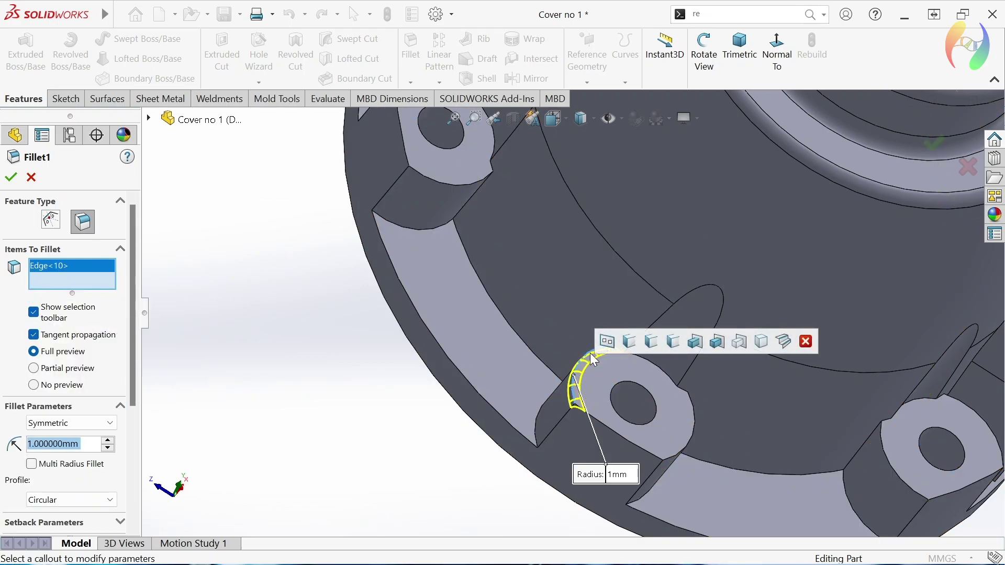
pyautogui.click(630, 344)
pyautogui.press('z')
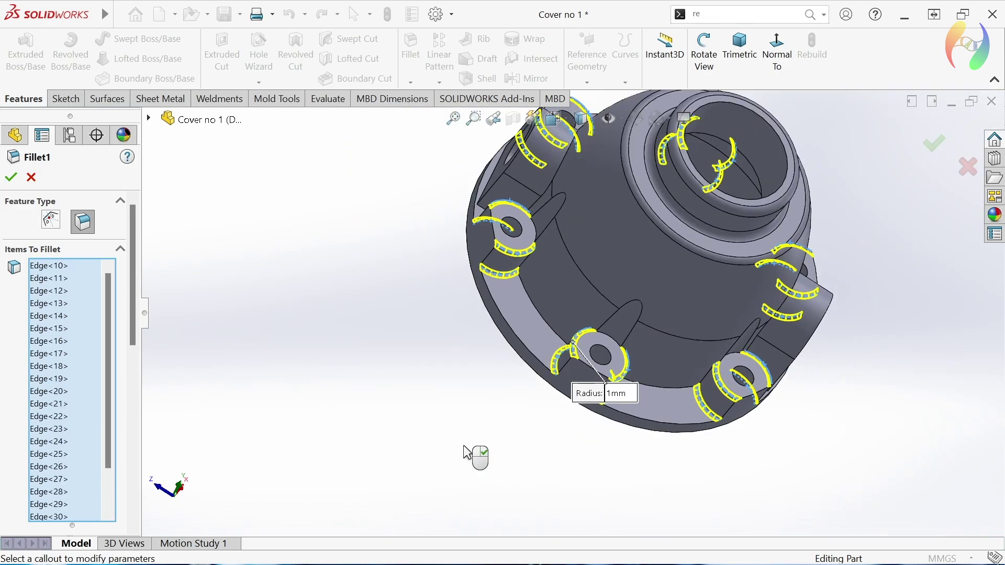
pyautogui.scroll(-1, 633, 239)
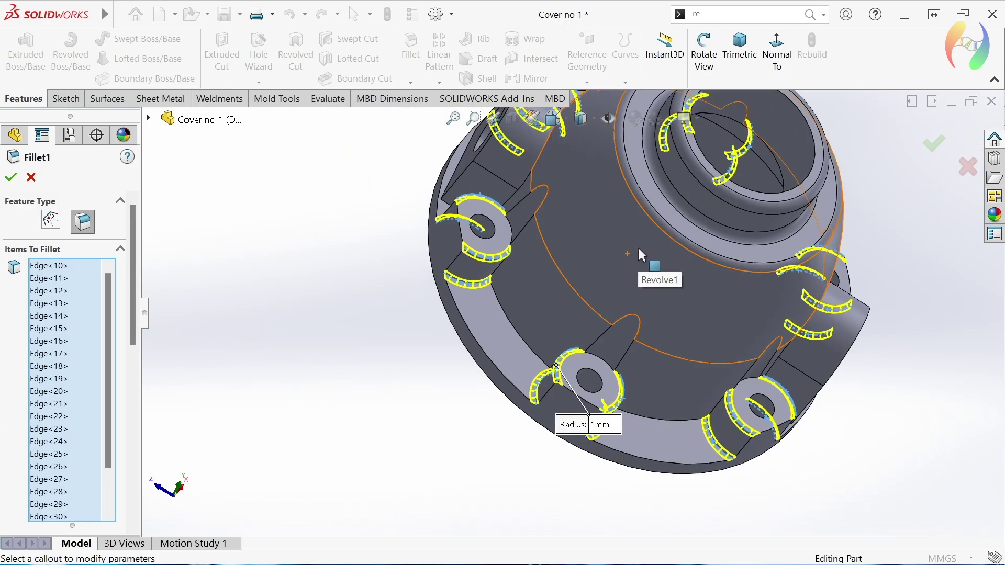
pyautogui.click(518, 334)
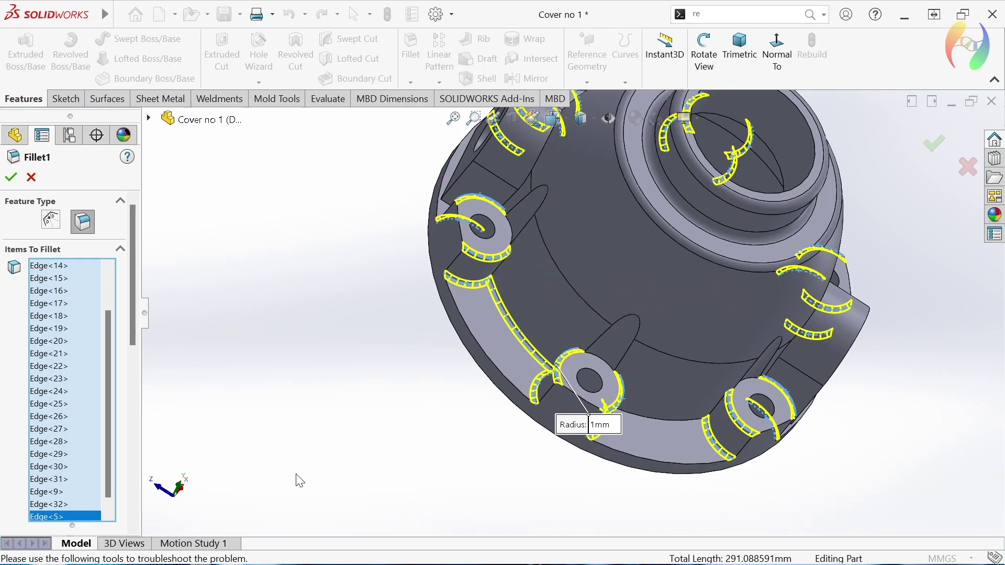
pyautogui.click(664, 418)
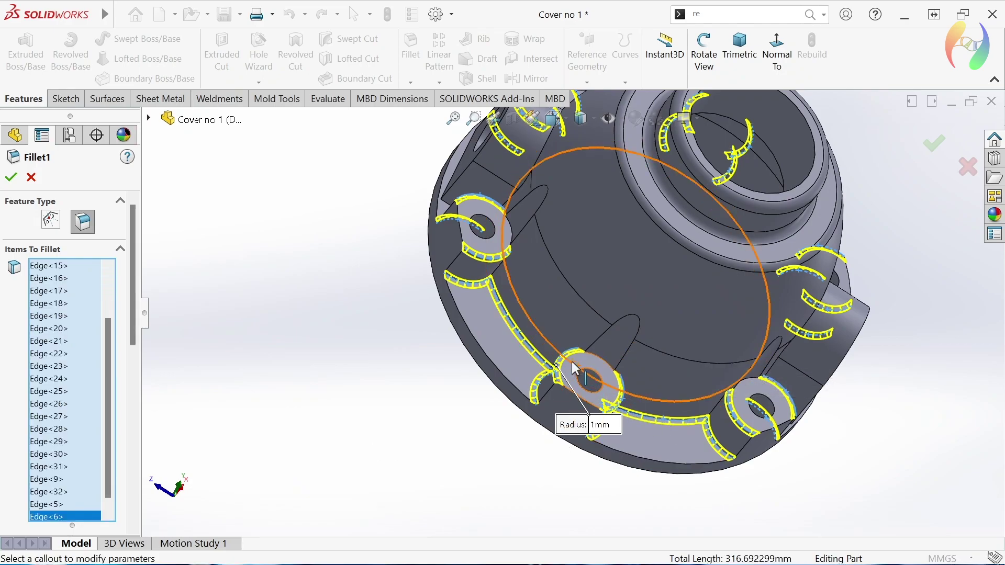
# Add the rib-end edges and the connected rib loop near the right boss.
pyautogui.click(497, 267)
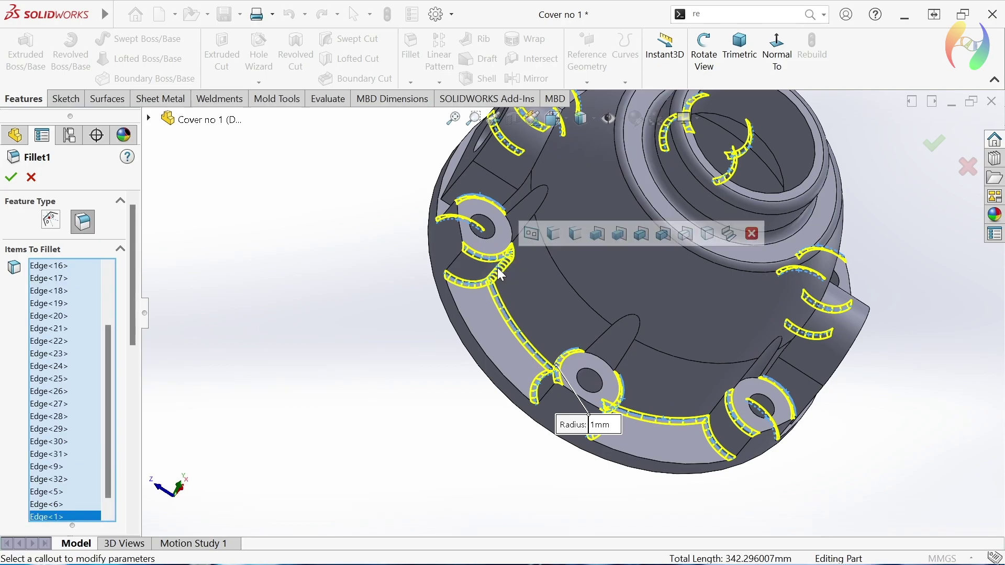
pyautogui.click(576, 235)
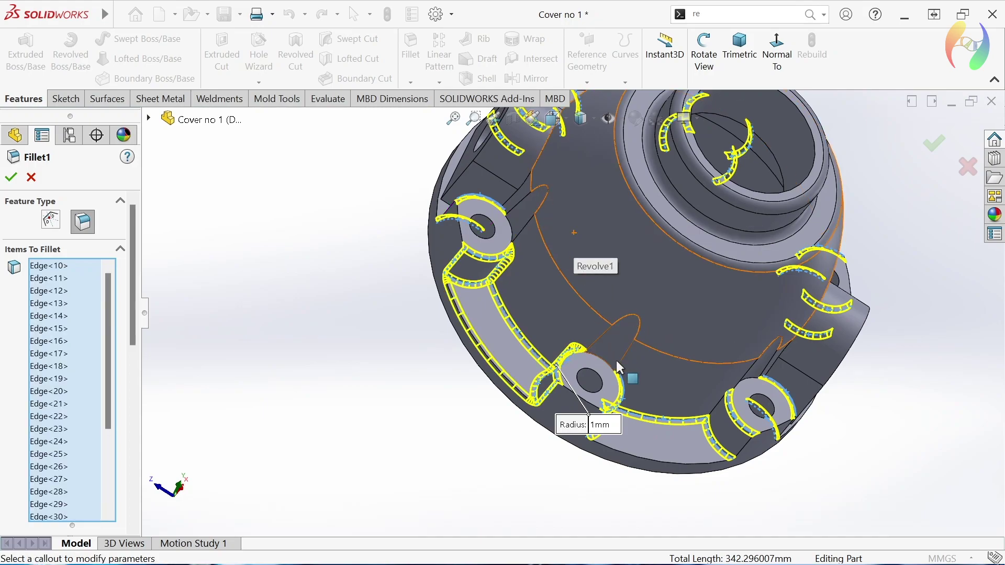
pyautogui.click(718, 413)
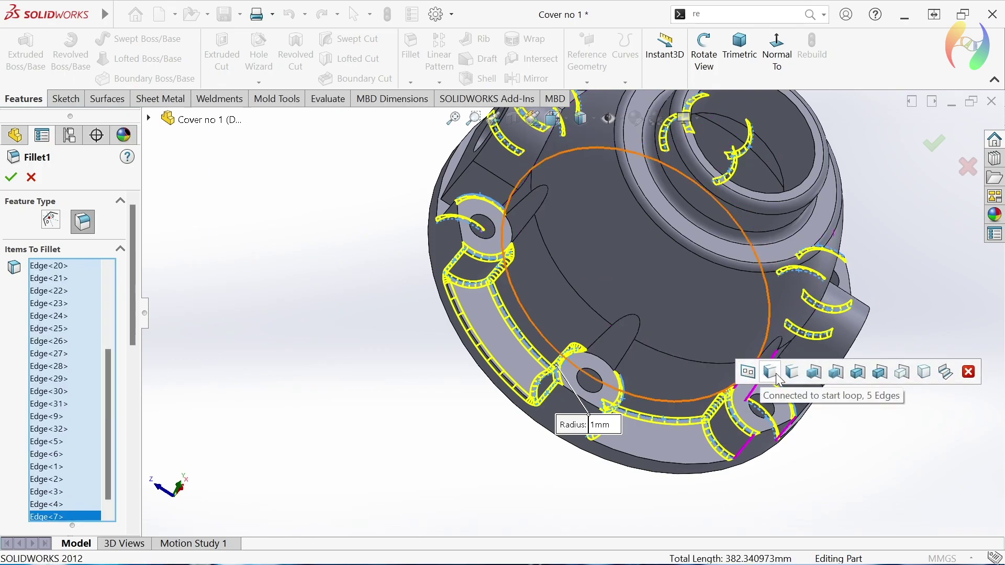
pyautogui.click(793, 373)
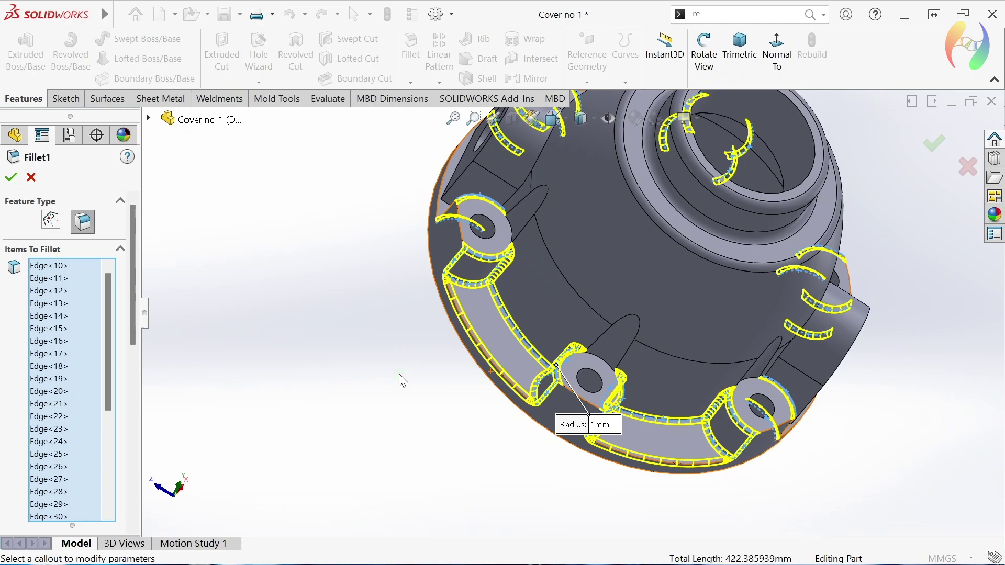
pyautogui.rightClick(90, 366)
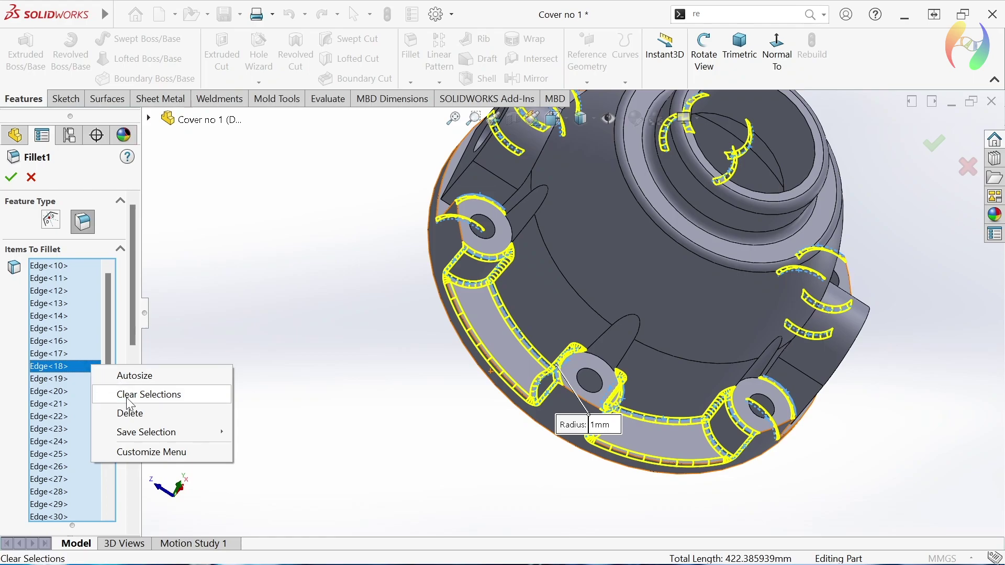
# Clear the edge list again and reselect the left lug's 23-edge loop plus rib edges.
pyautogui.click(129, 395)
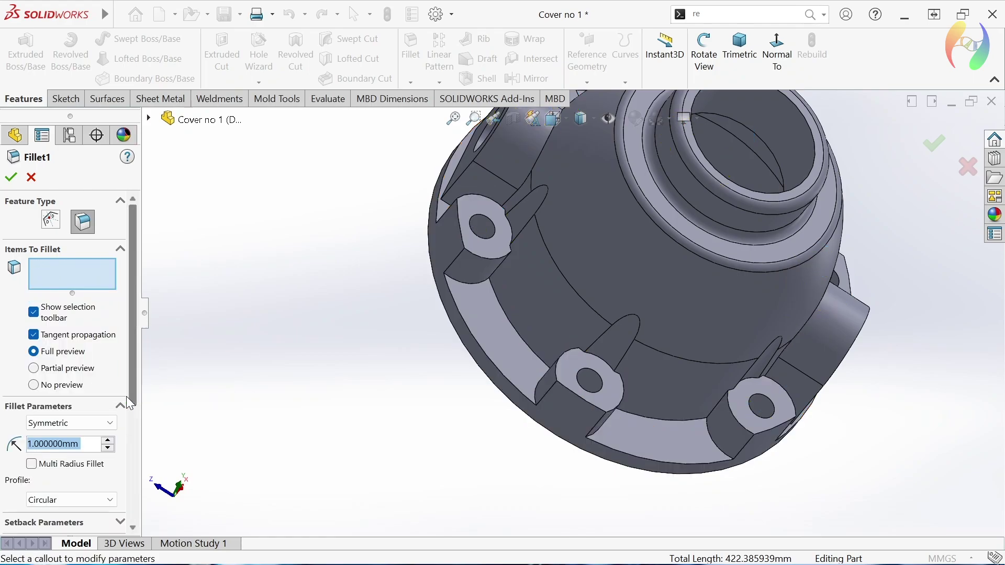
pyautogui.click(476, 256)
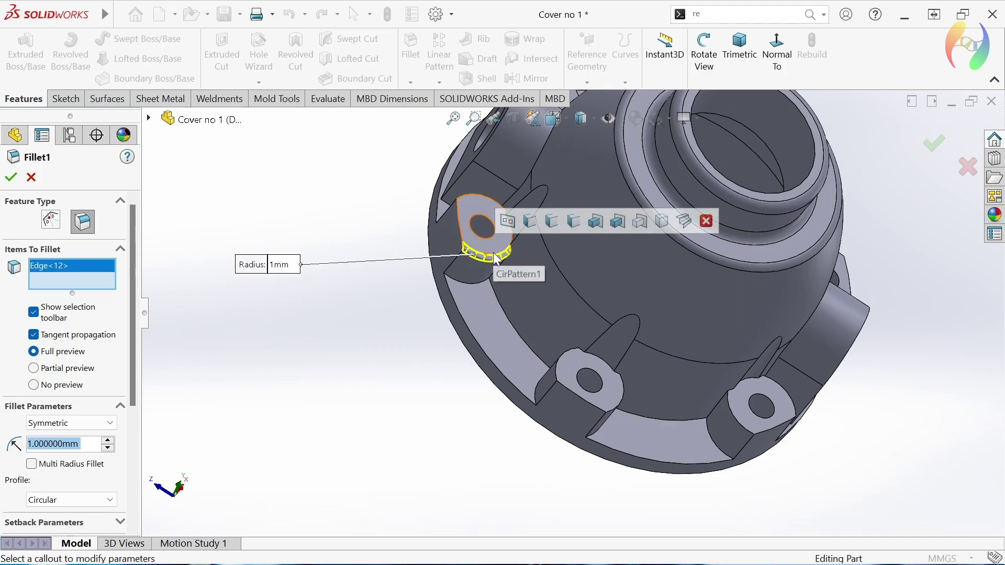
pyautogui.click(530, 222)
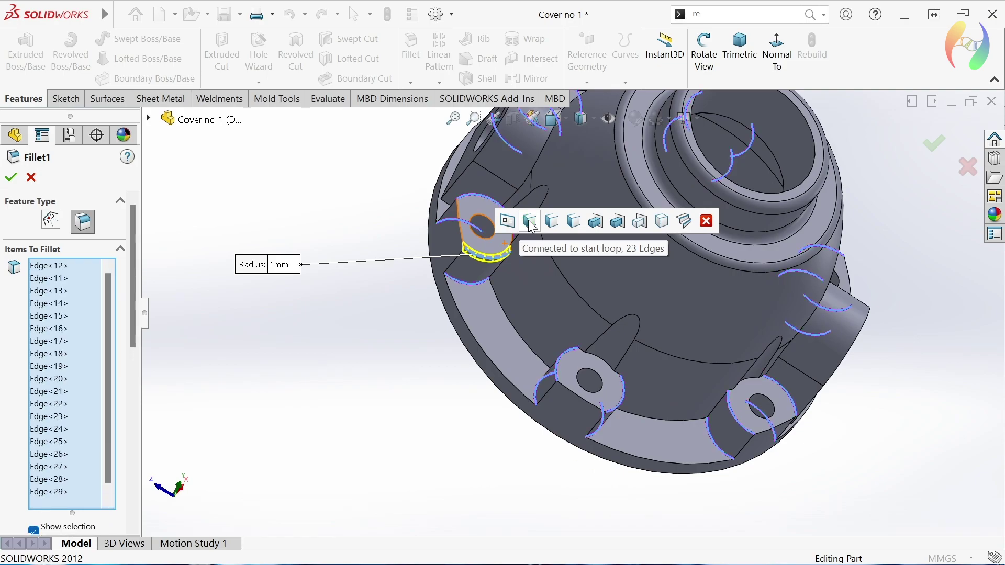
pyautogui.click(498, 265)
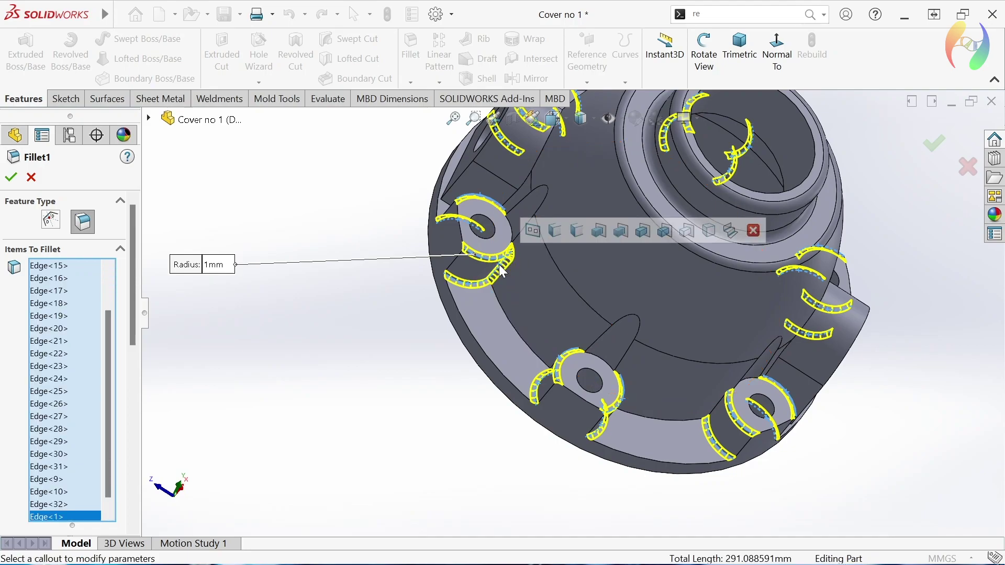
pyautogui.click(498, 293)
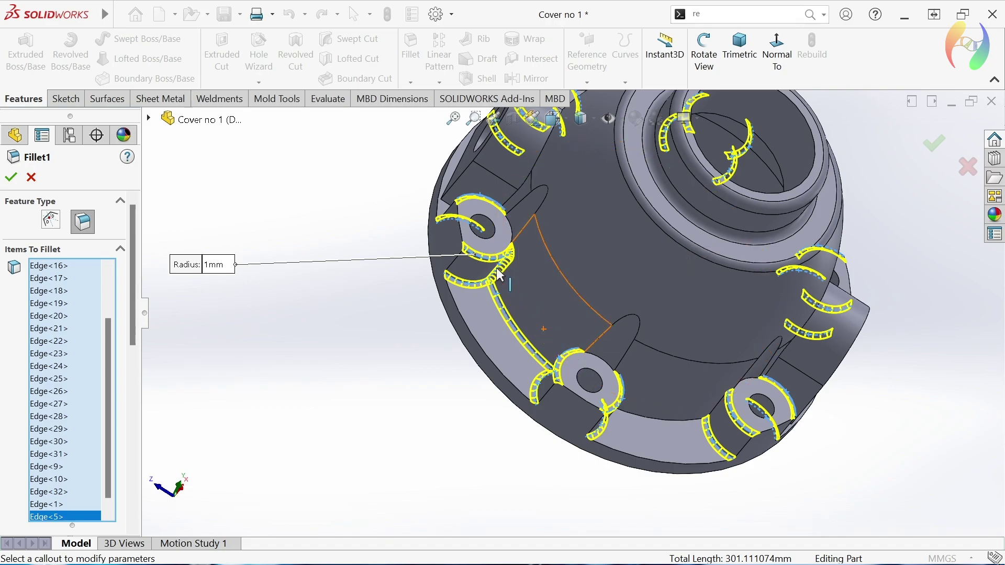
pyautogui.click(547, 389)
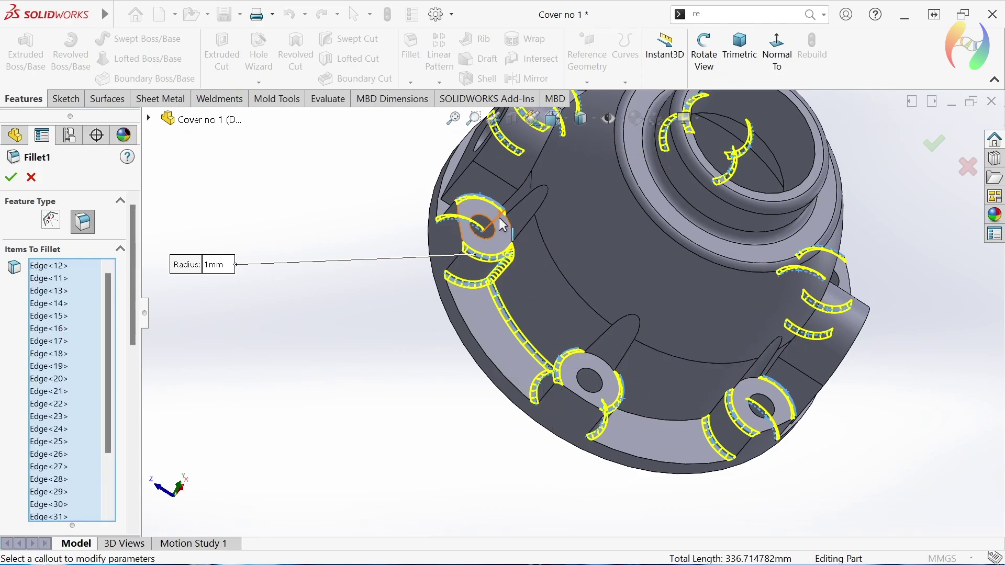
# Add lower boss edges, dropping an unwanted edge and the large circular edge.
pyautogui.click(569, 358)
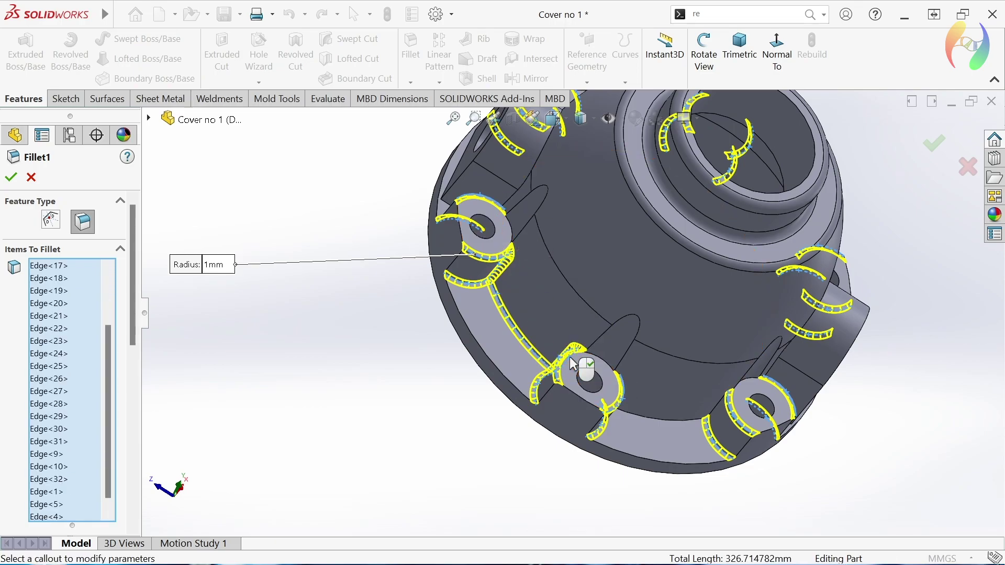
pyautogui.click(613, 390)
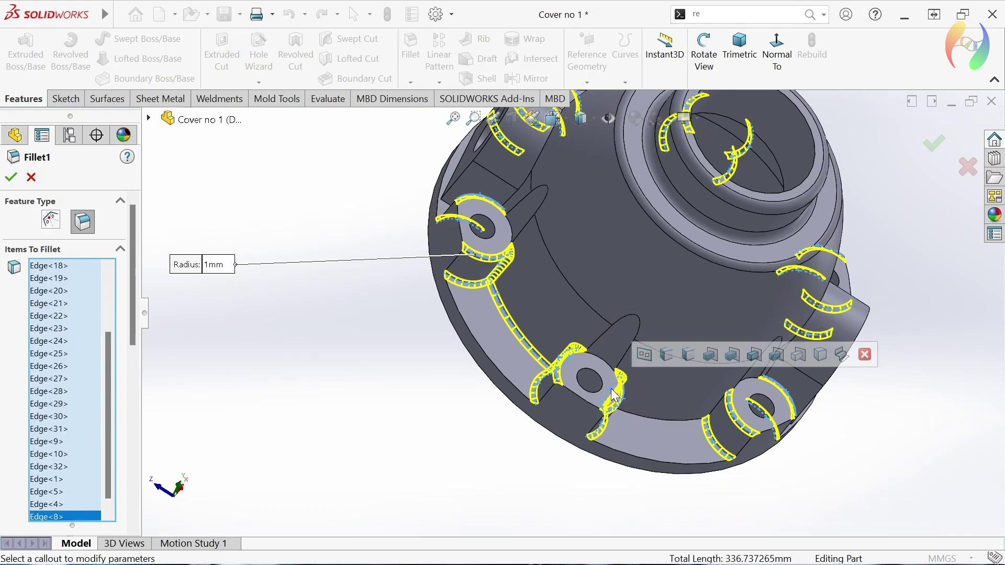
pyautogui.click(716, 404)
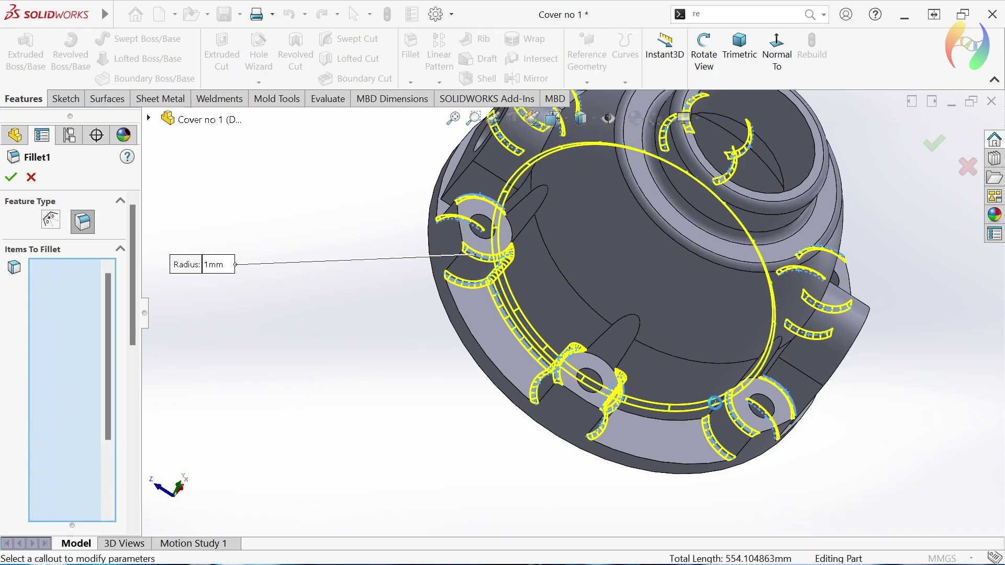
pyautogui.click(715, 403)
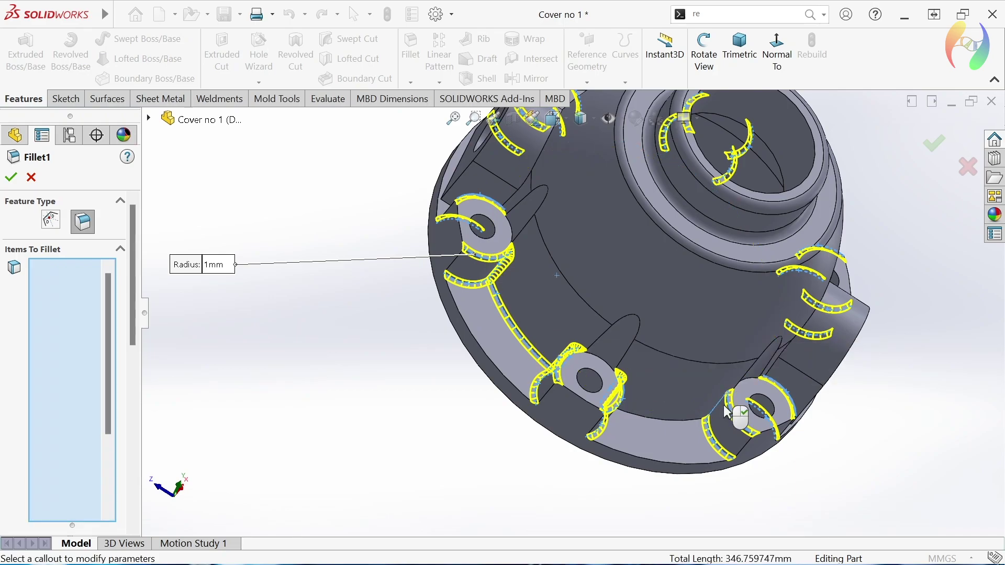
pyautogui.click(752, 386)
pyautogui.click(754, 389)
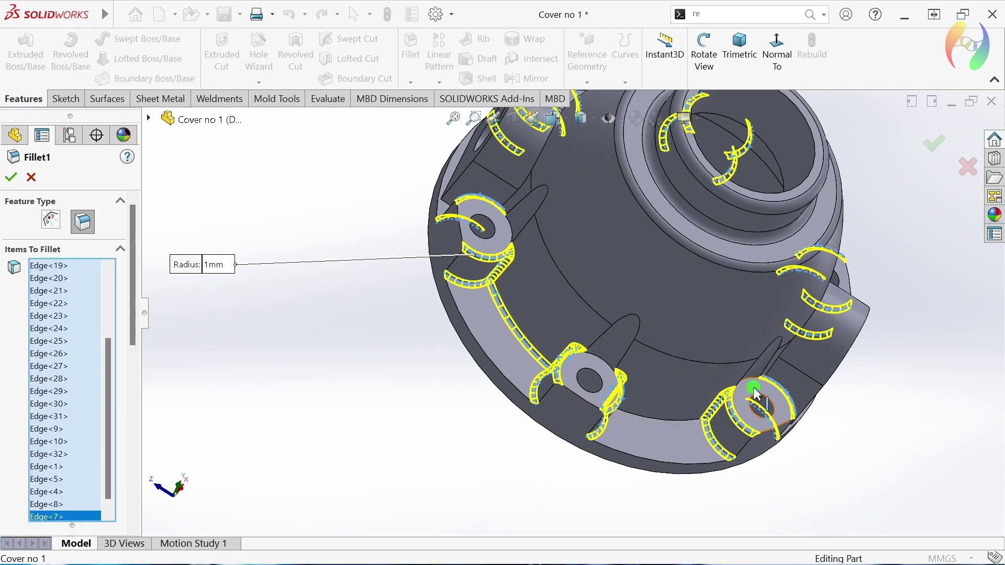
pyautogui.click(754, 388)
pyautogui.click(755, 390)
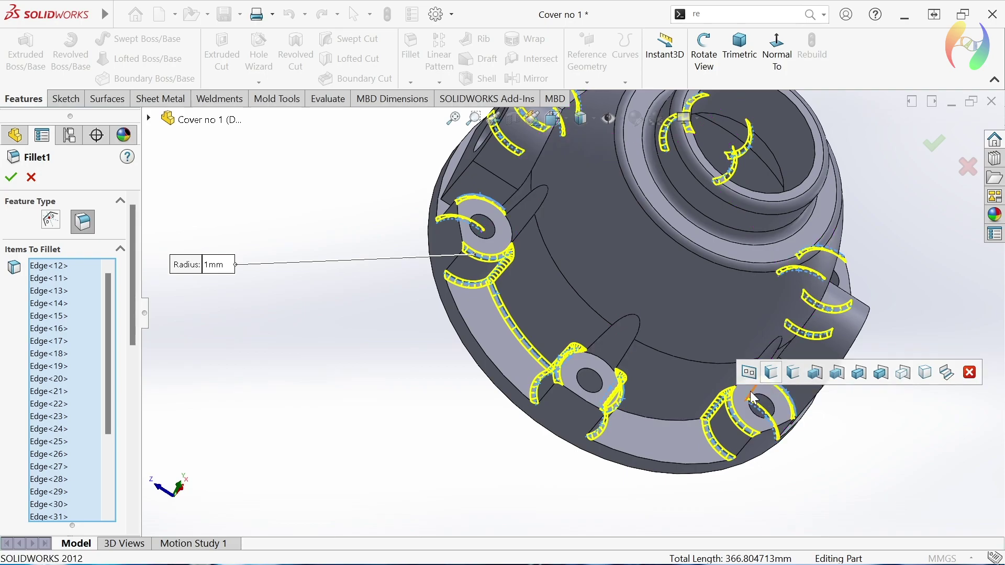
# Adjust the edge selection around the lower right boss hole.
pyautogui.scroll(-2, 753, 392)
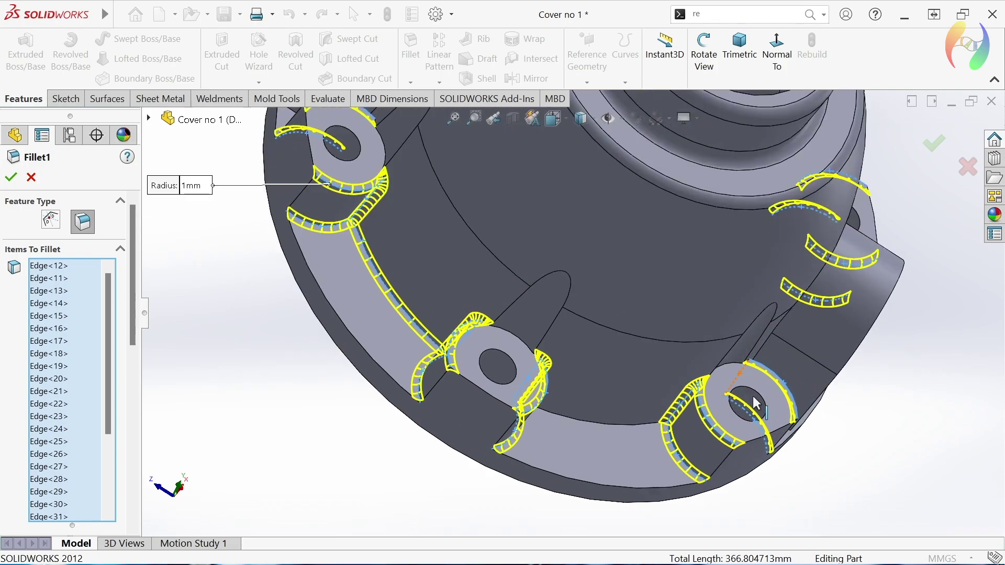
pyautogui.click(741, 369)
pyautogui.click(741, 370)
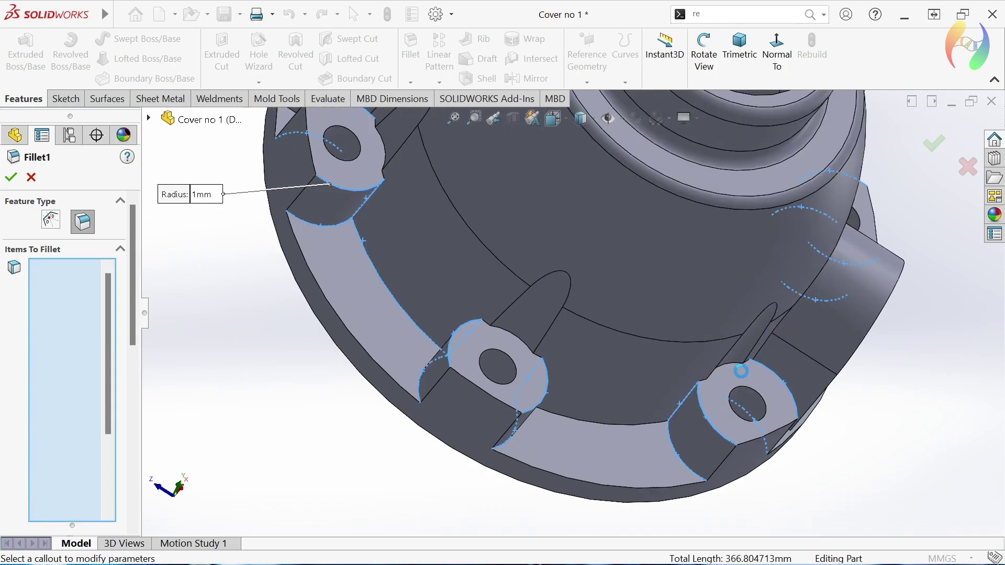
pyautogui.click(731, 384)
pyautogui.click(731, 385)
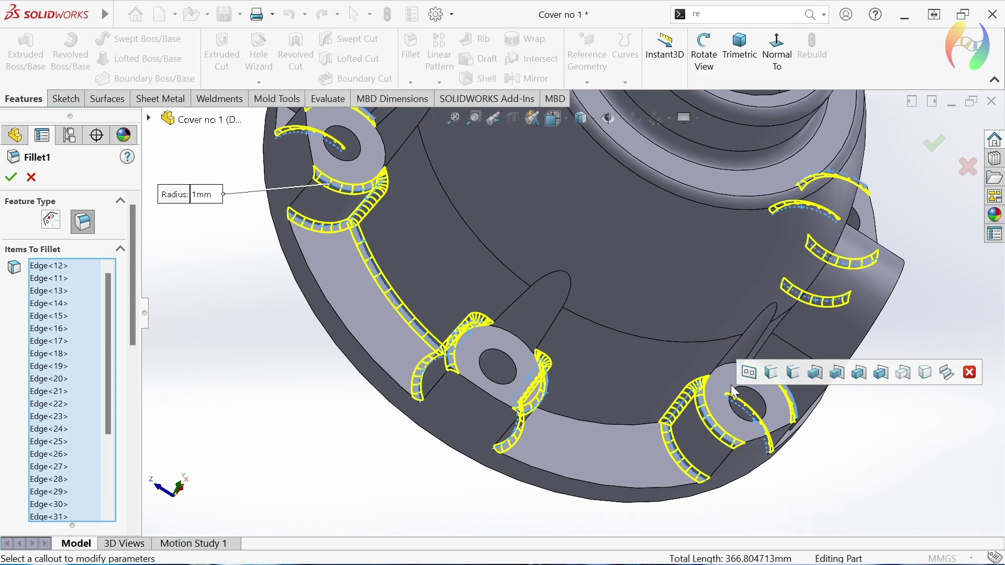
pyautogui.scroll(3, 732, 398)
pyautogui.scroll(2, 732, 398)
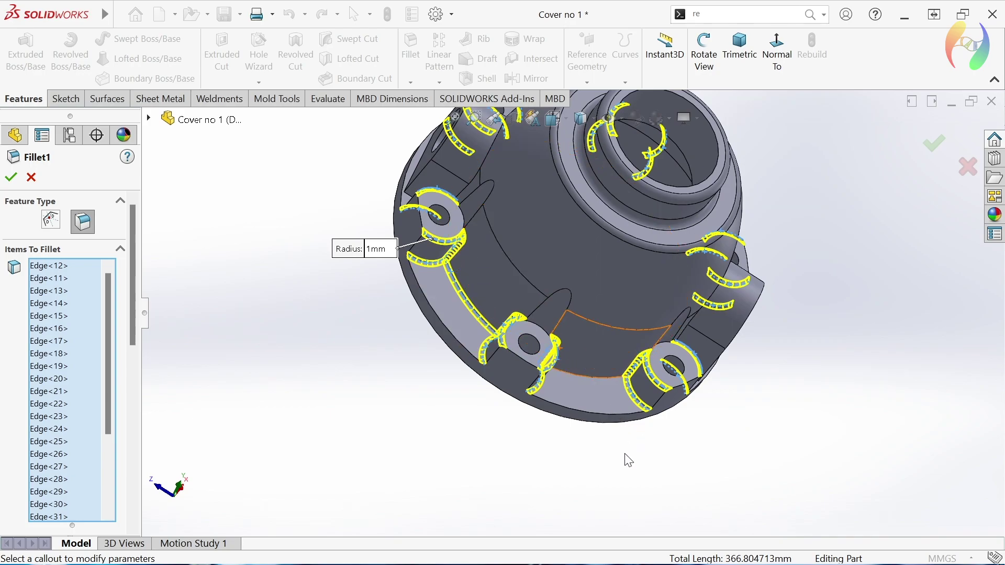
pyautogui.scroll(3, 612, 460)
# Add the side boss, boss-hole and rib edges to the 1 mm fillet.
pyautogui.moveTo(599, 469)
pyautogui.mouseDown(button='middle')
pyautogui.moveTo(547, 462)
pyautogui.moveTo(650, 444)
pyautogui.moveTo(521, 444)
pyautogui.moveTo(516, 494)
pyautogui.mouseUp(button='middle')
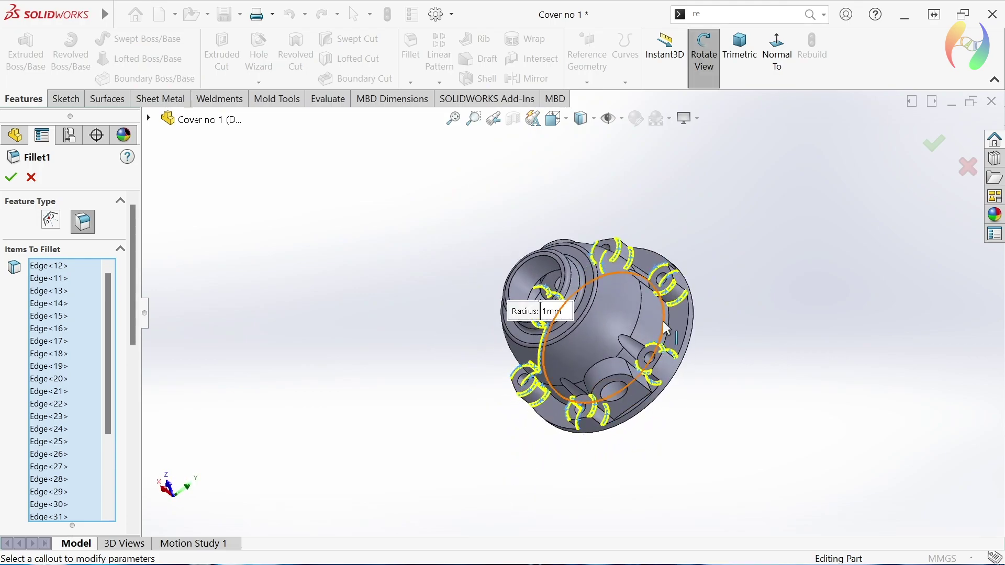
pyautogui.scroll(-2, 662, 322)
pyautogui.scroll(-3, 662, 321)
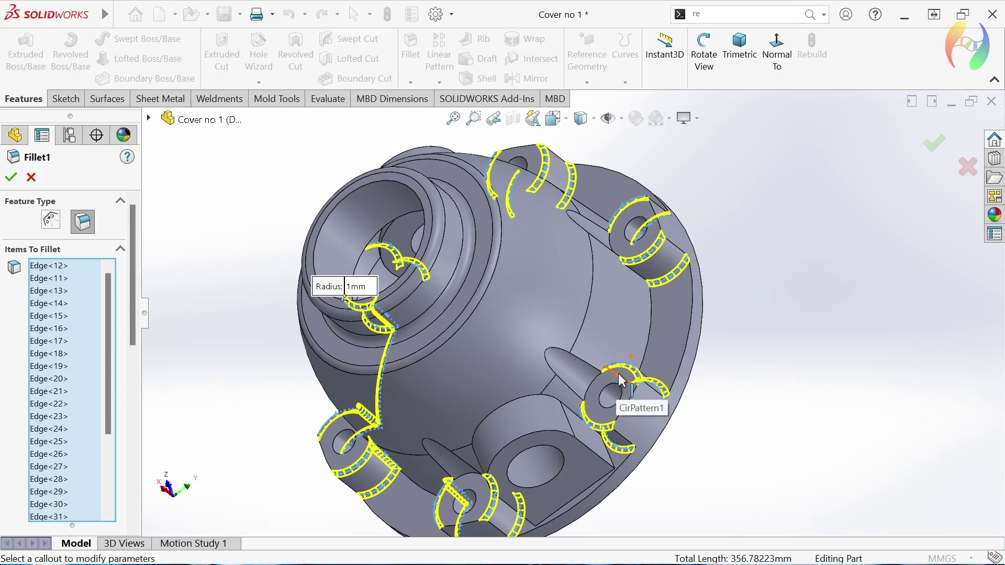
pyautogui.click(618, 373)
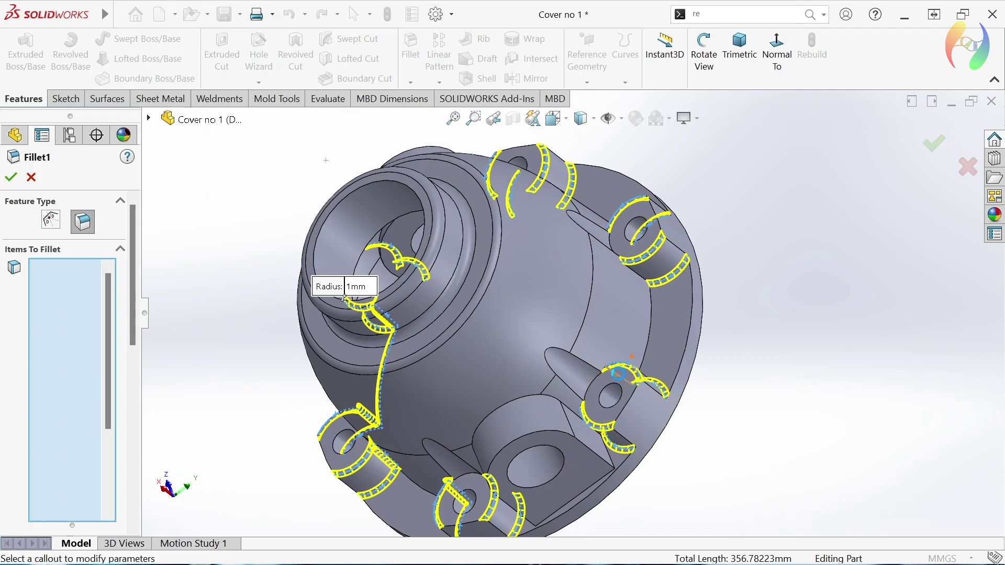
pyautogui.click(636, 272)
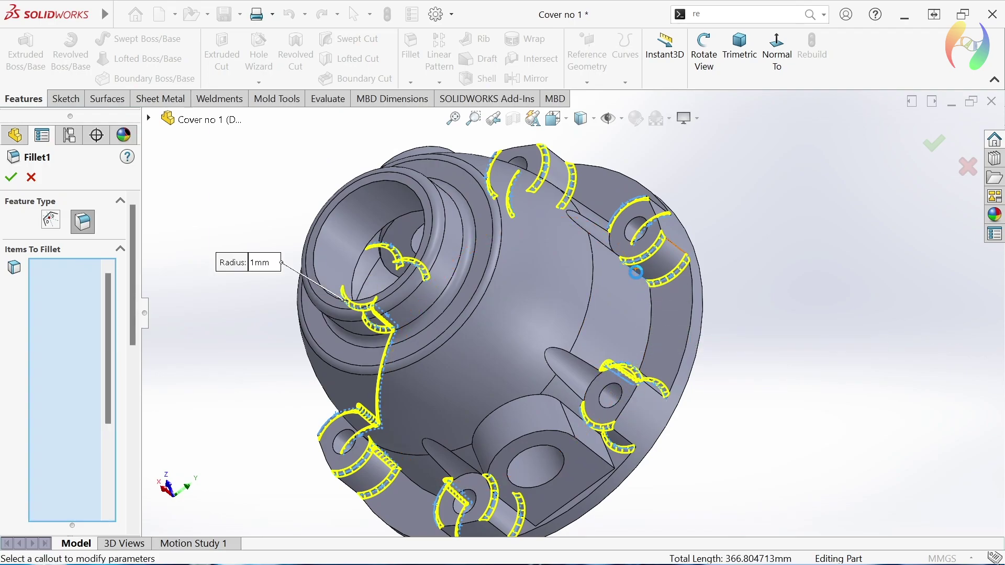
pyautogui.click(618, 234)
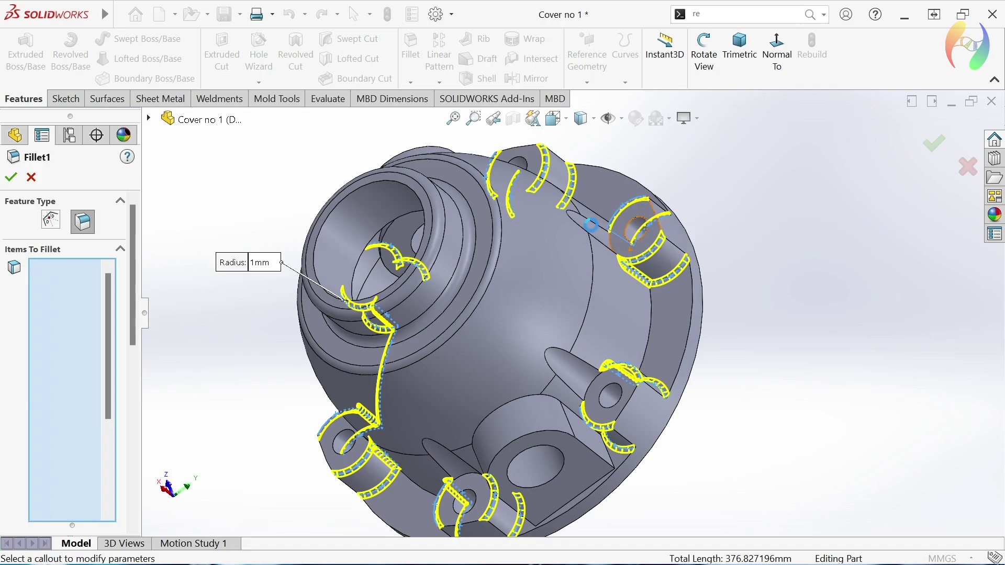
pyautogui.click(544, 196)
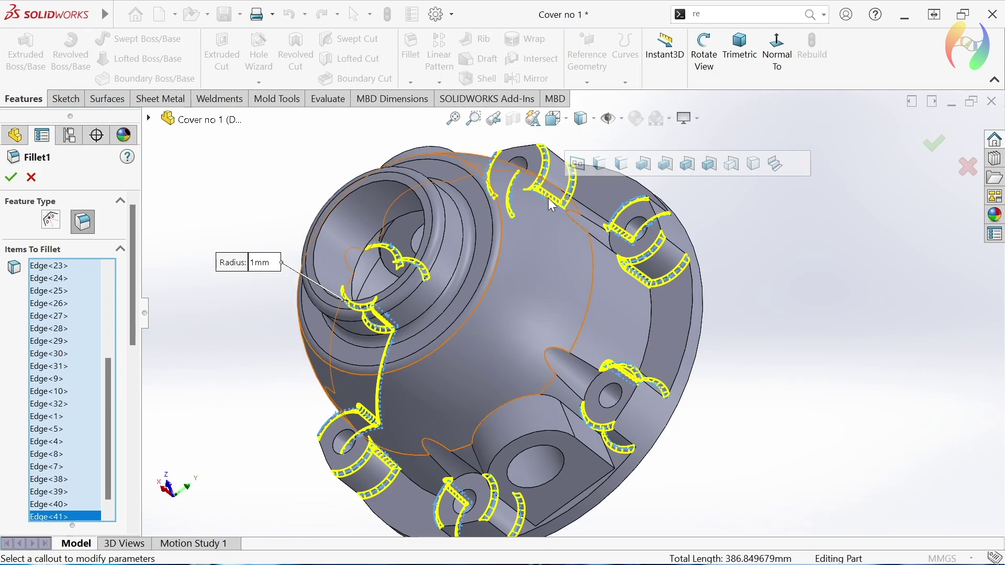
pyautogui.click(650, 321)
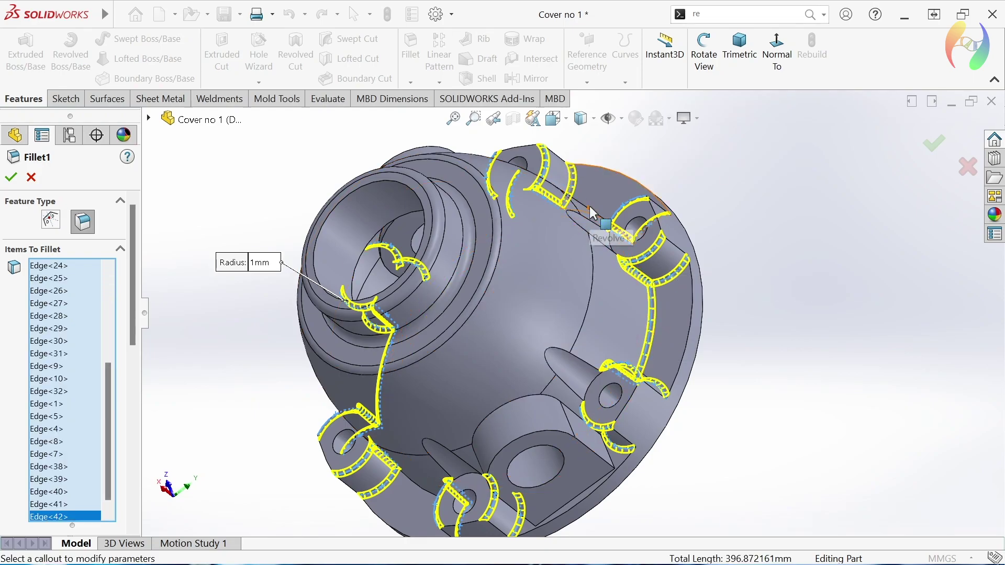
# Add the last two boss edges and accept the revised Fillet1.
pyautogui.moveTo(662, 298)
pyautogui.mouseDown(button='middle')
pyautogui.moveTo(690, 344)
pyautogui.moveTo(661, 347)
pyautogui.mouseUp(button='middle')
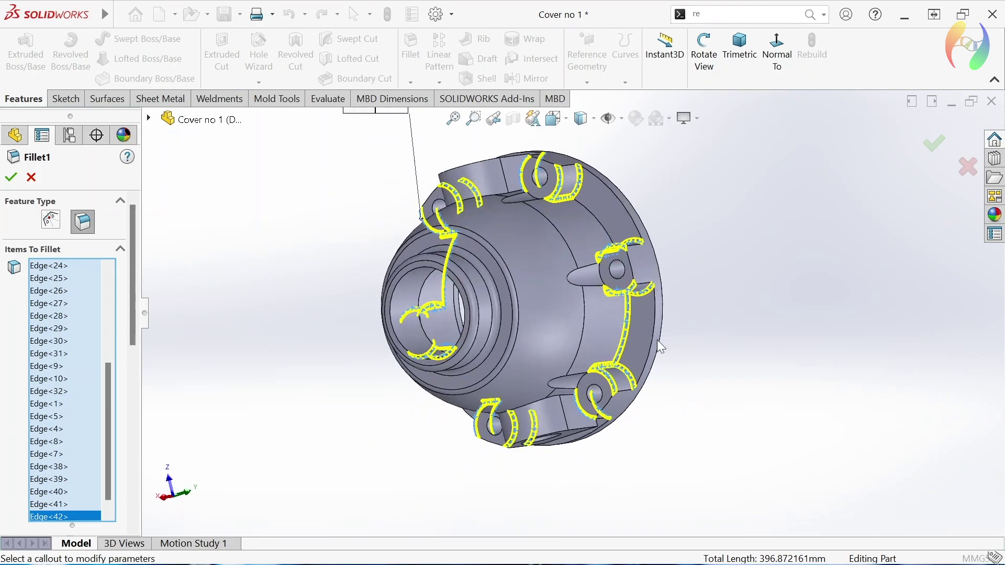
pyautogui.click(599, 222)
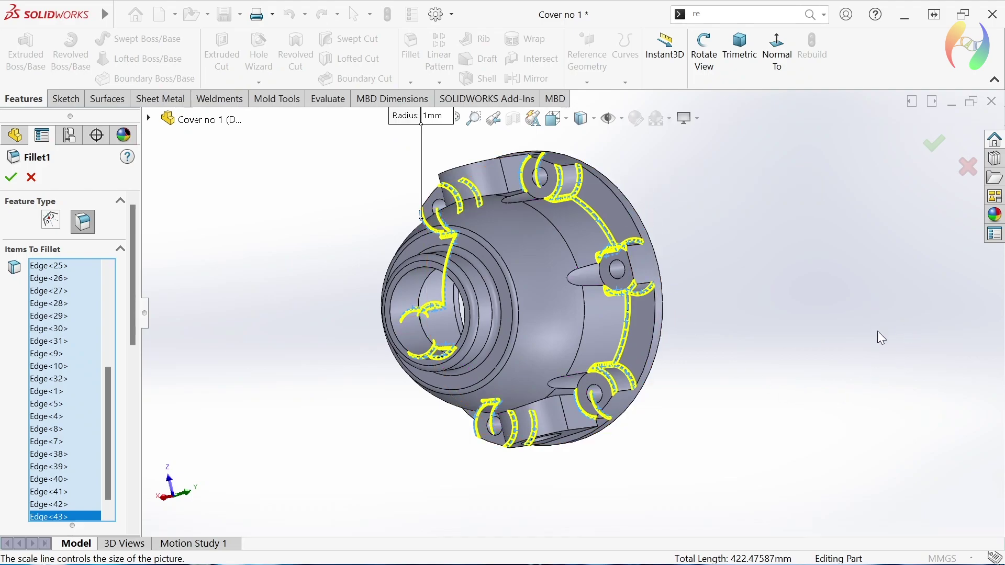
pyautogui.moveTo(793, 436)
pyautogui.mouseDown(button='middle')
pyautogui.moveTo(836, 329)
pyautogui.moveTo(802, 329)
pyautogui.moveTo(786, 349)
pyautogui.moveTo(840, 312)
pyautogui.mouseUp(button='middle')
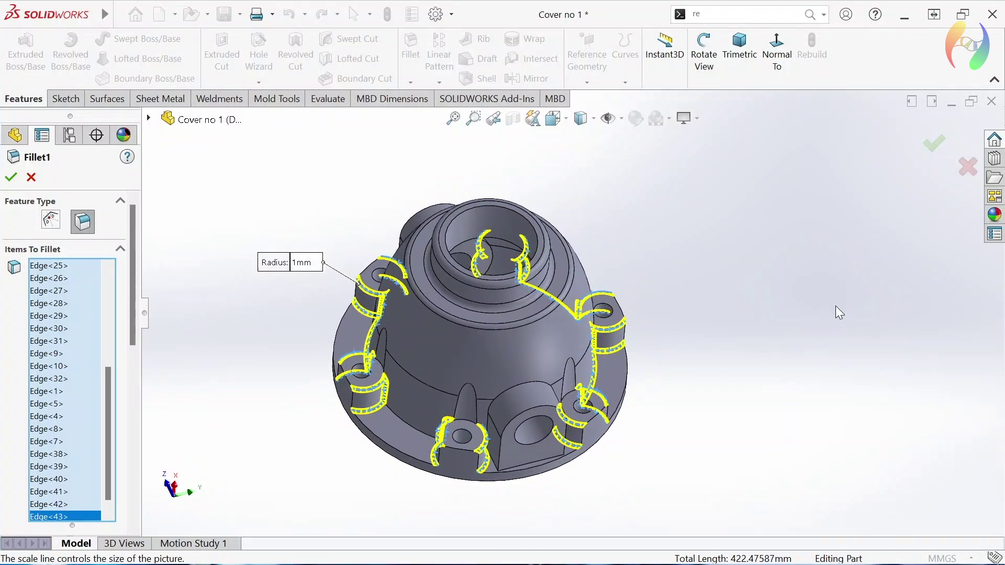
pyautogui.click(526, 384)
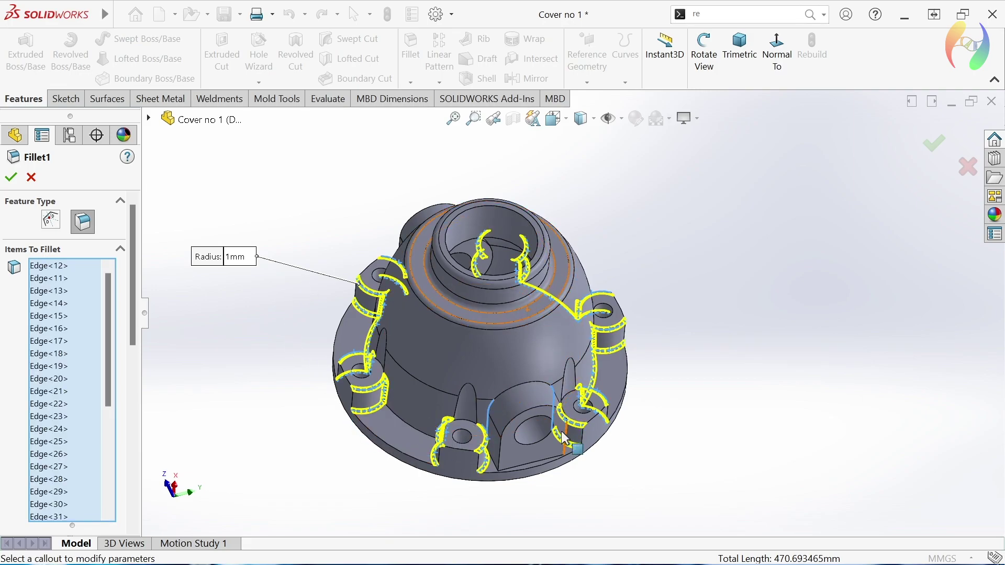
pyautogui.click(11, 178)
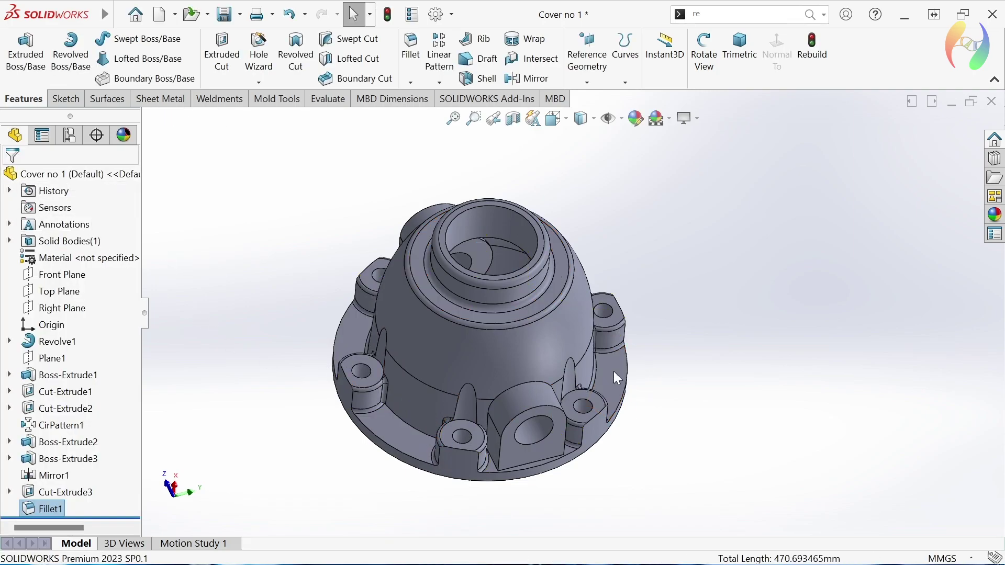
# Add the missed lower-base edge to Fillet1 and reapply the fillet.
pyautogui.click(45, 516)
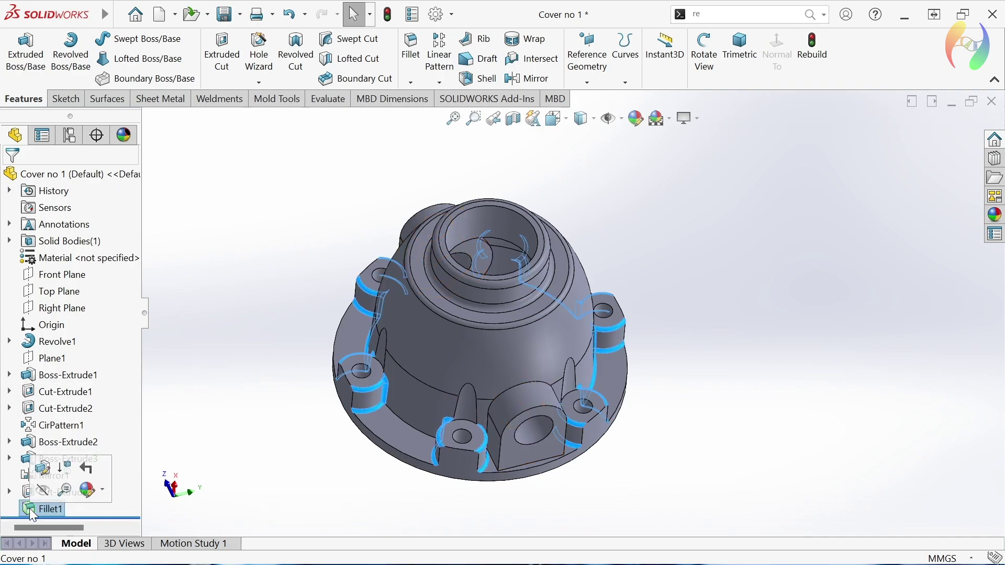
pyautogui.press('Return')
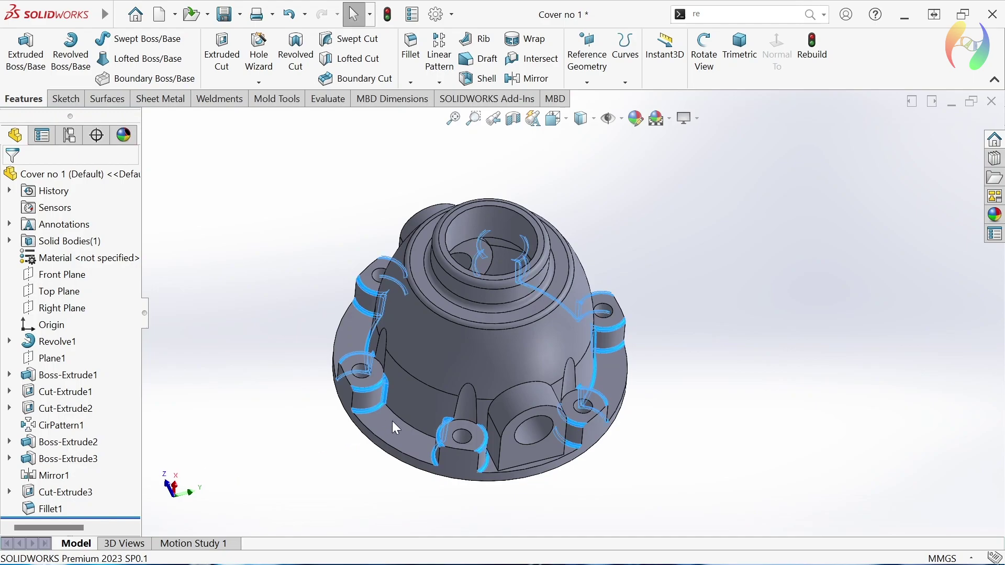
pyautogui.click(398, 418)
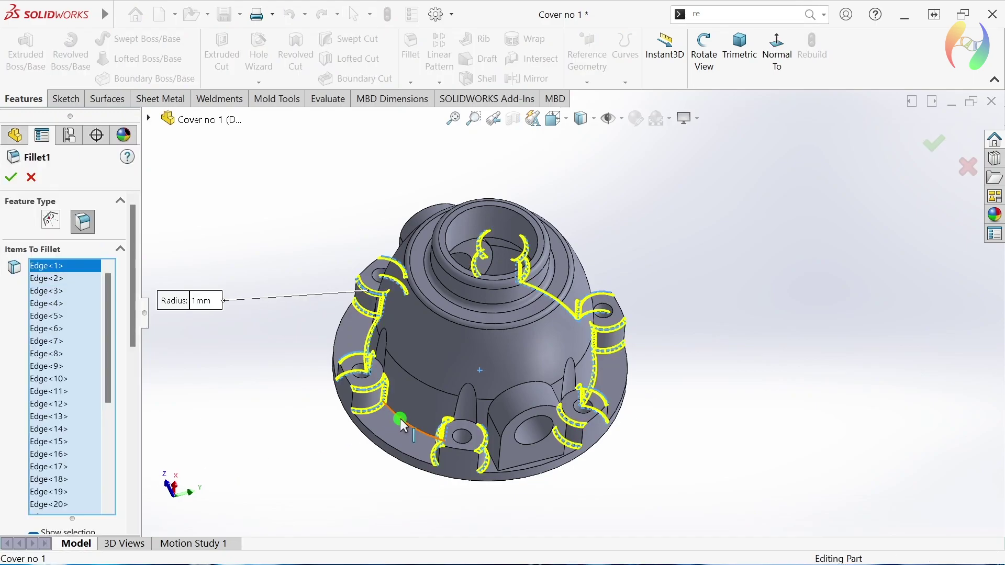
pyautogui.click(402, 424)
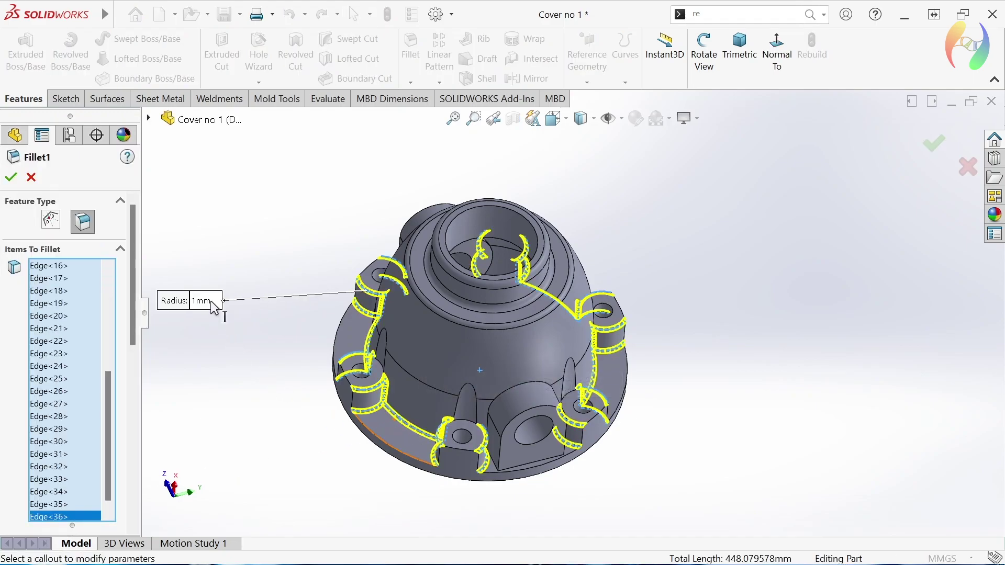
pyautogui.click(11, 177)
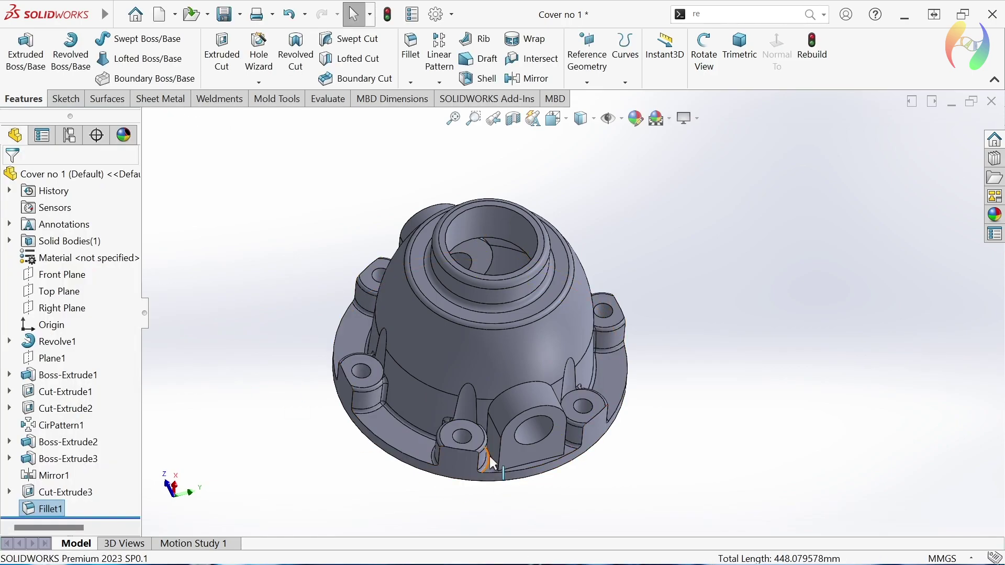
pyautogui.scroll(-4, 492, 466)
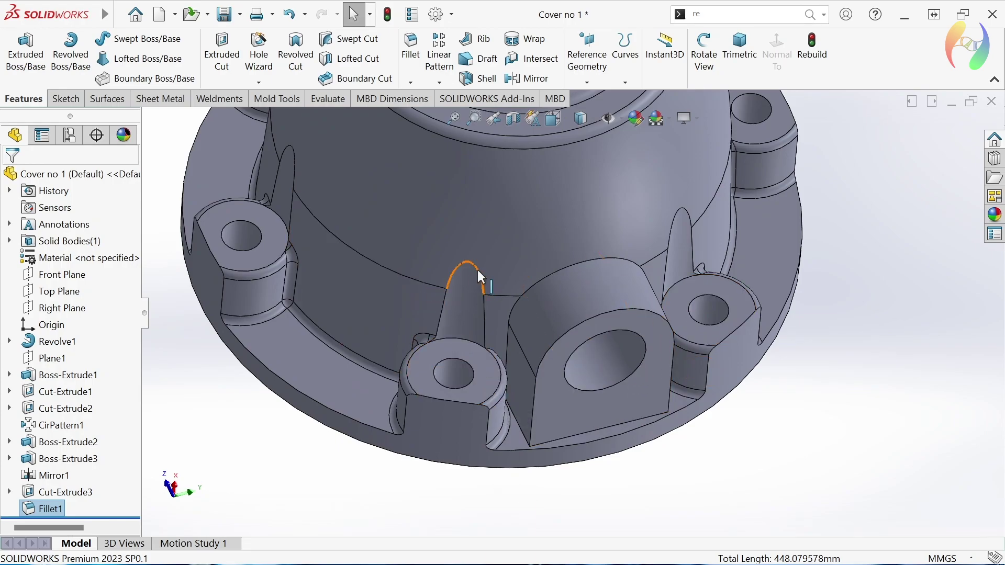
# Start a 1 mm fillet on a rib edge, extended to its connected 15-edge loop.
pyautogui.click(445, 302)
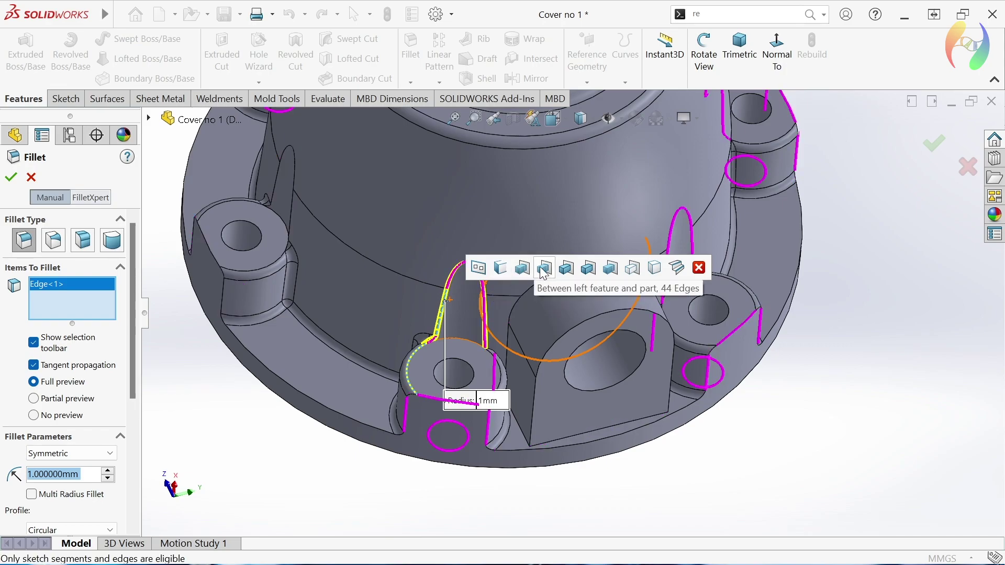
pyautogui.click(501, 269)
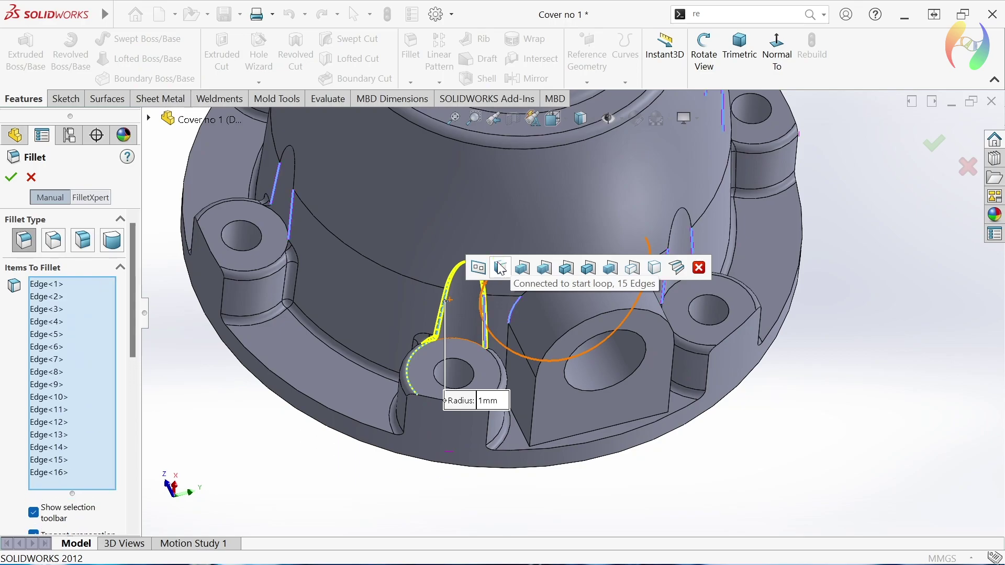
pyautogui.scroll(2, 415, 333)
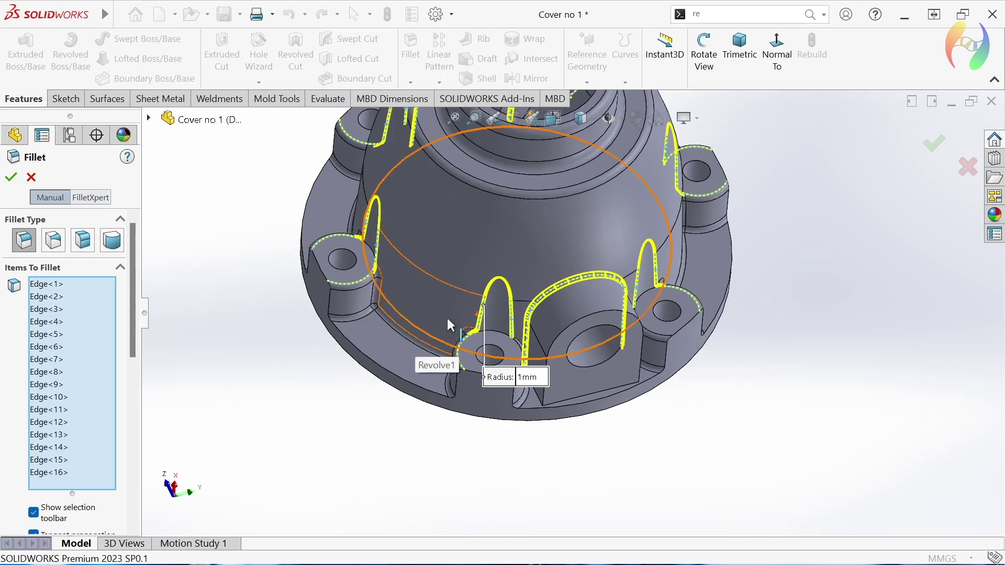
pyautogui.moveTo(447, 315); pyautogui.dragTo(552, 322, button='middle')
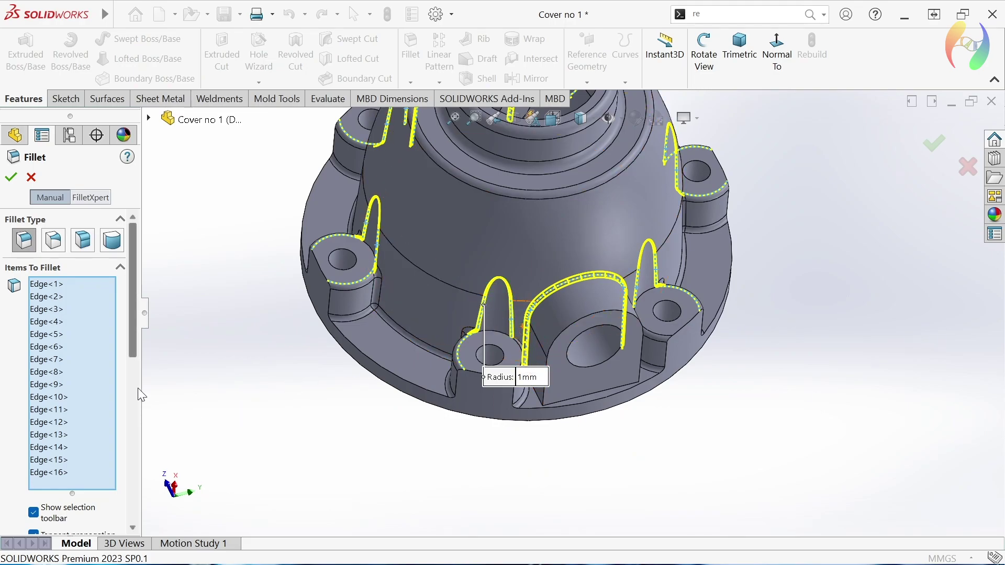
pyautogui.click(534, 304)
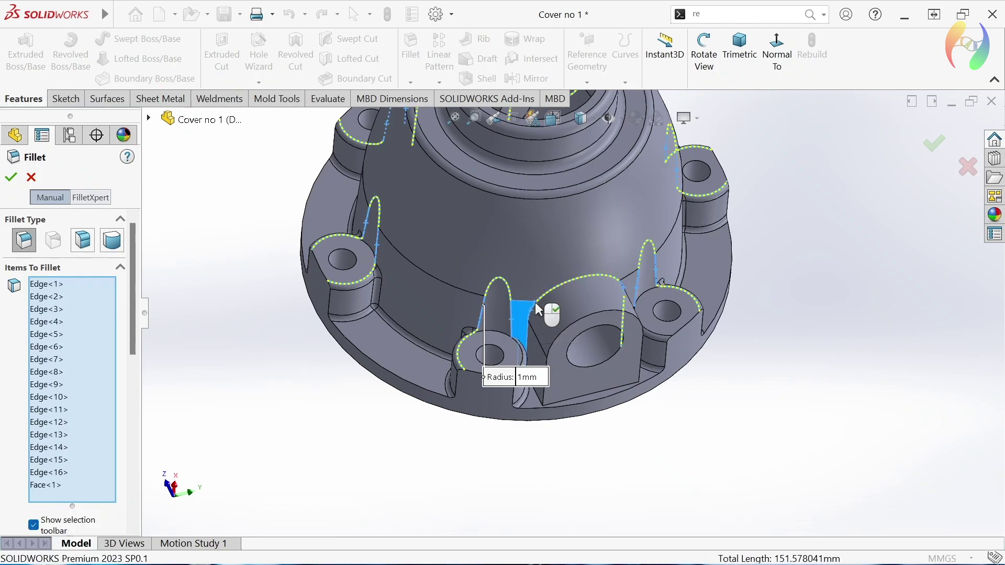
pyautogui.click(523, 314)
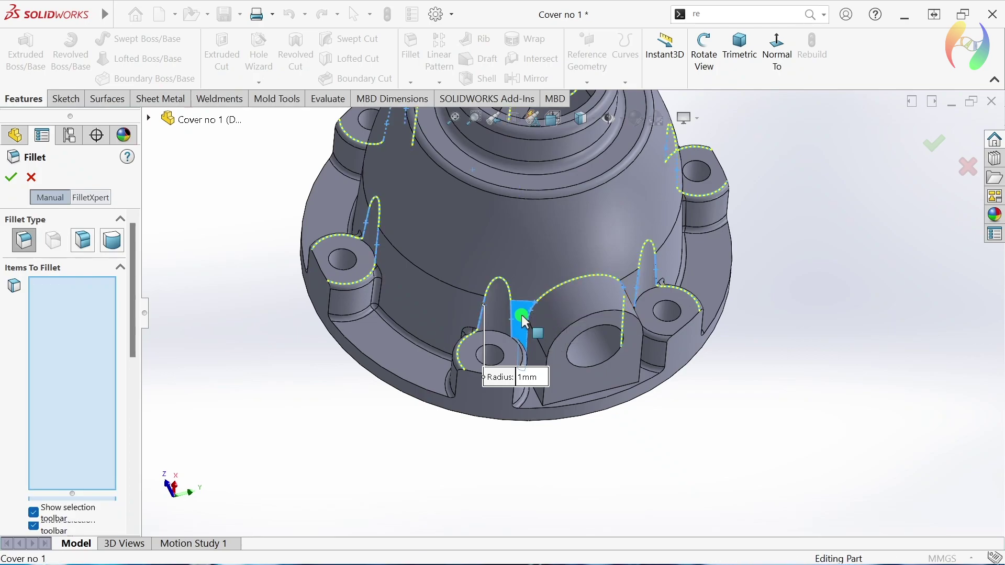
# Add the arch edge over the side lug and check the fillet previews from several angles.
pyautogui.click(551, 291)
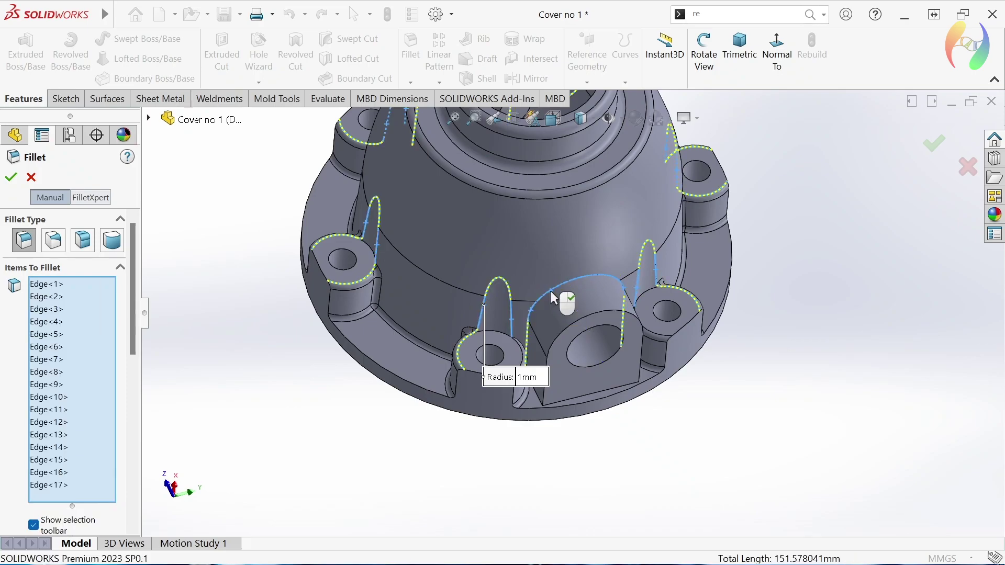
pyautogui.moveTo(458, 385); pyautogui.dragTo(442, 417, button='middle')
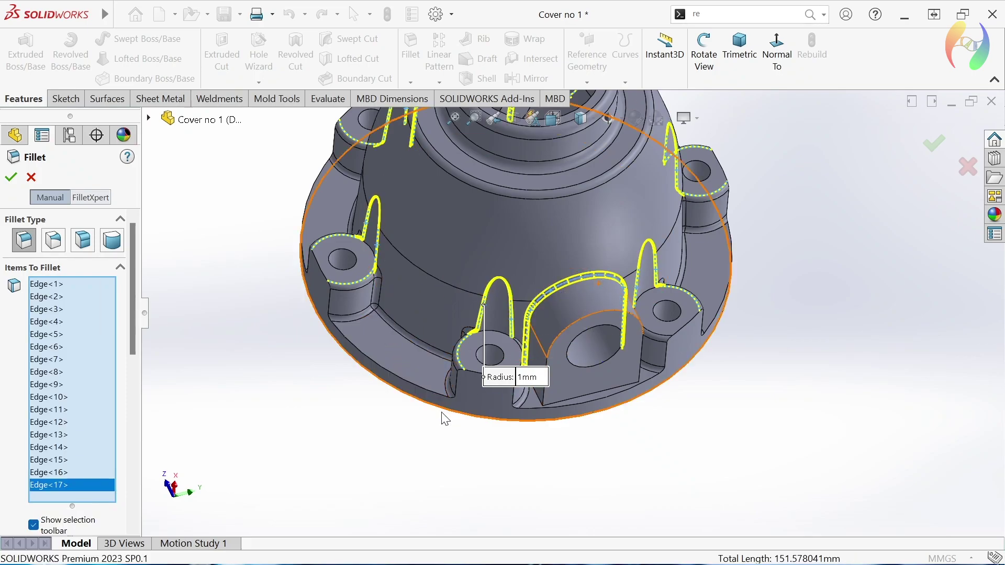
pyautogui.scroll(2, 651, 353)
pyautogui.moveTo(774, 337)
pyautogui.mouseDown(button='middle')
pyautogui.moveTo(724, 397)
pyautogui.moveTo(762, 408)
pyautogui.moveTo(744, 431)
pyautogui.moveTo(738, 474)
pyautogui.moveTo(762, 473)
pyautogui.moveTo(776, 448)
pyautogui.moveTo(796, 445)
pyautogui.moveTo(745, 278)
pyautogui.moveTo(669, 307)
pyautogui.moveTo(753, 303)
pyautogui.mouseUp(button='middle')
pyautogui.press('Escape')
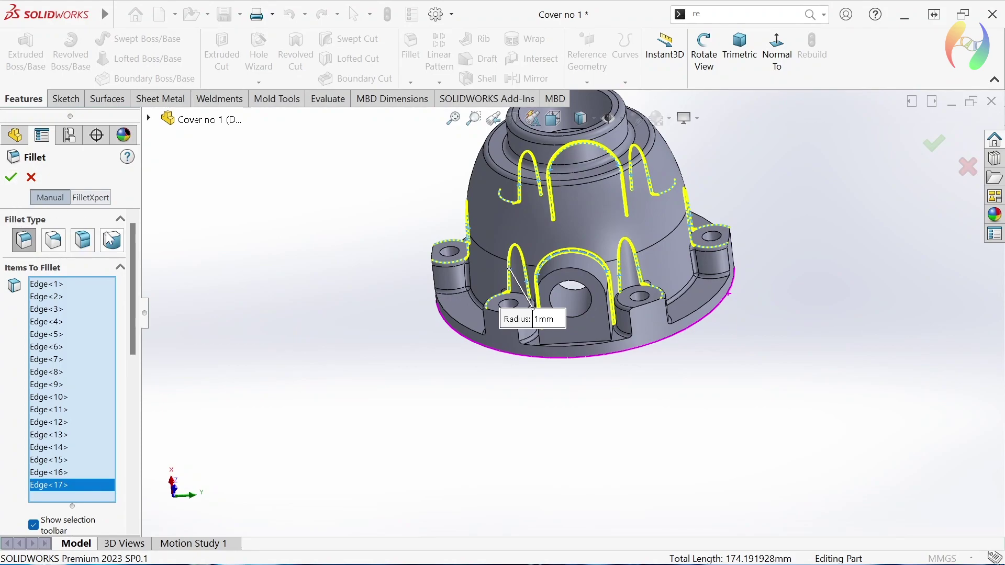
pyautogui.moveTo(131, 242); pyautogui.dragTo(23, 408)
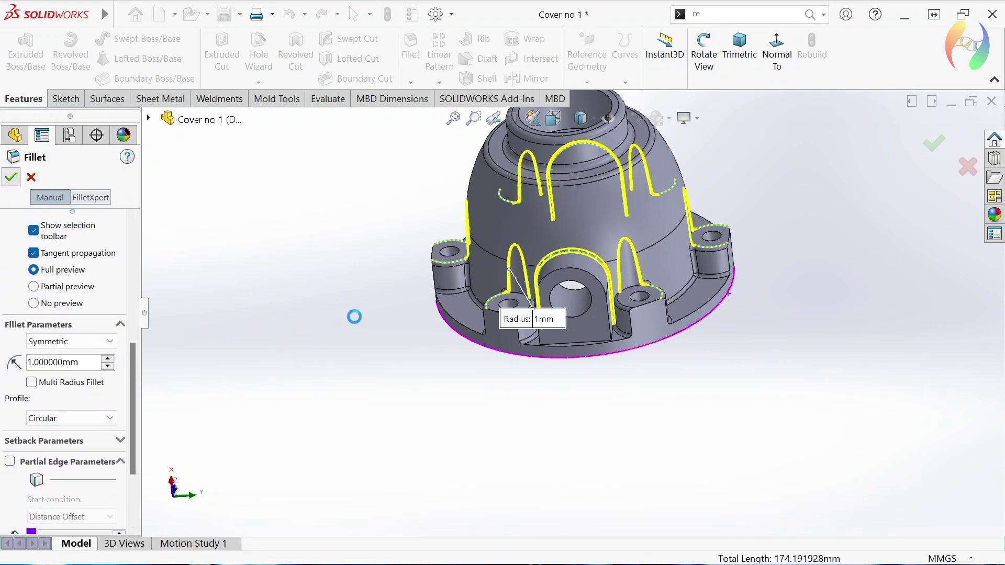
pyautogui.scroll(-2, 583, 305)
pyautogui.scroll(-2, 581, 300)
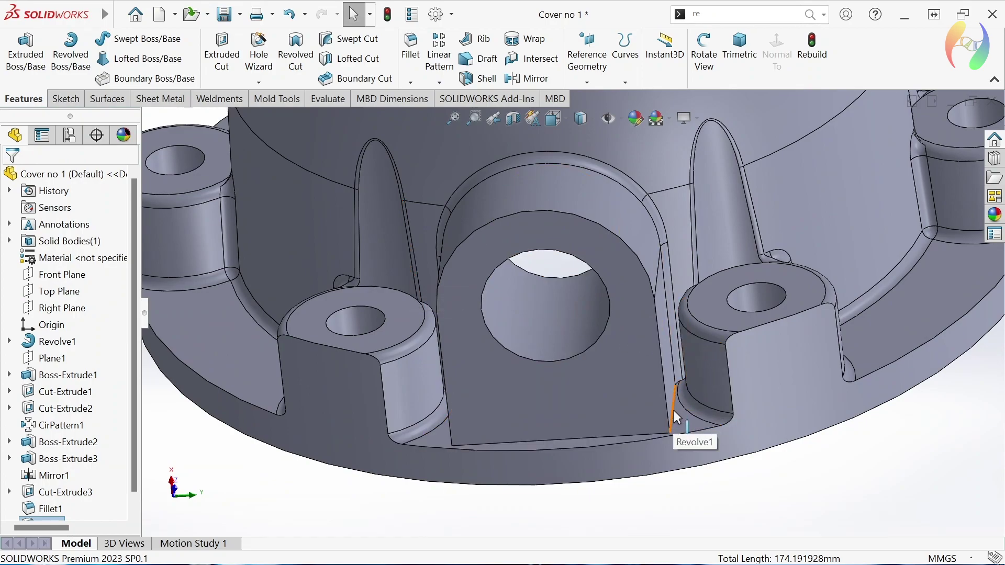
# Round the edges where both bolt bosses beside the side lug meet the wall at 1 mm.
pyautogui.click(675, 418)
pyautogui.click(419, 52)
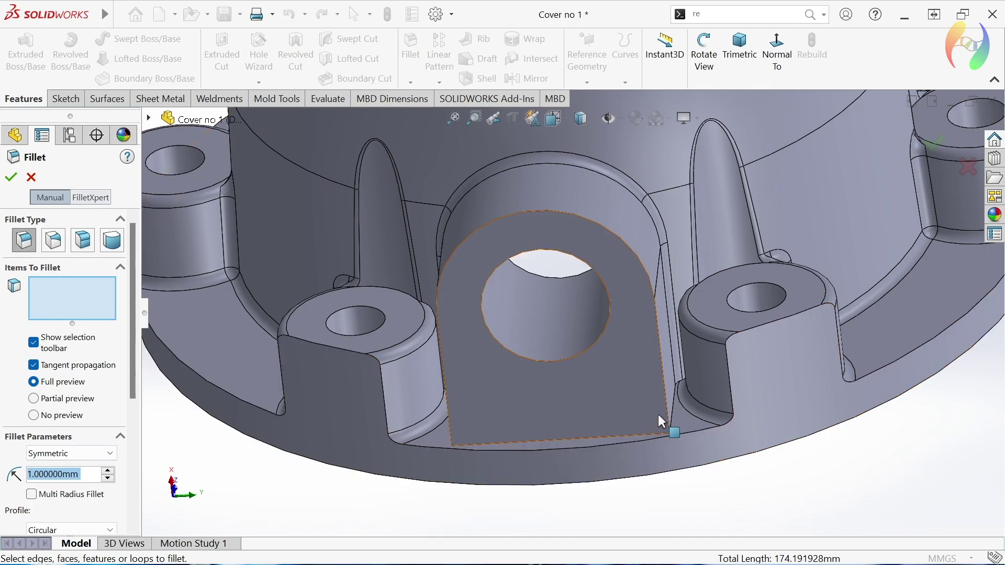
pyautogui.click(676, 404)
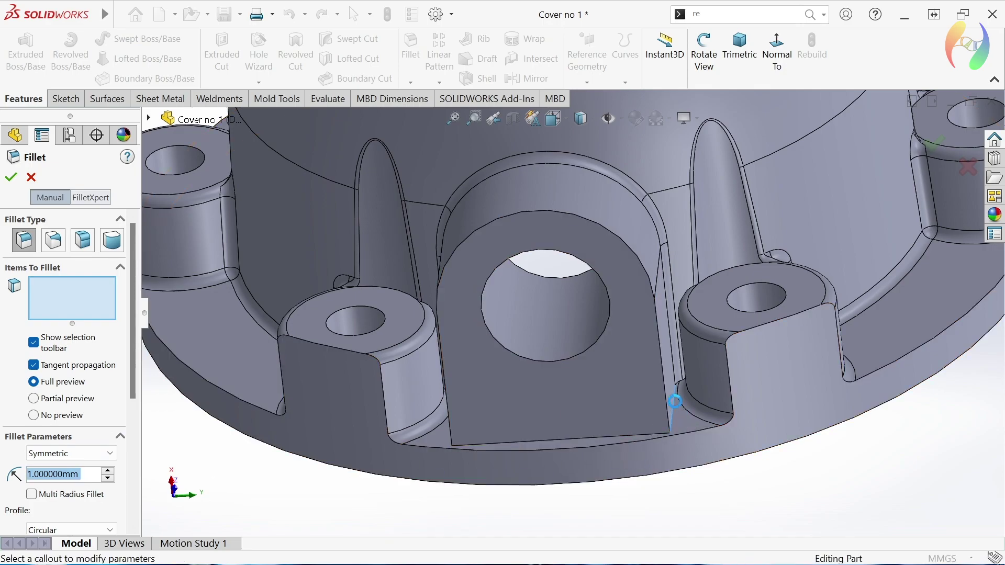
pyautogui.click(672, 410)
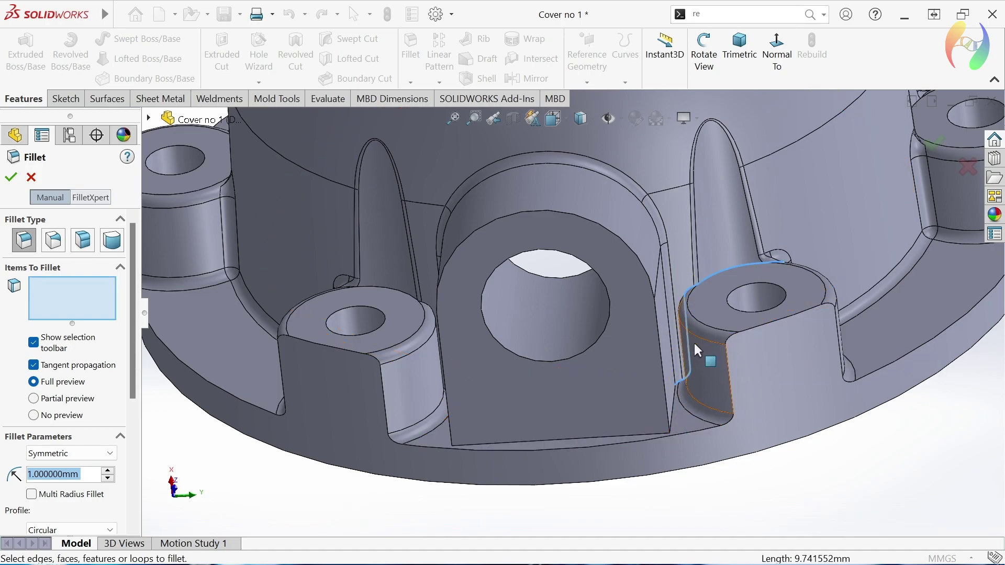
pyautogui.click(673, 408)
pyautogui.scroll(2, 674, 413)
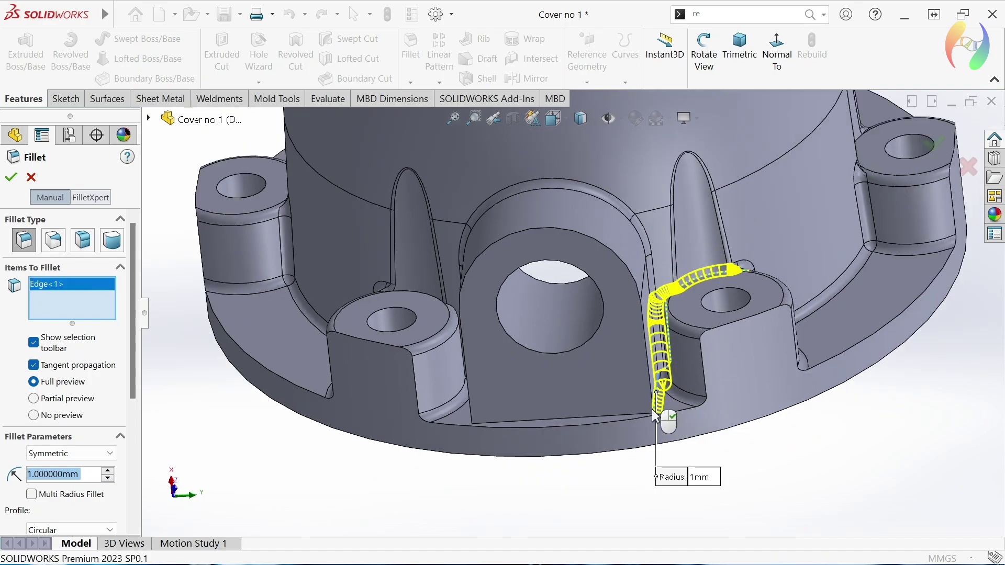
pyautogui.moveTo(409, 463)
pyautogui.mouseDown(button='middle')
pyautogui.moveTo(437, 464)
pyautogui.moveTo(485, 426)
pyautogui.mouseUp(button='middle')
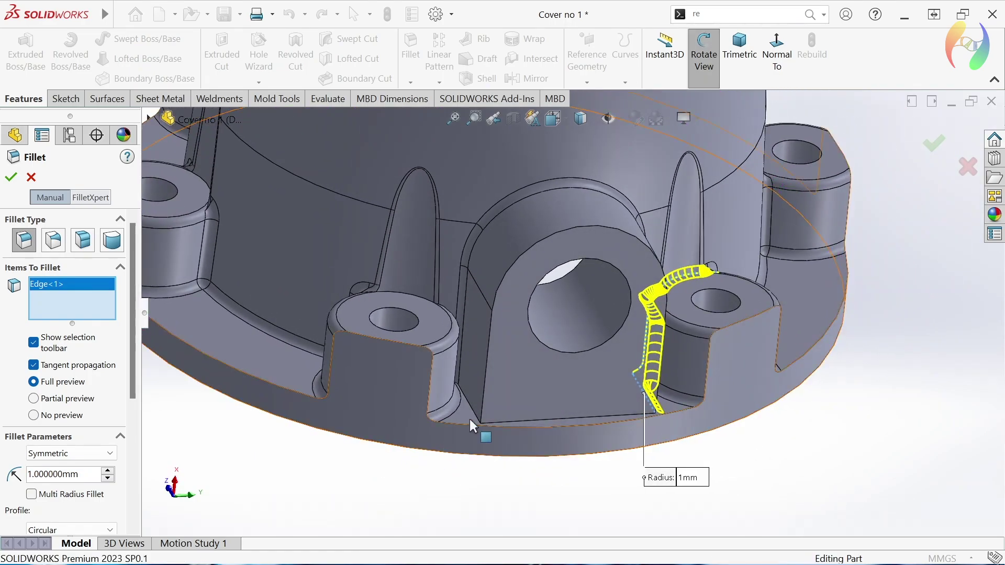
pyautogui.click(474, 411)
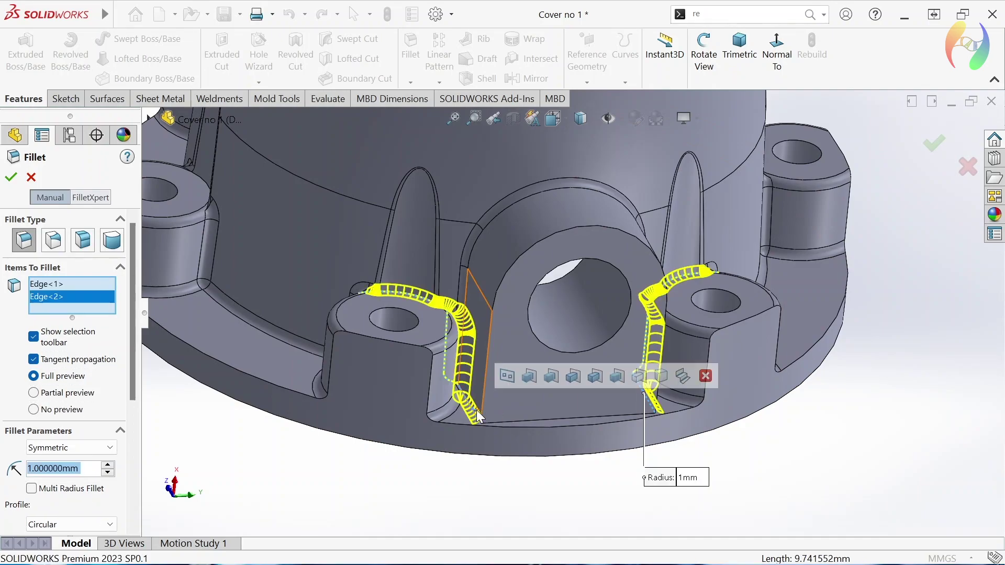
pyautogui.moveTo(478, 416); pyautogui.dragTo(481, 433, button='middle')
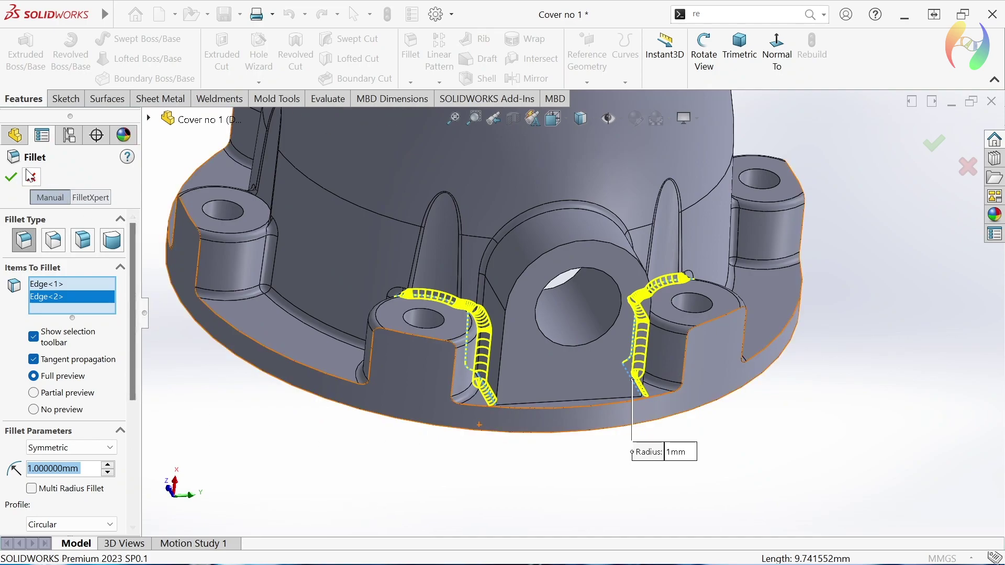
pyautogui.press('Return')
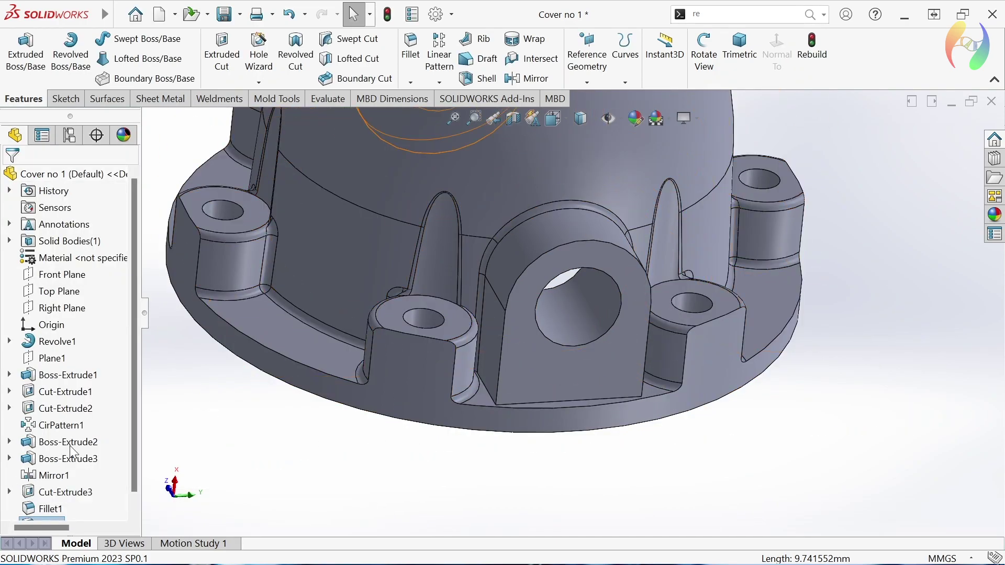
pyautogui.scroll(-2, 333, 474)
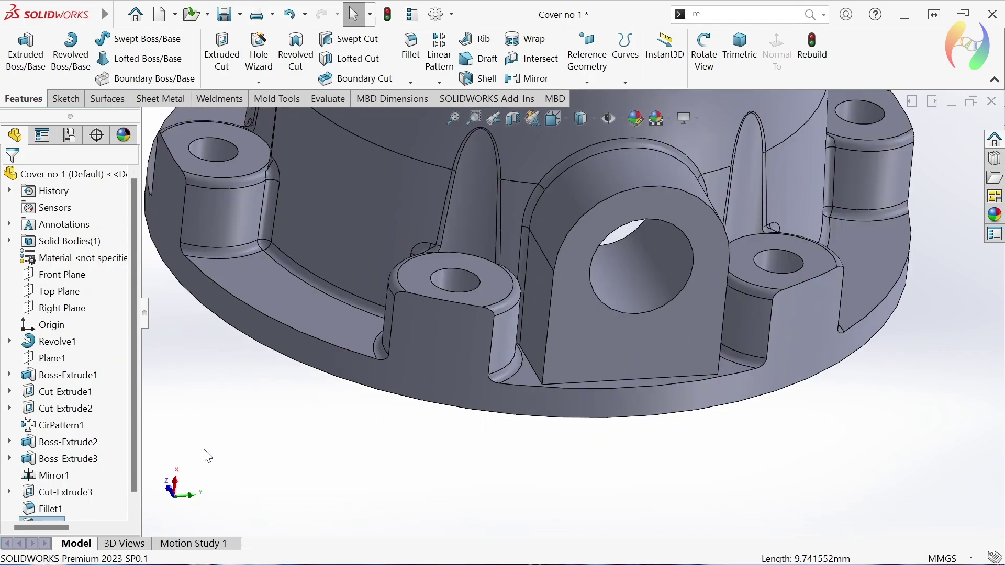
# Roll the part back before Fillet1 and start a 1 mm fillet on the first side lug's two base edges.
pyautogui.moveTo(134, 426); pyautogui.dragTo(134, 441)
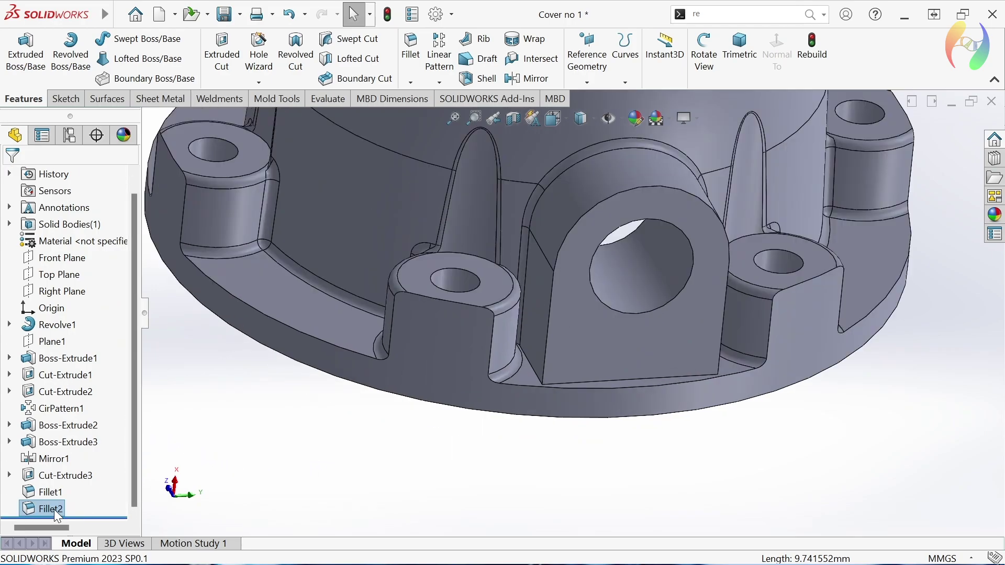
pyautogui.moveTo(65, 517); pyautogui.dragTo(75, 484)
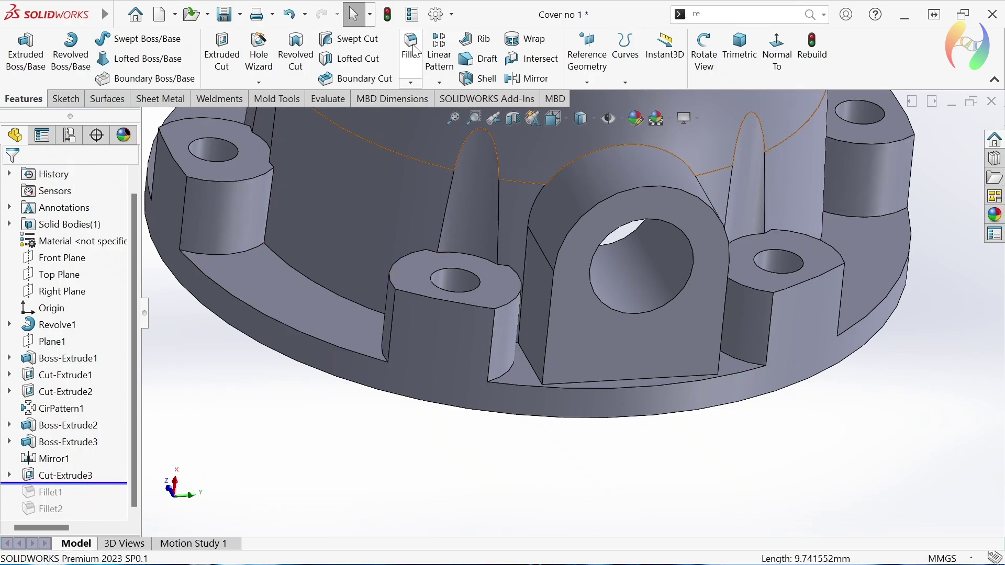
pyautogui.press('Return')
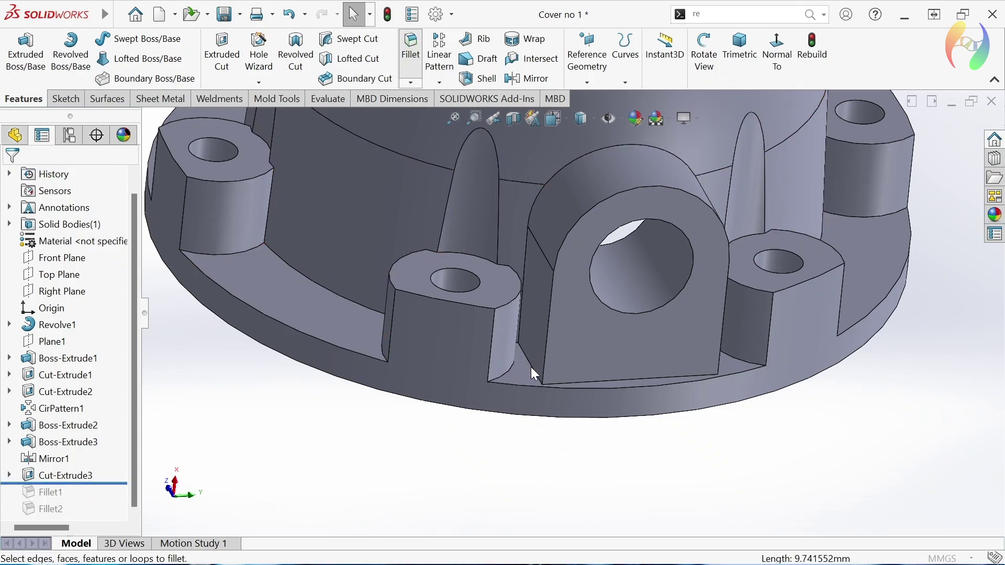
pyautogui.click(533, 373)
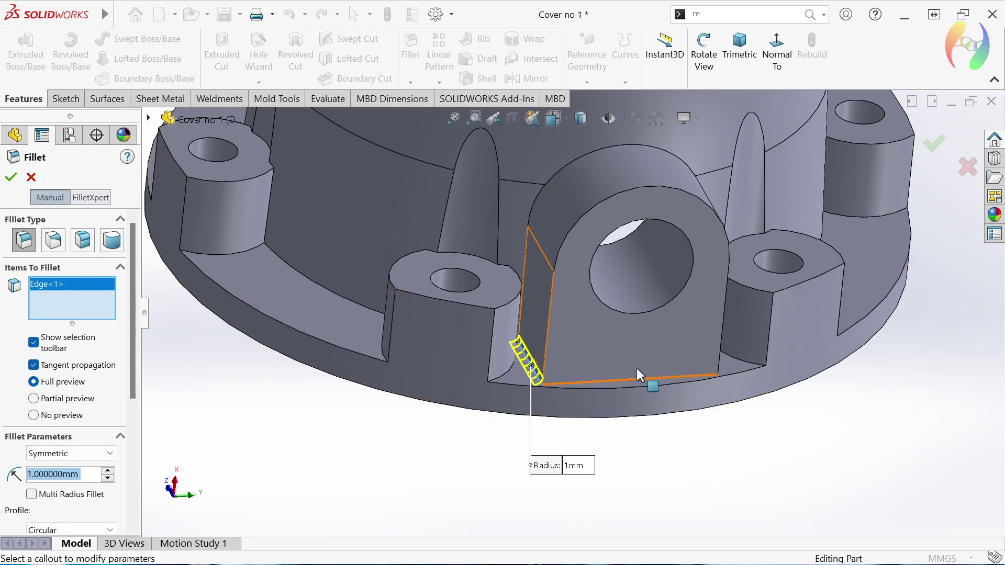
pyautogui.click(711, 366)
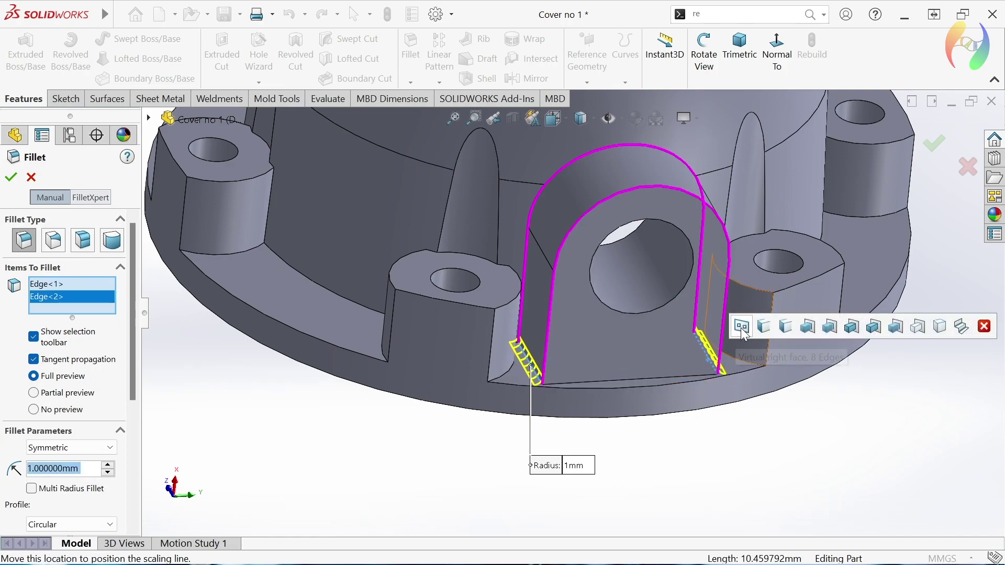
# Add the other side lug's two base edges and apply the four-edge fillet.
pyautogui.scroll(3, 701, 476)
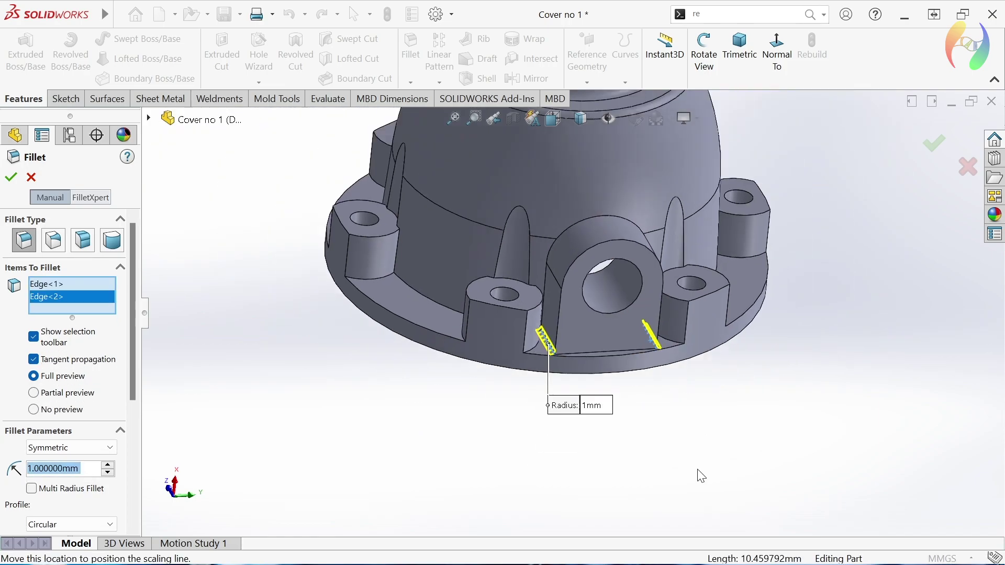
pyautogui.moveTo(715, 420)
pyautogui.mouseDown(button='middle')
pyautogui.moveTo(781, 269)
pyautogui.moveTo(752, 403)
pyautogui.mouseUp(button='middle')
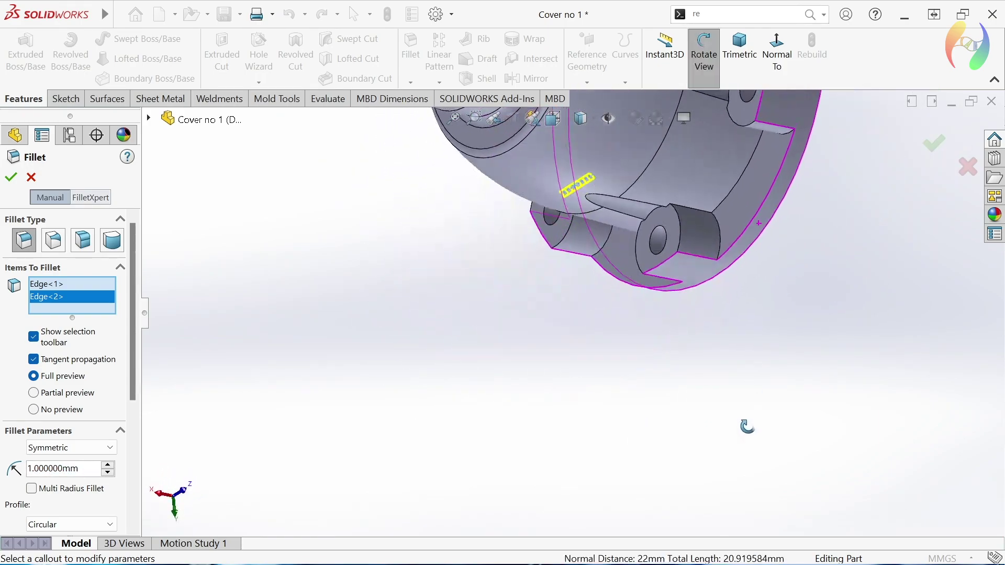
pyautogui.scroll(-2, 666, 164)
pyautogui.scroll(-3, 666, 164)
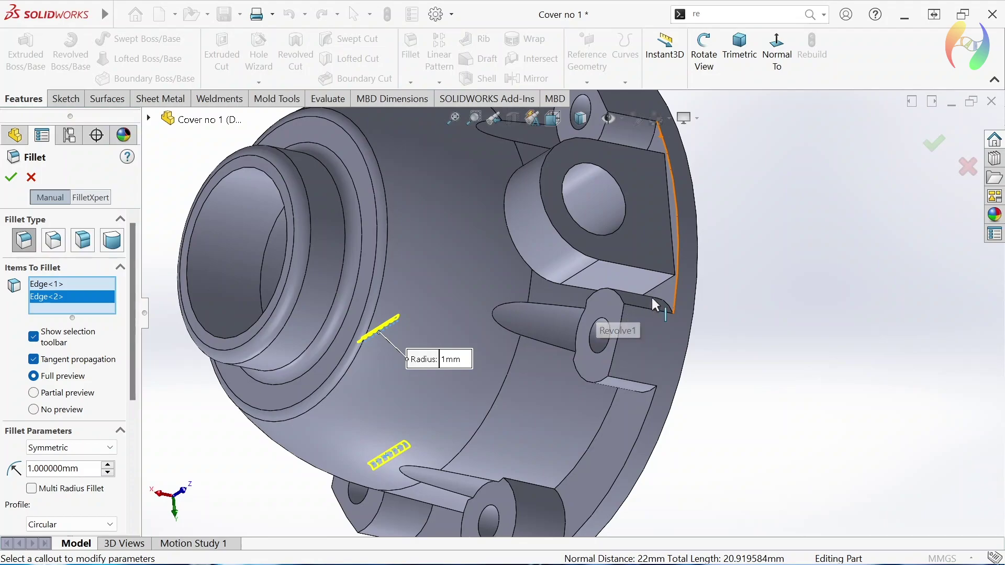
pyautogui.click(657, 285)
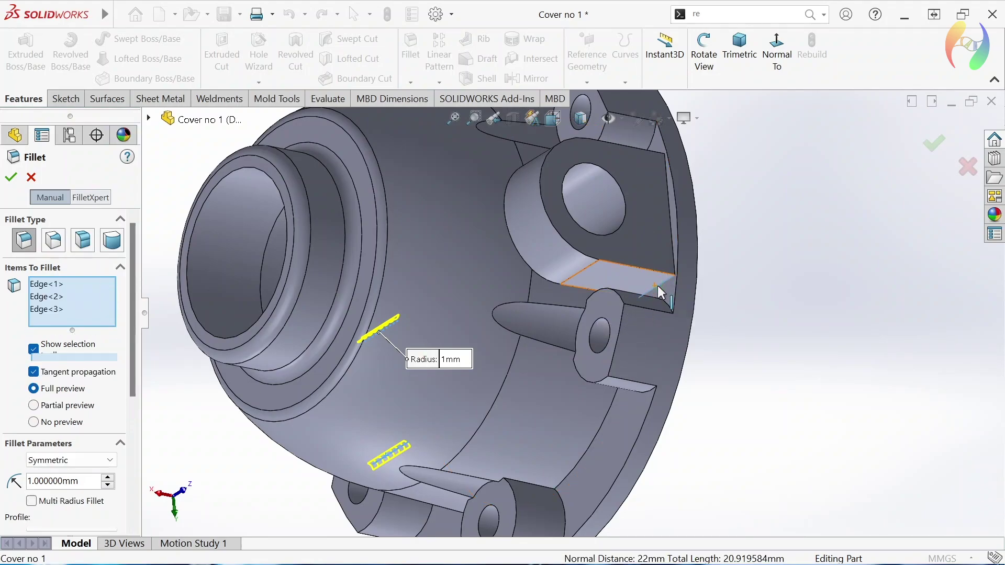
pyautogui.click(657, 159)
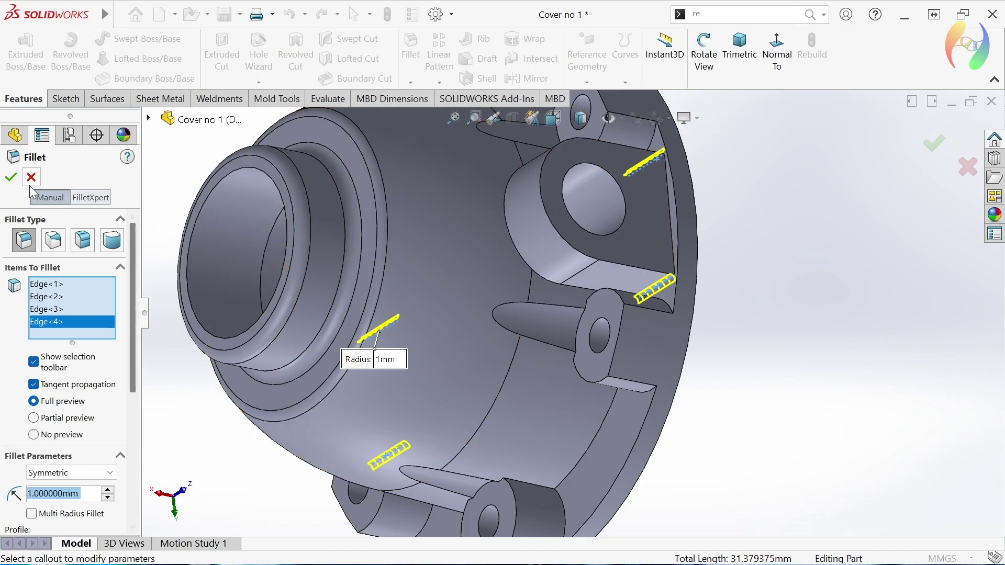
pyautogui.click(11, 179)
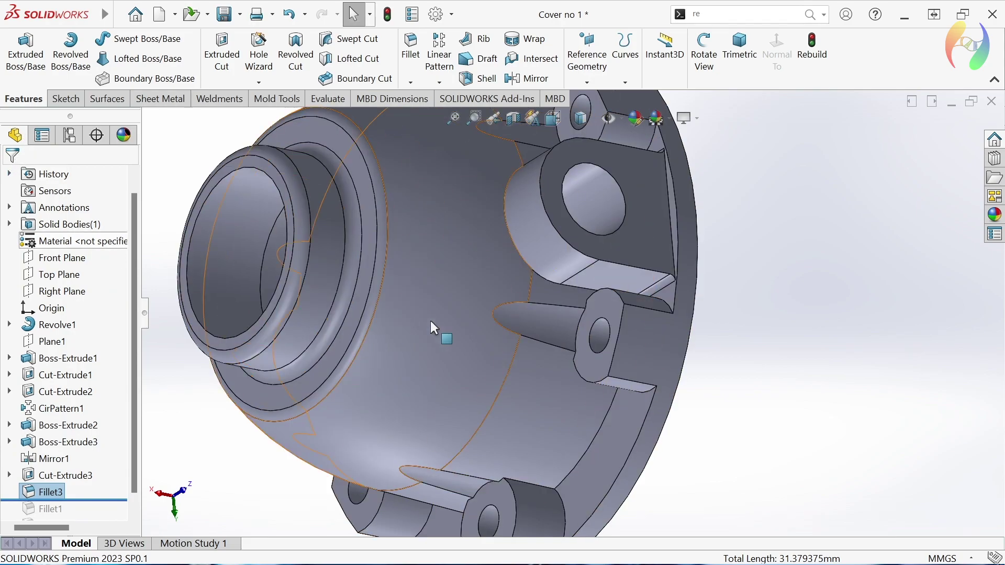
# Orbit to a top-down view and open the failed Fillet2 feature for editing.
pyautogui.moveTo(124, 499); pyautogui.dragTo(118, 523)
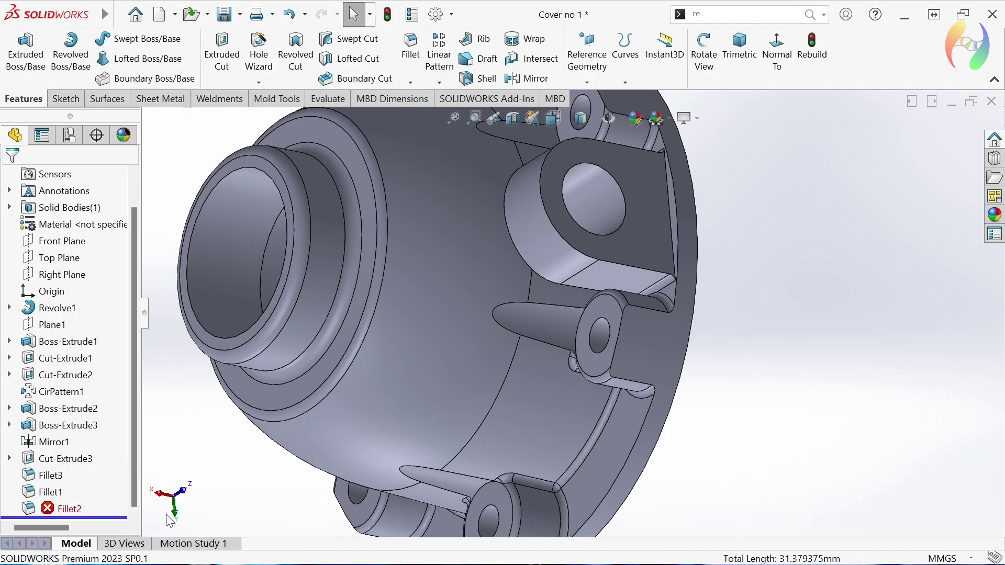
pyautogui.scroll(3, 560, 515)
pyautogui.scroll(2, 554, 473)
pyautogui.scroll(2, 533, 484)
pyautogui.moveTo(532, 484); pyautogui.dragTo(405, 396, button='middle')
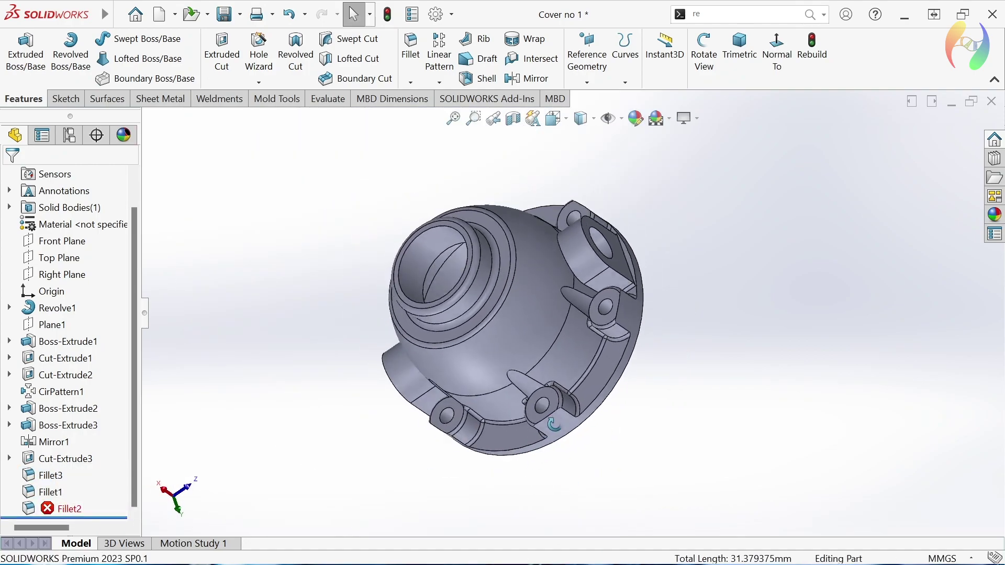
pyautogui.scroll(-2, 318, 455)
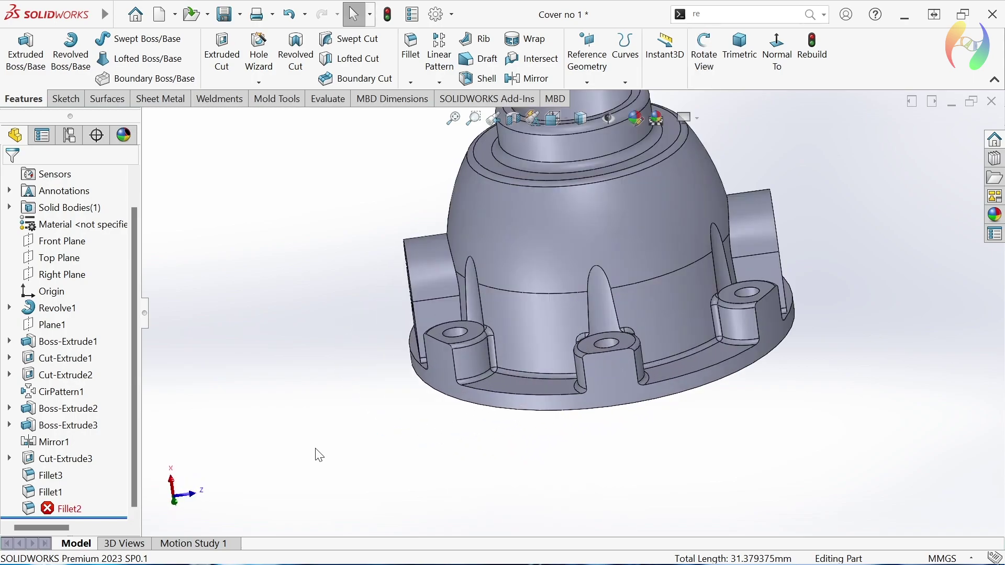
pyautogui.click(61, 509)
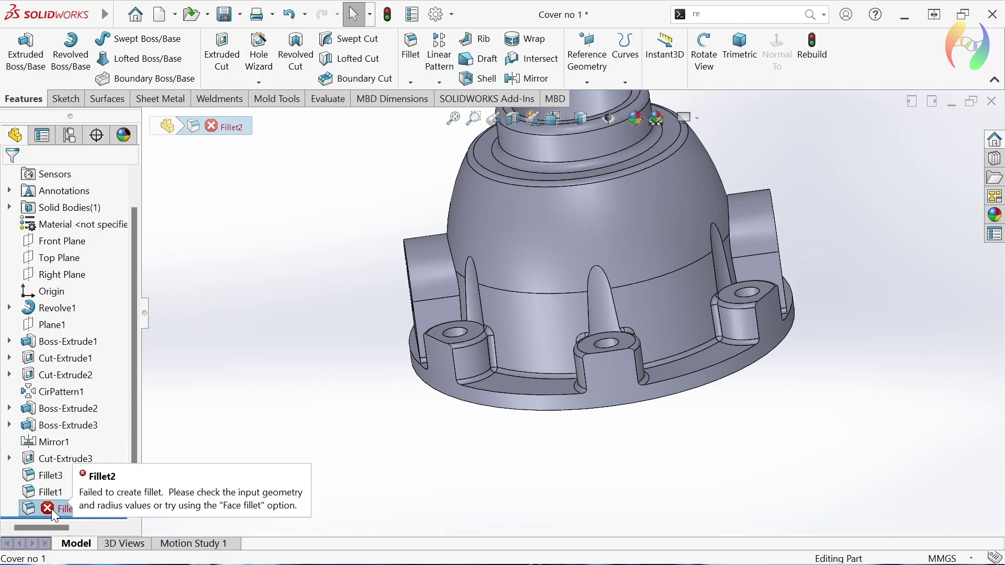
pyautogui.click(54, 513)
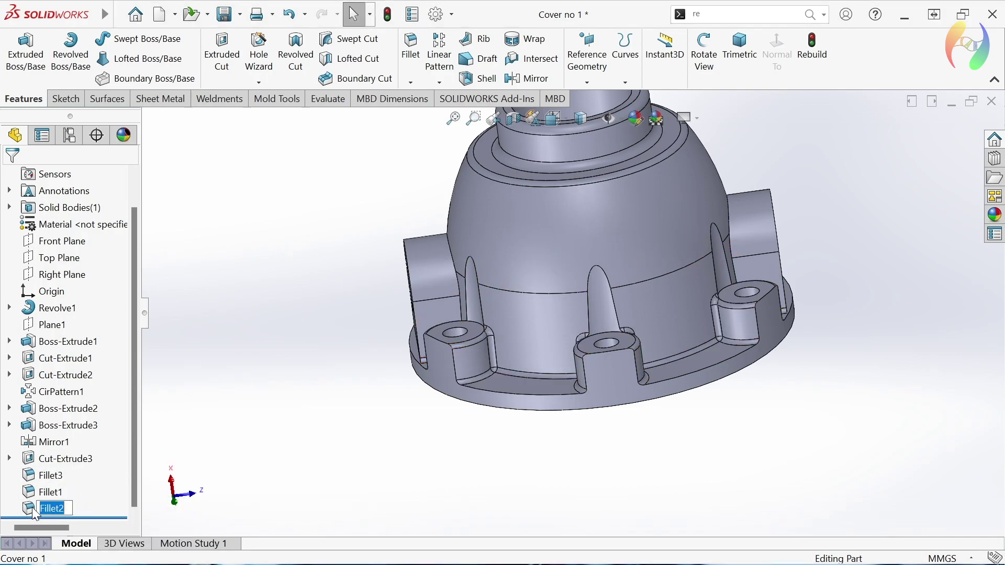
pyautogui.press('Return')
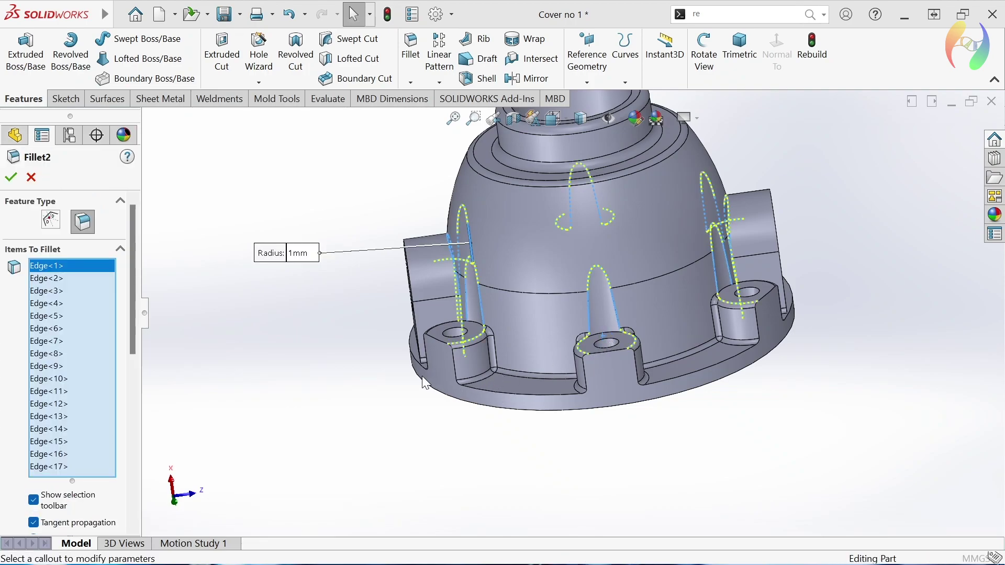
# Clear Fillet2's edge list and select the middle, left and right rib edges.
pyautogui.click(96, 392)
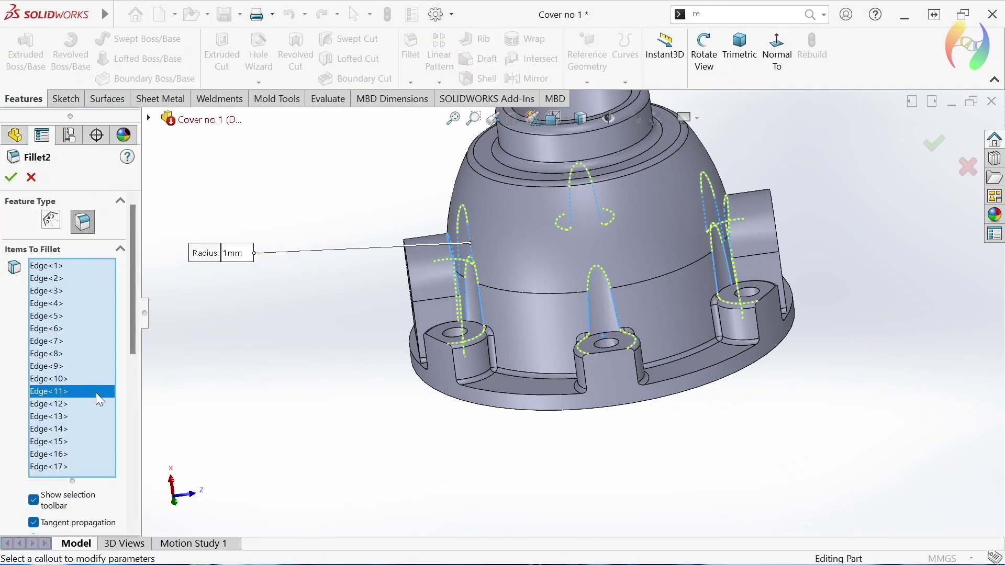
pyautogui.rightClick(96, 393)
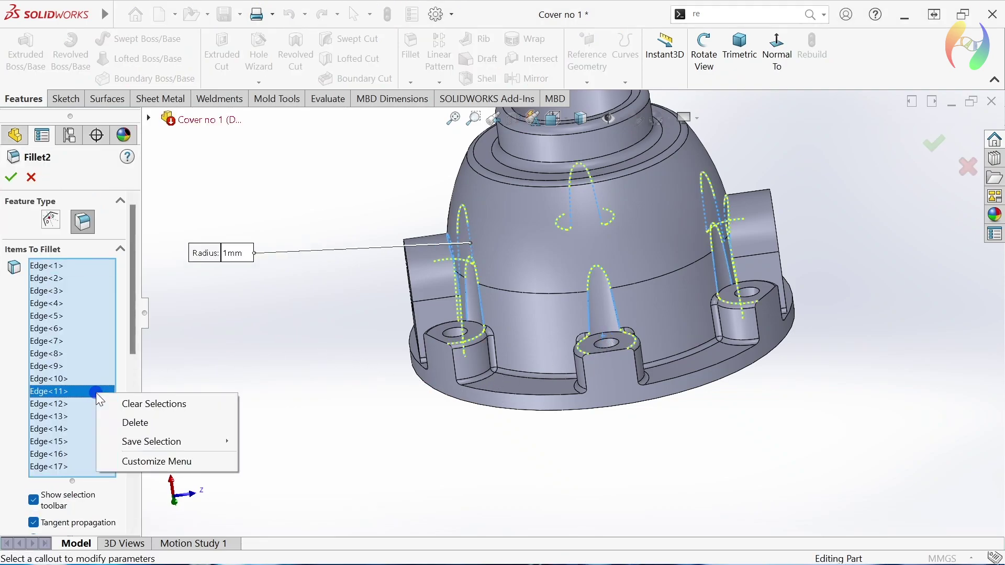
pyautogui.click(131, 410)
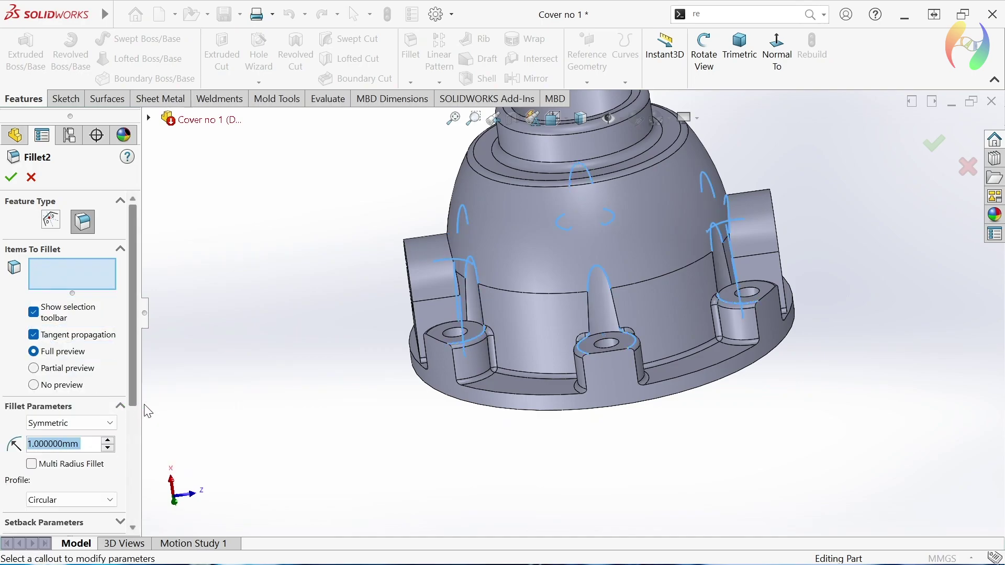
pyautogui.click(588, 305)
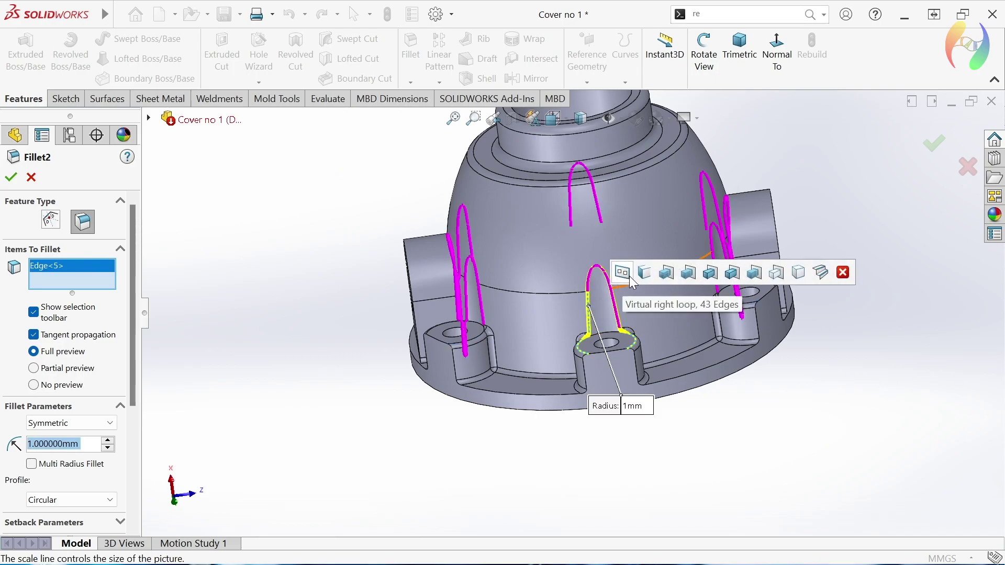
pyautogui.scroll(-2, 639, 292)
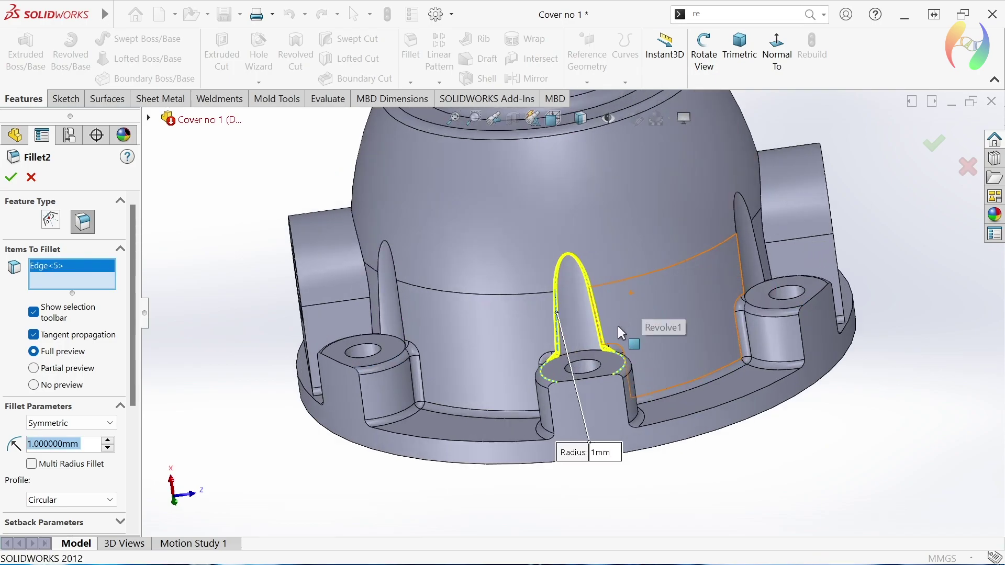
pyautogui.scroll(-1, 578, 309)
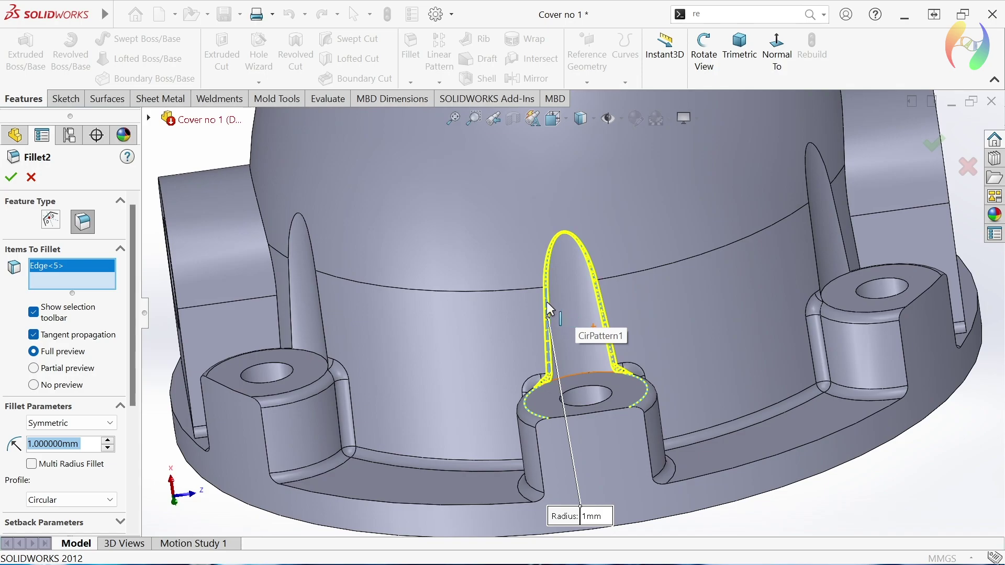
pyautogui.click(319, 303)
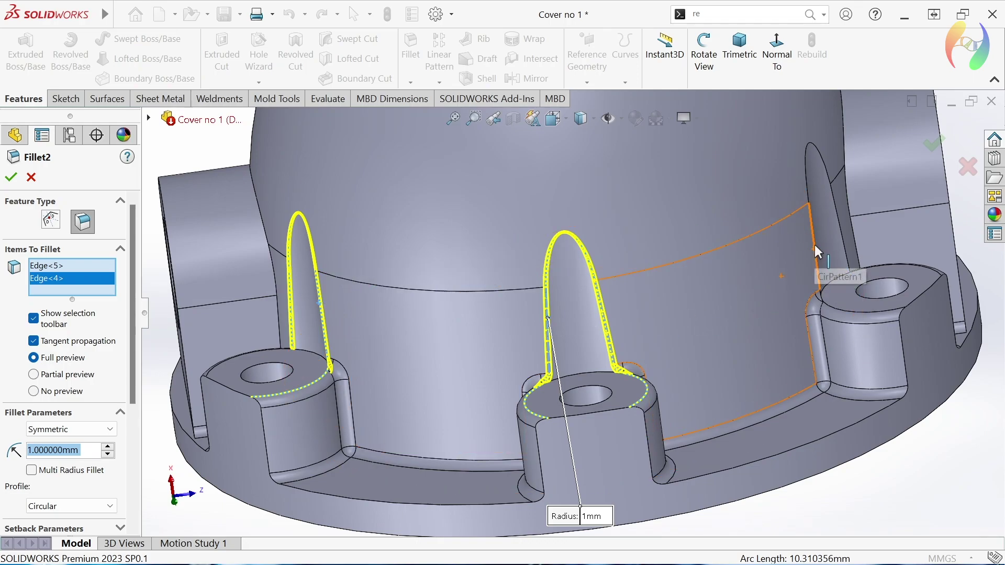
pyautogui.click(814, 245)
# Add the remaining three rib edges beside the side lug and along the underside.
pyautogui.scroll(3, 812, 264)
pyautogui.scroll(3, 785, 294)
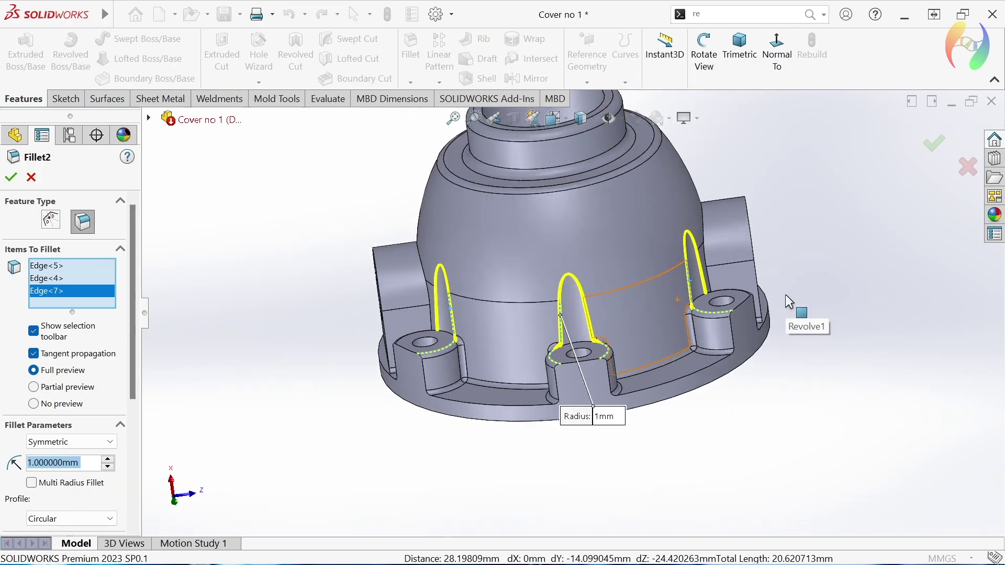
pyautogui.moveTo(785, 296)
pyautogui.mouseDown(button='middle')
pyautogui.moveTo(810, 363)
pyautogui.moveTo(773, 408)
pyautogui.mouseUp(button='middle')
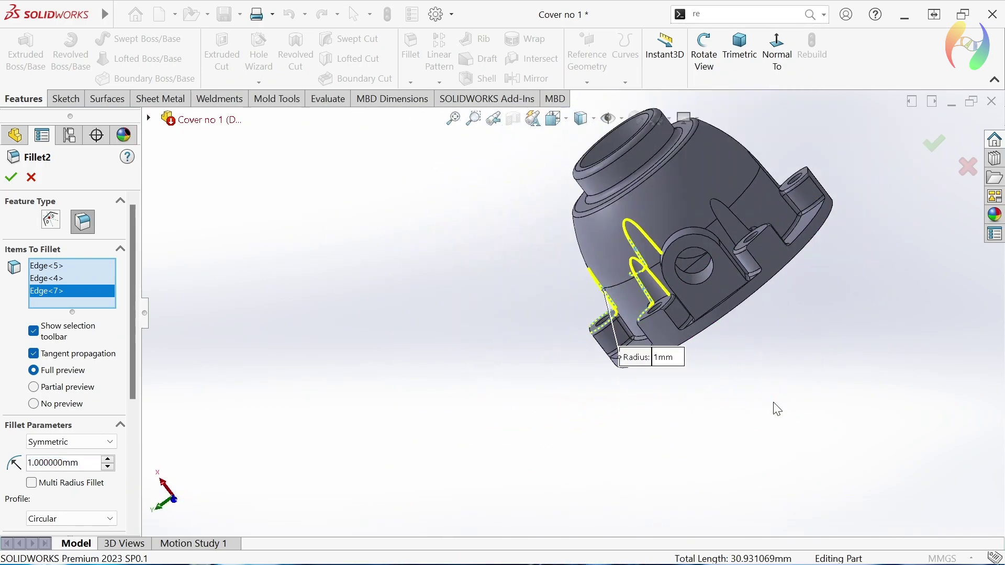
pyautogui.scroll(-2, 747, 230)
pyautogui.click(699, 246)
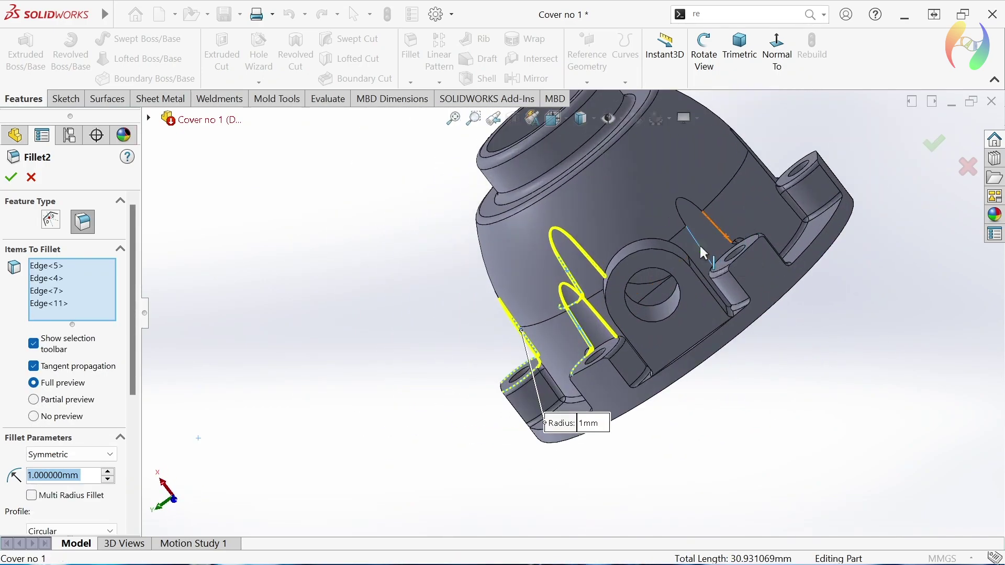
pyautogui.press('z')
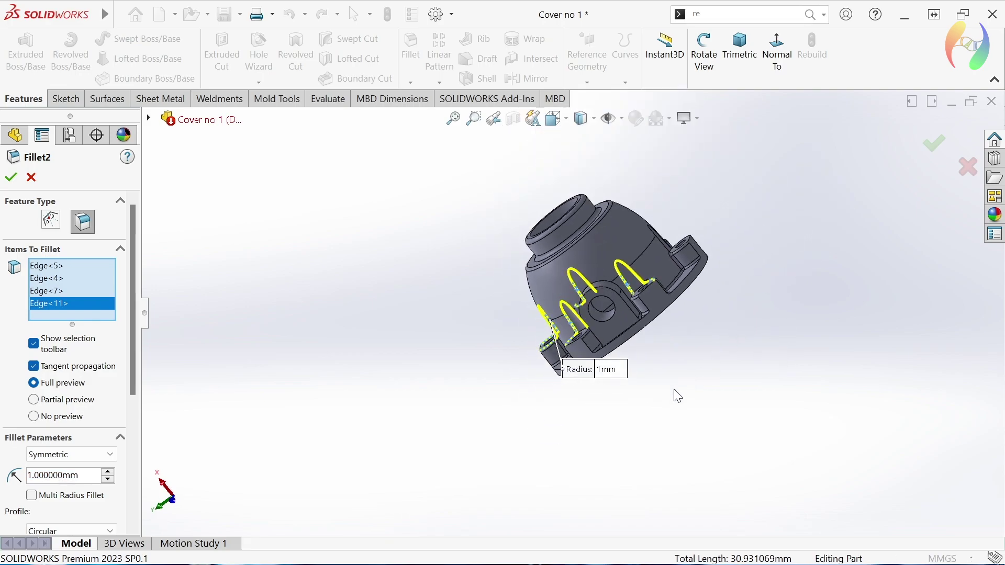
pyautogui.moveTo(666, 337); pyautogui.dragTo(610, 338, button='middle')
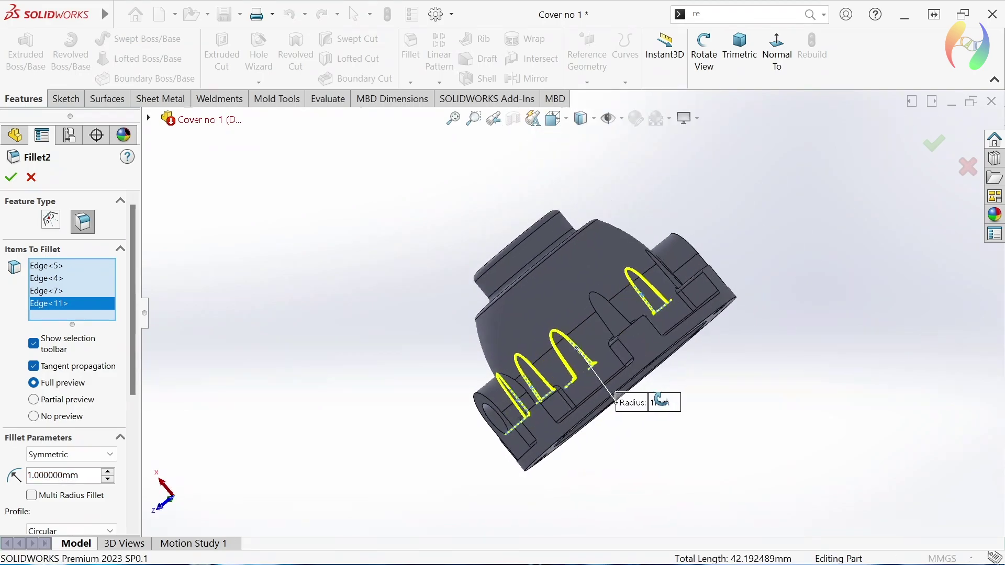
pyautogui.click(605, 333)
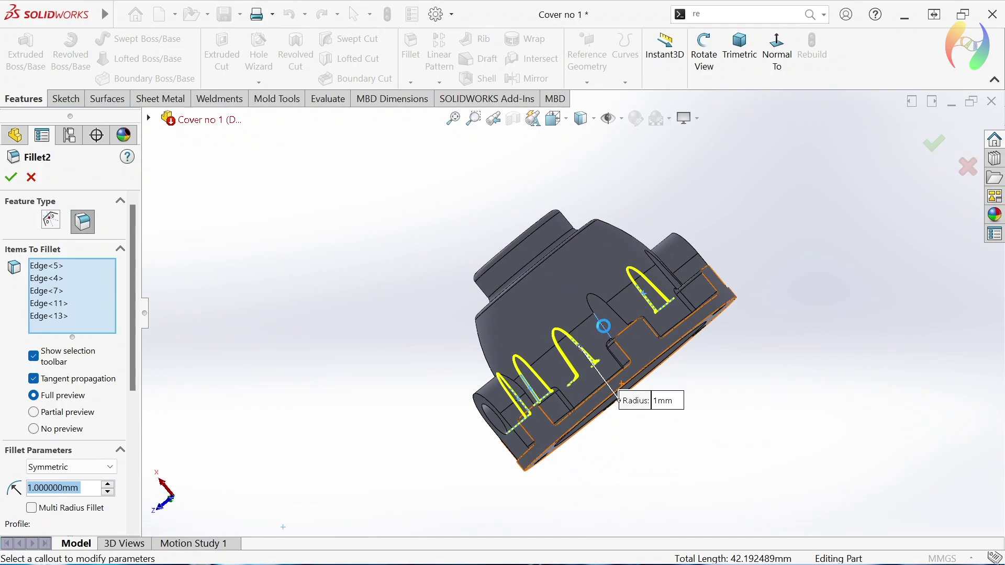
pyautogui.moveTo(782, 393)
pyautogui.mouseDown(button='middle')
pyautogui.moveTo(756, 419)
pyautogui.moveTo(785, 438)
pyautogui.mouseUp(button='middle')
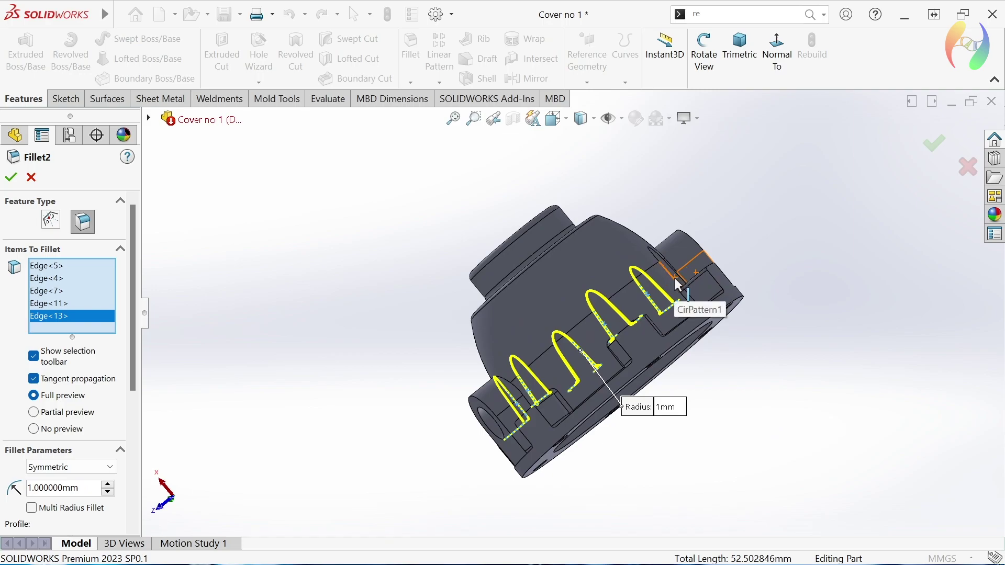
pyautogui.moveTo(764, 393)
pyautogui.mouseDown(button='middle')
pyautogui.moveTo(702, 372)
pyautogui.moveTo(757, 398)
pyautogui.moveTo(767, 478)
pyautogui.moveTo(749, 502)
pyautogui.moveTo(631, 339)
pyautogui.mouseUp(button='middle')
pyautogui.scroll(-2, 607, 298)
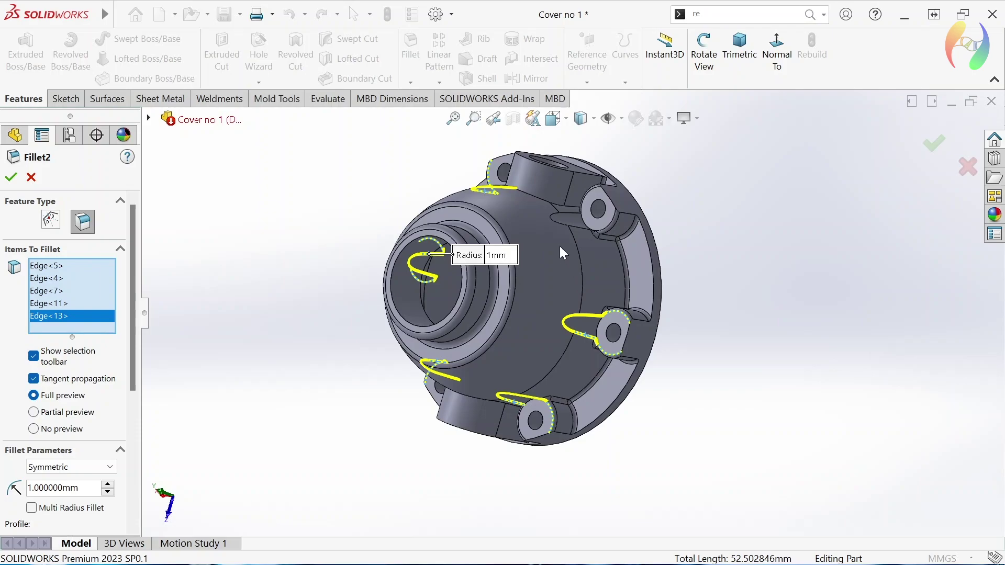
pyautogui.click(558, 221)
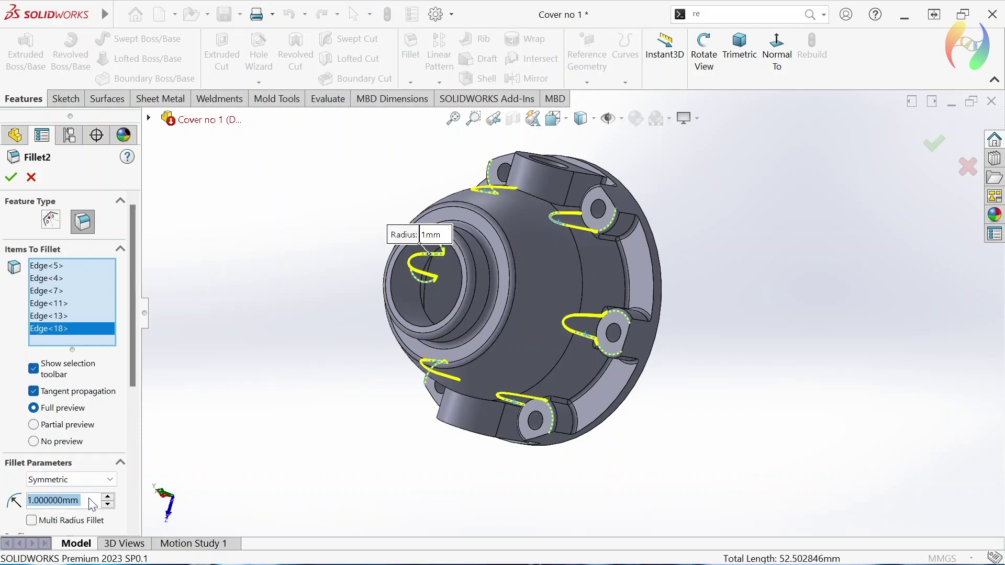
# Set the fillet radius to 1.25 mm and accept the edited Fillet2.
pyautogui.moveTo(92, 504); pyautogui.dragTo(41, 504)
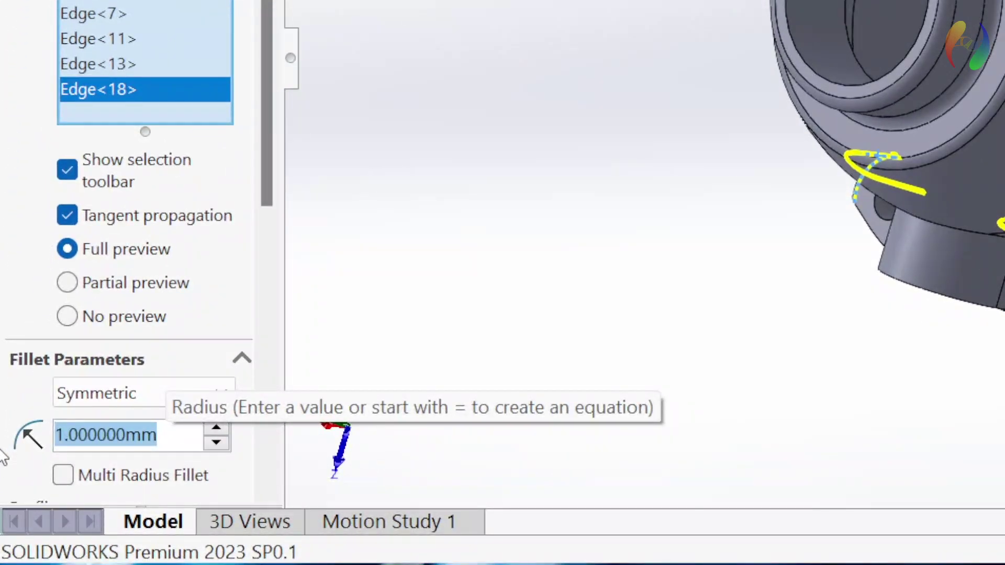
pyautogui.write('1')
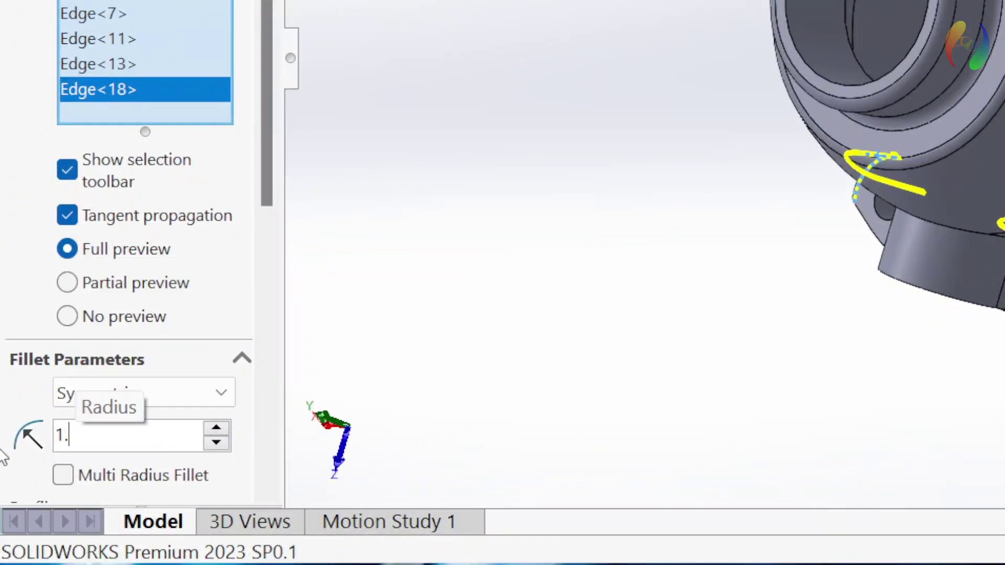
pyautogui.write('.25')
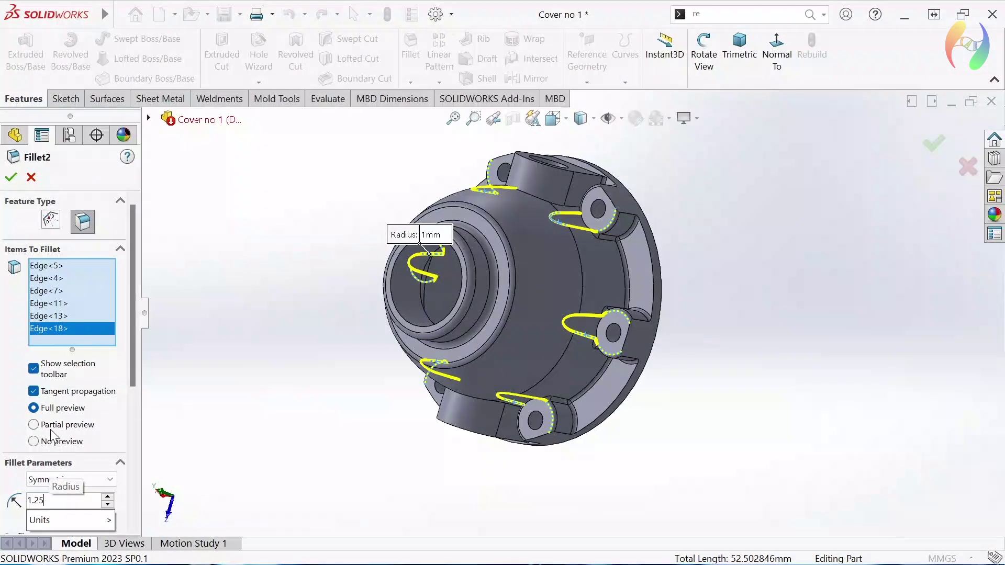
pyautogui.press('Return')
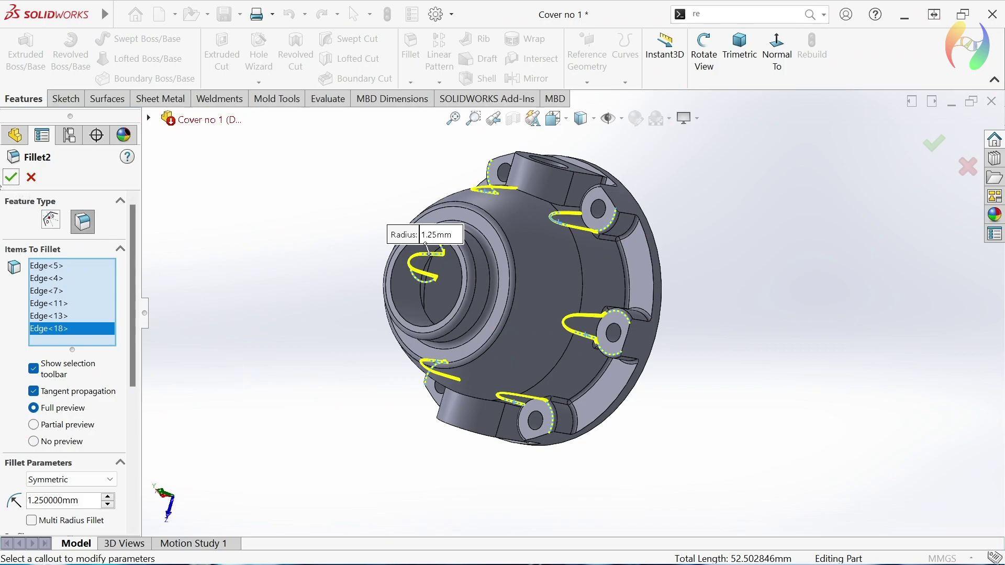
pyautogui.click(11, 178)
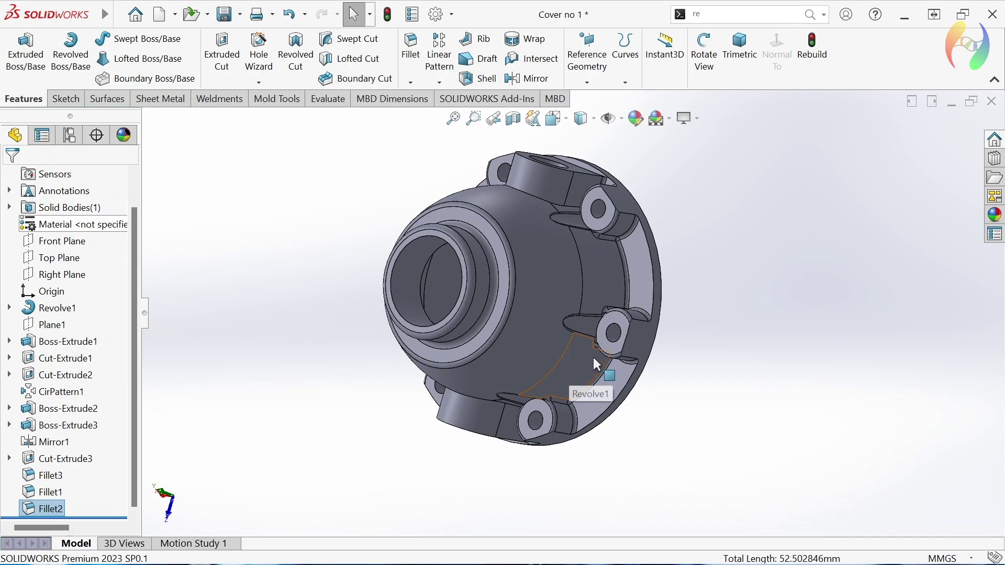
# Zoom in on the 1.25 mm rib fillets, then orbit the cover to face its flange and bore.
pyautogui.scroll(-5, 595, 338)
pyautogui.scroll(-2, 595, 338)
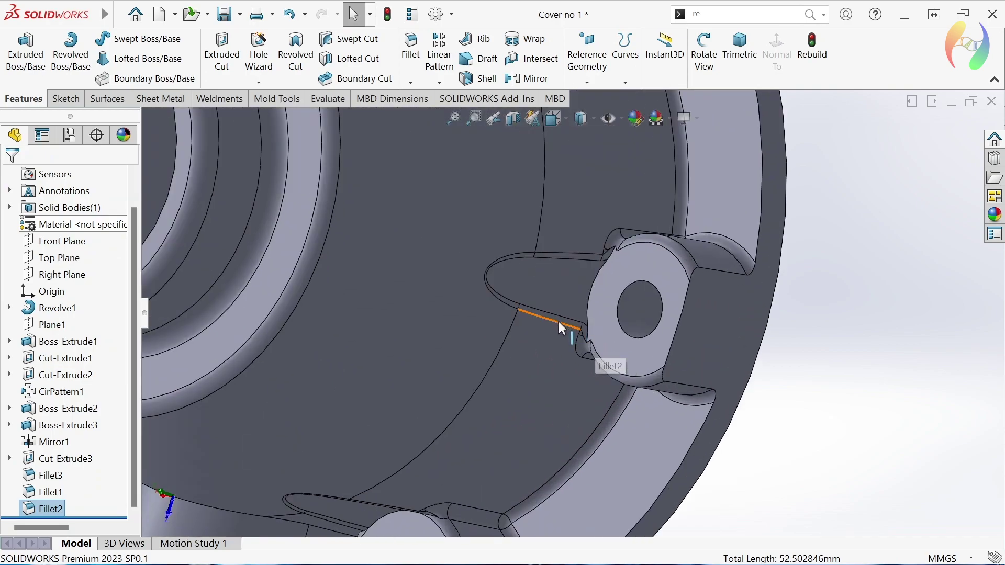
pyautogui.scroll(3, 559, 335)
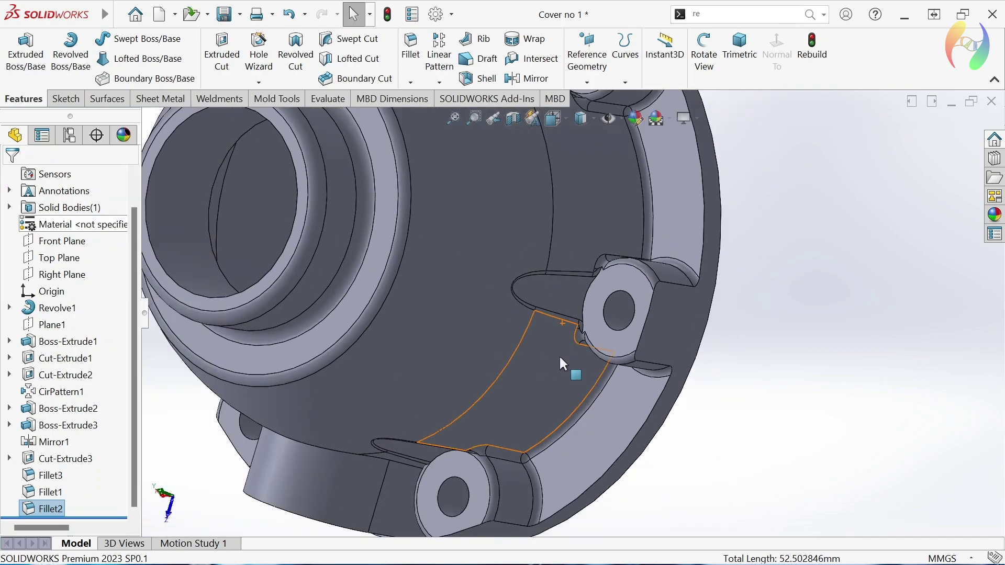
pyautogui.scroll(3, 558, 353)
pyautogui.scroll(2, 559, 354)
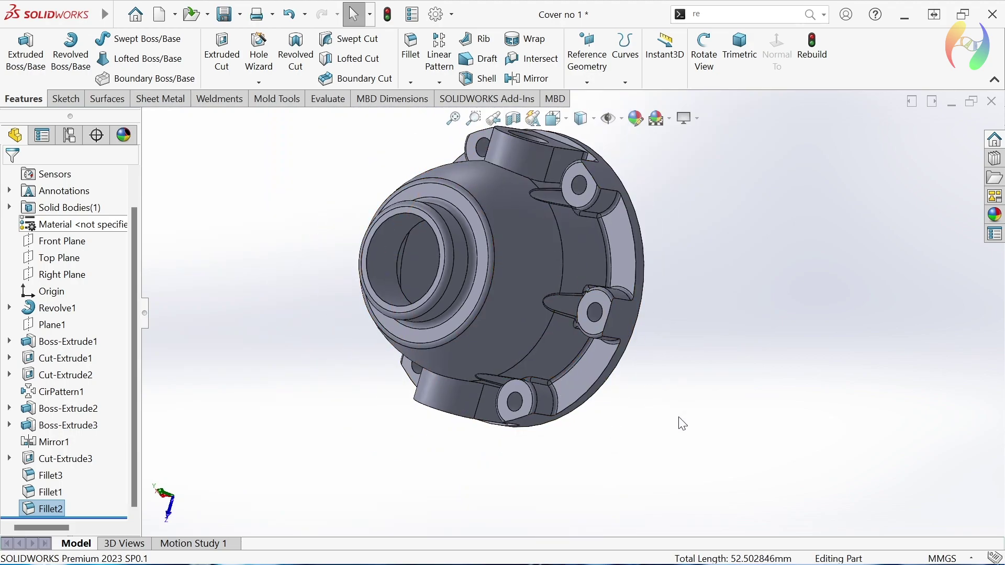
pyautogui.moveTo(719, 444); pyautogui.dragTo(752, 476, button='middle')
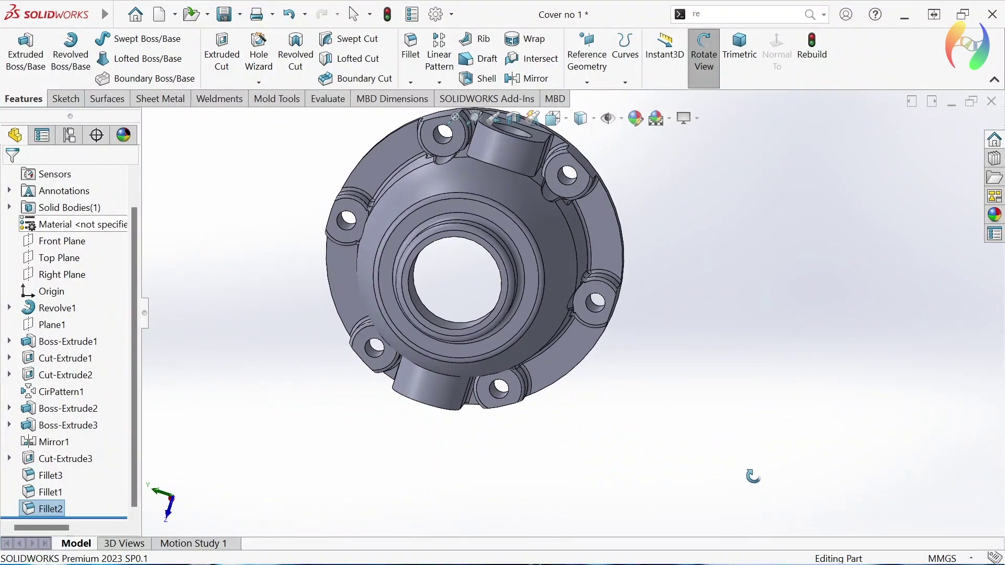
pyautogui.press('Escape')
# Add two more edges to Fillet3 so it rounds six lug-base edges at 1 mm.
pyautogui.click(45, 476)
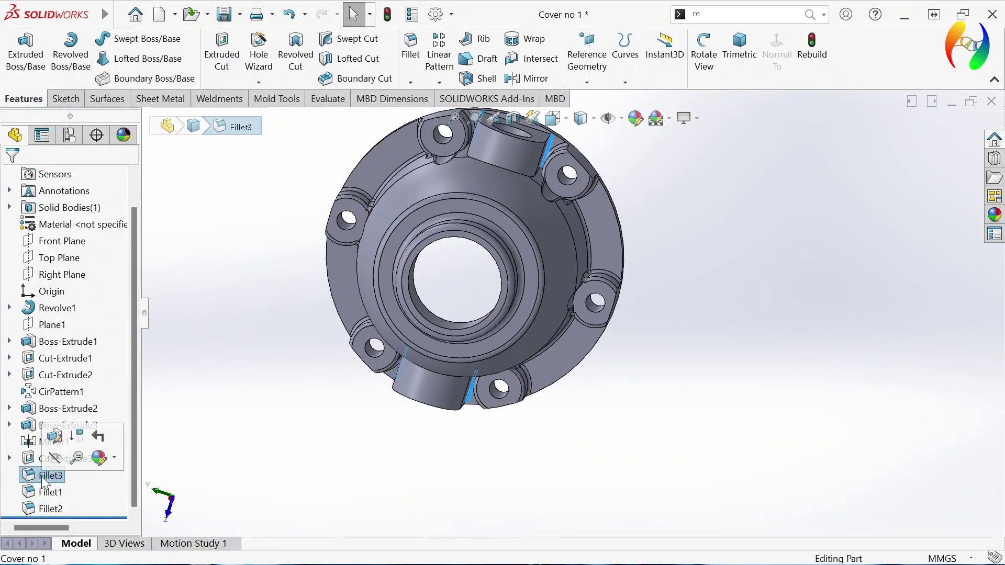
pyautogui.press('Escape')
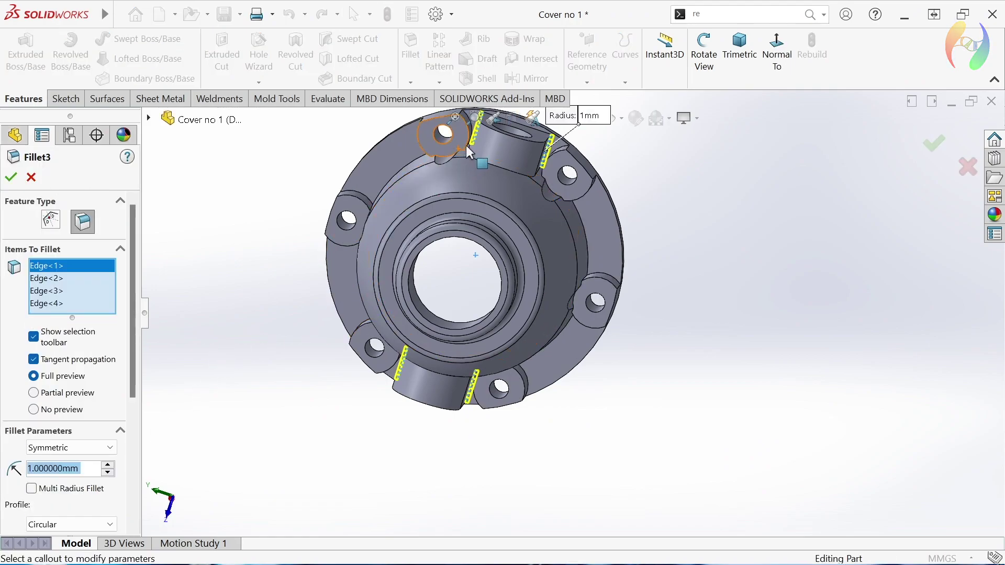
pyautogui.click(476, 160)
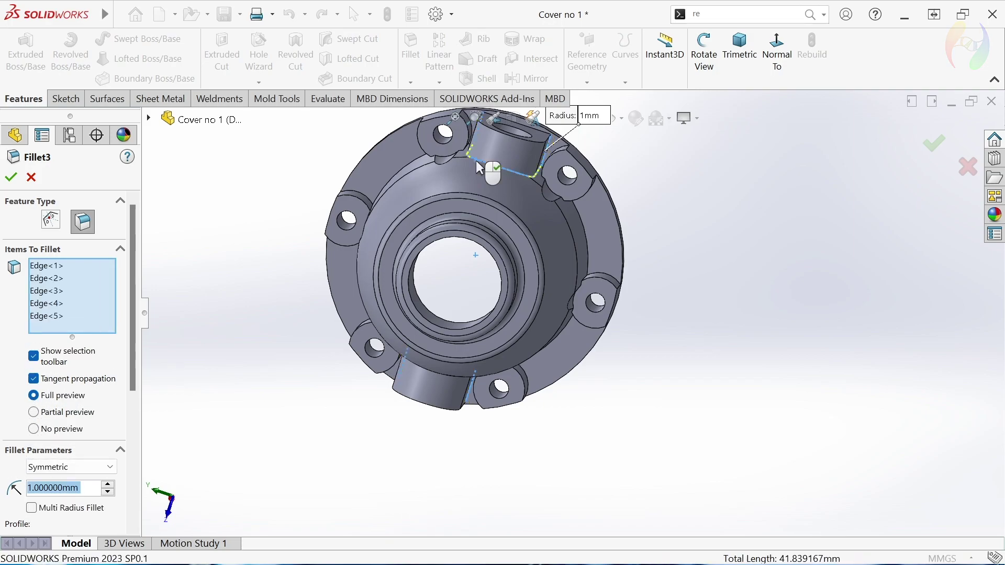
pyautogui.click(447, 376)
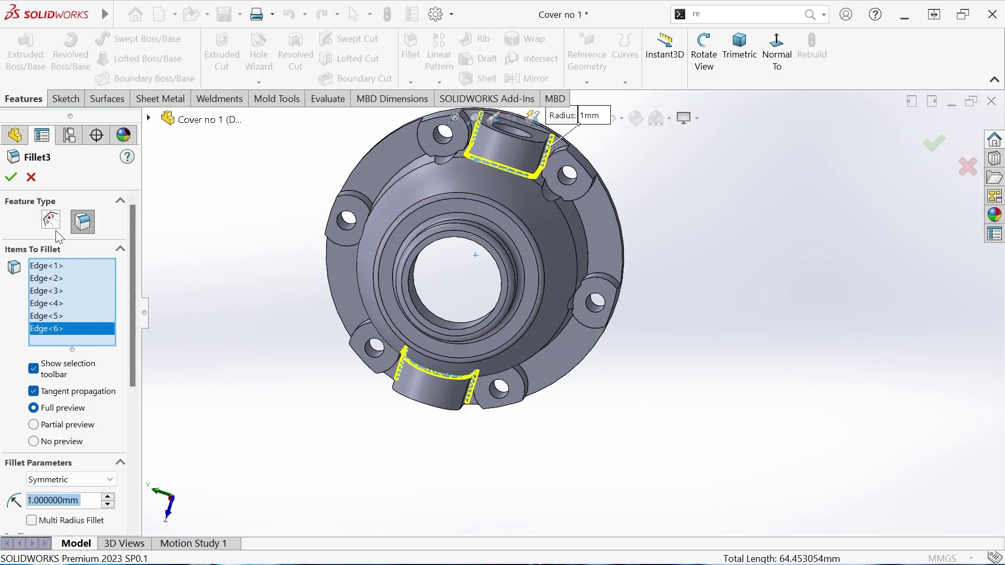
pyautogui.click(11, 178)
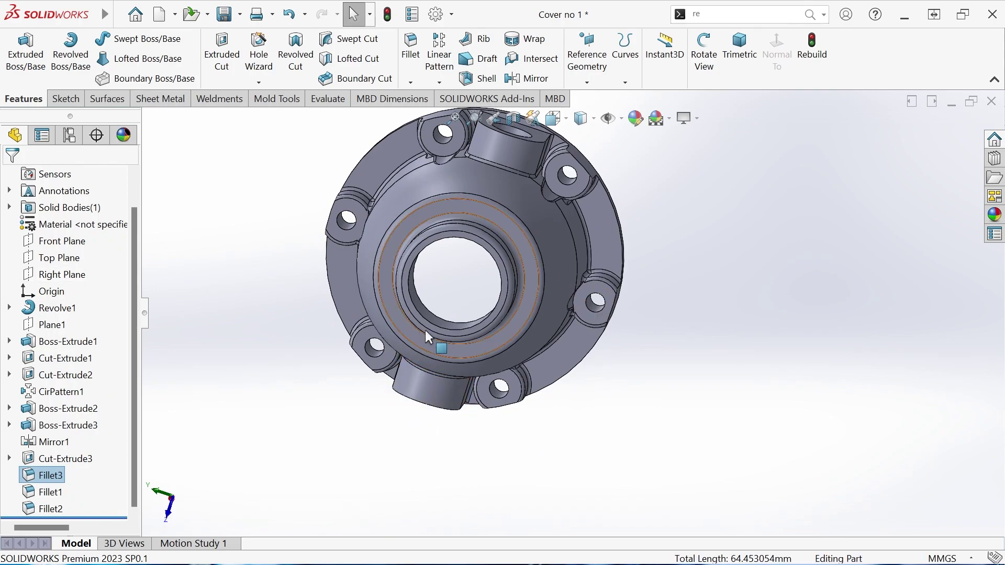
# Pan, orbit and zoom in on the junction of a side boss and neighbouring bolt boss.
pyautogui.keyDown('ctrl'); pyautogui.moveTo(457, 281); pyautogui.dragTo(574, 322, button='middle'); pyautogui.keyUp('ctrl')
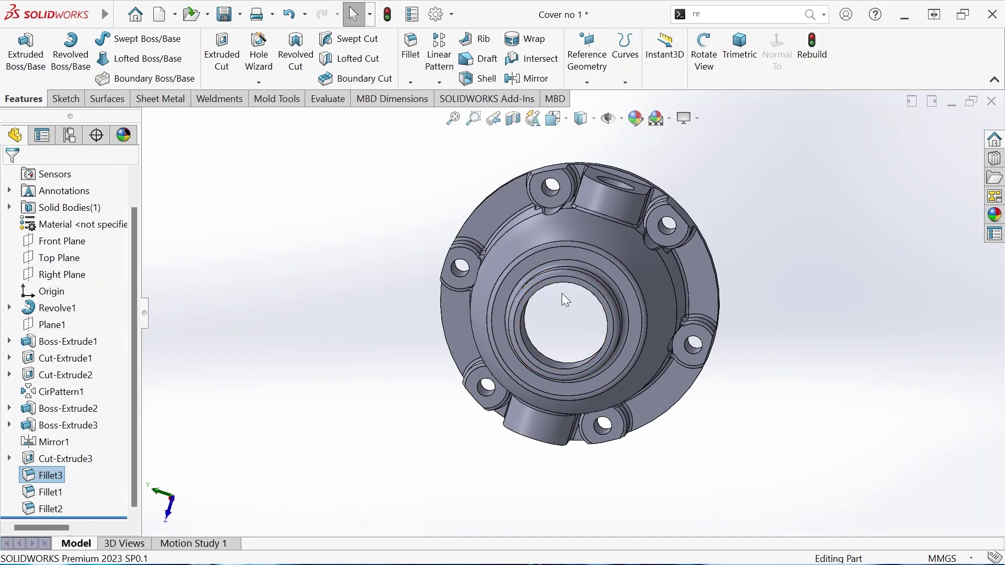
pyautogui.moveTo(561, 293)
pyautogui.mouseDown(button='middle')
pyautogui.moveTo(532, 103)
pyautogui.moveTo(571, 169)
pyautogui.mouseUp(button='middle')
pyautogui.moveTo(606, 228)
pyautogui.mouseDown()
pyautogui.moveTo(591, 244)
pyautogui.moveTo(543, 159)
pyautogui.moveTo(513, 179)
pyautogui.moveTo(499, 228)
pyautogui.moveTo(551, 304)
pyautogui.mouseUp()
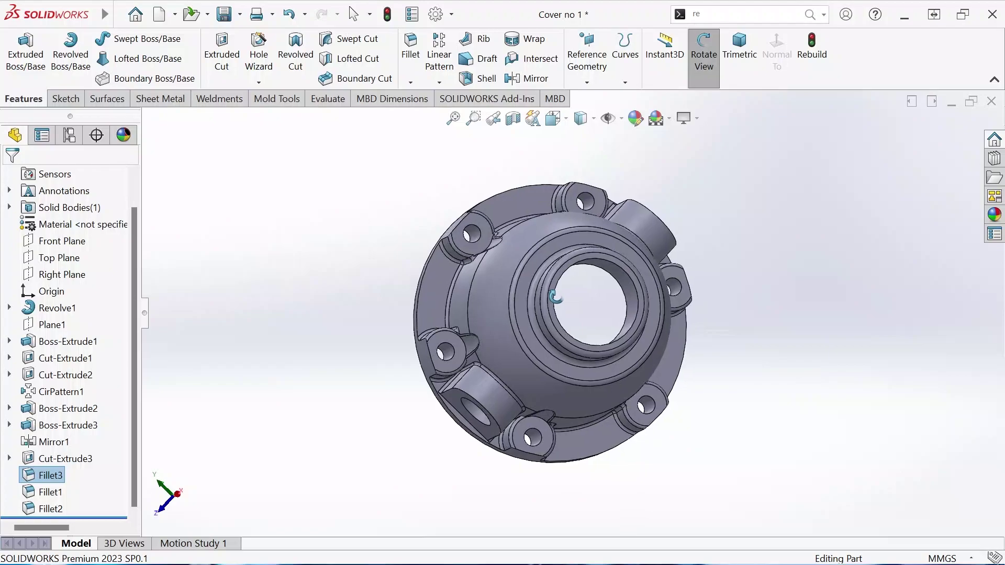
pyautogui.press('Escape')
pyautogui.scroll(-3, 542, 386)
pyautogui.scroll(-3, 513, 419)
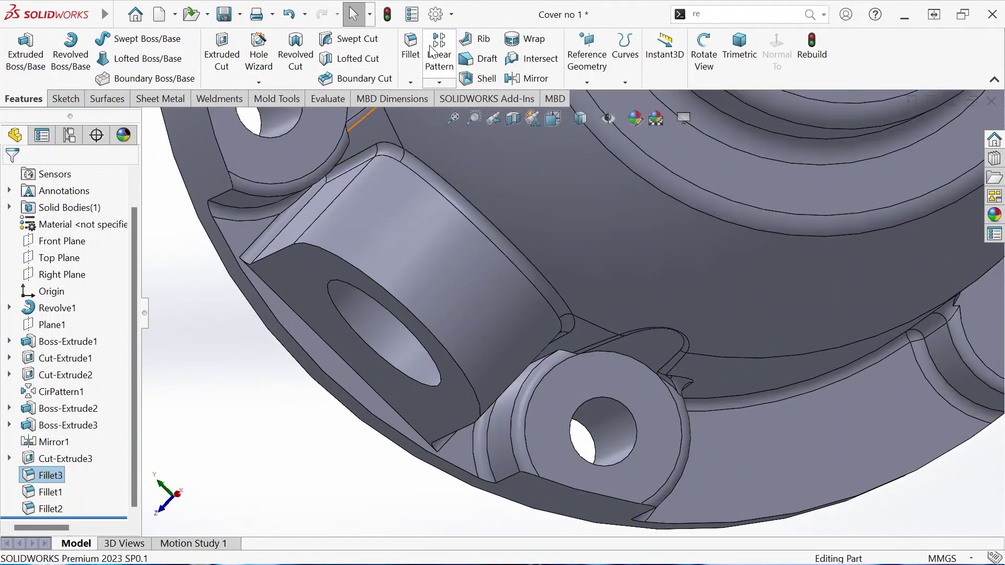
# Pick the side/bolt boss junction edge for a trial fillet, then cancel it.
pyautogui.click(536, 359)
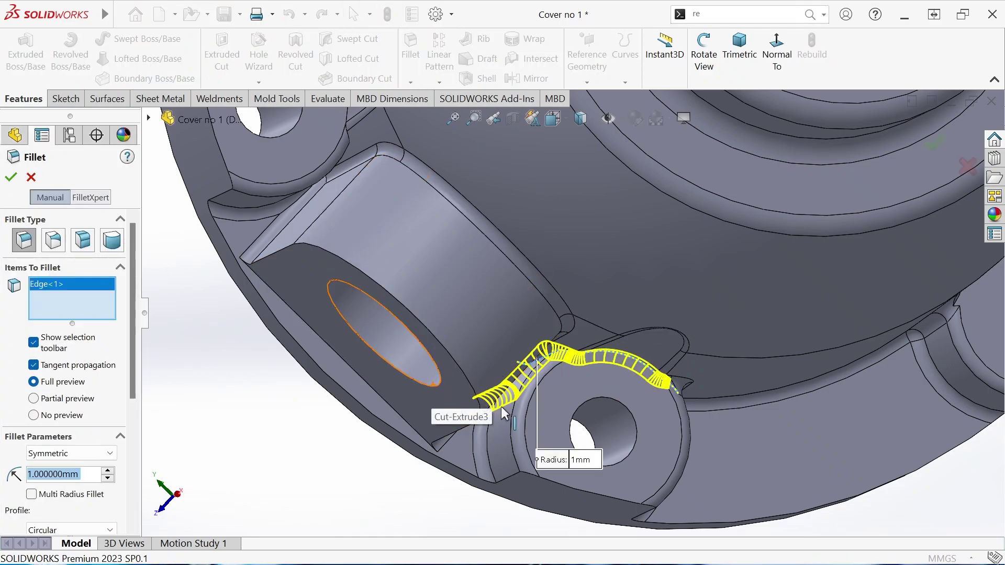
pyautogui.keyDown('ctrl'); pyautogui.moveTo(354, 496); pyautogui.dragTo(359, 466, button='middle'); pyautogui.keyUp('ctrl')
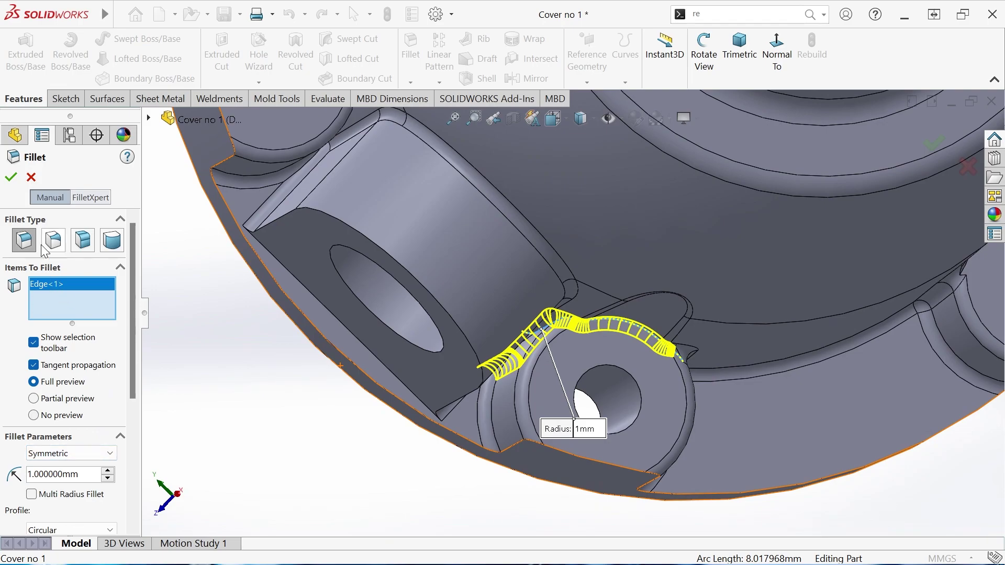
pyautogui.click(31, 177)
# Zoom out and orbit the cover to show its domed side.
pyautogui.scroll(5, 352, 433)
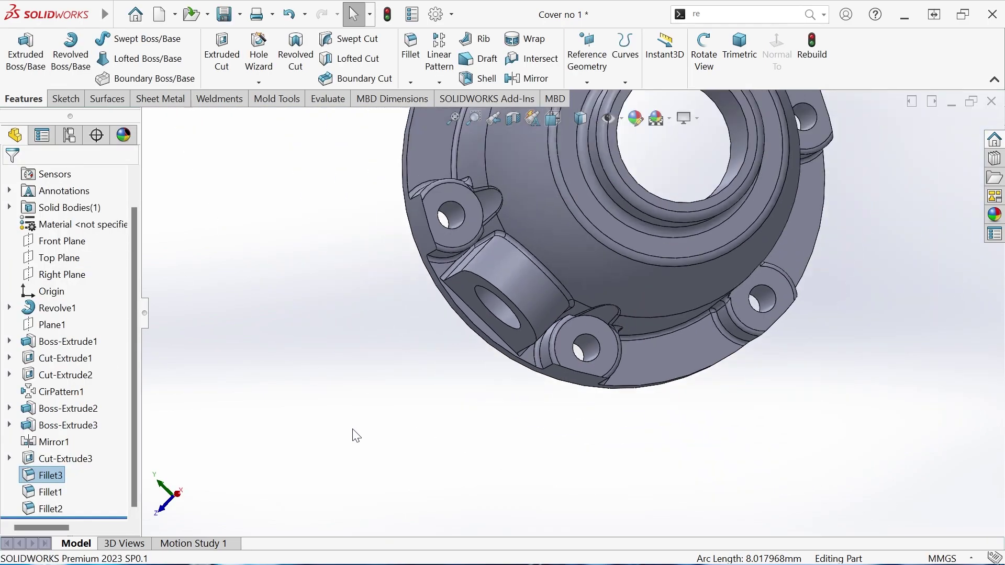
pyautogui.scroll(2, 388, 409)
pyautogui.scroll(-1, 686, 225)
pyautogui.scroll(1, 686, 225)
pyautogui.scroll(-2, 620, 197)
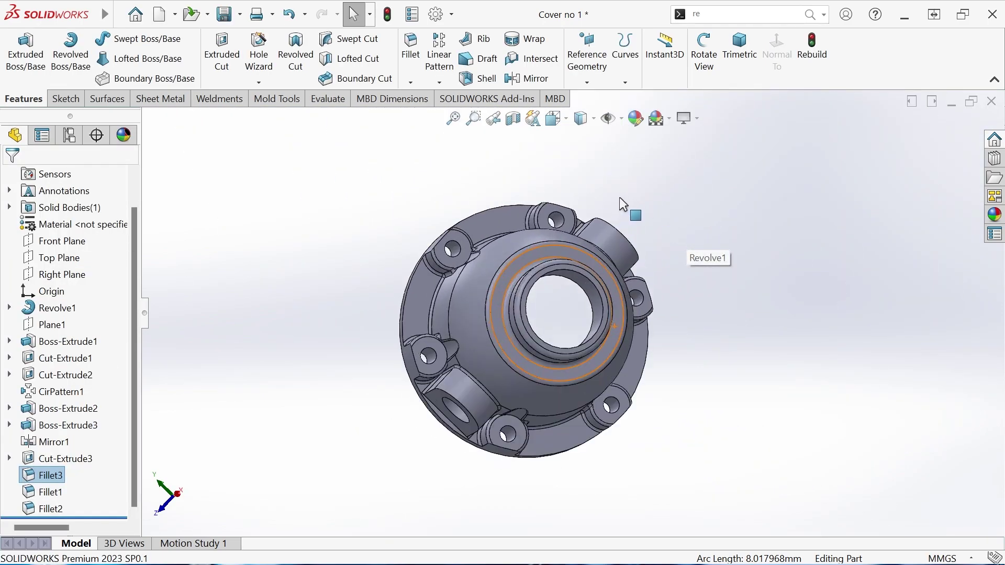
pyautogui.press('Right')
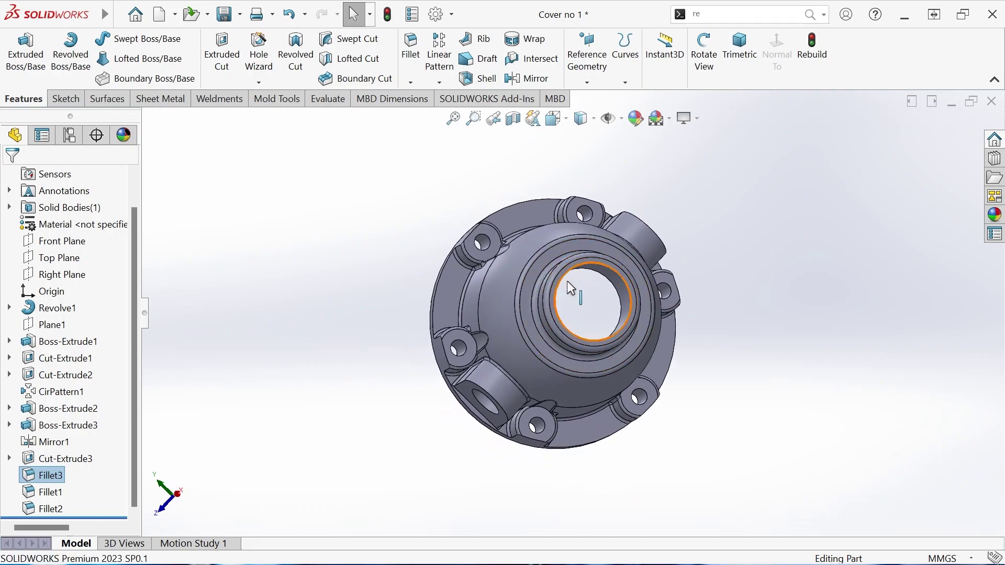
pyautogui.moveTo(578, 290)
pyautogui.mouseDown(button='middle')
pyautogui.moveTo(669, 249)
pyautogui.moveTo(557, 213)
pyautogui.moveTo(581, 228)
pyautogui.moveTo(616, 302)
pyautogui.moveTo(596, 293)
pyautogui.moveTo(605, 215)
pyautogui.mouseUp(button='middle')
pyautogui.press('Escape')
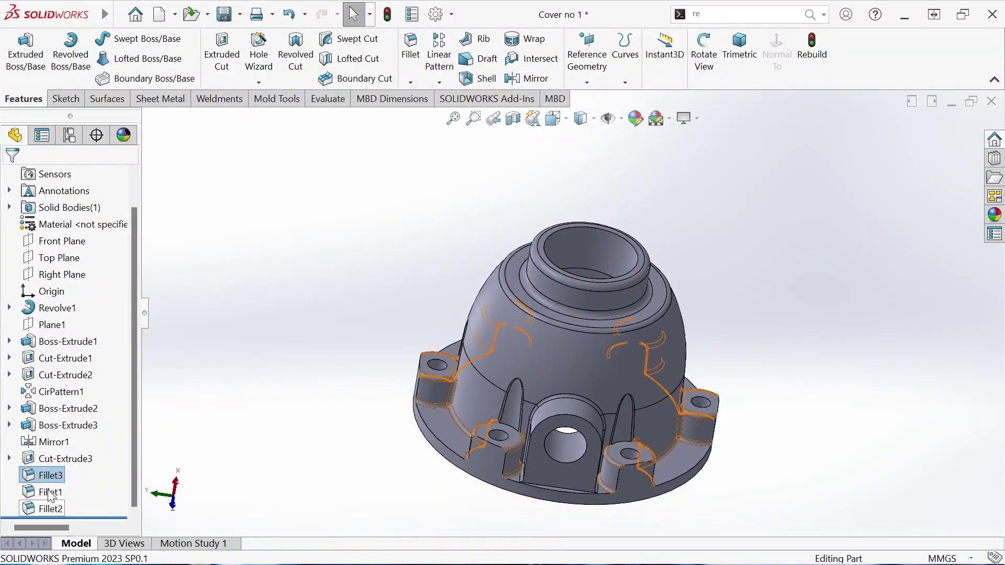
pyautogui.click(55, 475)
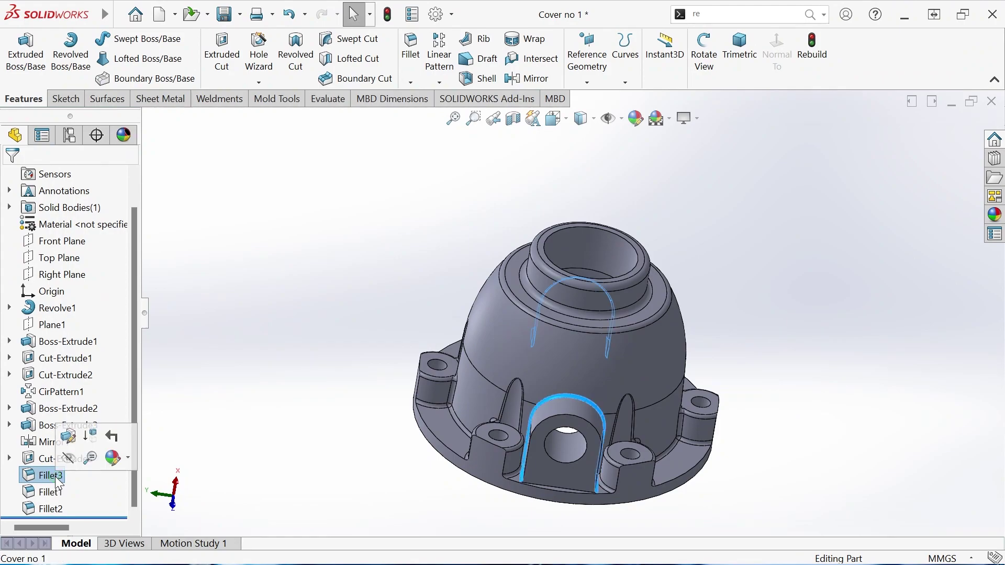
pyautogui.click(30, 479)
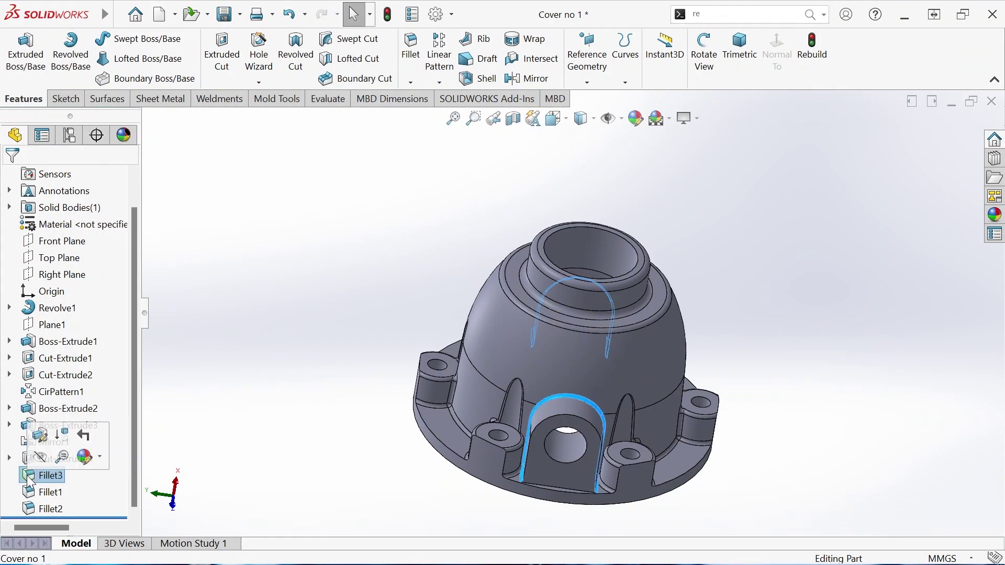
pyautogui.click(531, 457)
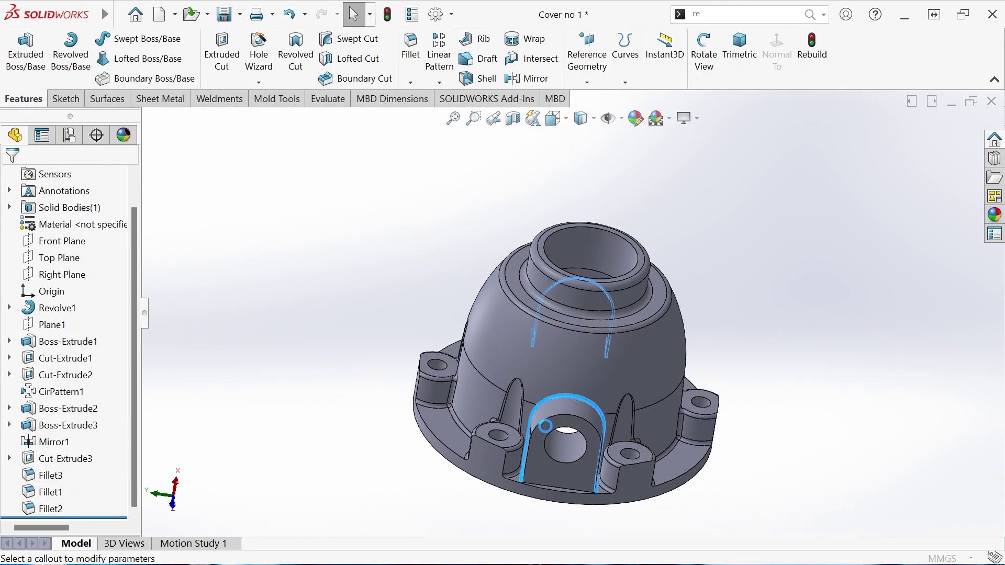
pyautogui.click(538, 425)
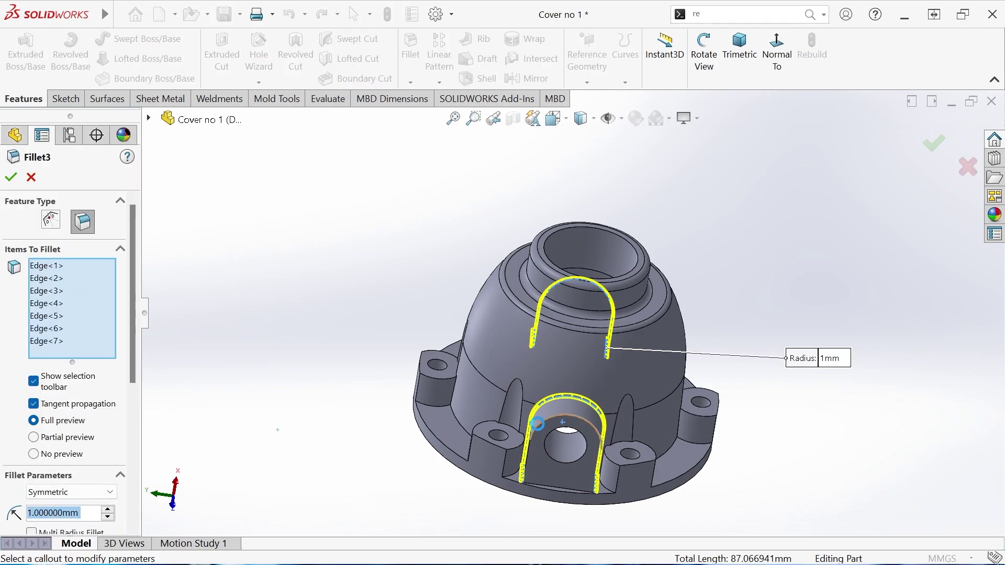
pyautogui.click(538, 424)
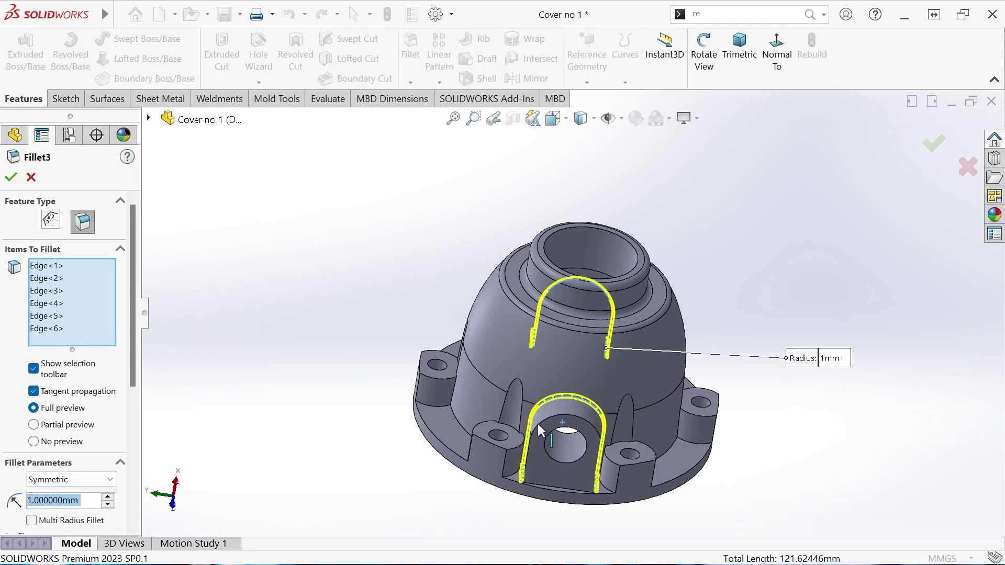
pyautogui.click(30, 178)
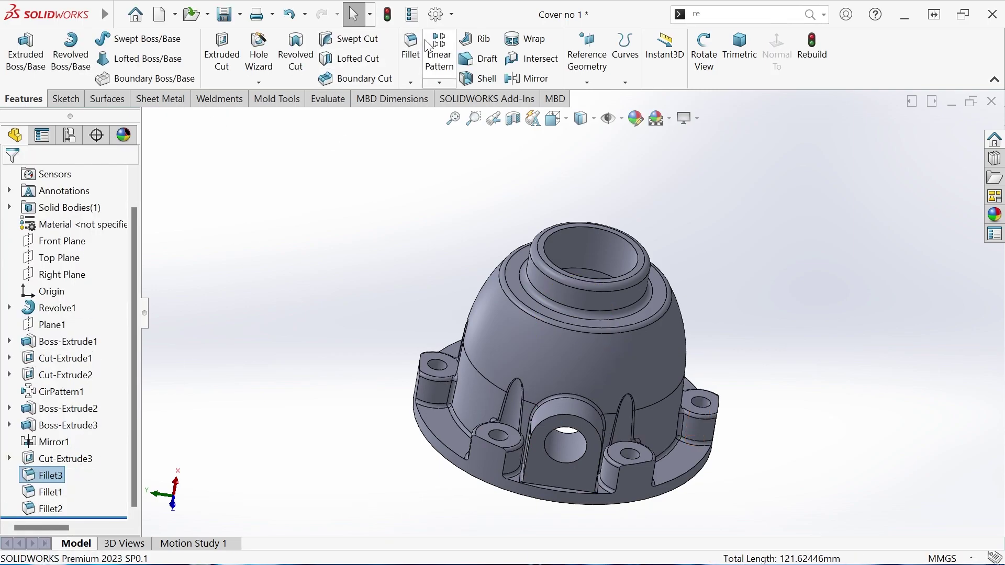
pyautogui.click(415, 46)
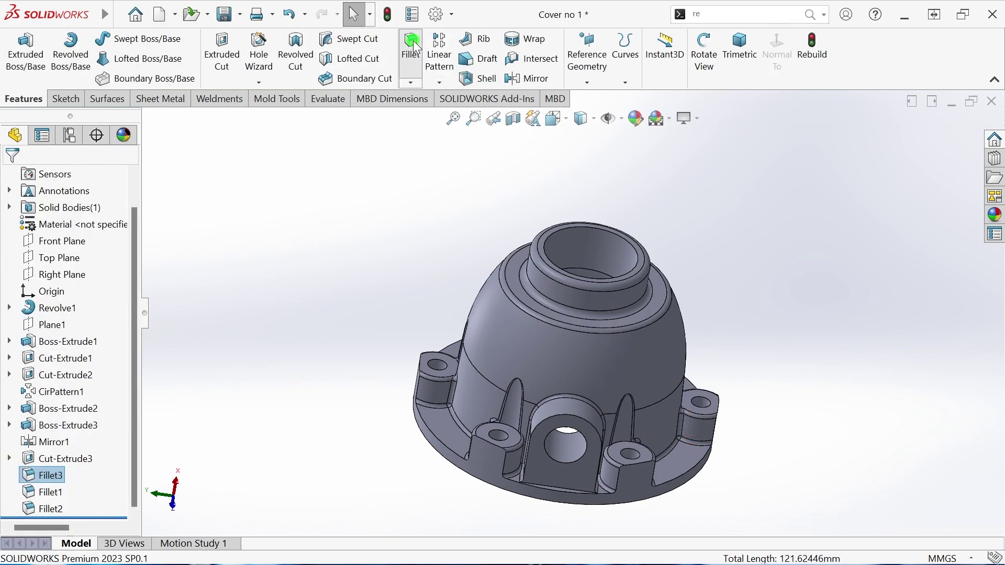
# Fillet the side boss edge loop, its side-face edges and the mirrored boss edge at 1 mm.
pyautogui.click(546, 422)
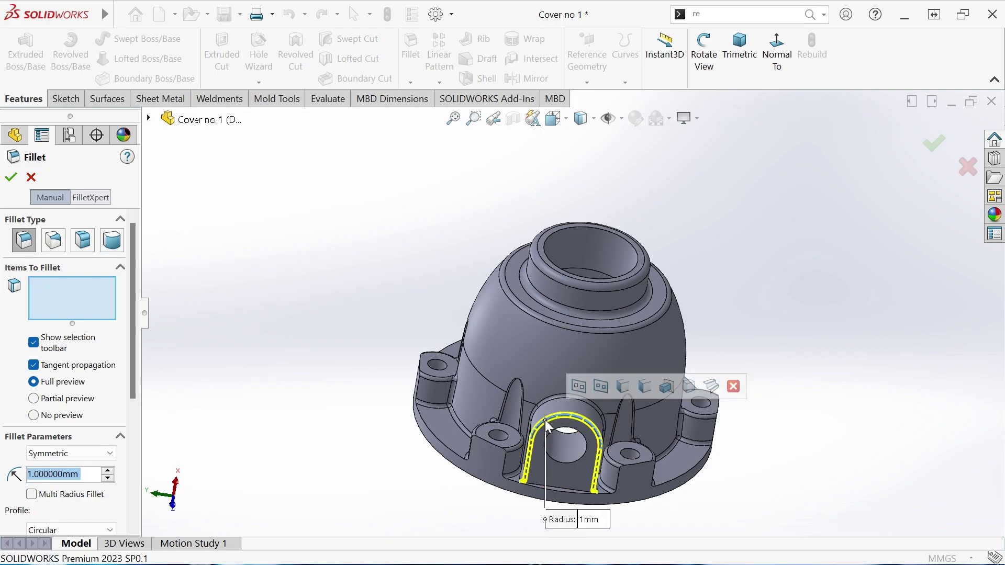
pyautogui.click(601, 387)
pyautogui.moveTo(702, 431)
pyautogui.mouseDown(button='middle')
pyautogui.moveTo(707, 461)
pyautogui.moveTo(611, 506)
pyautogui.mouseUp(button='middle')
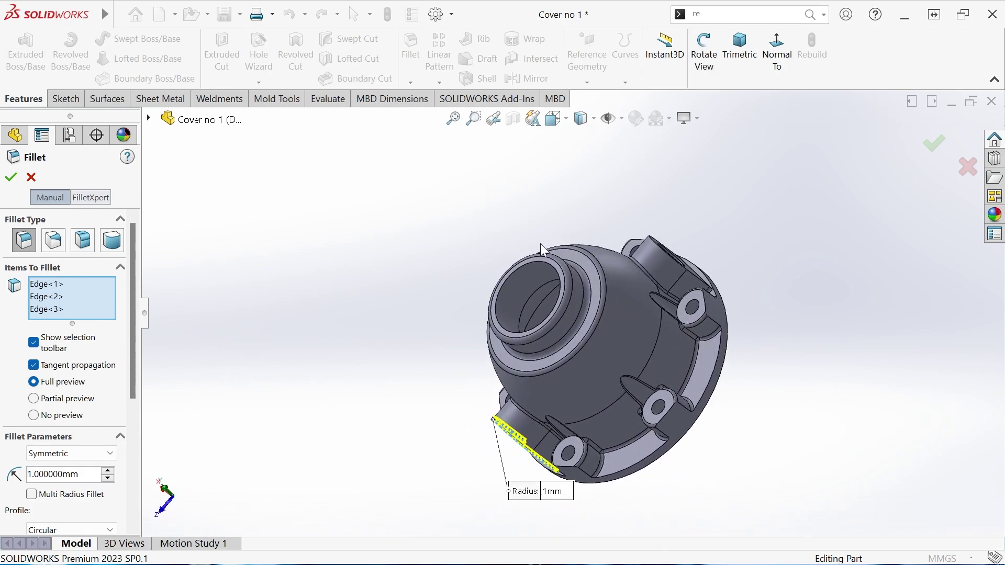
pyautogui.click(666, 257)
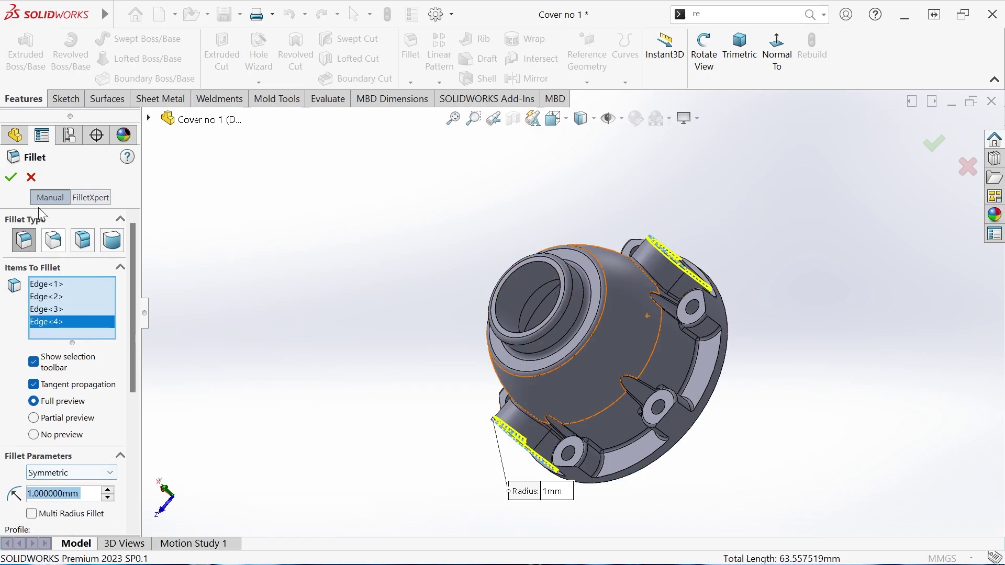
pyautogui.click(11, 177)
pyautogui.click(346, 450)
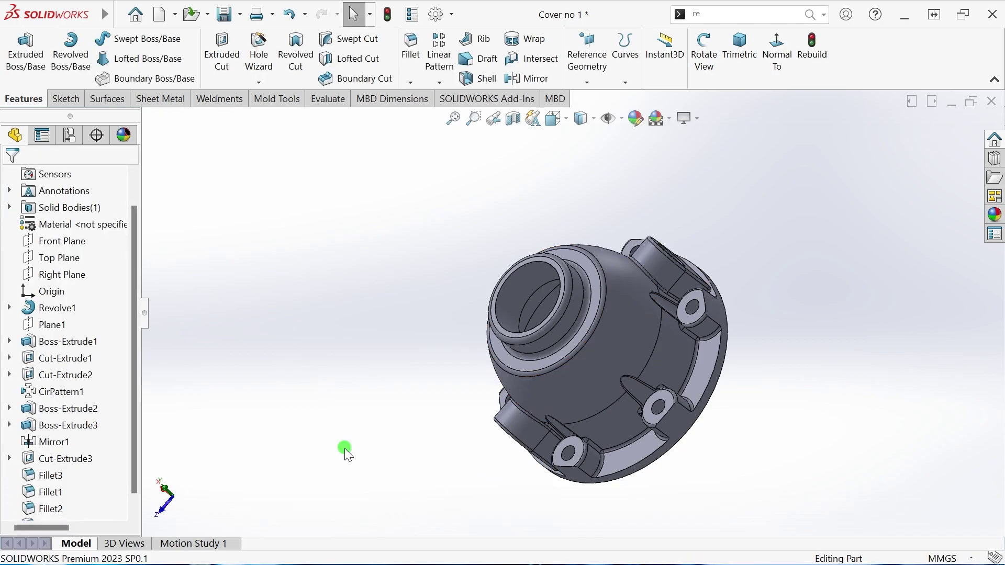
# Orbit and zoom to review the cover's hole side and right-side boss.
pyautogui.moveTo(341, 476); pyautogui.dragTo(402, 341, button='middle')
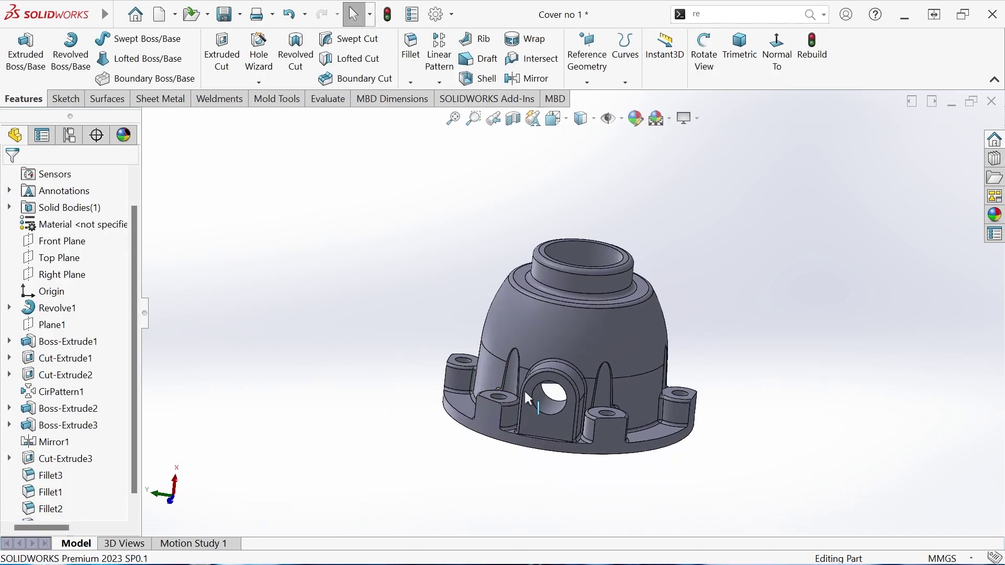
pyautogui.press('f')
pyautogui.scroll(-2, 549, 387)
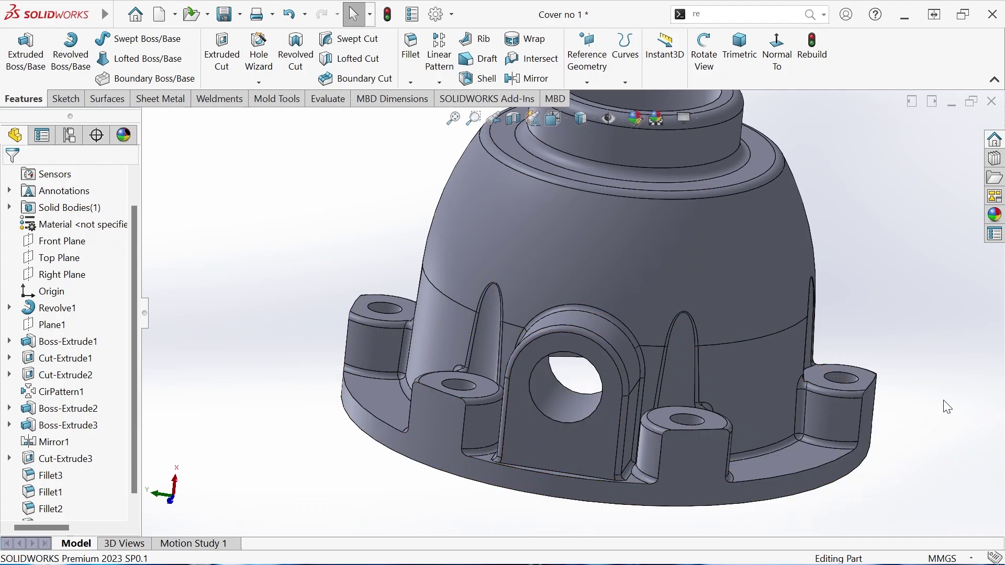
pyautogui.press('f')
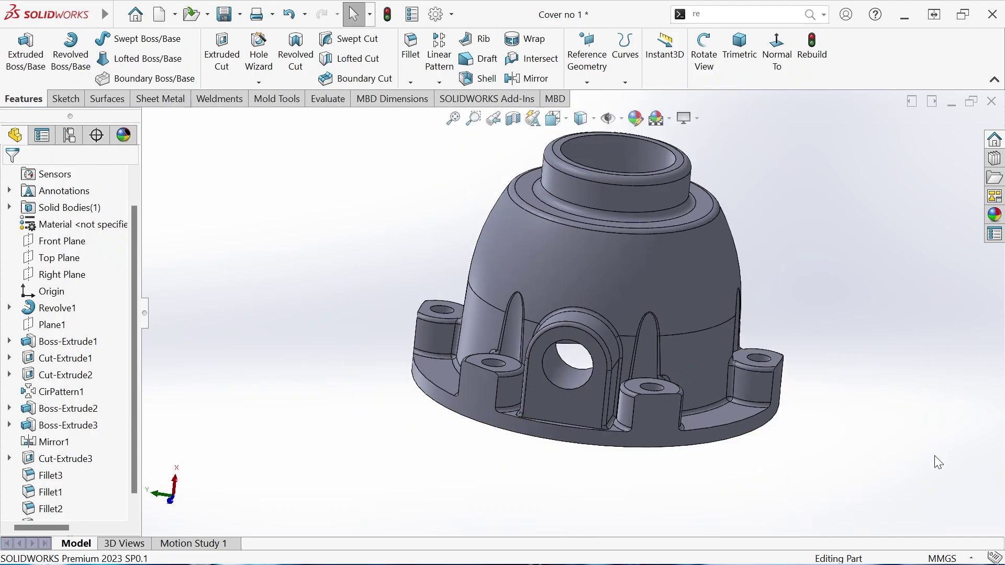
pyautogui.moveTo(938, 463)
pyautogui.mouseDown(button='middle')
pyautogui.moveTo(915, 481)
pyautogui.moveTo(924, 537)
pyautogui.moveTo(936, 465)
pyautogui.moveTo(832, 471)
pyautogui.moveTo(821, 481)
pyautogui.moveTo(821, 558)
pyautogui.moveTo(837, 559)
pyautogui.moveTo(763, 545)
pyautogui.mouseUp(button='middle')
pyautogui.press('Escape')
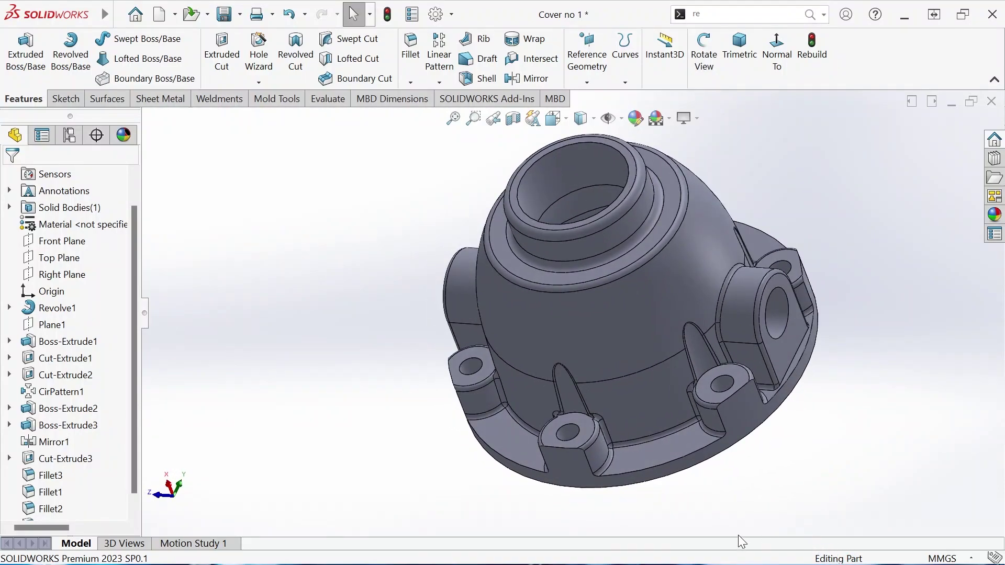
pyautogui.scroll(2, 743, 382)
pyautogui.scroll(-2, 686, 287)
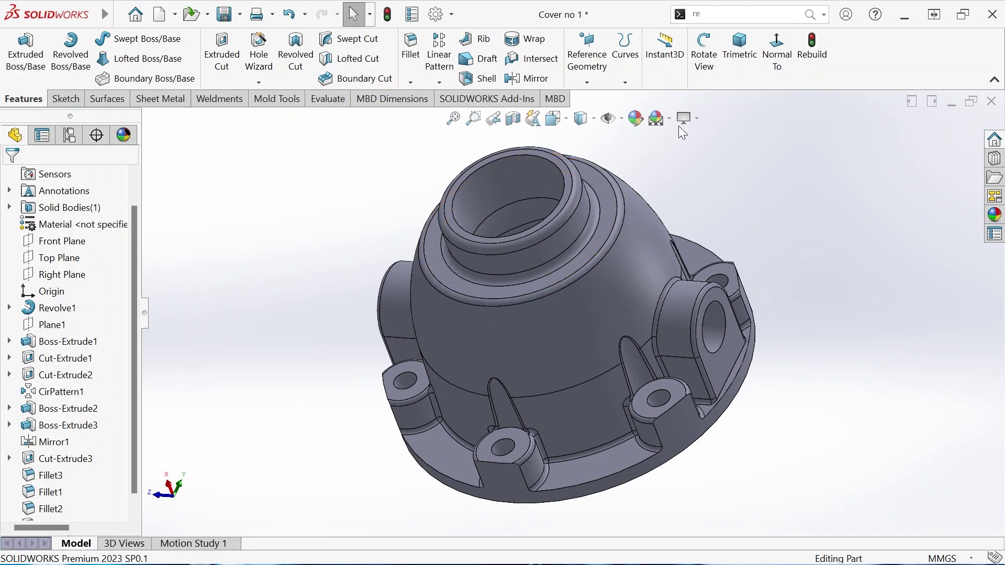
# Turn on RealView Graphics, inspect the cover including the flange cavity, and save the part.
pyautogui.click(696, 116)
pyautogui.click(700, 141)
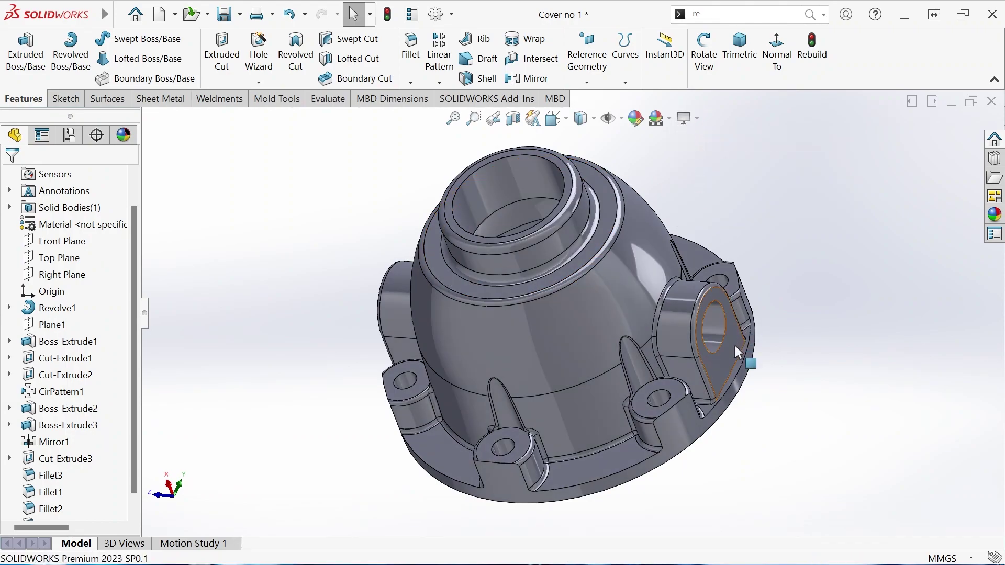
pyautogui.moveTo(747, 390)
pyautogui.mouseDown(button='middle')
pyautogui.moveTo(399, 475)
pyautogui.moveTo(708, 297)
pyautogui.moveTo(916, 368)
pyautogui.moveTo(570, 536)
pyautogui.moveTo(214, 363)
pyautogui.mouseUp(button='middle')
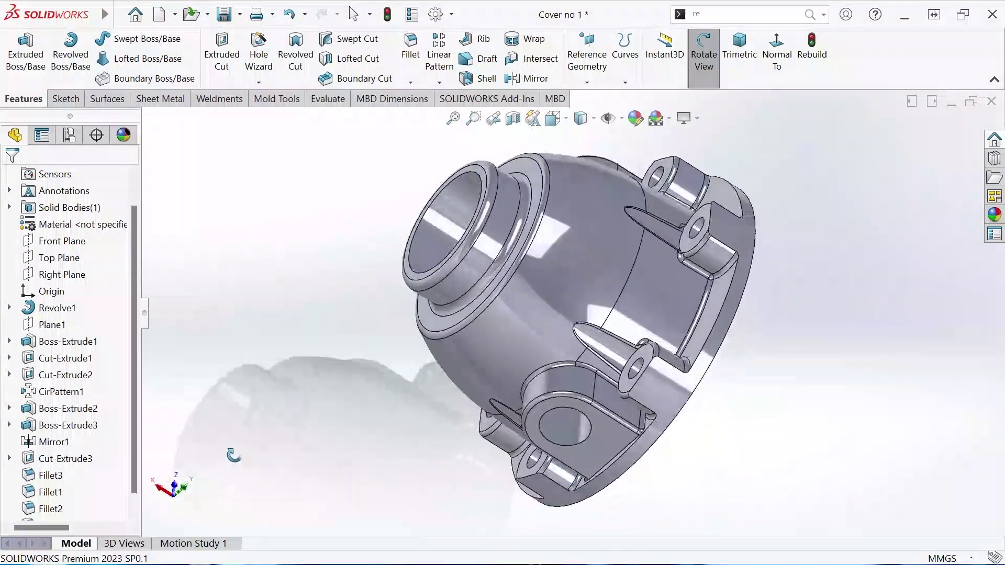
pyautogui.moveTo(214, 363); pyautogui.dragTo(592, 359)
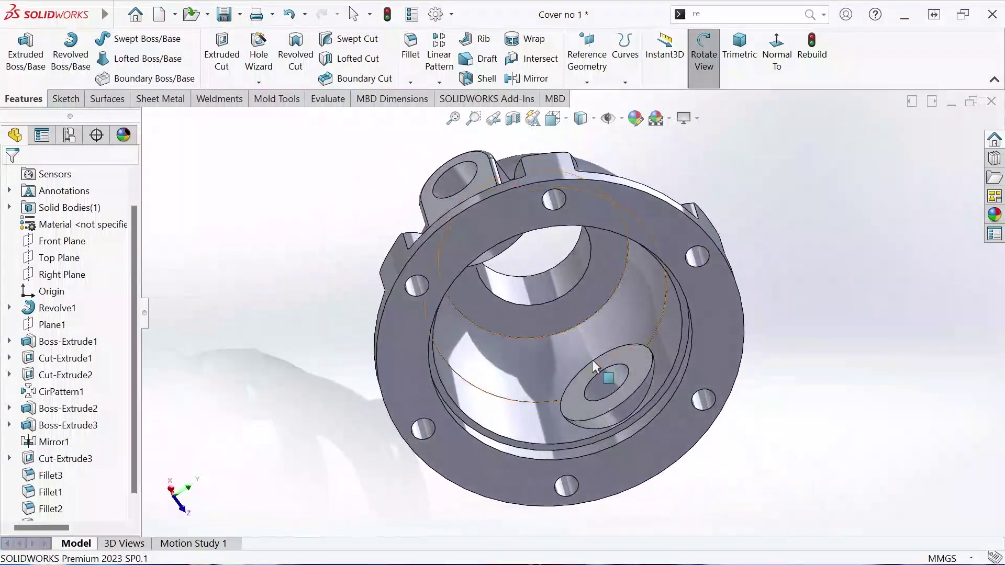
pyautogui.press('Escape')
pyautogui.hotkey('ctrl', 's')
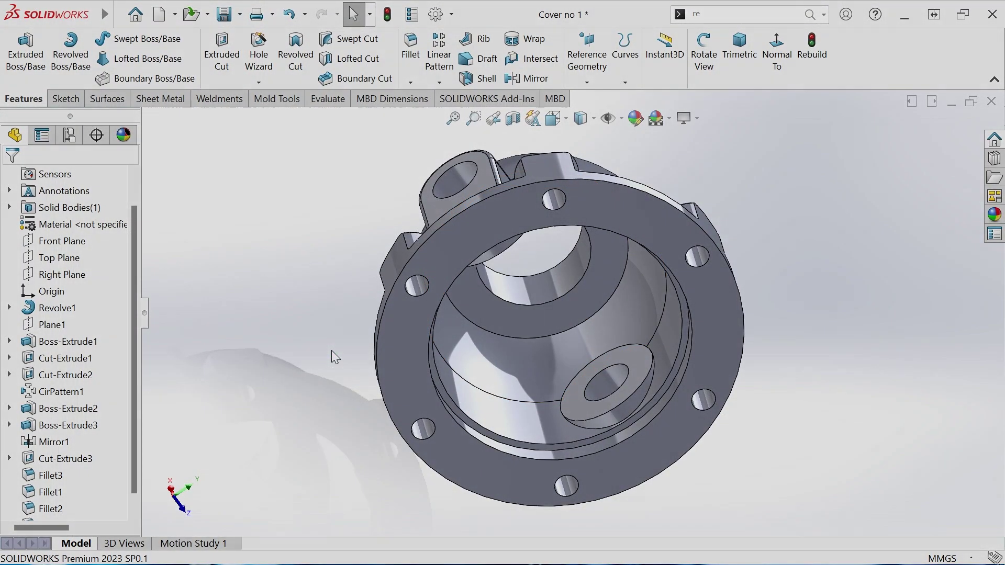